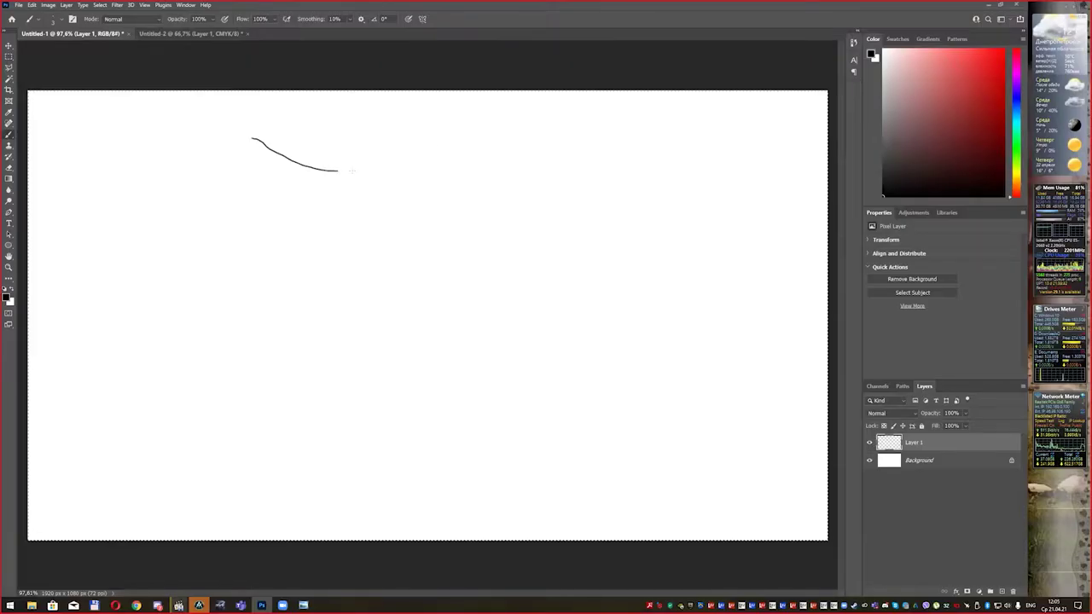
Draw the shoe's collar curve and the heel line down its back, undoing a stray erase.
drag(347, 171, 443, 145)
mouse_move(245, 134)
mouse_down()
mouse_move(259, 142)
mouse_move(220, 238)
mouse_move(233, 272)
mouse_up()
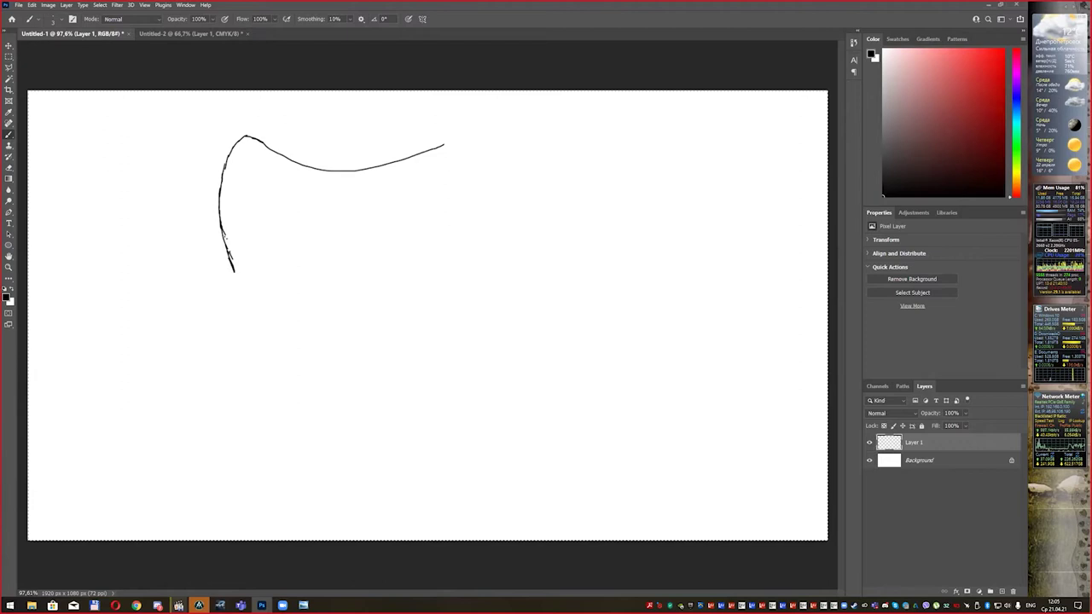
key(e)
mouse_move(290, 160)
mouse_down()
mouse_move(471, 165)
mouse_move(678, 240)
mouse_move(680, 254)
mouse_up()
key(b)
key(ctrl+z)
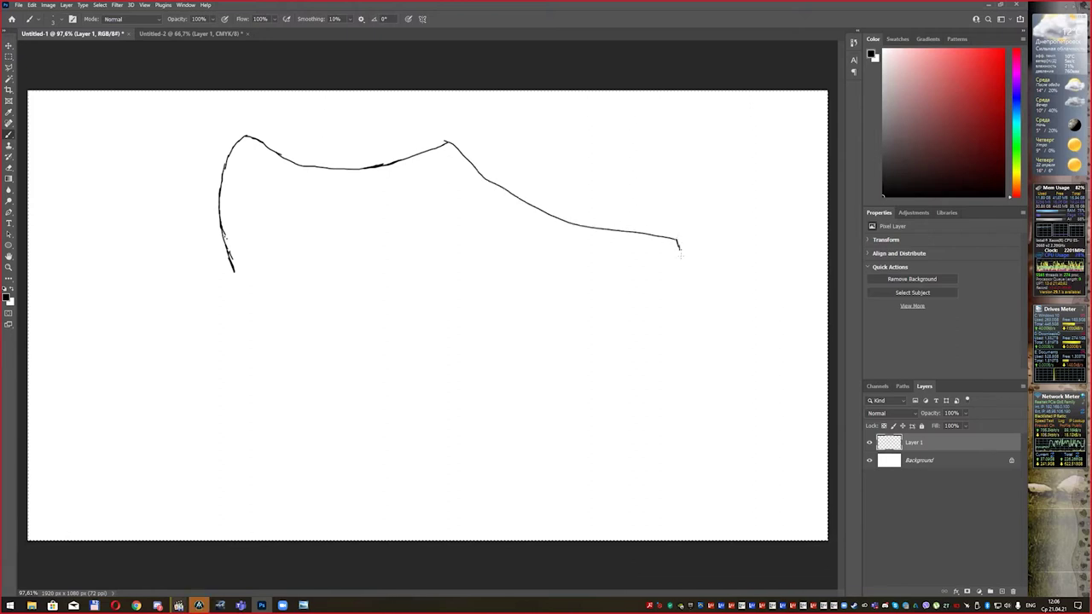
Draw the toe tip, the sole's bottom line, the curved toe panel and the diagonal panel line.
mouse_move(234, 274)
mouse_down()
mouse_move(314, 298)
mouse_move(681, 255)
mouse_up()
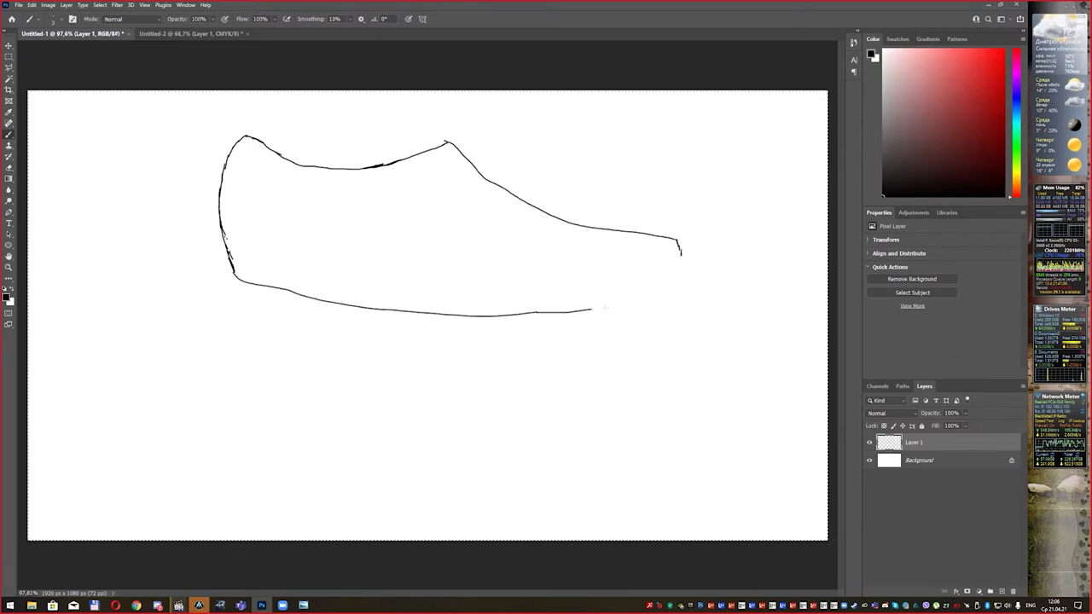
mouse_move(233, 272)
mouse_down()
mouse_move(221, 316)
mouse_move(317, 339)
mouse_up()
shift+click(601, 339)
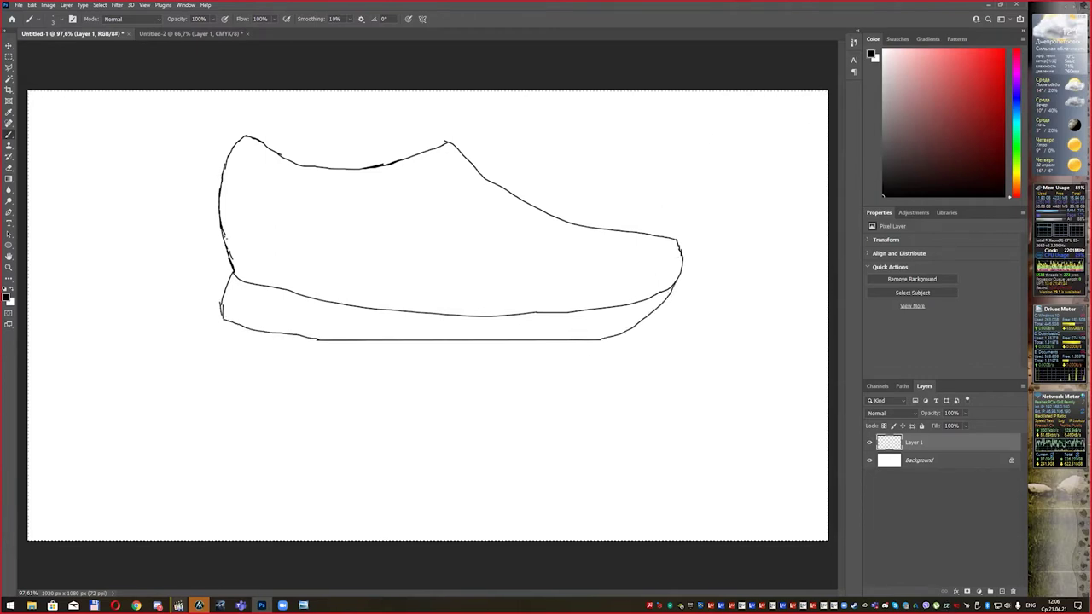
drag(676, 241, 570, 312)
mouse_move(481, 178)
mouse_down()
mouse_move(360, 305)
mouse_move(247, 222)
mouse_move(360, 304)
mouse_move(242, 203)
mouse_up()
Draw the midsole curve and the first two diagonal side stripes.
key(e)
key(b)
drag(228, 281, 434, 338)
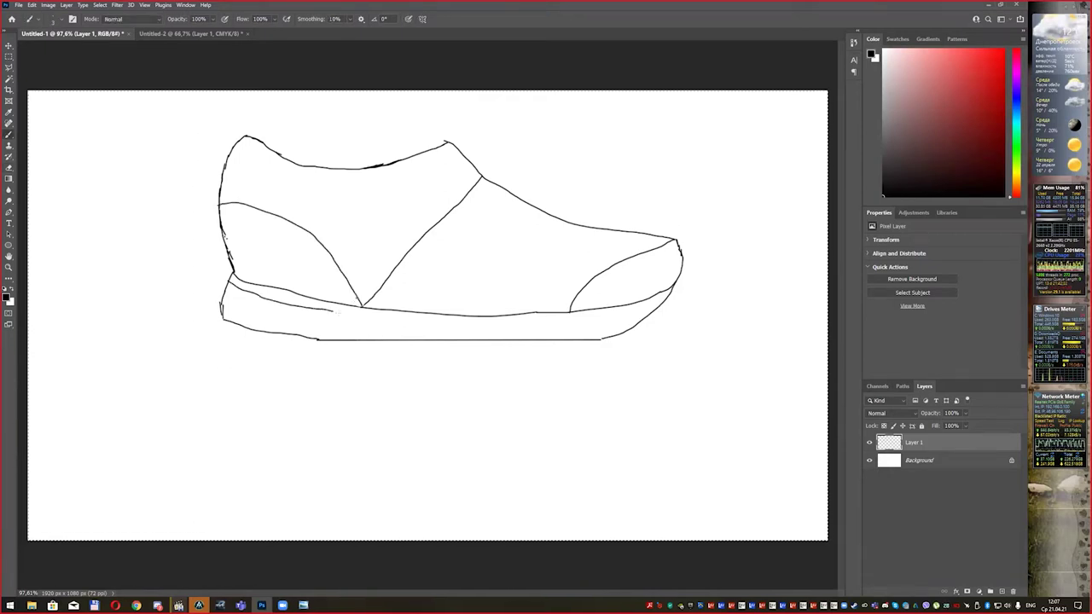
drag(494, 181, 464, 251)
mouse_move(519, 203)
mouse_down()
mouse_move(497, 265)
mouse_move(543, 223)
mouse_move(580, 225)
mouse_up()
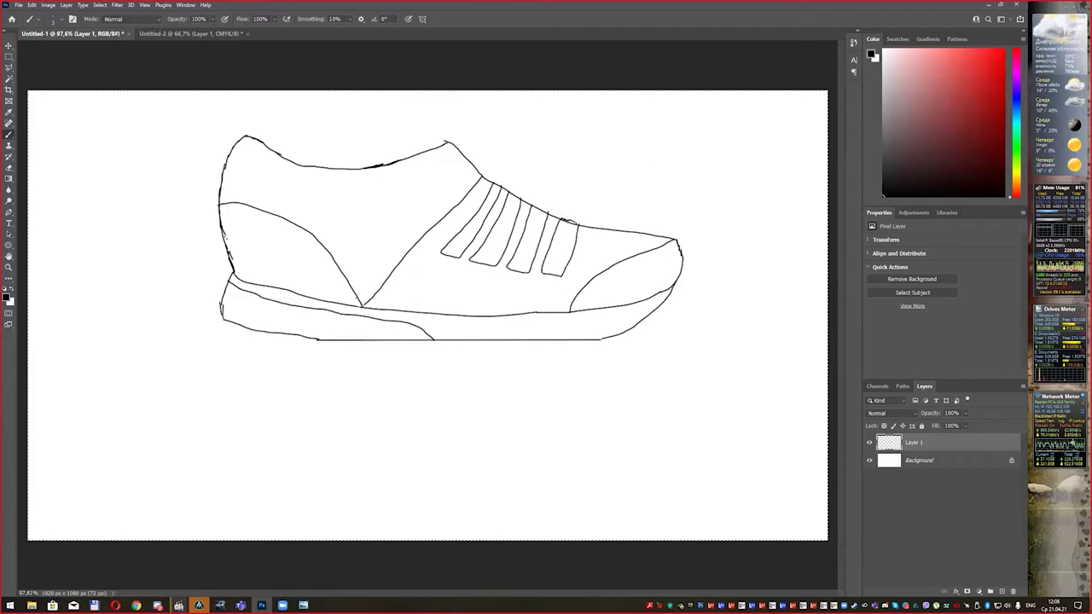
Add a fourth side stripe and fill the upper collar and toe cap blue.
drag(509, 189, 522, 201)
click(10, 179)
click(341, 204)
click(631, 273)
Fill the rear sole navy, and the midsole and all four side stripes grey.
click(958, 173)
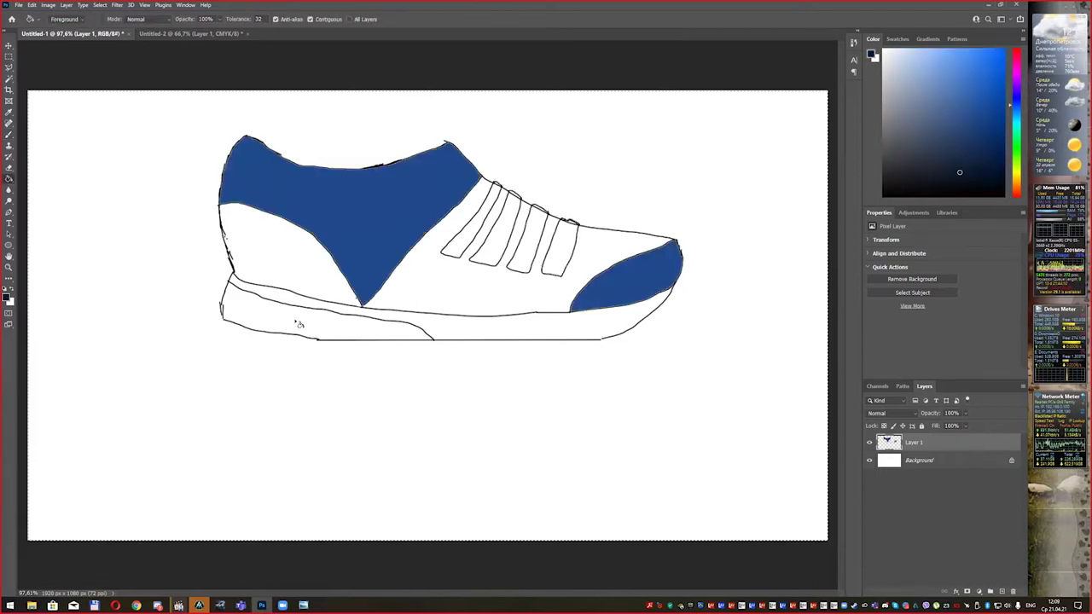
click(325, 312)
click(904, 133)
click(589, 292)
click(467, 222)
click(495, 232)
click(524, 241)
click(559, 249)
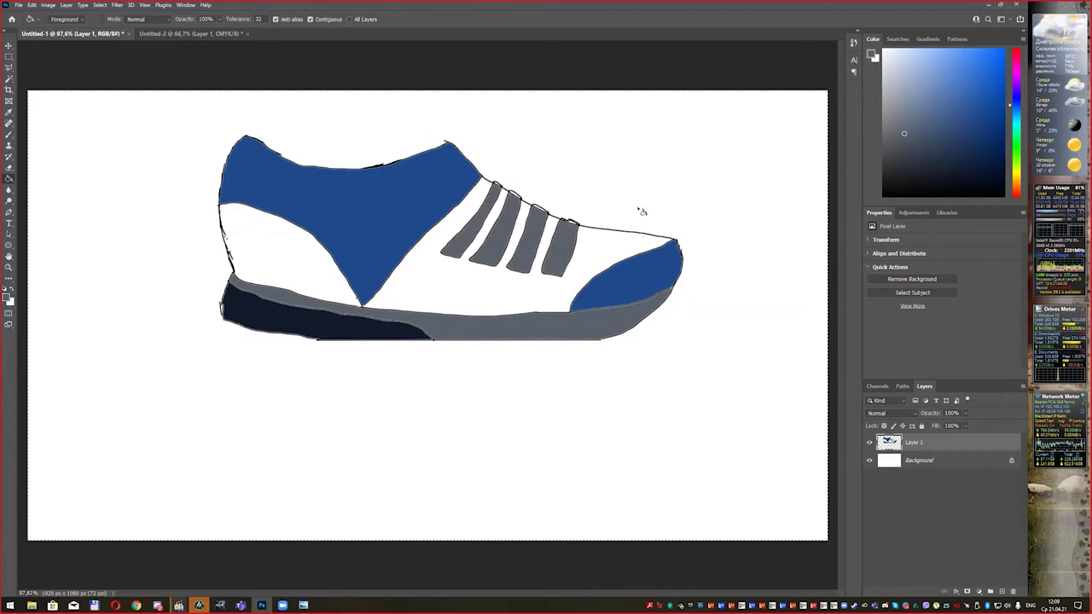
Brush light hatching at 40% opacity over the blue upper, grey stripes and toe cap.
key(b)
key(4)
drag(244, 150, 366, 239)
mouse_move(384, 192)
mouse_down()
mouse_move(308, 209)
mouse_move(341, 239)
mouse_move(363, 192)
mouse_up()
drag(510, 203, 566, 224)
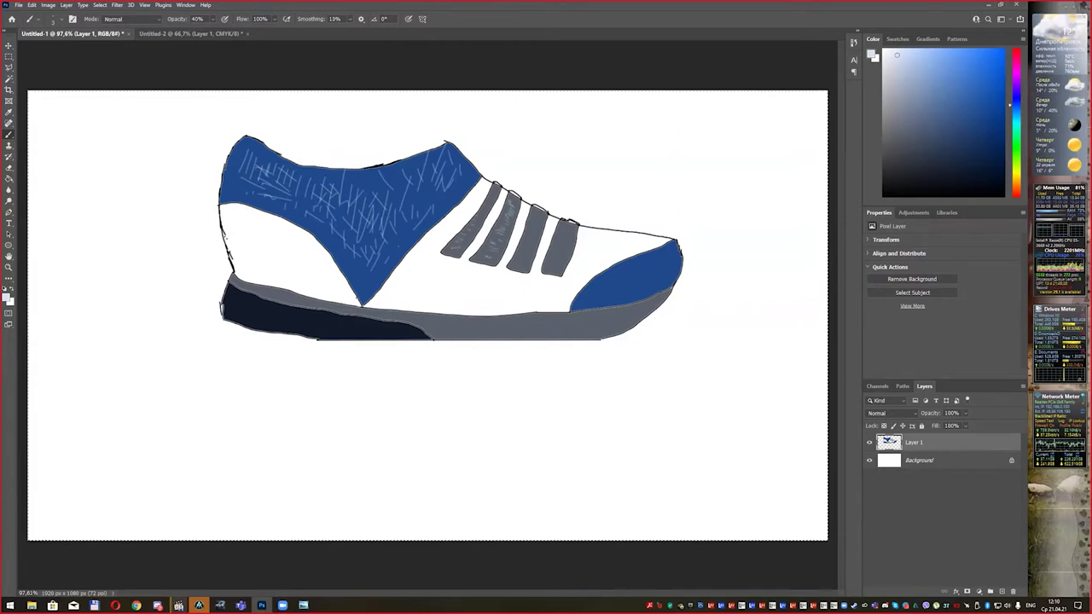
drag(614, 294, 666, 256)
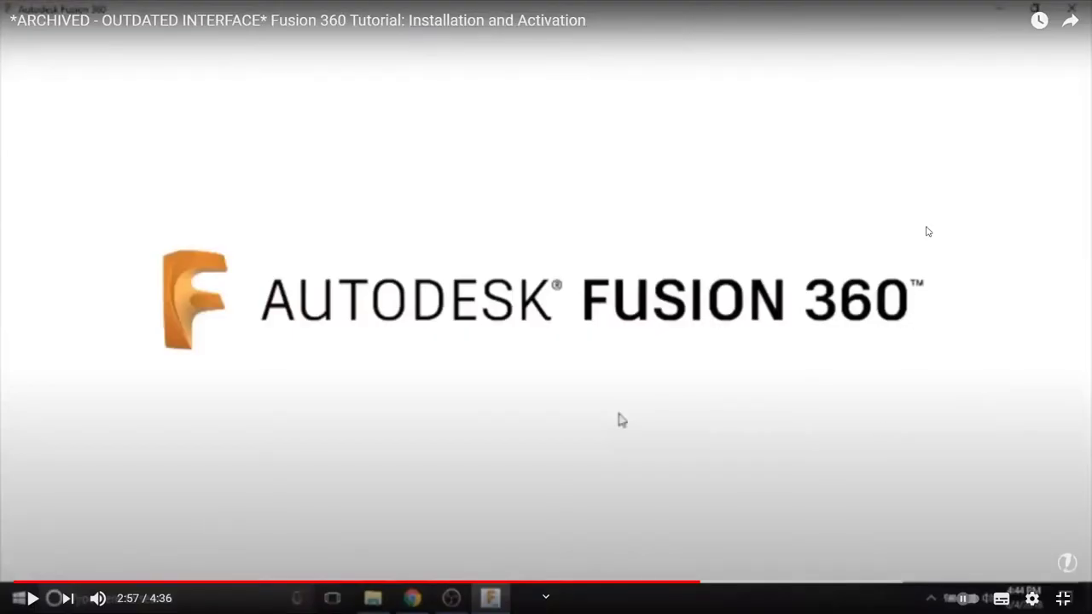
Exit the fullscreen tutorial video and switch over to the Fusion 360 window.
key(Escape)
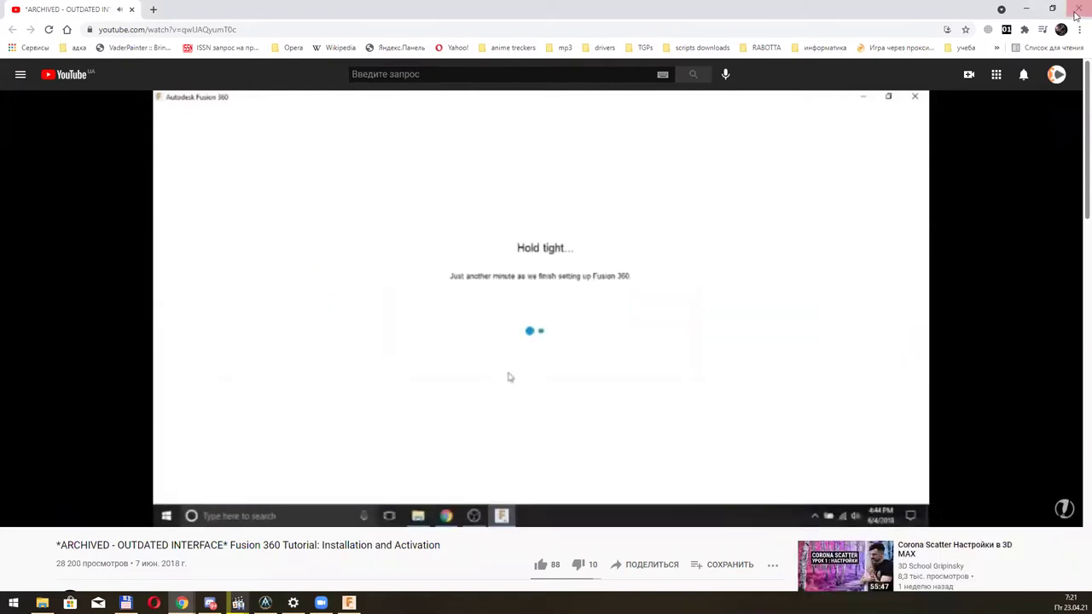
key(alt+Tab)
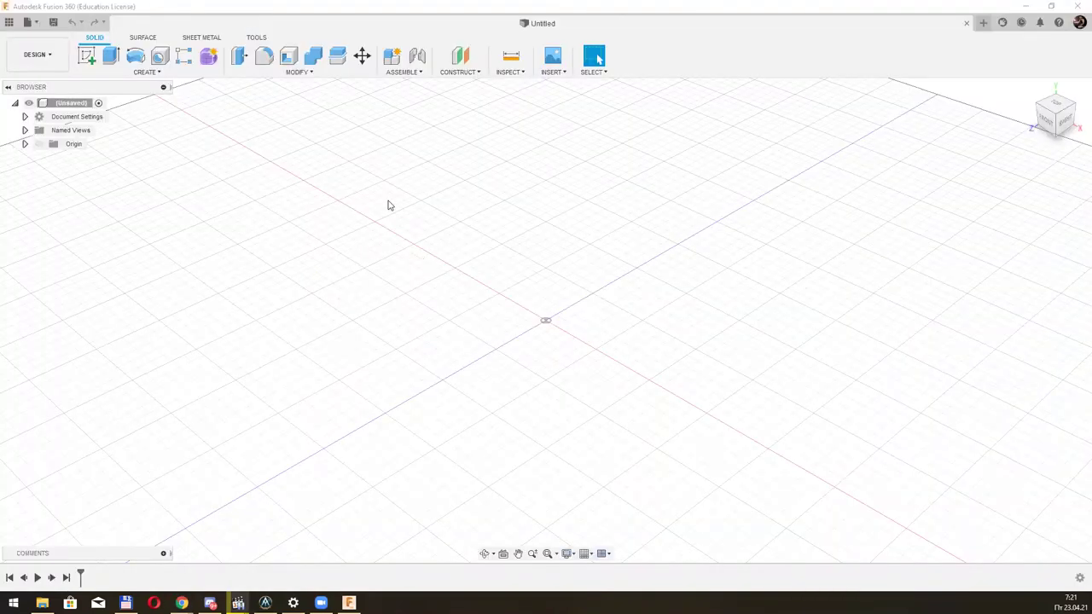
Insert a canvas using the shoe_sketch_side image from Project Resources.
middle_drag(388, 204, 412, 224)
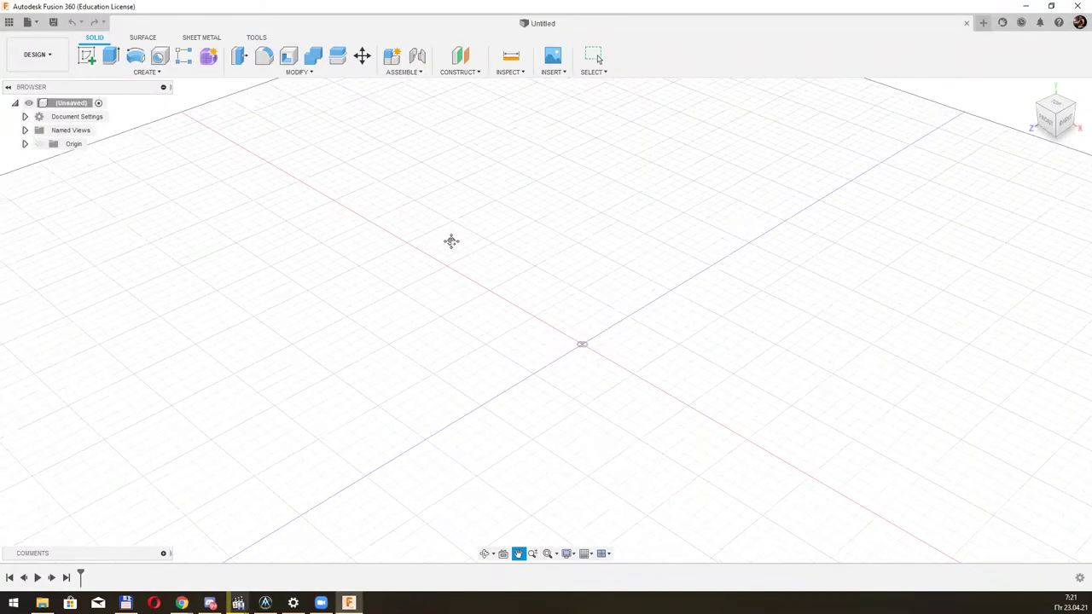
click(551, 71)
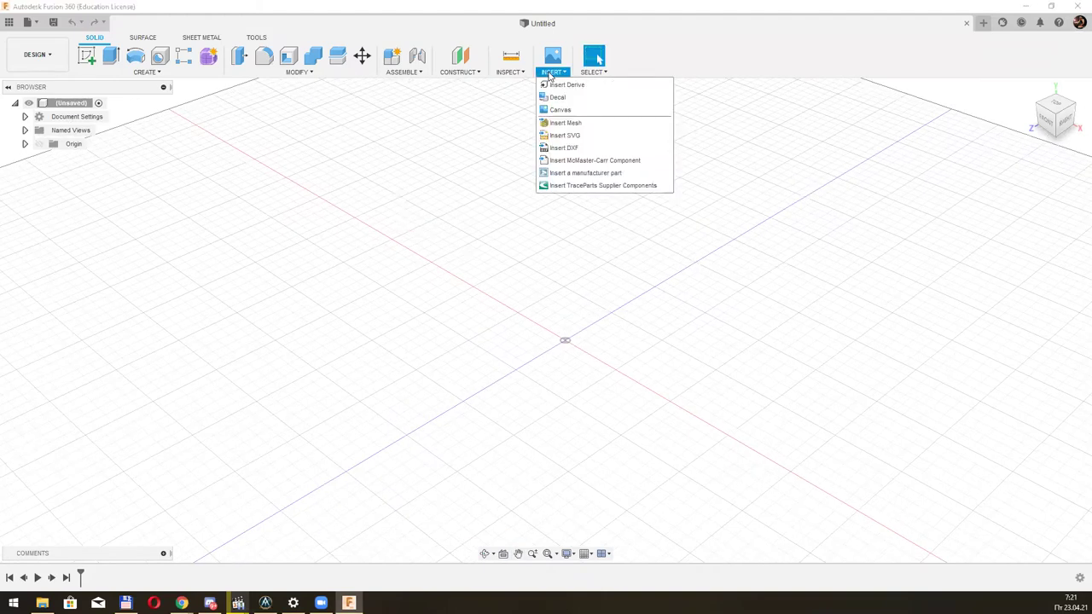
click(582, 115)
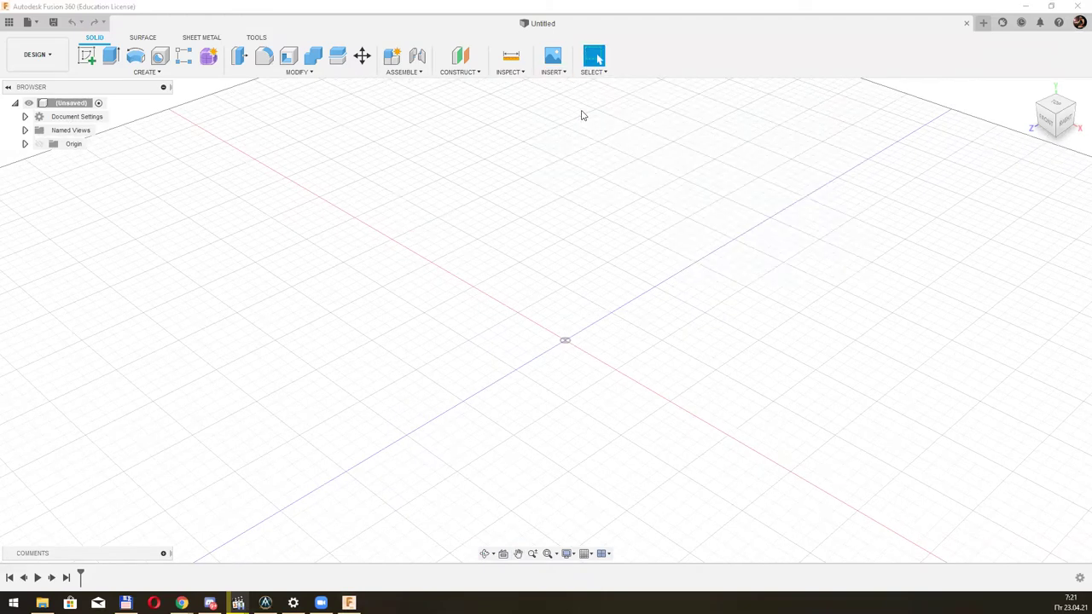
click(429, 409)
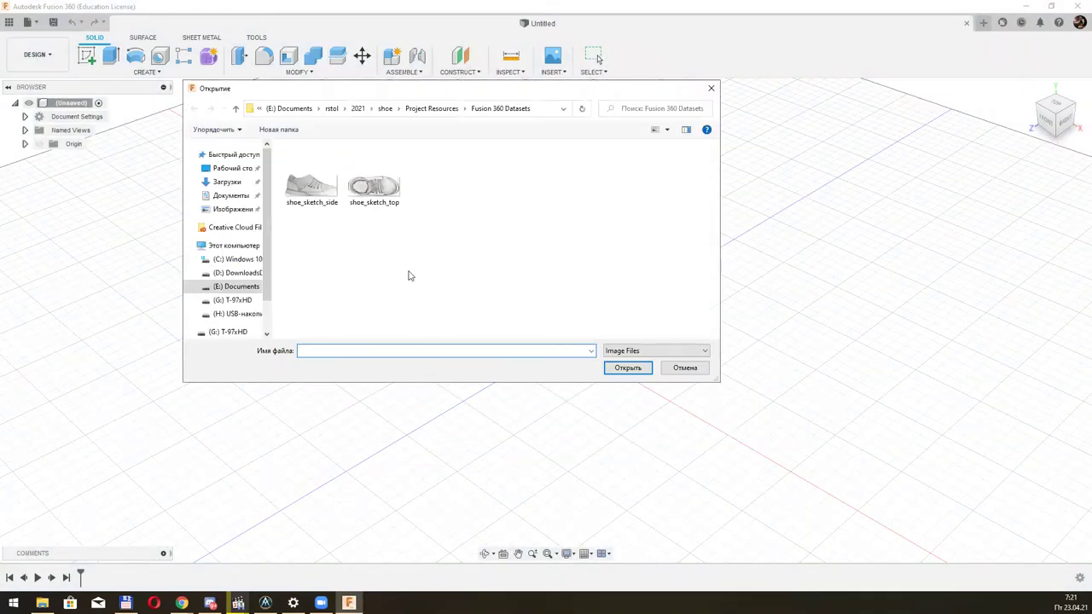
click(235, 109)
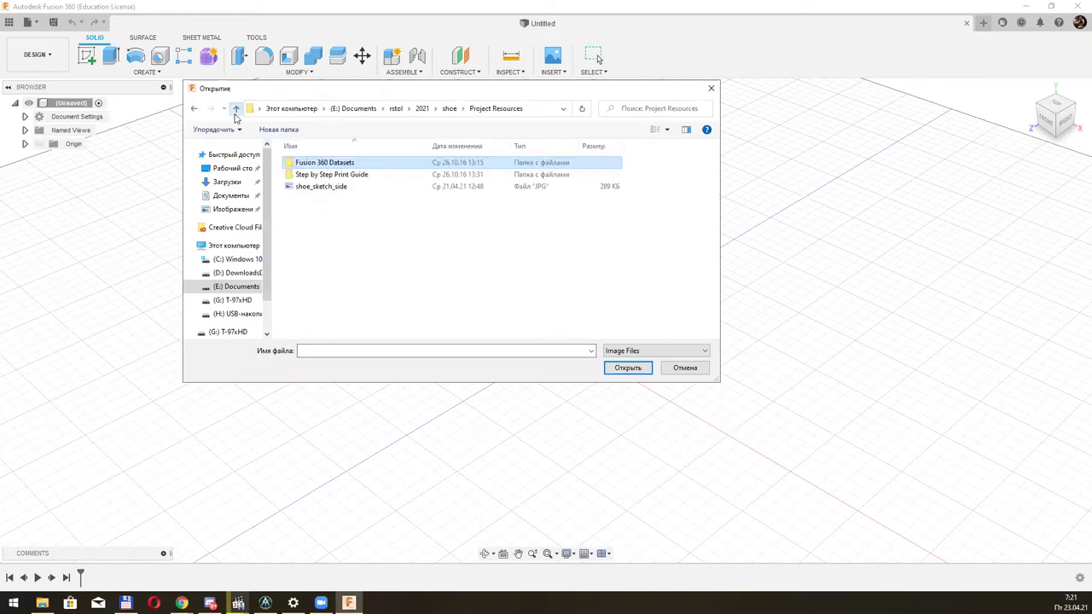
double_click(321, 188)
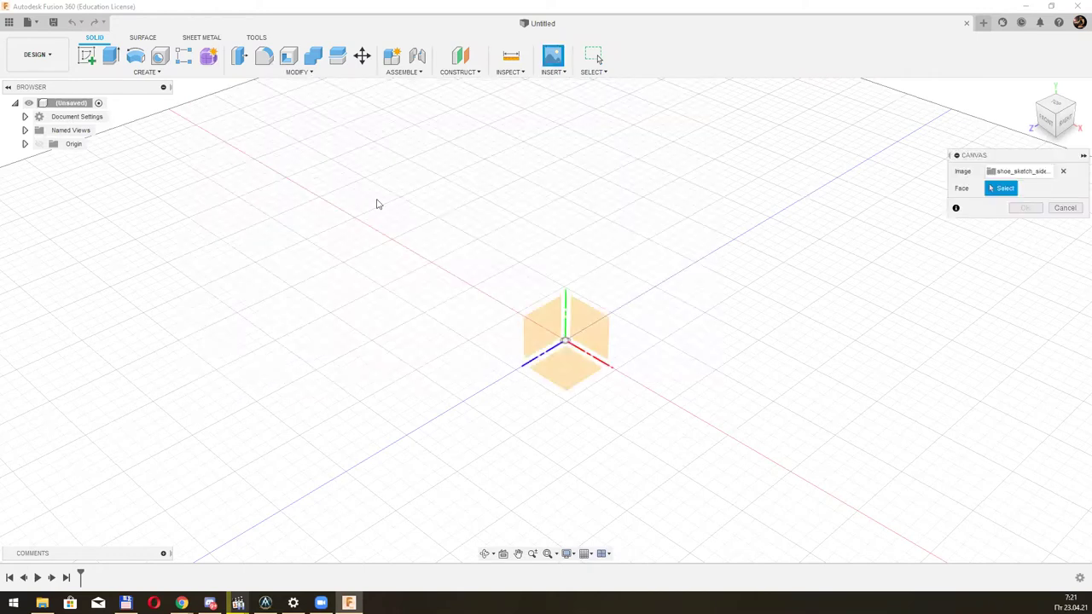
mouse_move(1044, 121)
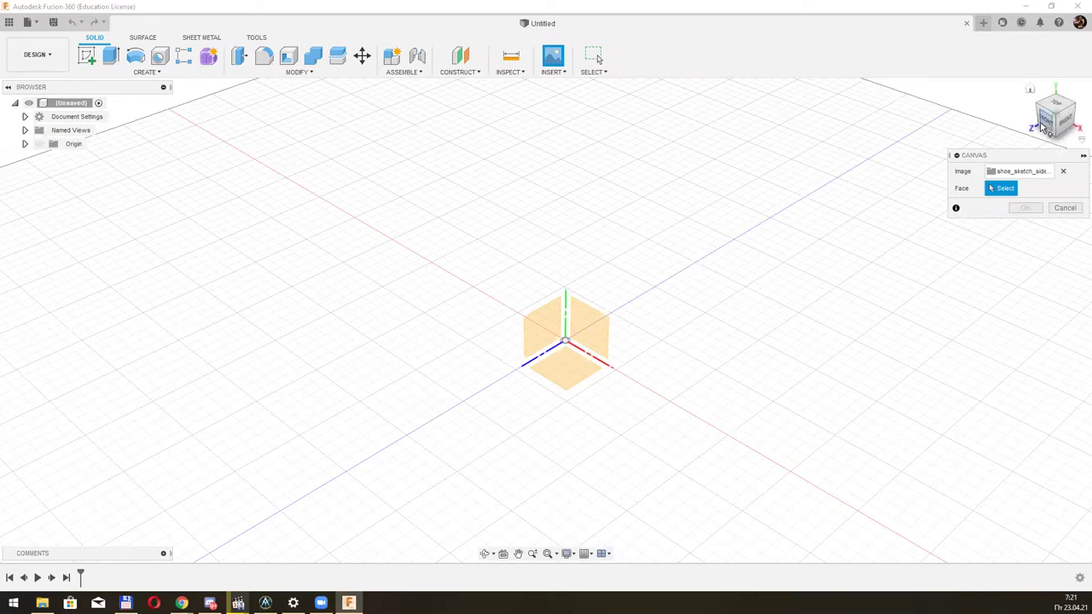
Place the canvas on the front plane, enlarge it, and raise it 22.346 mm.
click(1042, 121)
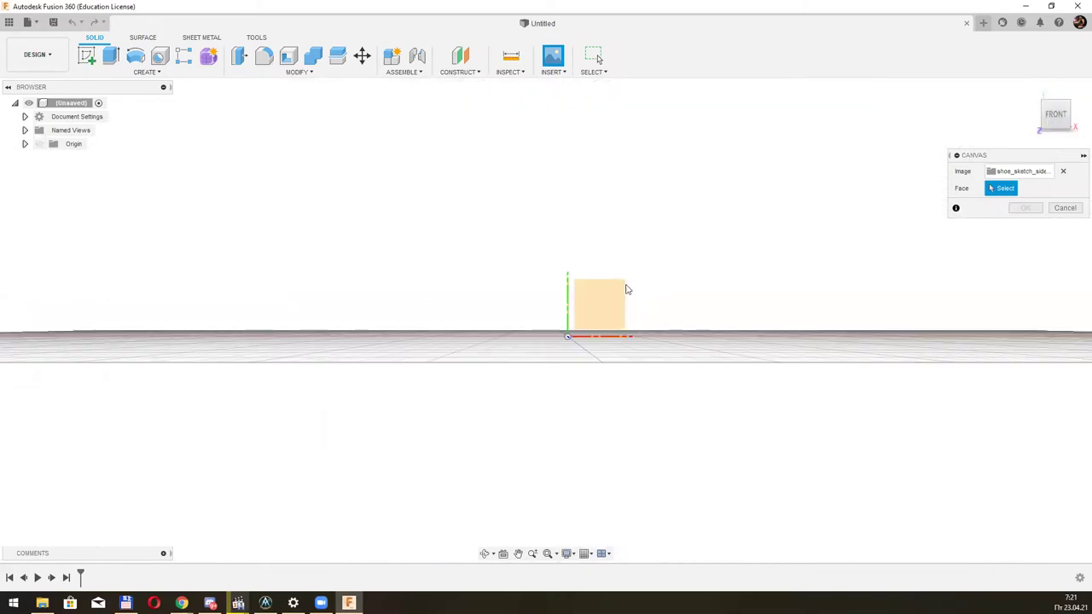
click(611, 296)
drag(609, 298, 990, 110)
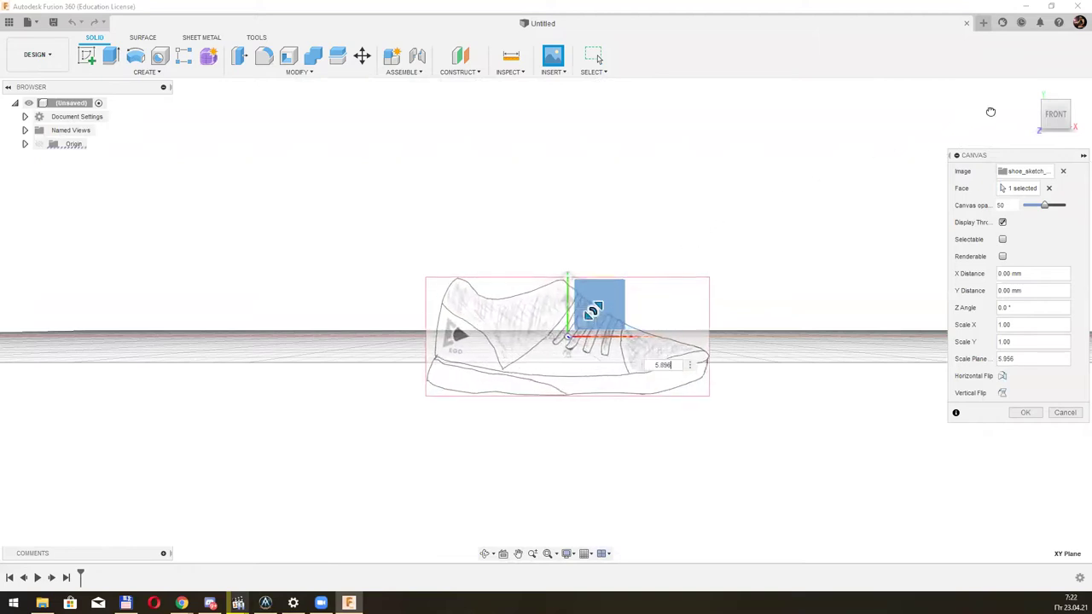
drag(578, 301, 584, 243)
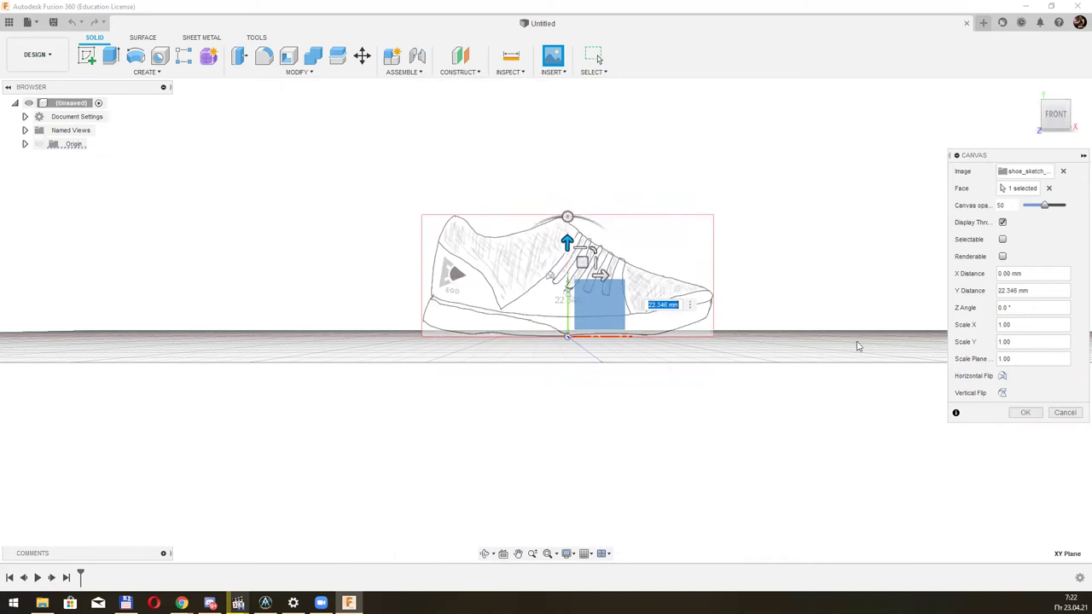
click(1026, 413)
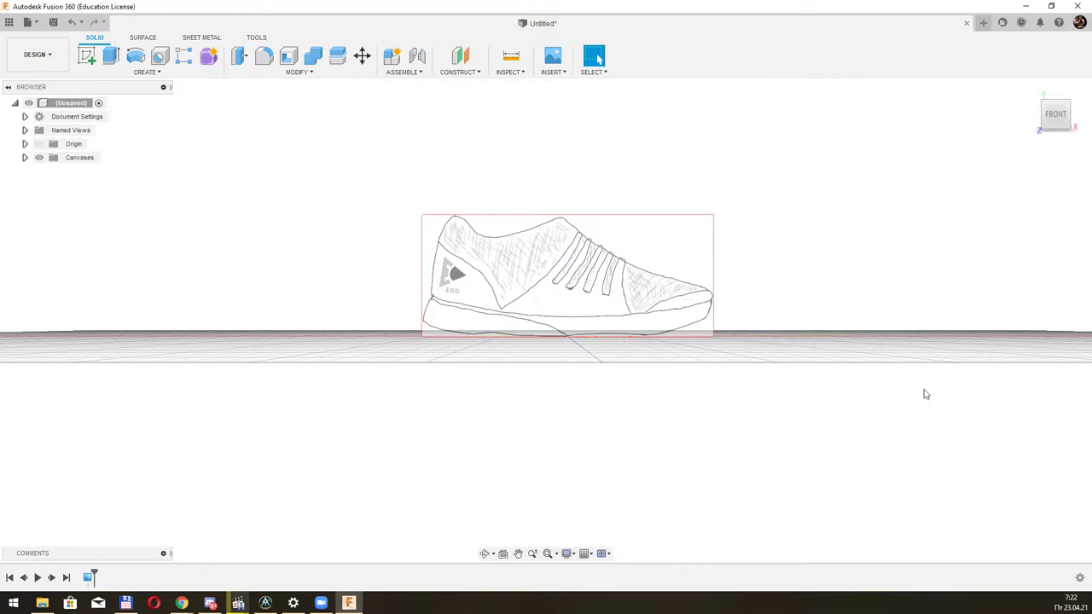
Expand Canvases and edit the shoe_sketch_side canvas, keeping its placement unchanged.
click(25, 157)
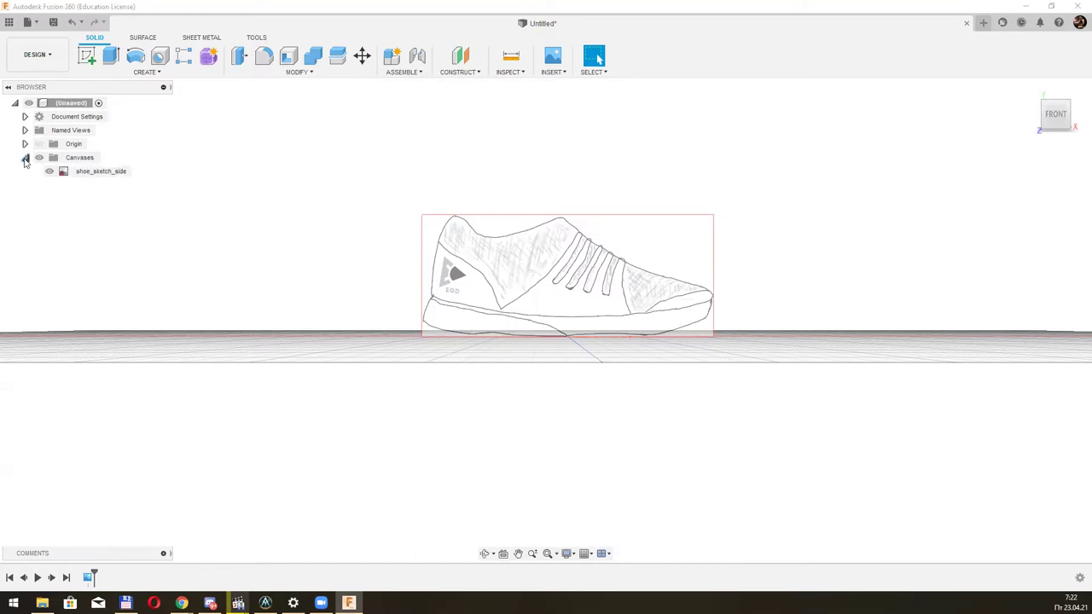
right_click(113, 174)
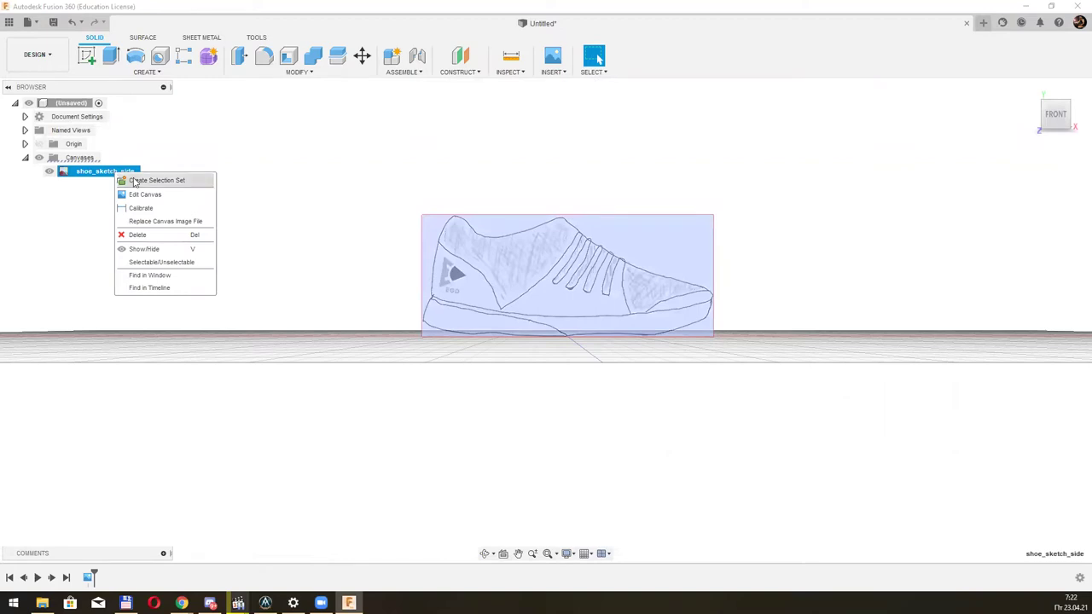
click(159, 200)
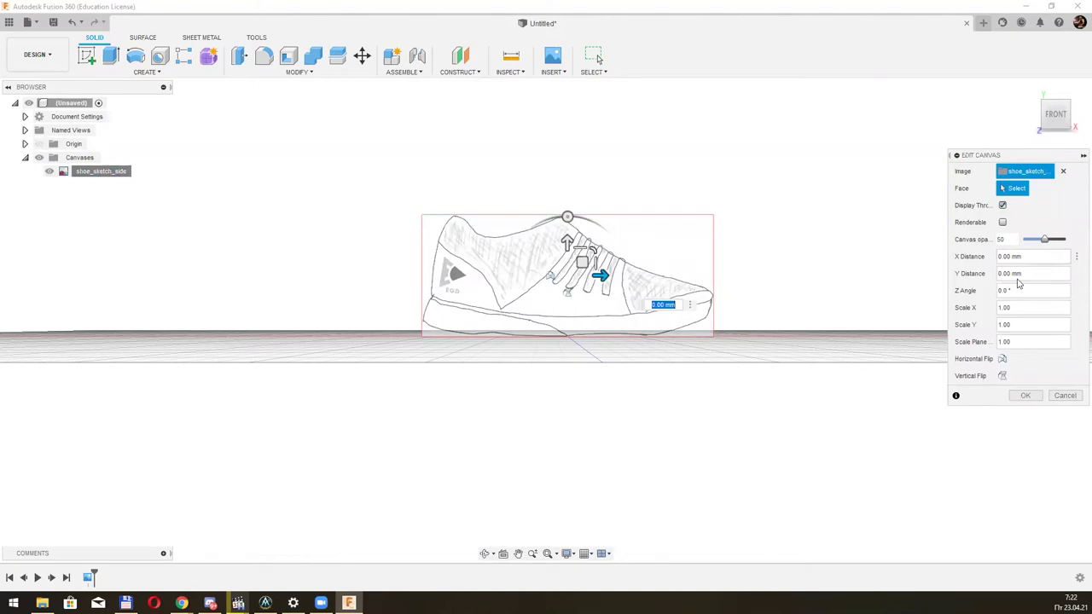
click(1025, 395)
Calibrate shoe_sketch_side to 270 mm between its lower-left and lower-right corners.
right_click(112, 175)
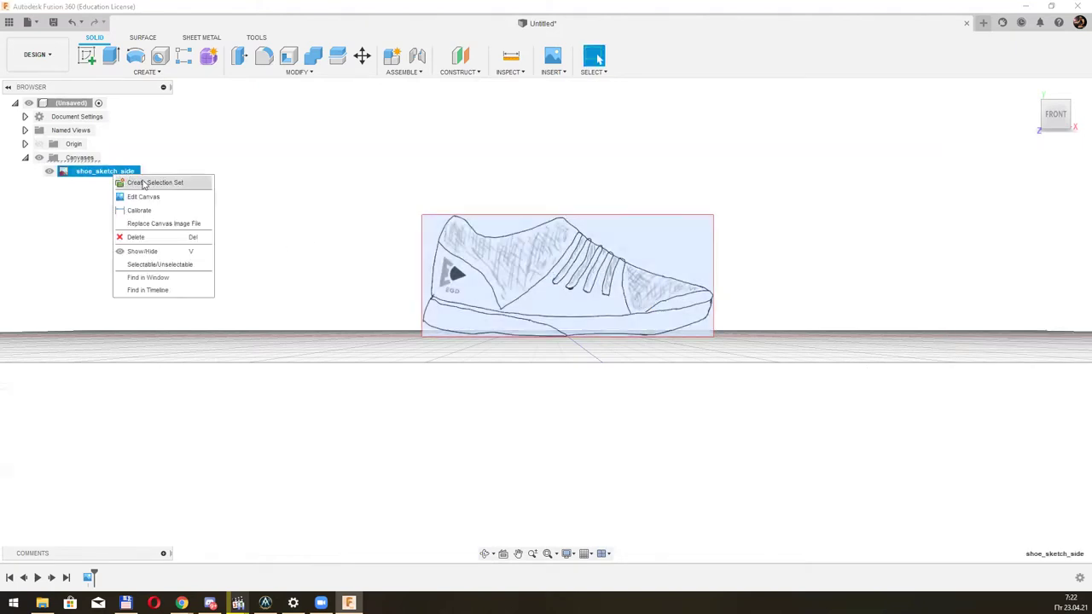
click(167, 212)
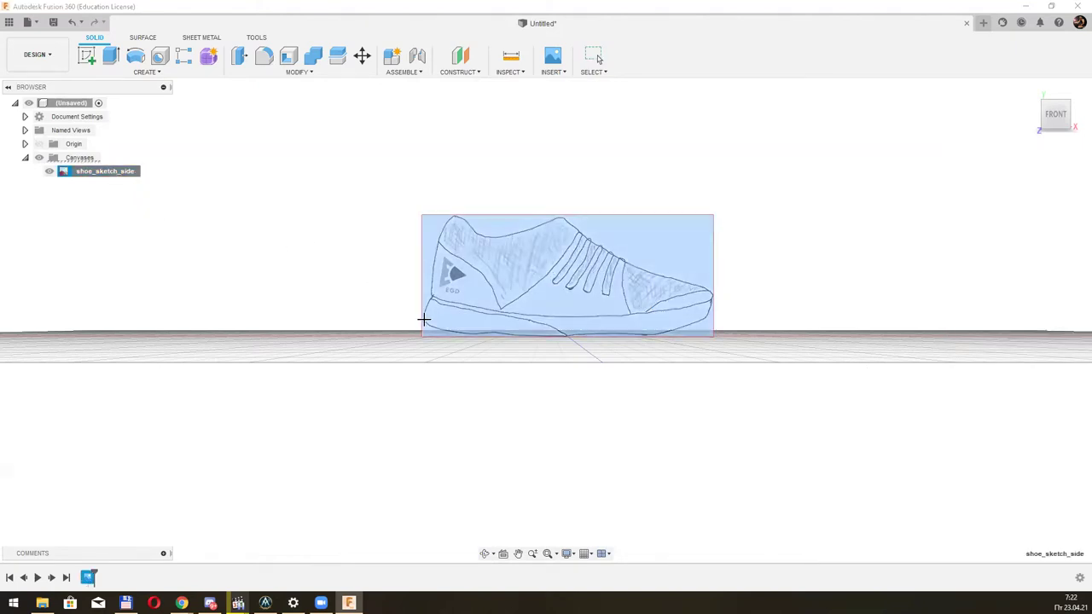
click(422, 337)
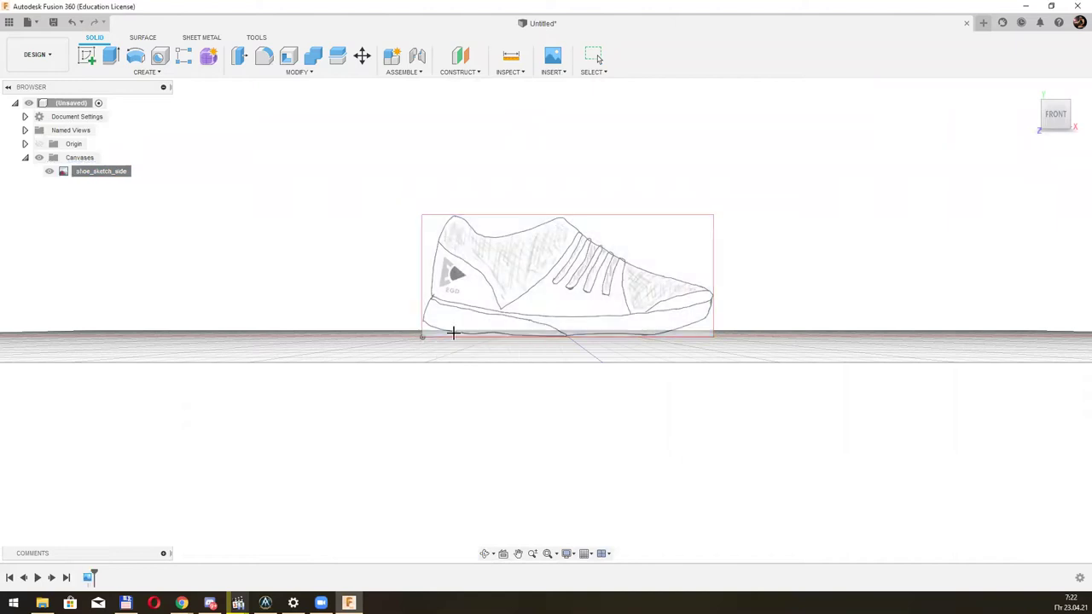
click(713, 337)
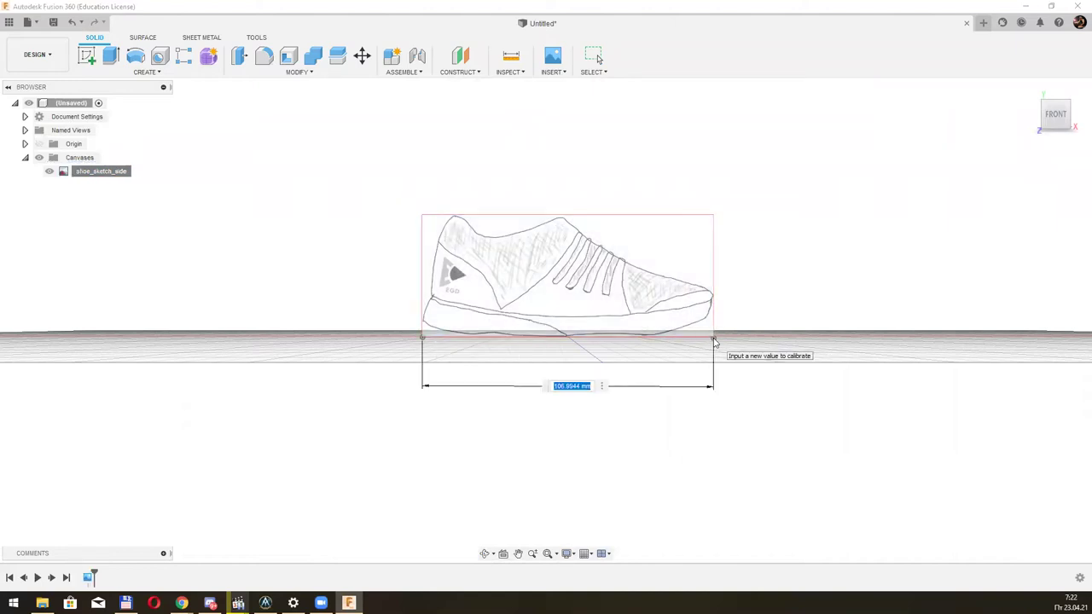
text(270)
key(Return)
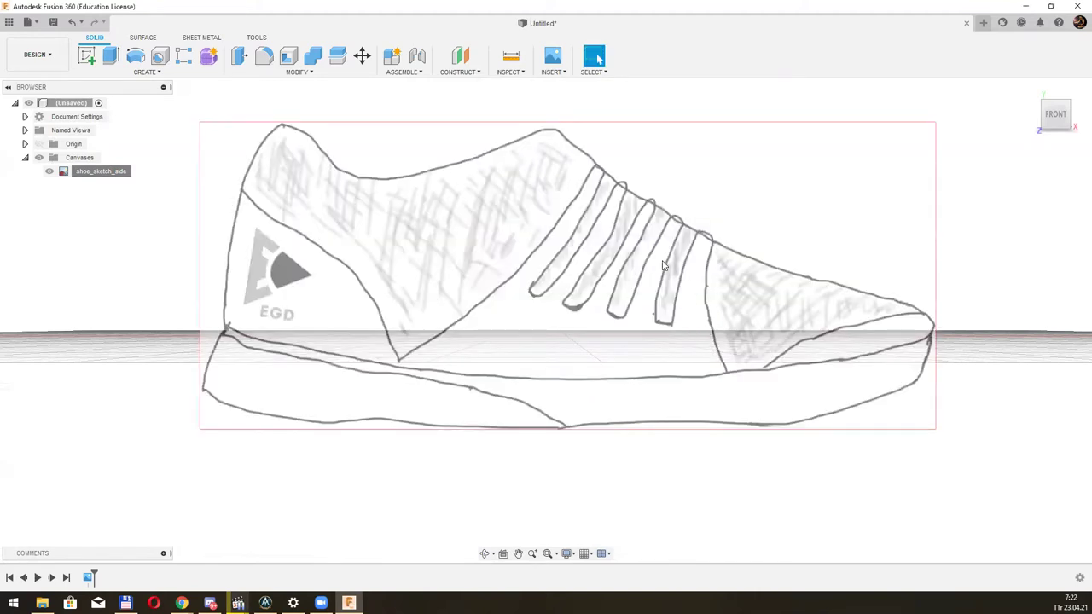
scroll(663, 265, down, 3)
Insert a new canvas with the shoe_sketch_top image from the Fusion 360 Datasets folder.
key(F6)
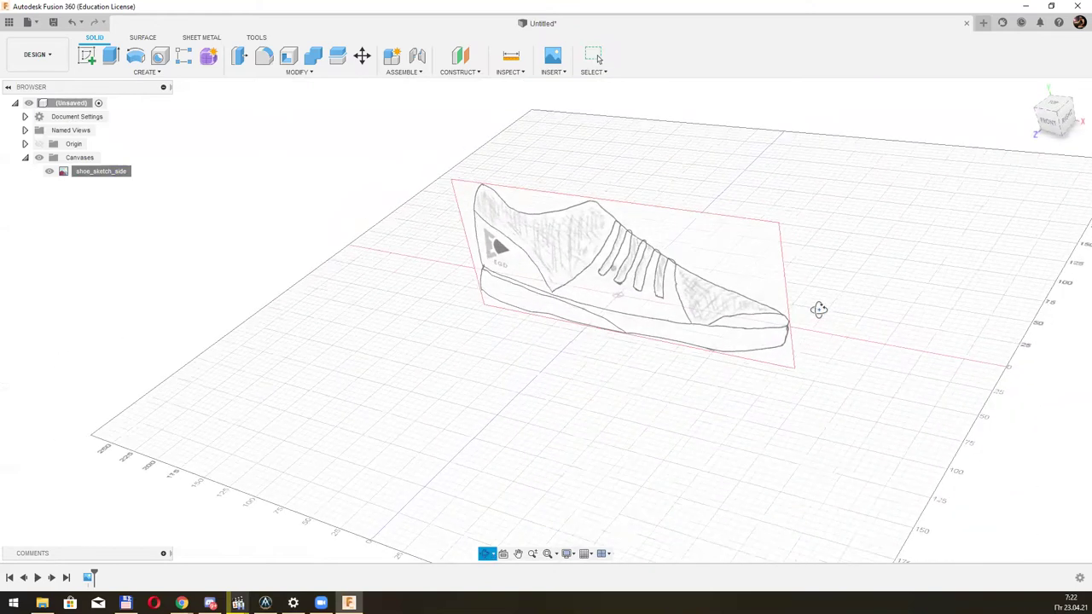
click(550, 73)
mouse_move(510, 71)
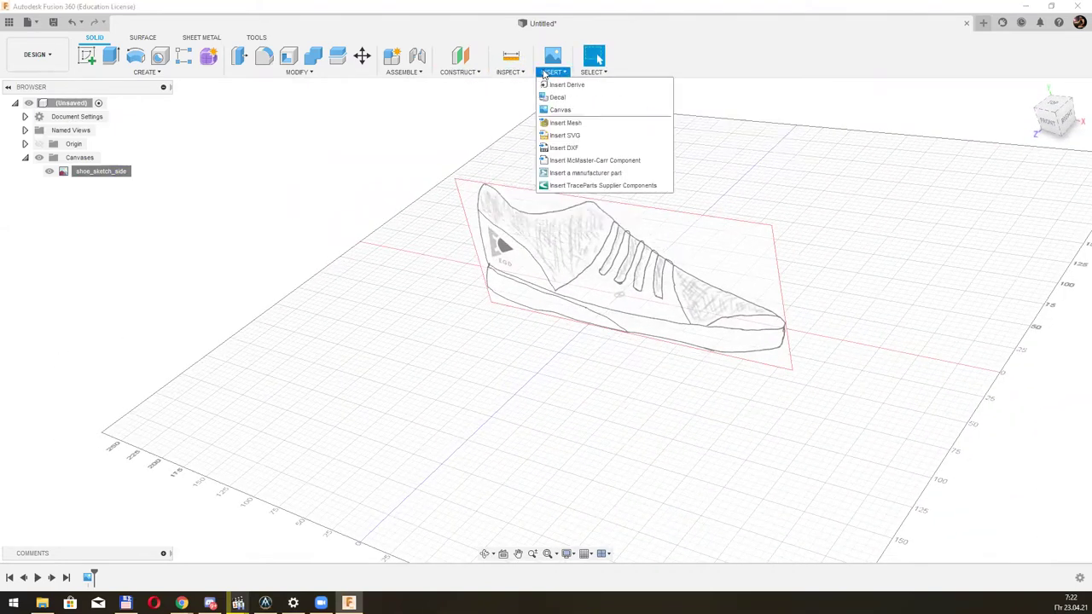
click(559, 109)
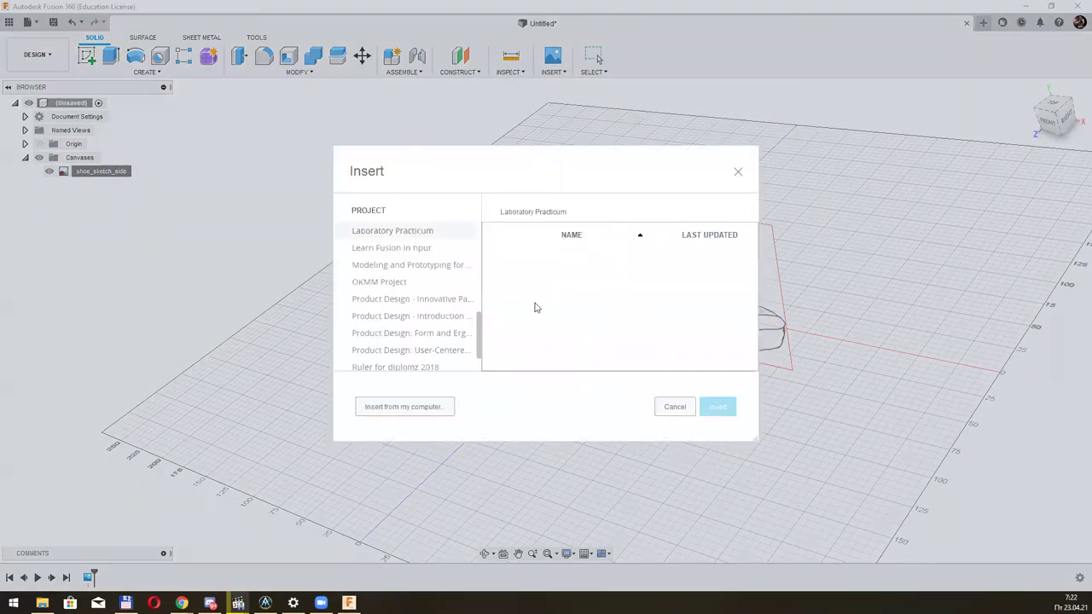
click(427, 412)
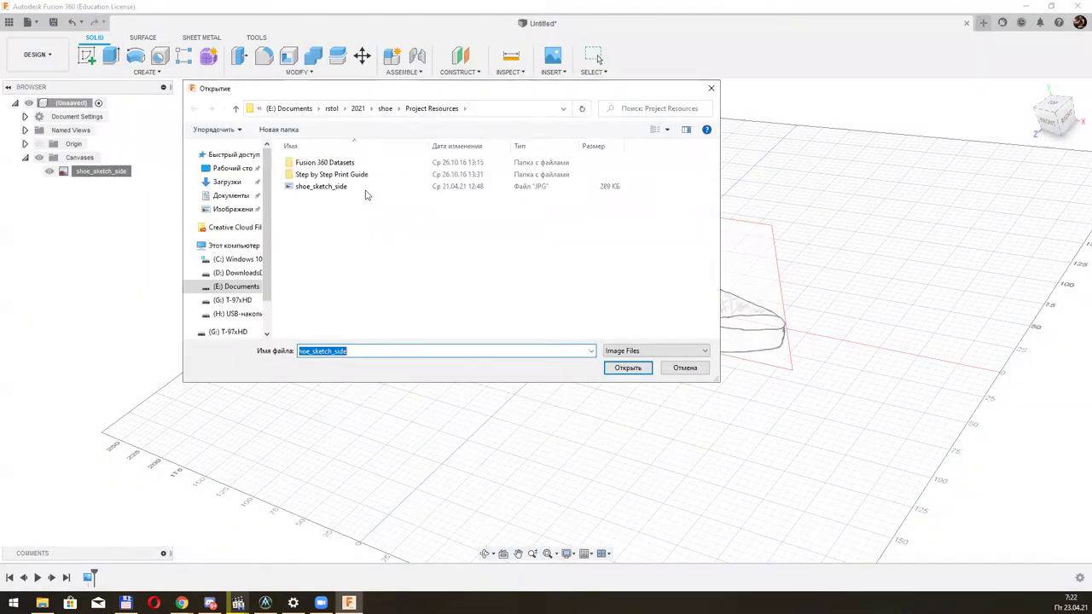
double_click(352, 176)
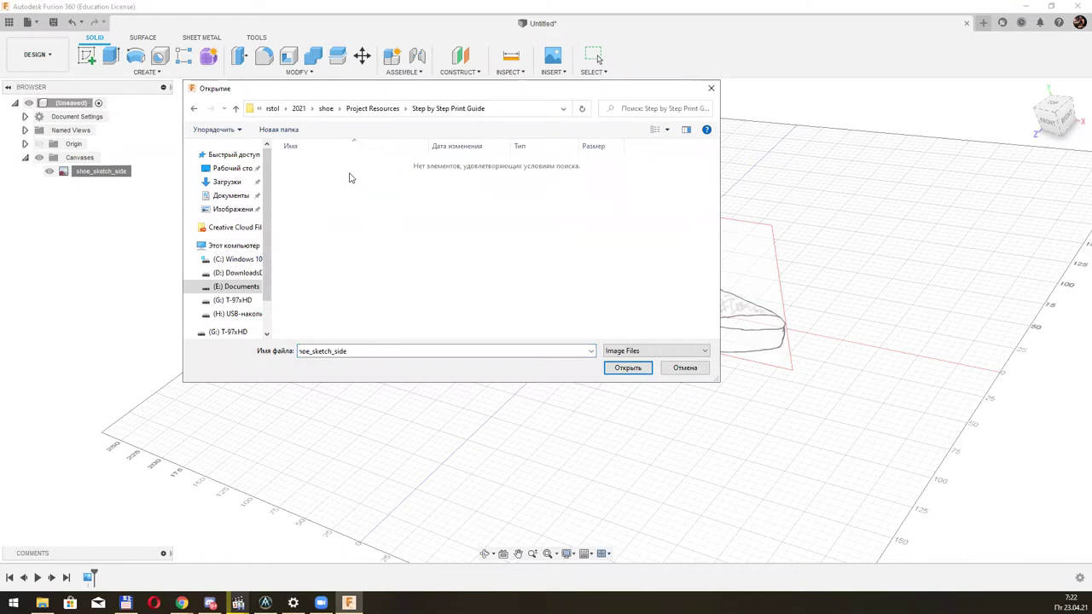
key(BackSpace)
double_click(352, 161)
click(377, 186)
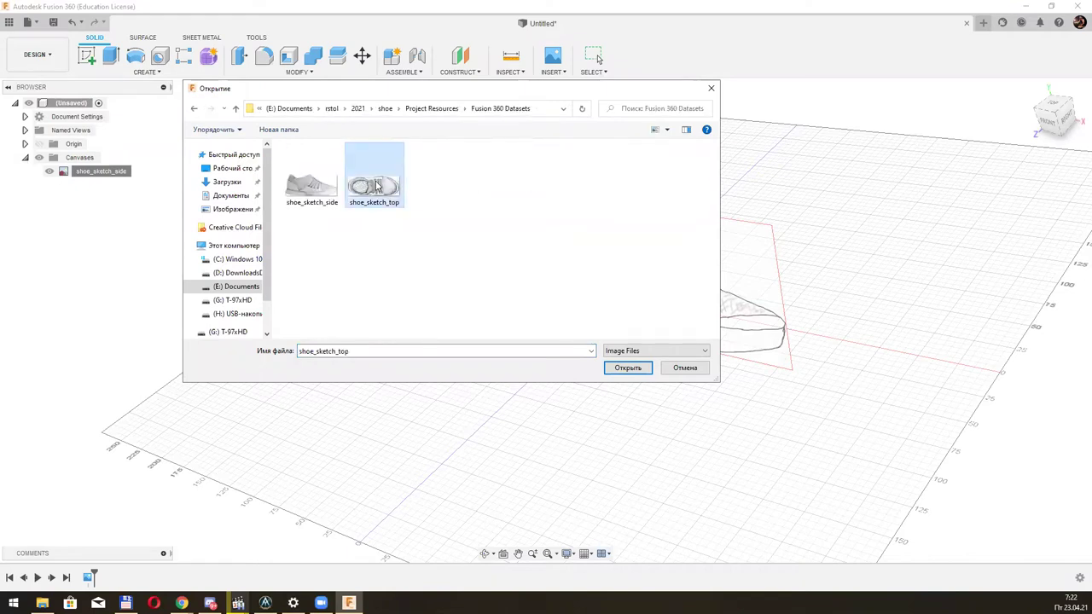
double_click(377, 186)
Place the top sketch on the ground plane and rotate it 90°.
click(630, 324)
drag(600, 313, 558, 377)
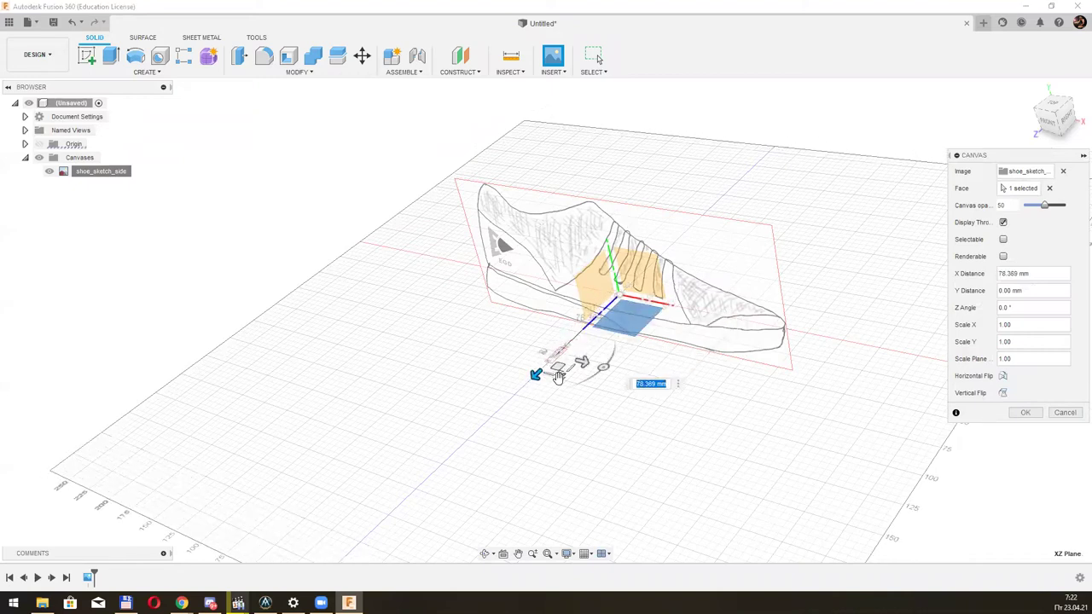
mouse_move(588, 434)
mouse_down()
mouse_move(560, 376)
mouse_move(610, 422)
mouse_up()
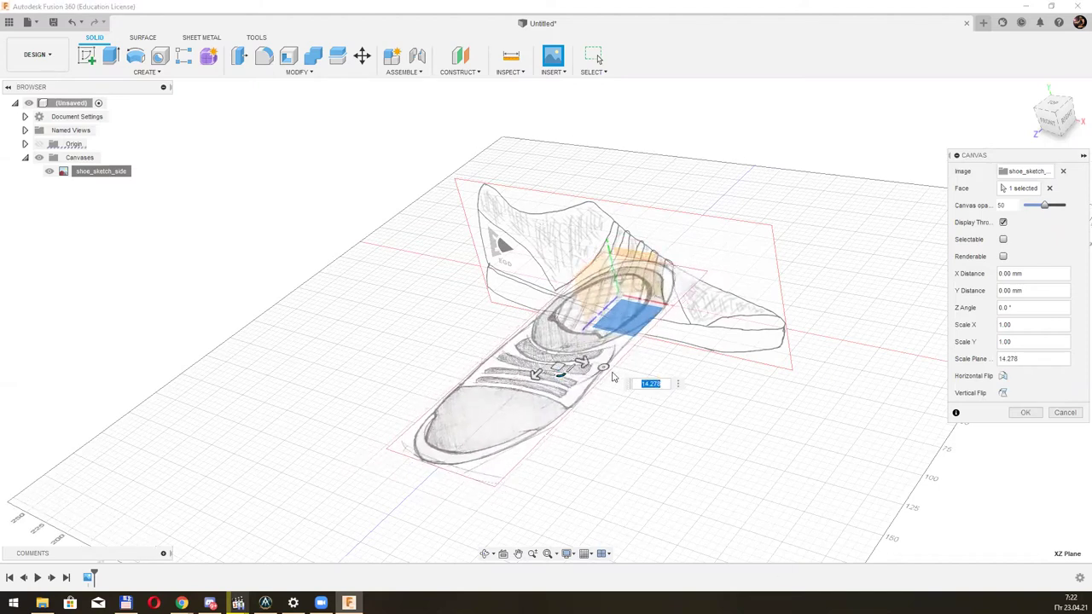
drag(605, 368, 674, 278)
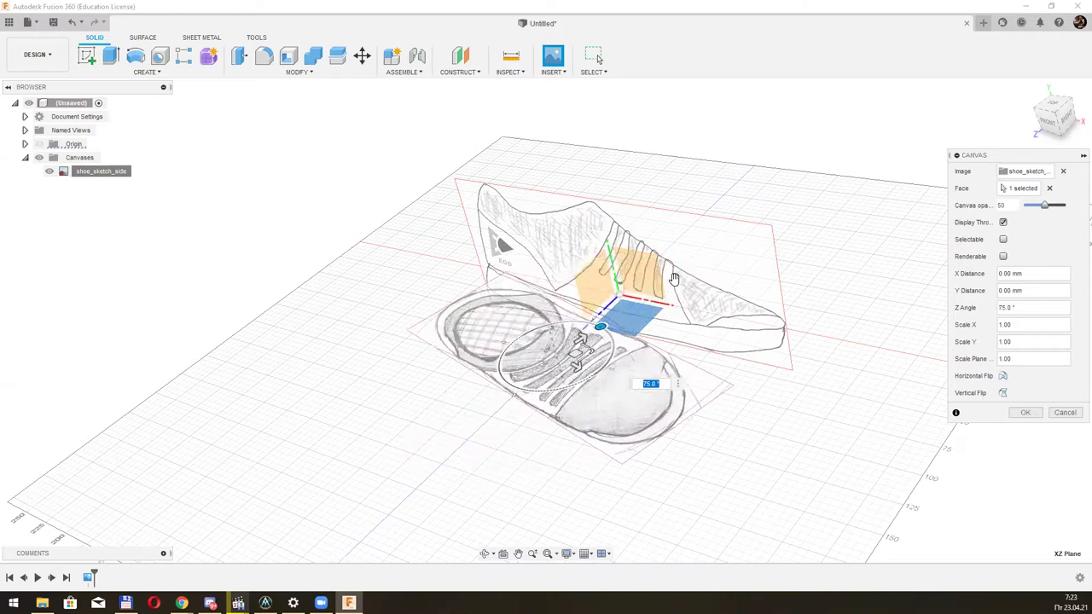
text(90)
key(Return)
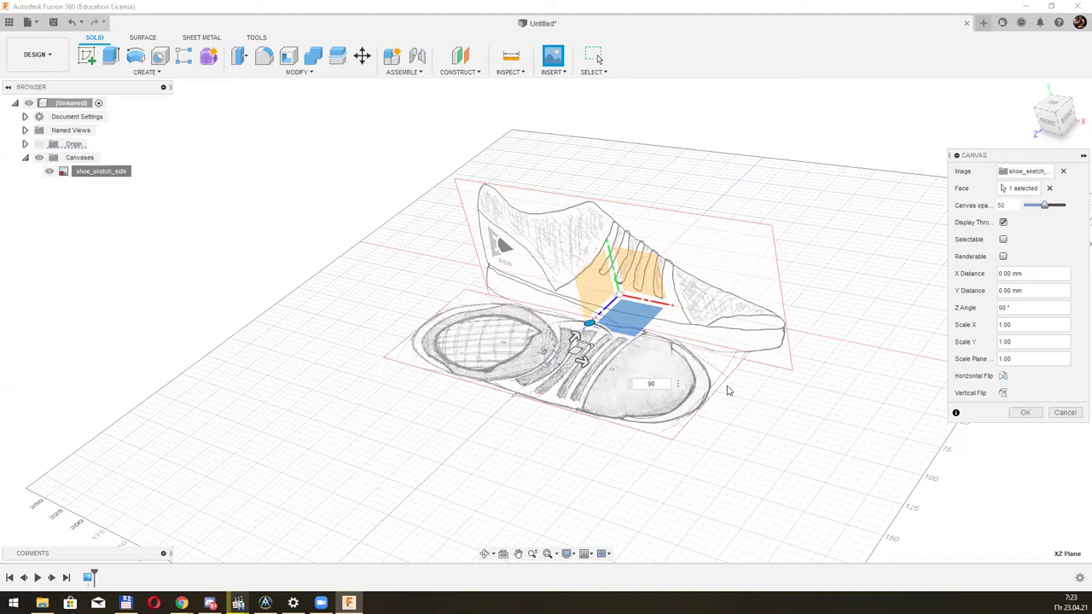
Align the top sketch with the side sketch at scale 1.106 and confirm the canvas.
shift+middle_drag(658, 385, 776, 454)
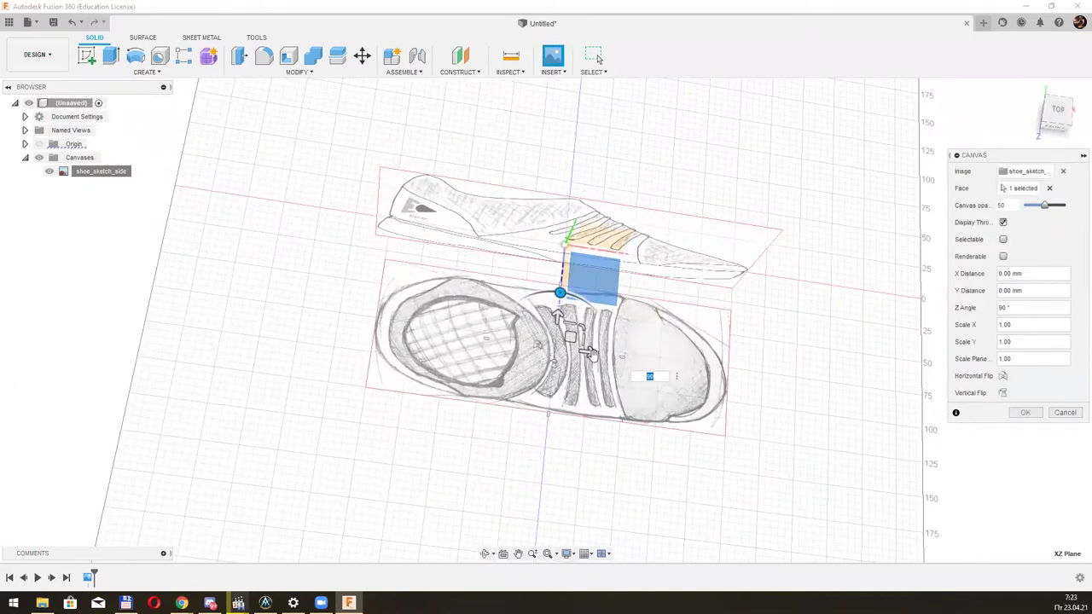
drag(589, 352, 560, 297)
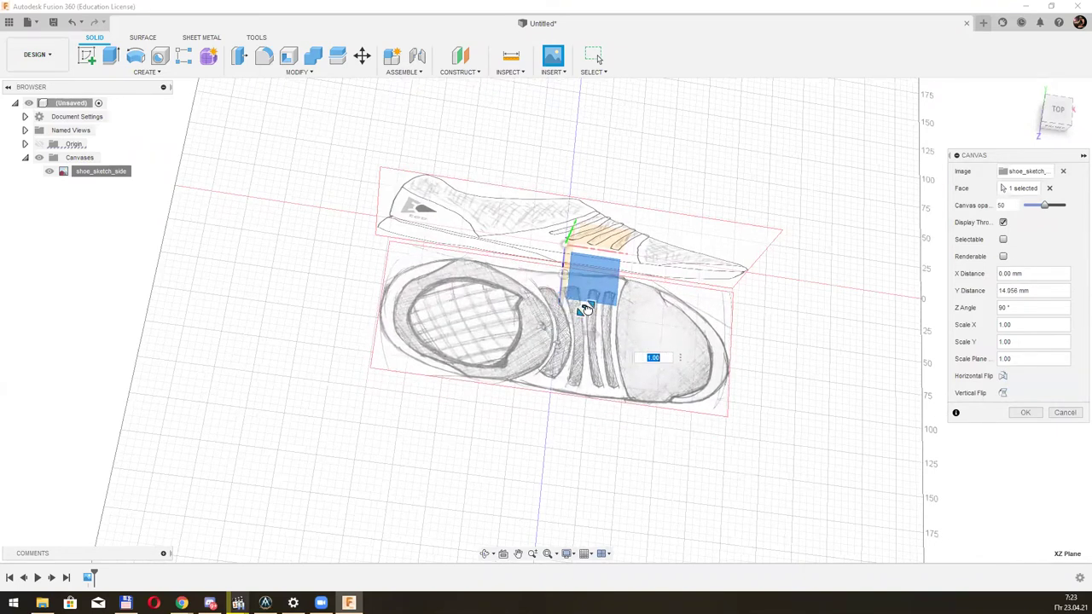
drag(585, 305, 587, 309)
text(1.106)
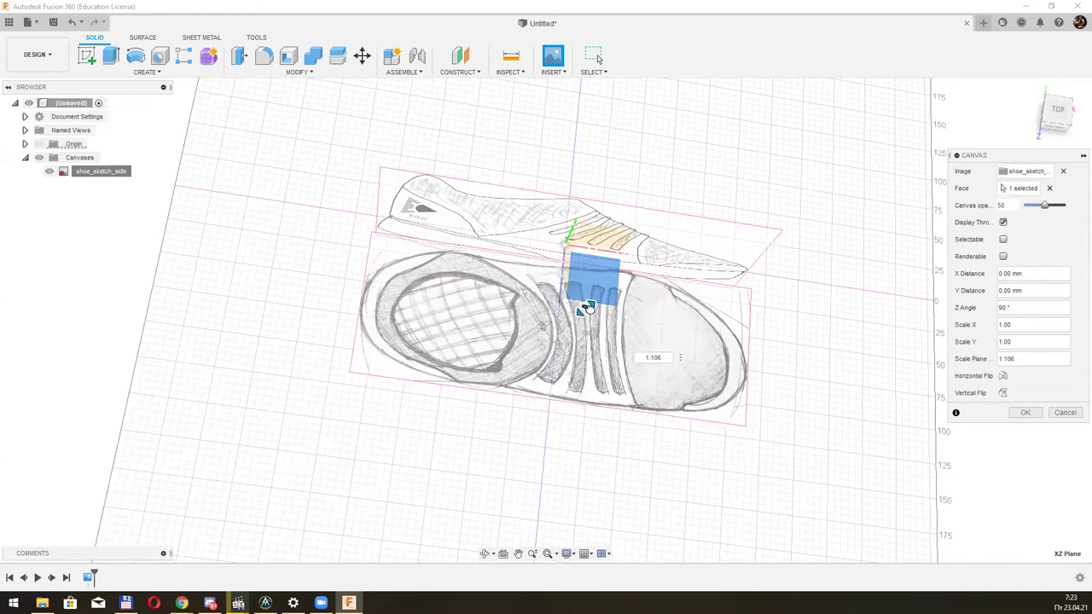
mouse_move(792, 383)
shift+middle_down()
mouse_move(787, 313)
mouse_move(781, 322)
shift+middle_up()
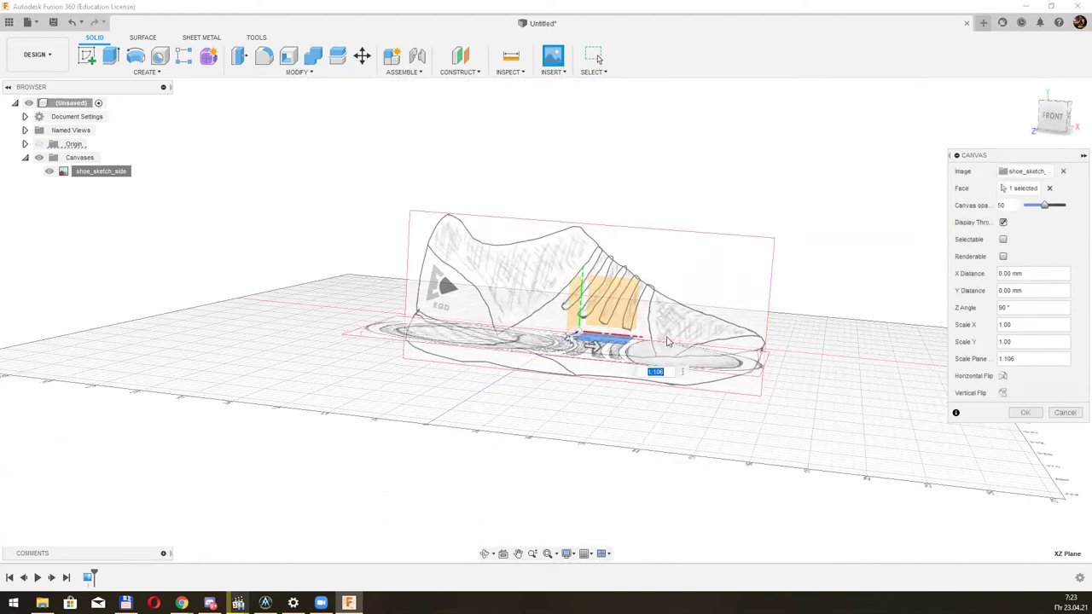
mouse_move(581, 350)
shift+middle_down()
mouse_move(602, 372)
mouse_move(595, 365)
shift+middle_up()
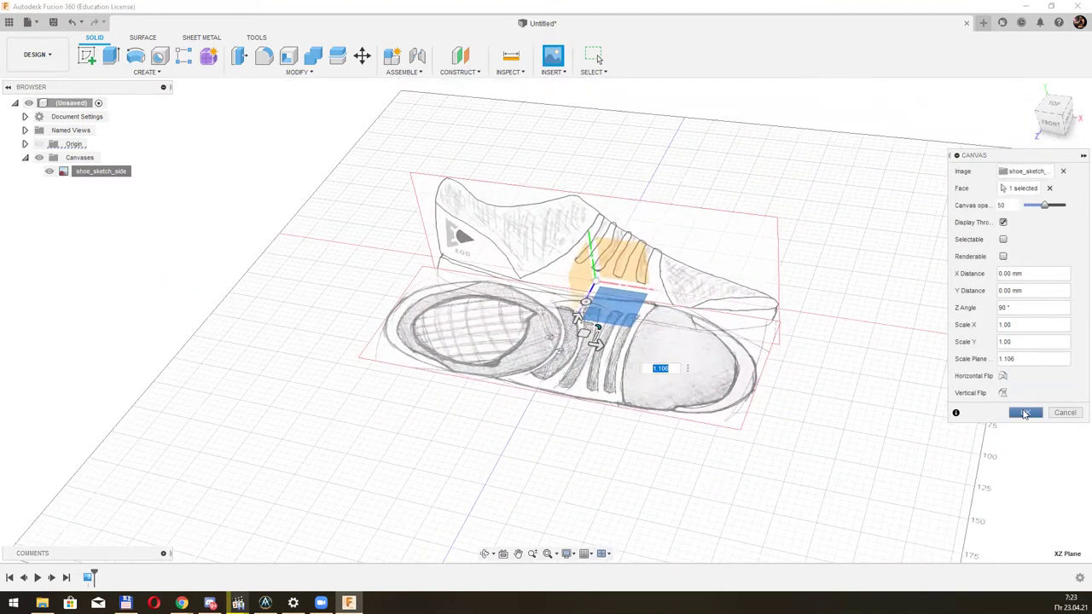
click(1024, 414)
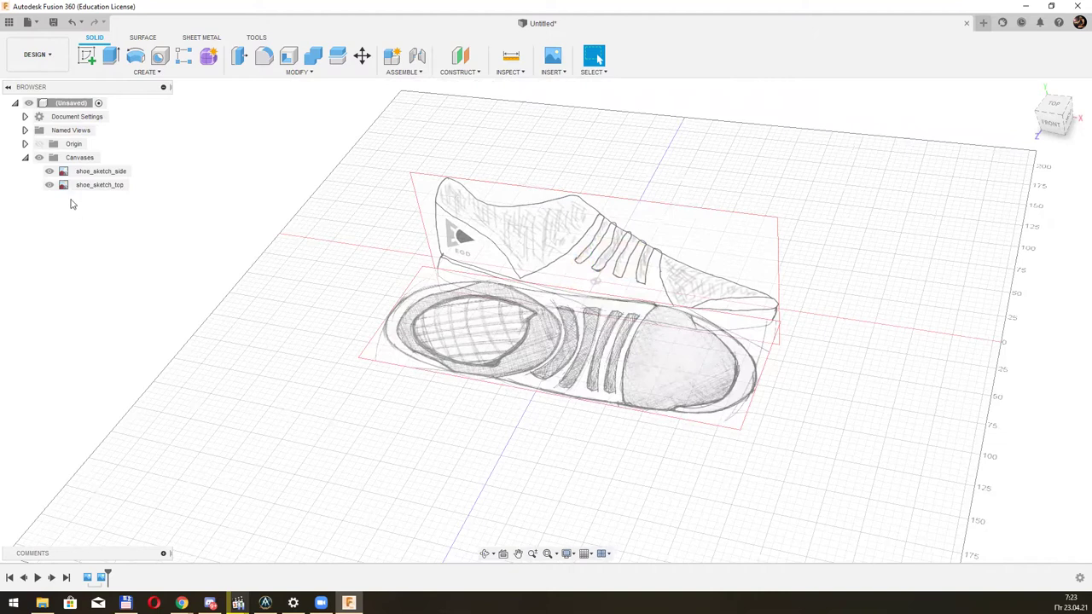
Hide shoe_sketch_top and create a quadball on the ground plane centred at the origin.
shift+middle_drag(707, 387, 775, 390)
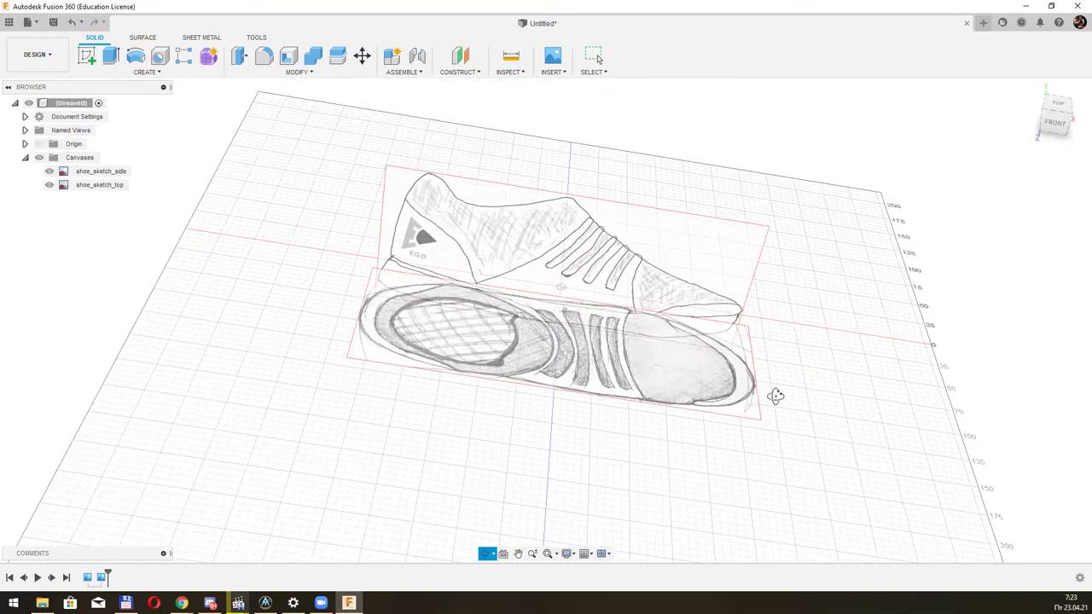
click(49, 185)
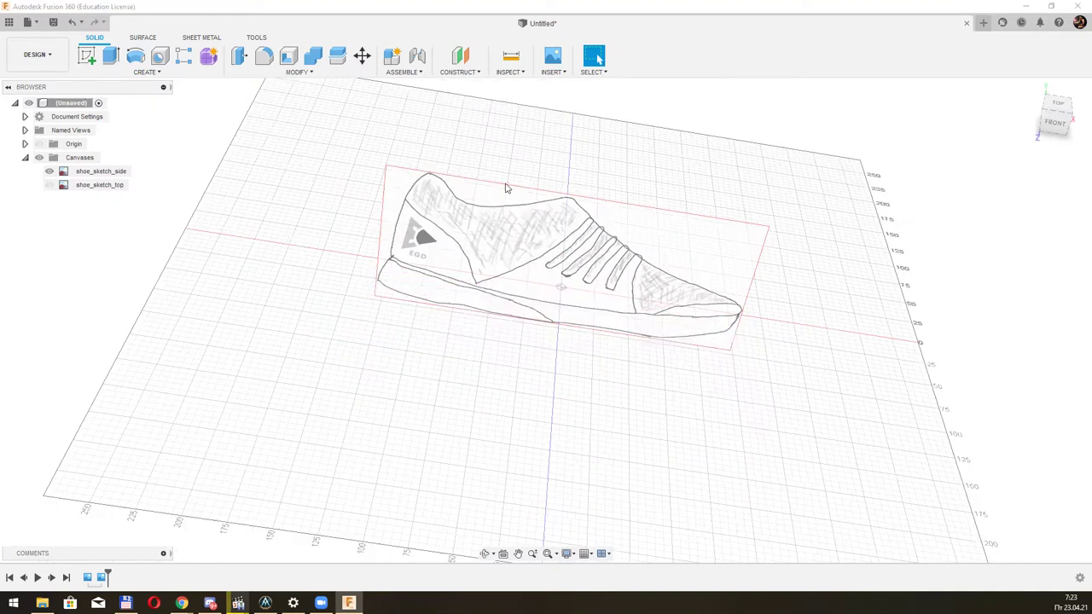
click(207, 57)
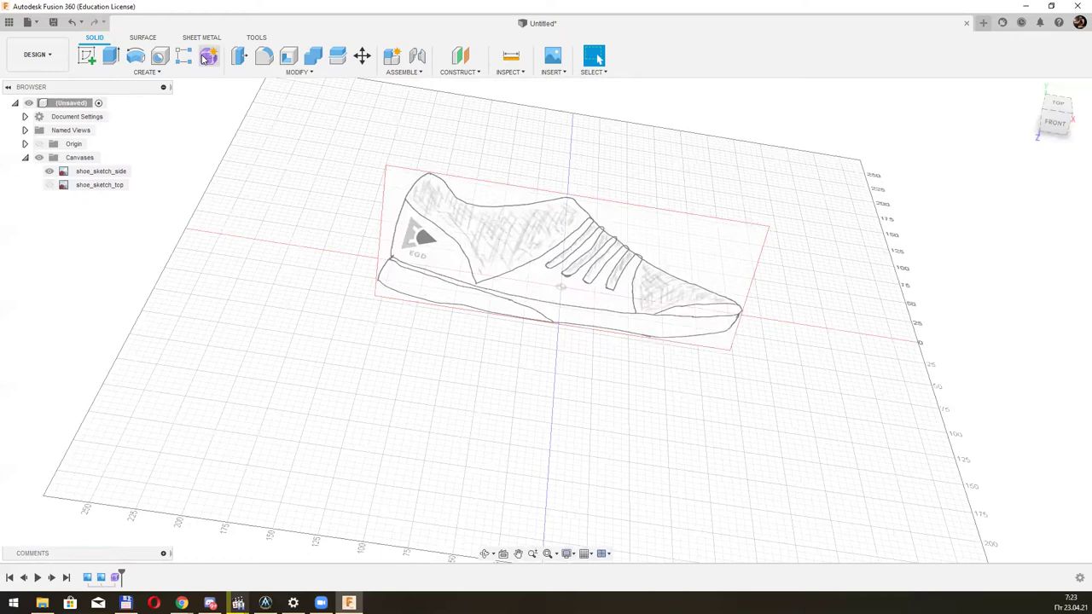
click(160, 73)
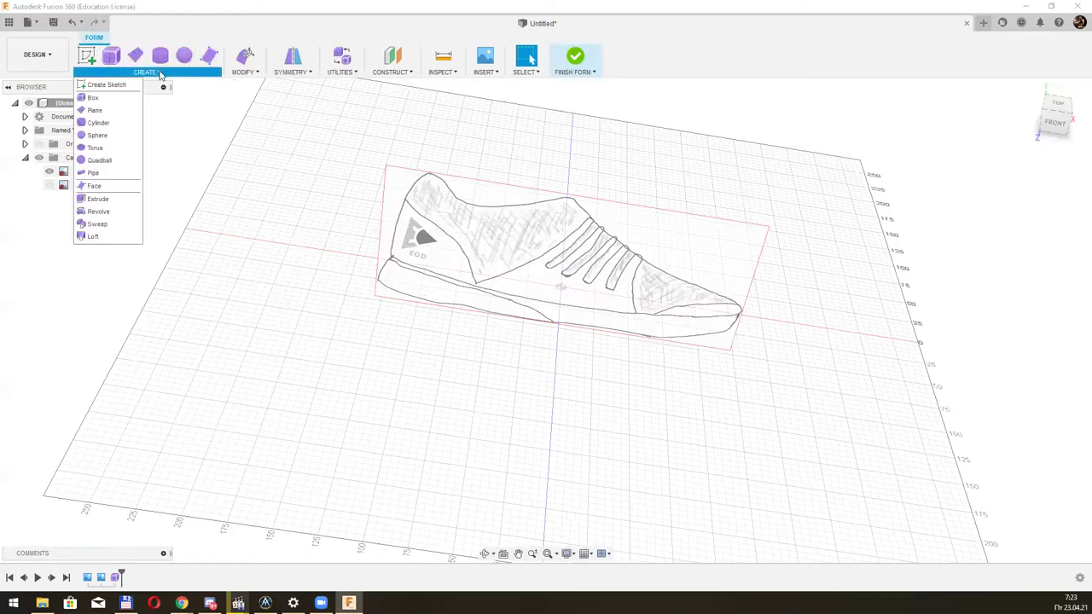
click(99, 160)
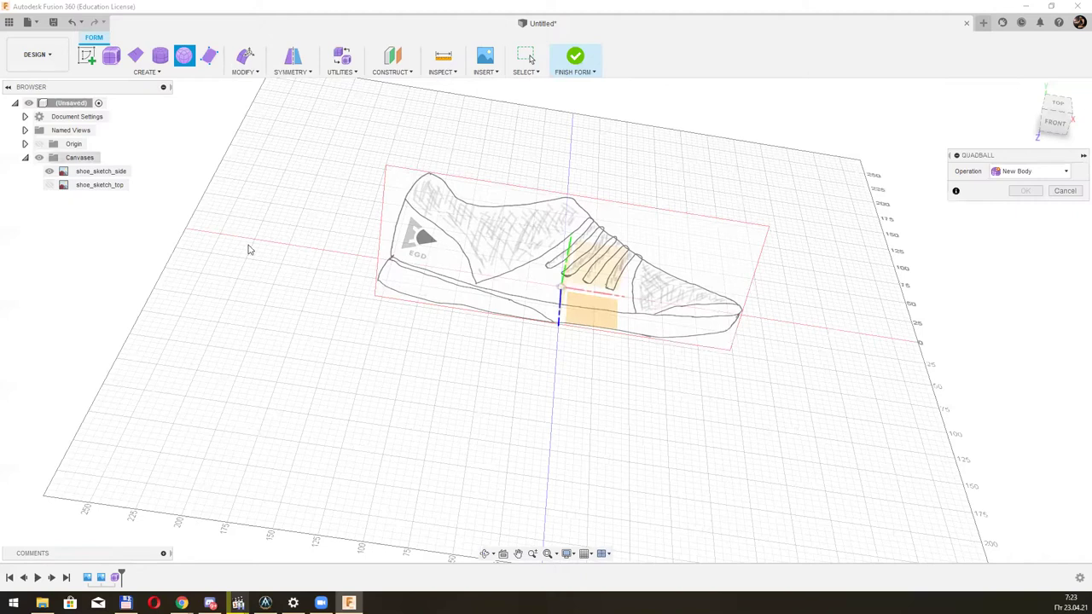
click(533, 360)
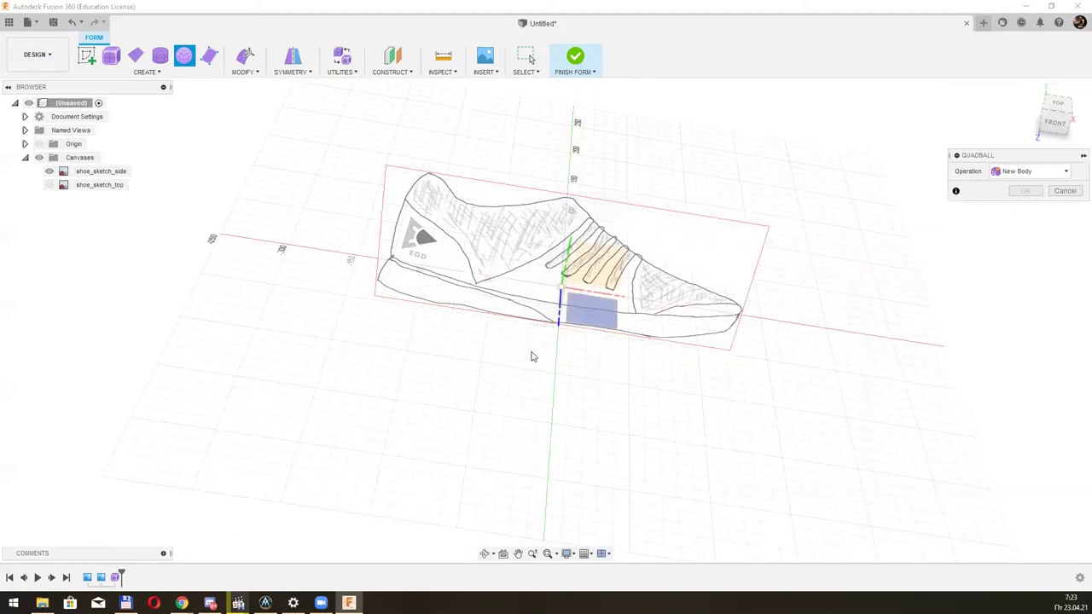
click(589, 317)
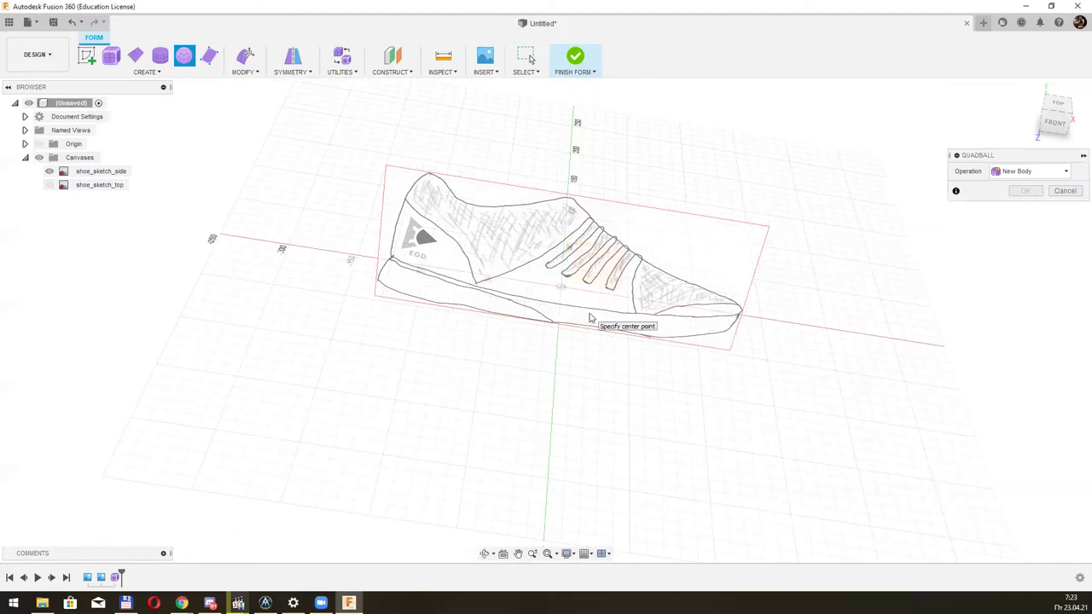
click(501, 340)
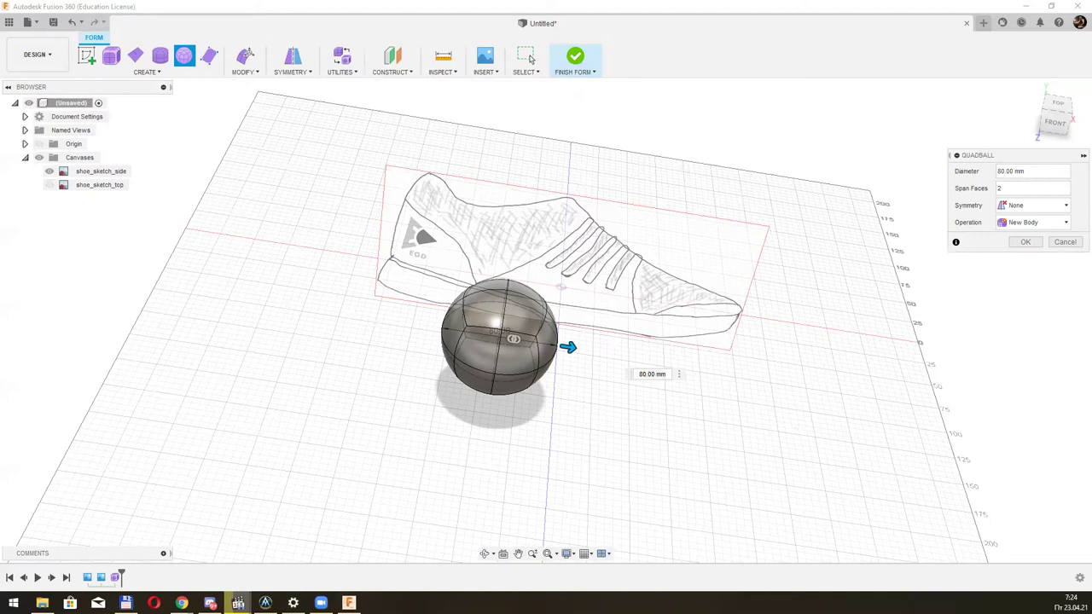
Confirm the 80 mm quadball and frame it with the side sketch in front view.
click(1026, 242)
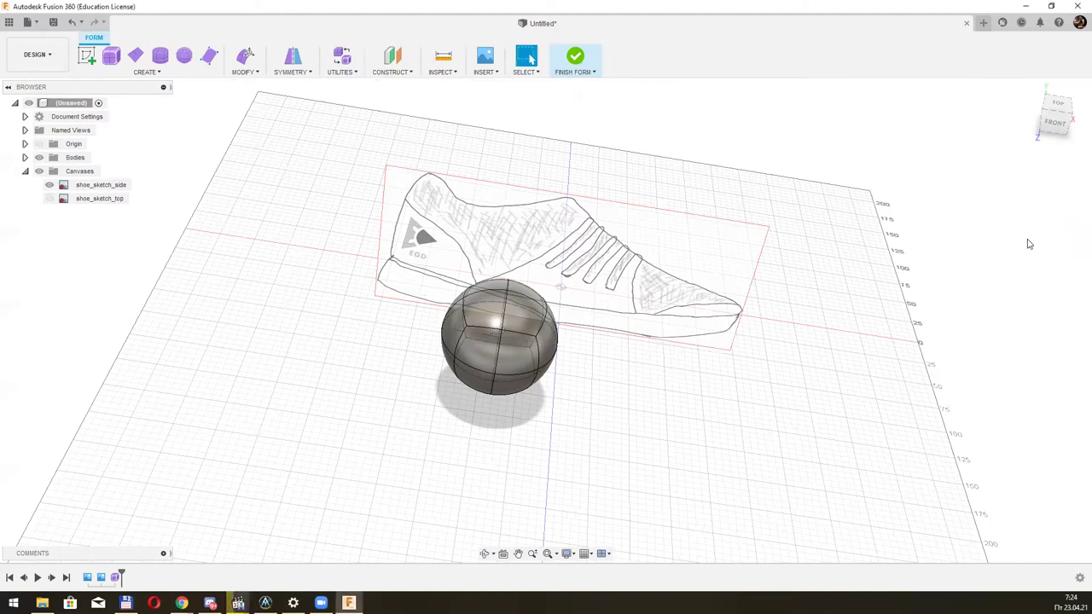
click(1055, 122)
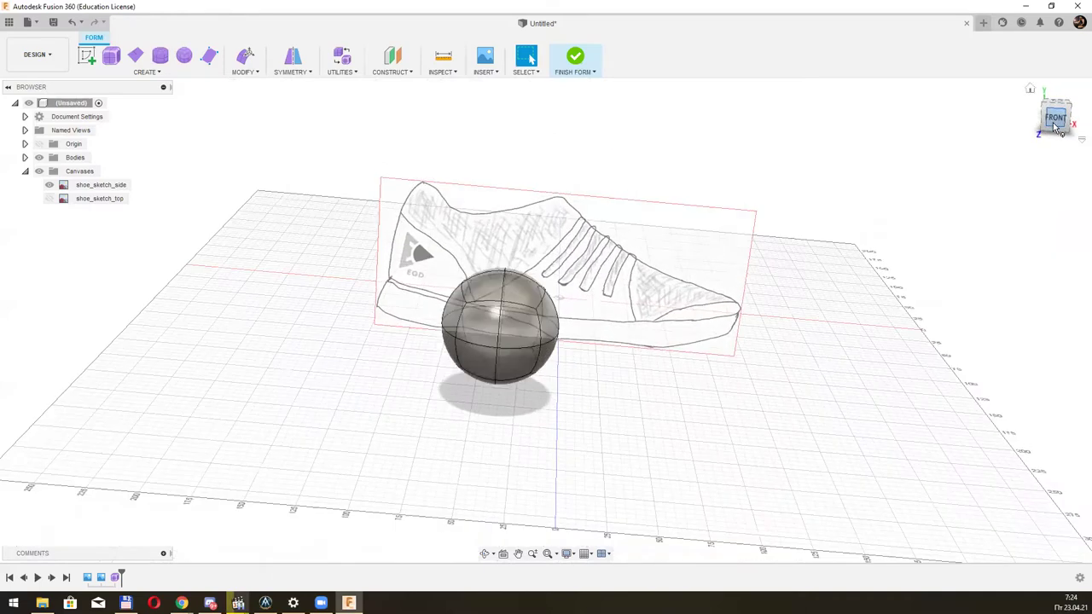
middle_drag(704, 236, 652, 305)
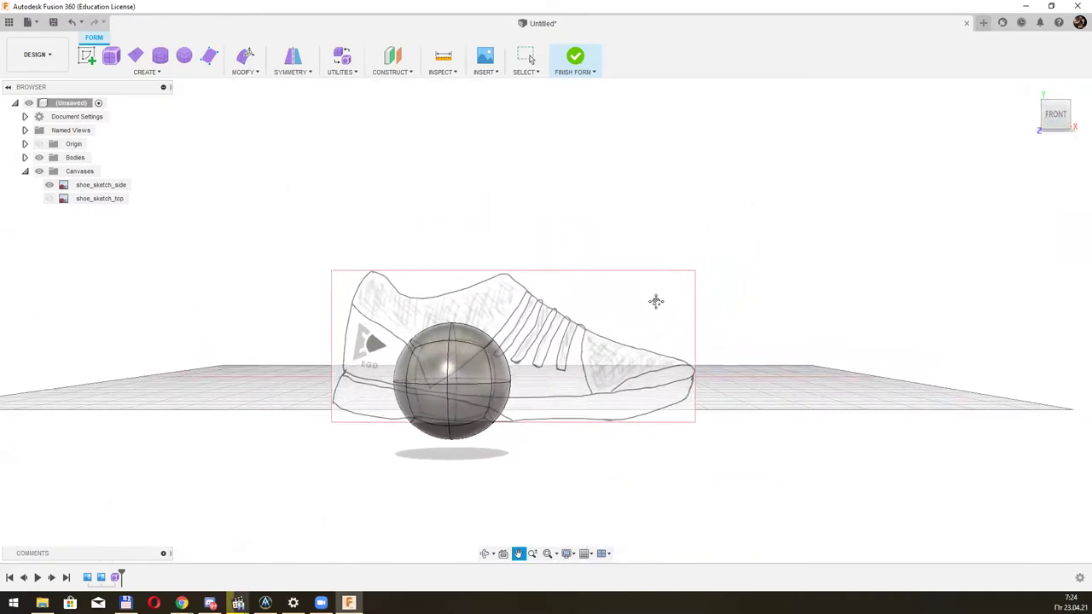
scroll(634, 320, up, 1)
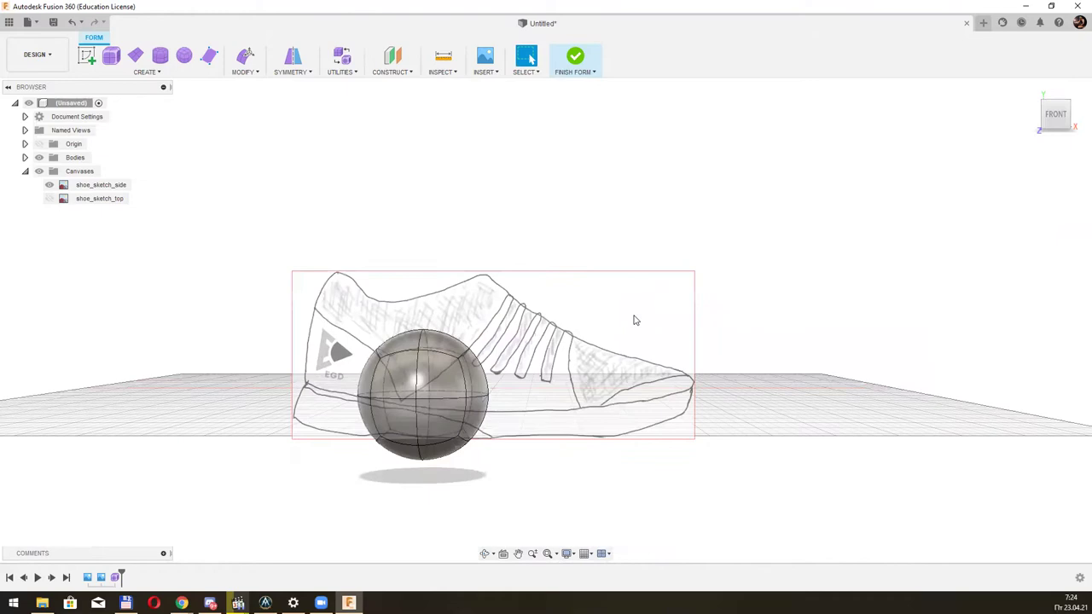
middle_drag(602, 330, 624, 273)
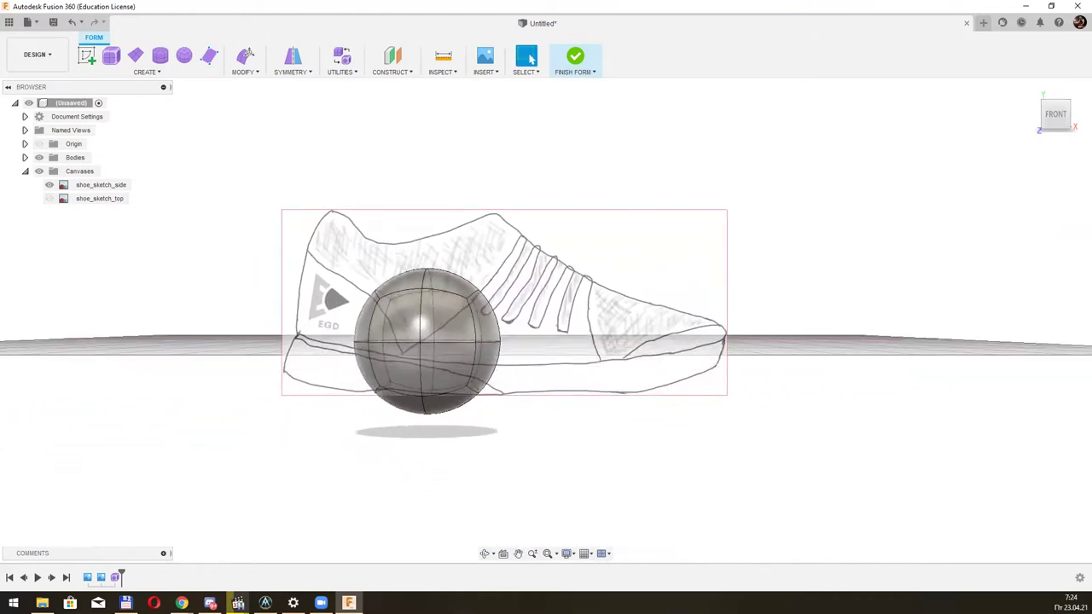
click(238, 603)
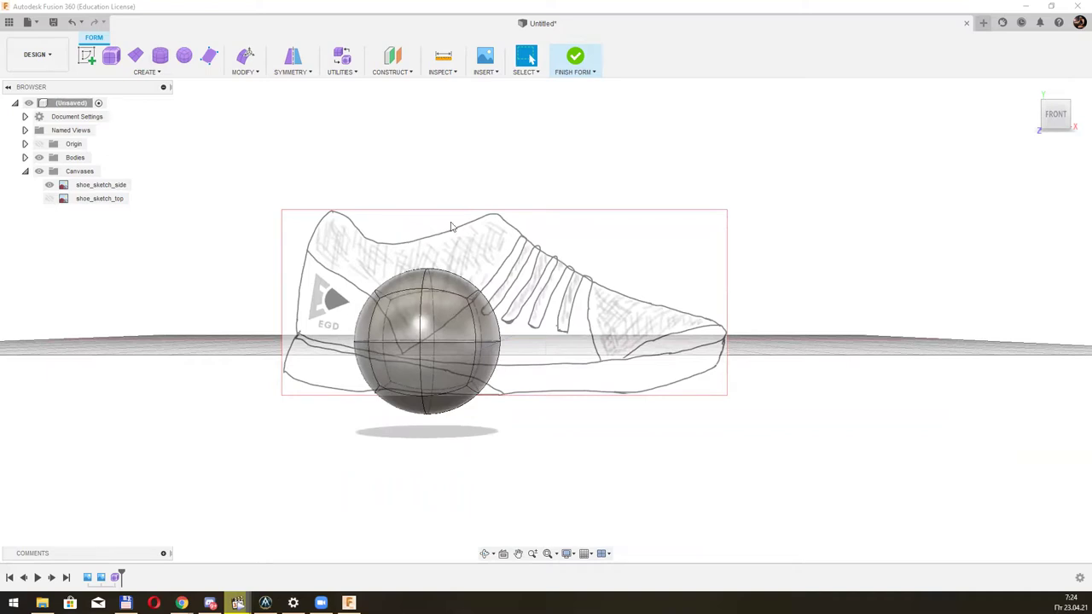
click(246, 74)
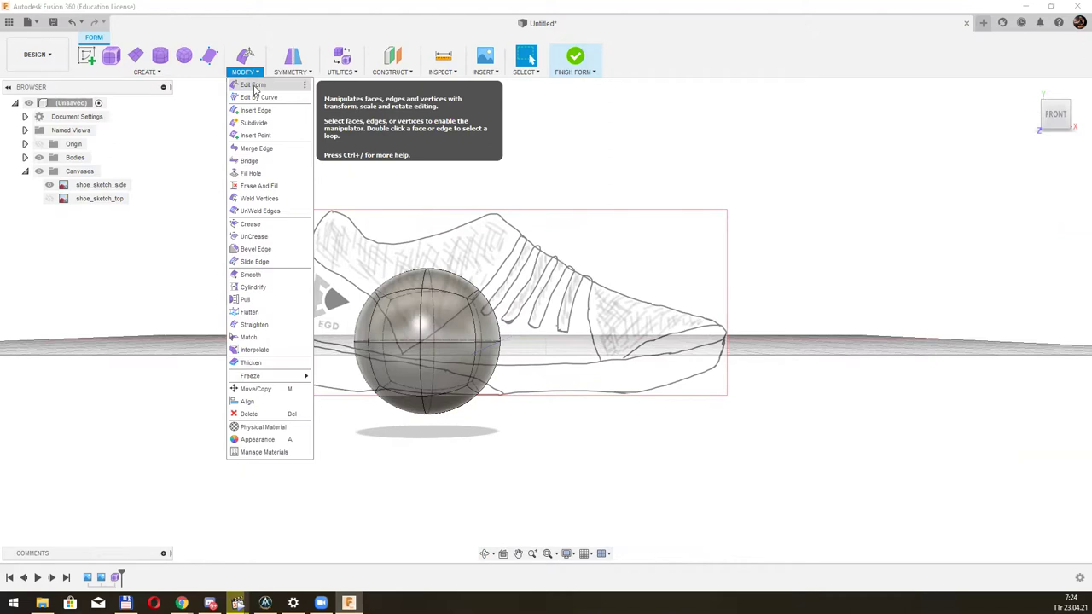
With Edit Form, scale the sphere's bottom edge loop flat.
click(253, 86)
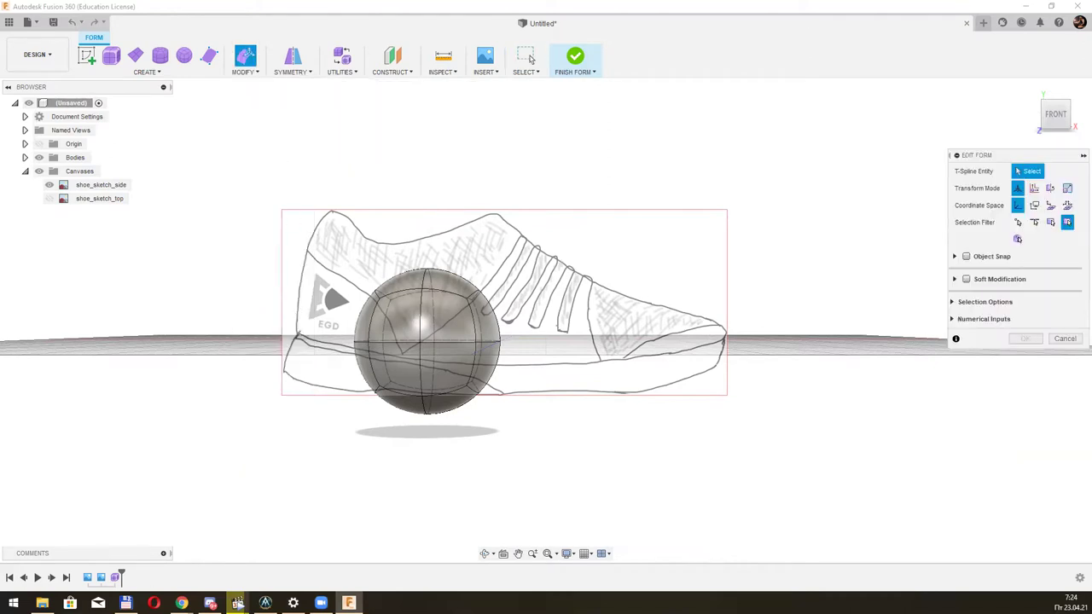
click(533, 74)
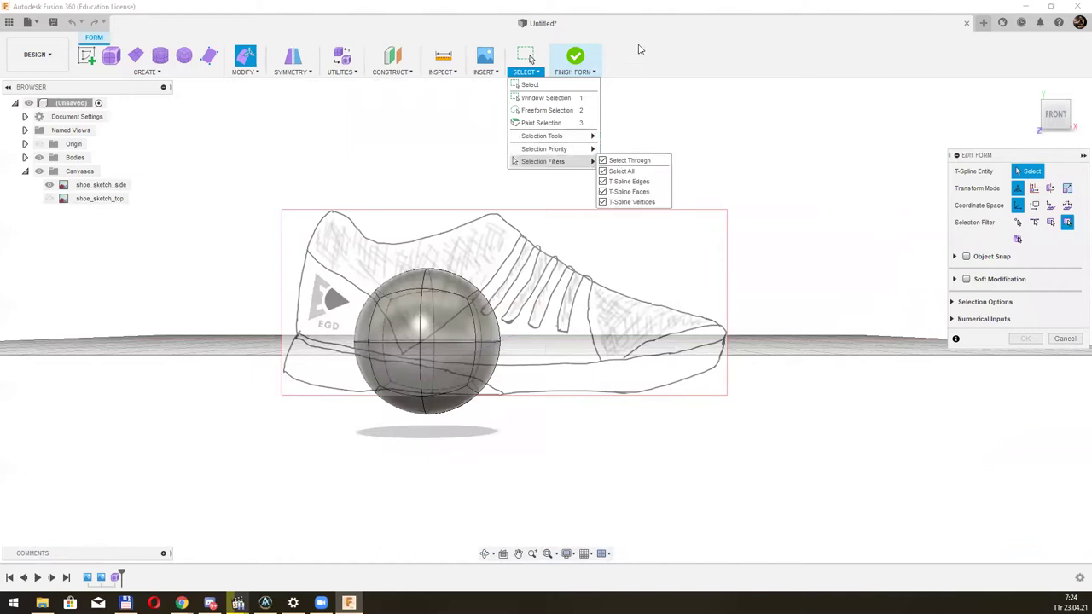
double_click(406, 414)
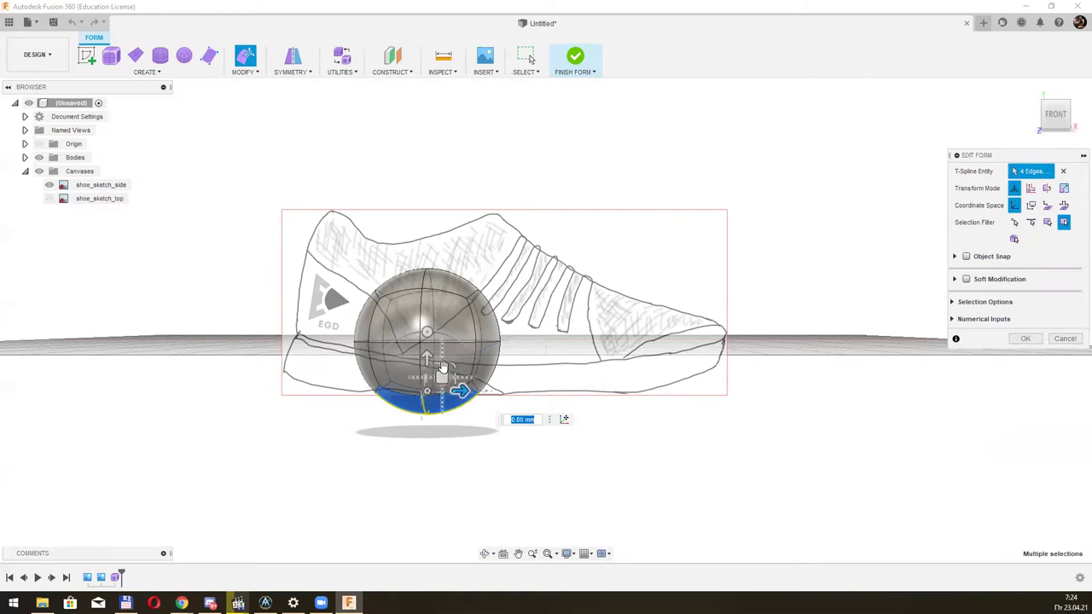
mouse_move(441, 373)
mouse_down()
mouse_move(449, 523)
mouse_move(452, 471)
mouse_up()
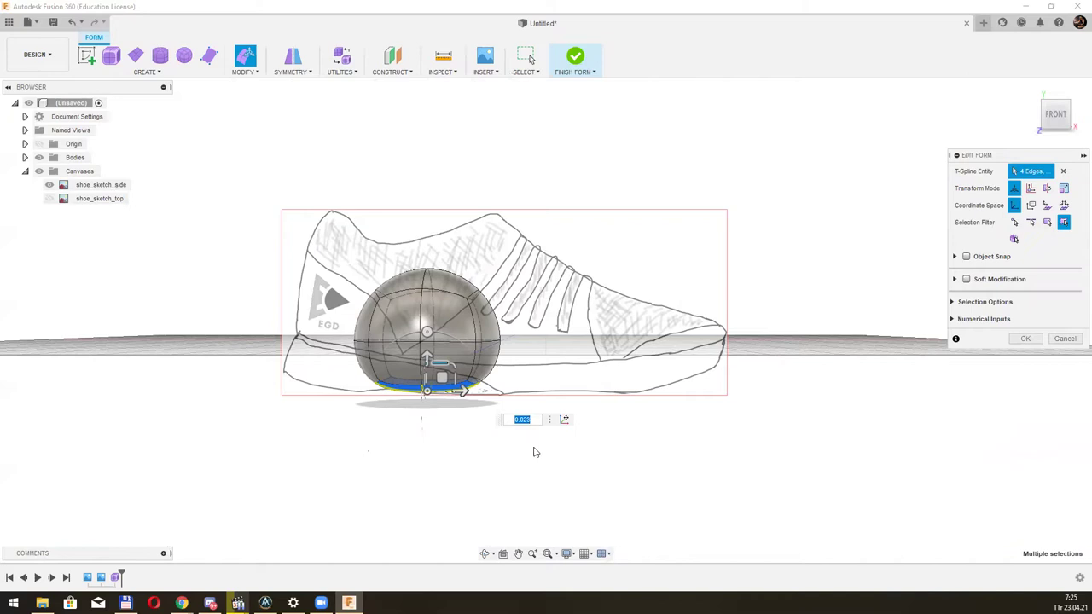
Select the whole sphere and move it right over the middle of the shoe sketch.
drag(533, 452, 300, 227)
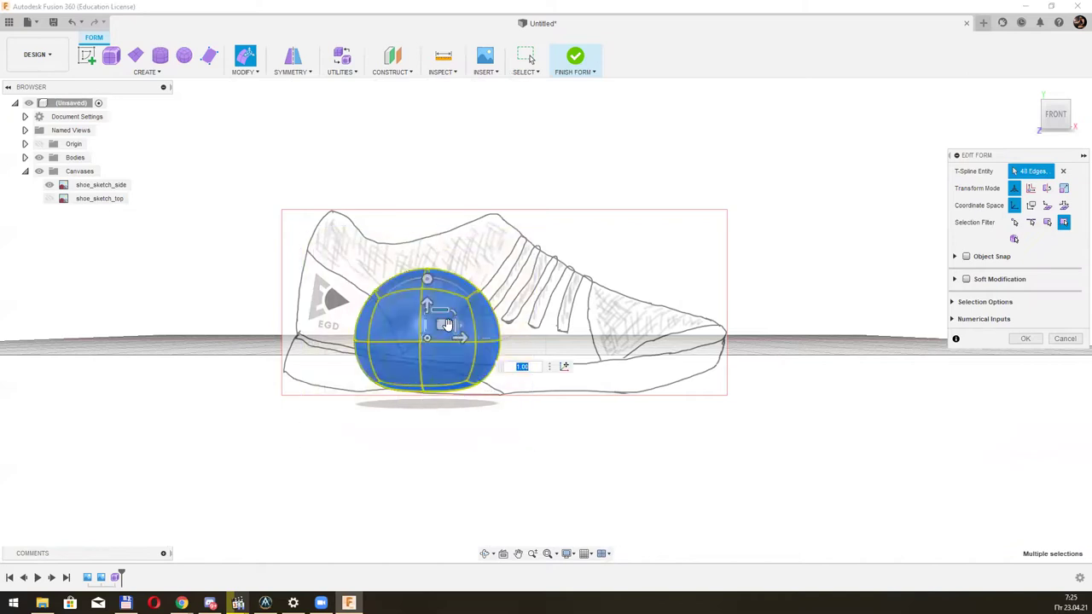
mouse_move(447, 324)
mouse_down()
mouse_move(529, 321)
mouse_move(512, 300)
mouse_up()
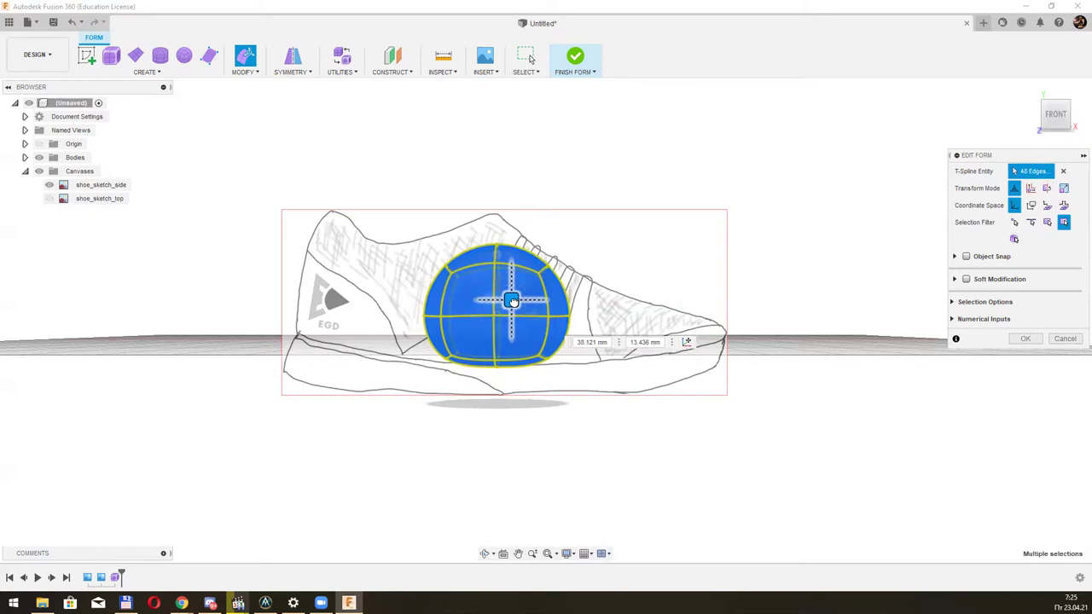
drag(512, 300, 523, 301)
middle_drag(521, 299, 420, 482)
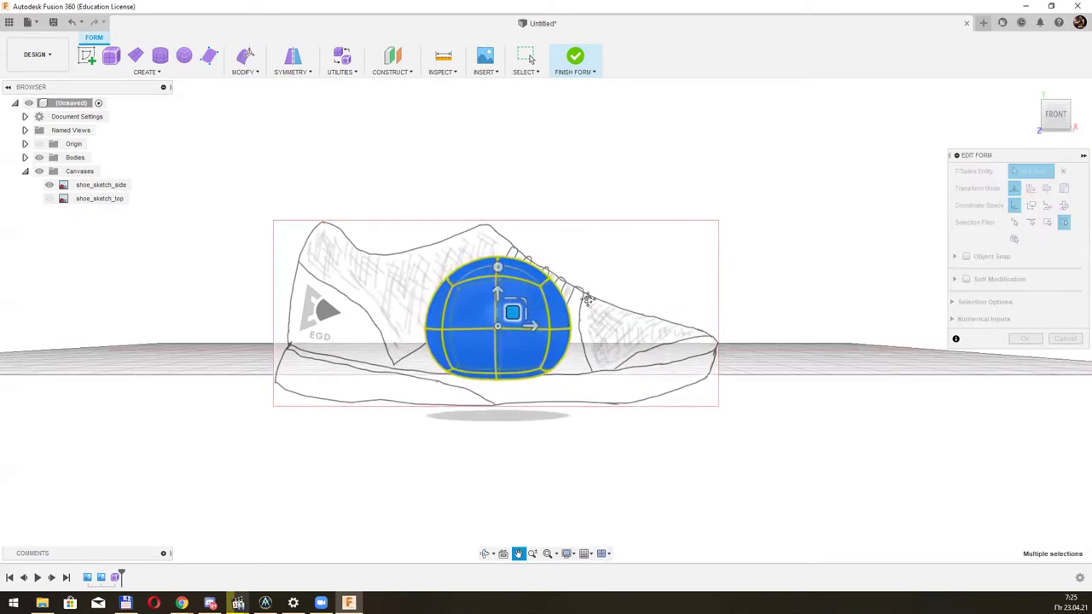
click(238, 603)
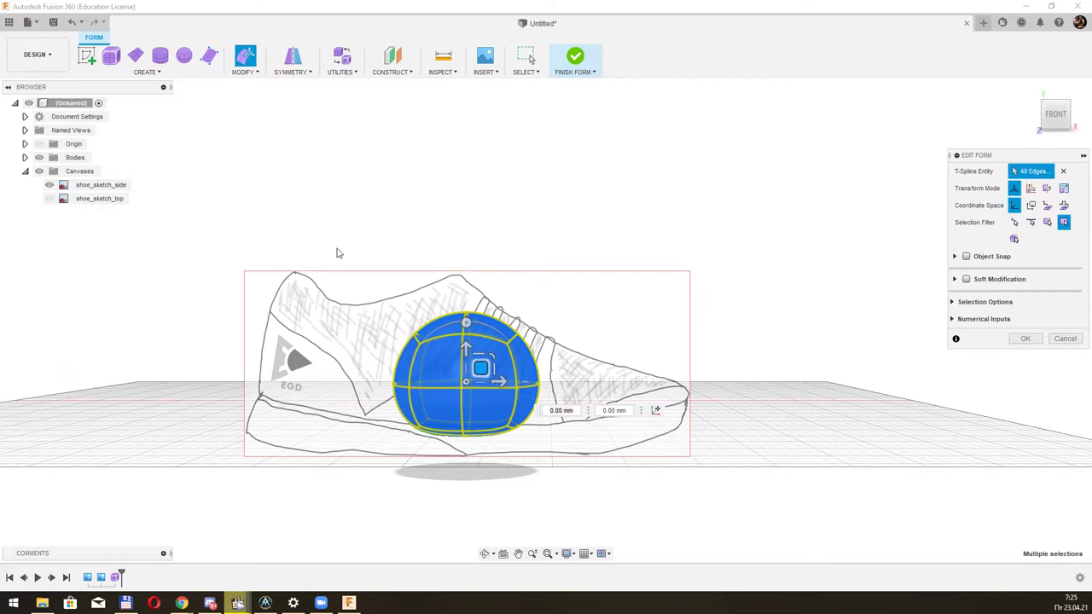
Stretch the sphere's left half toward the heel and its front half 79.99 mm toward the toe.
drag(337, 252, 475, 504)
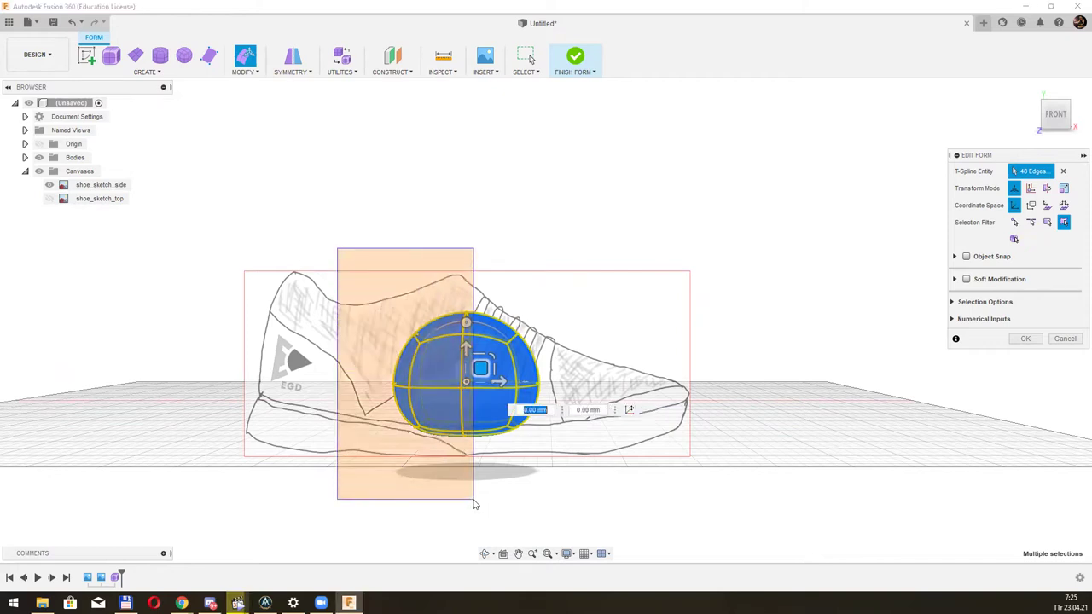
drag(444, 305, 384, 476)
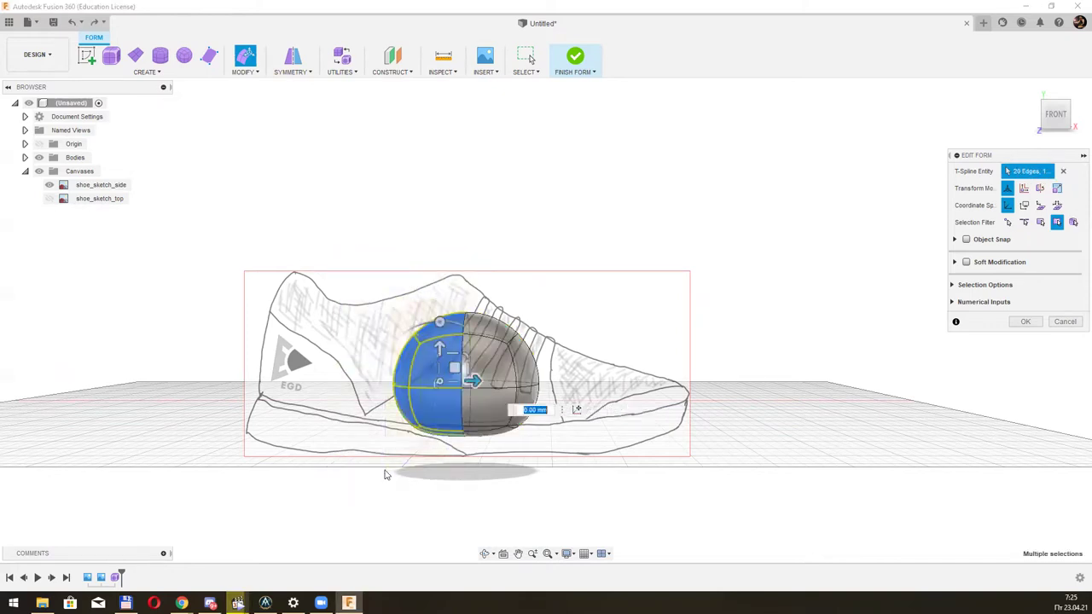
drag(475, 381, 423, 381)
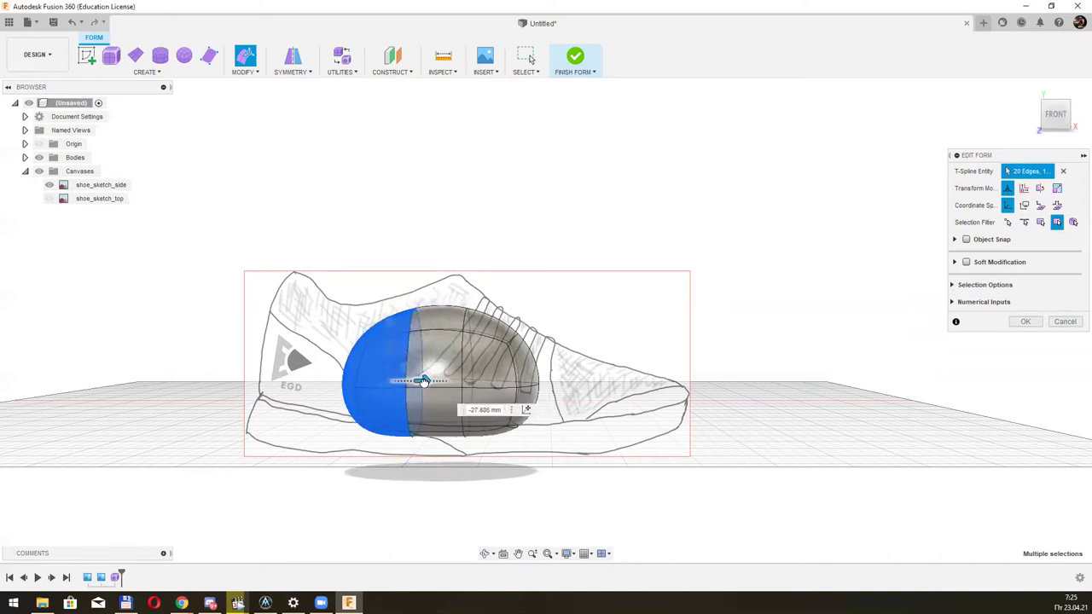
drag(423, 381, 323, 381)
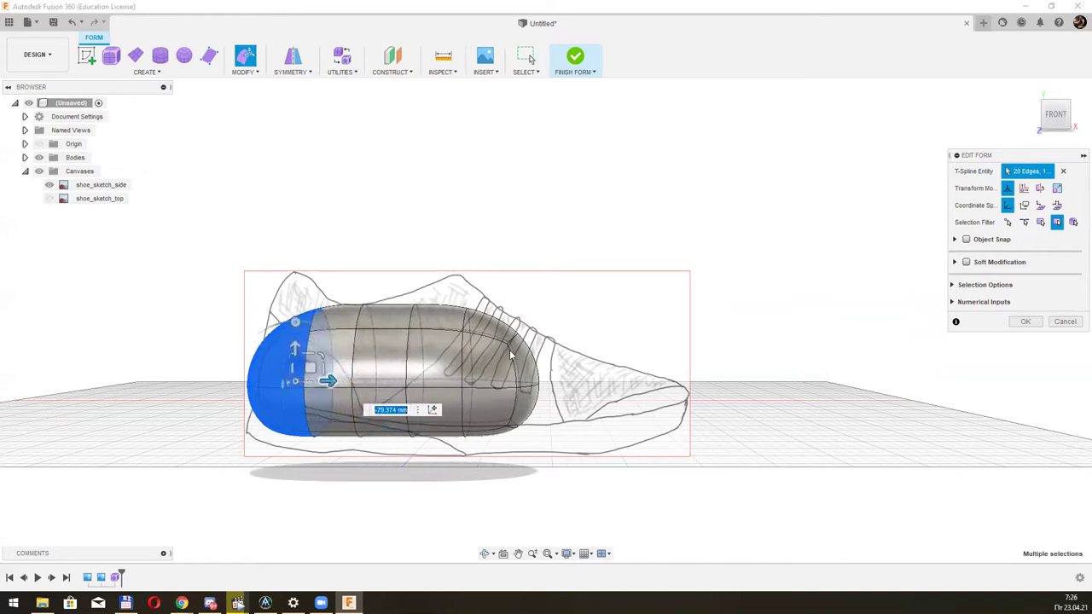
drag(557, 321, 492, 479)
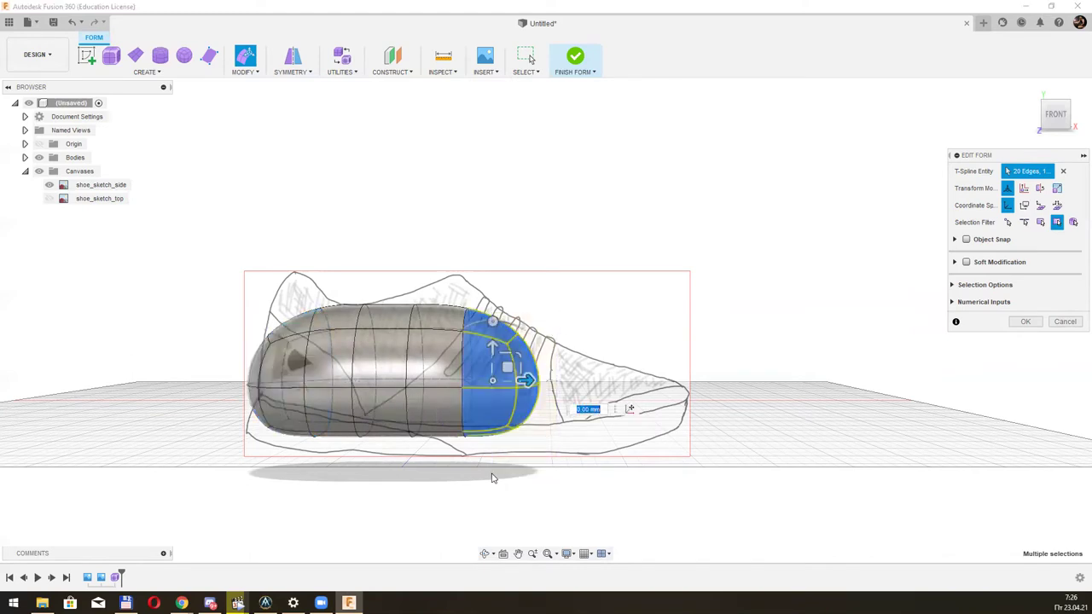
drag(526, 380, 678, 381)
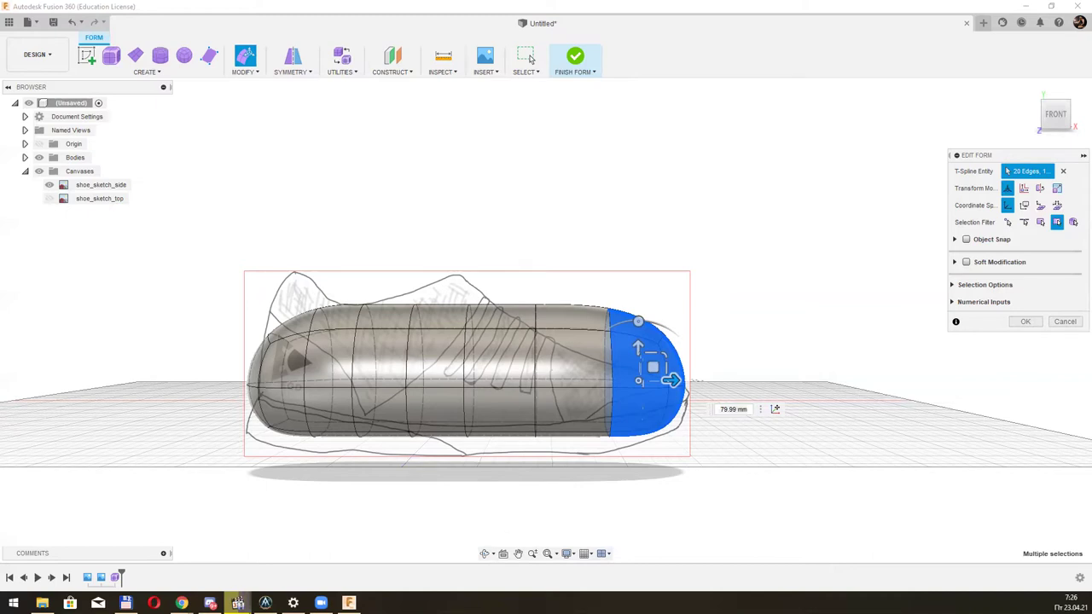
Window-select the toe-end edges and scale them down to taper the toe to a narrow point.
click(1024, 221)
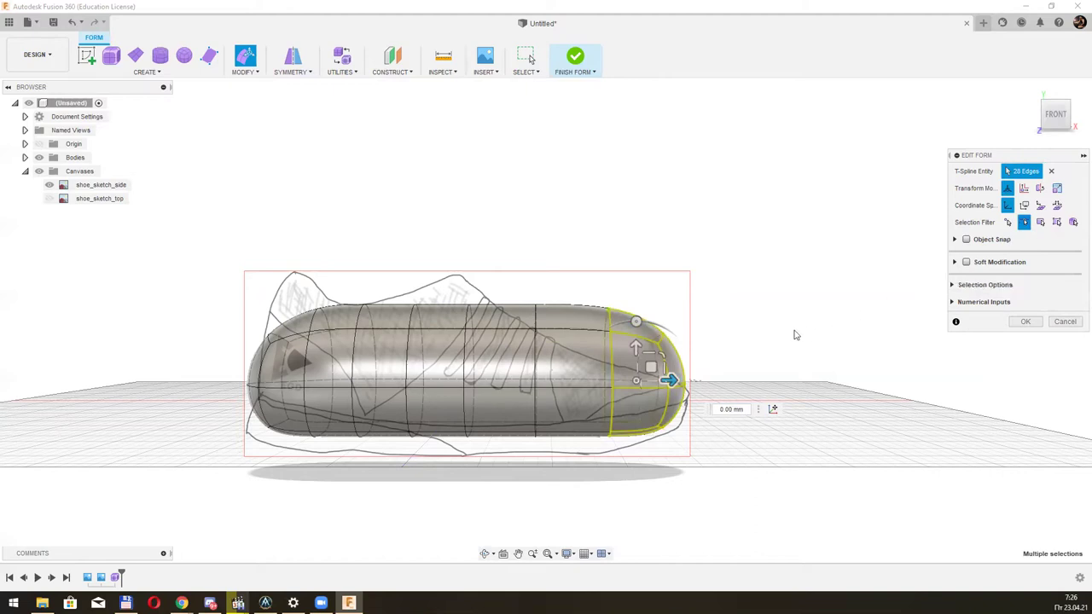
drag(650, 310, 703, 473)
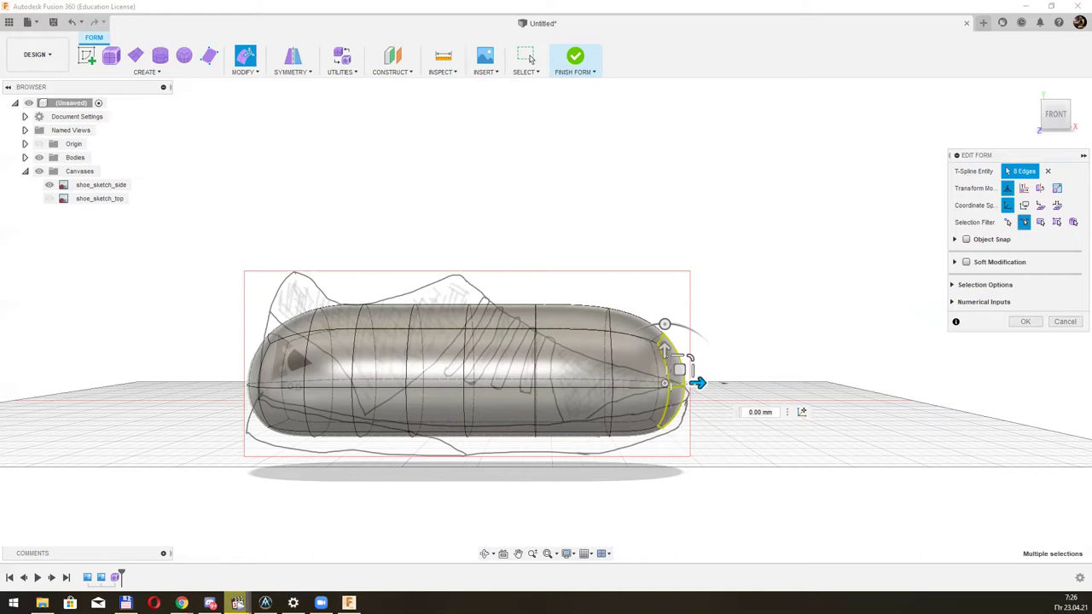
mouse_move(690, 357)
mouse_down()
mouse_move(676, 360)
mouse_move(676, 393)
mouse_move(684, 374)
mouse_up()
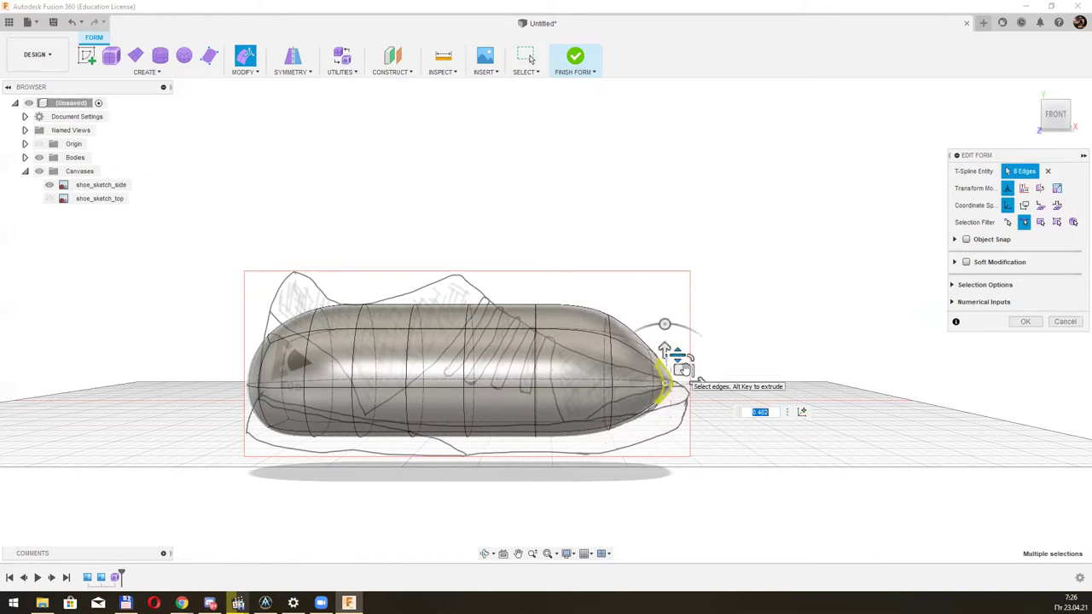
mouse_move(683, 374)
mouse_down()
mouse_move(696, 375)
mouse_move(707, 425)
mouse_move(716, 395)
mouse_up()
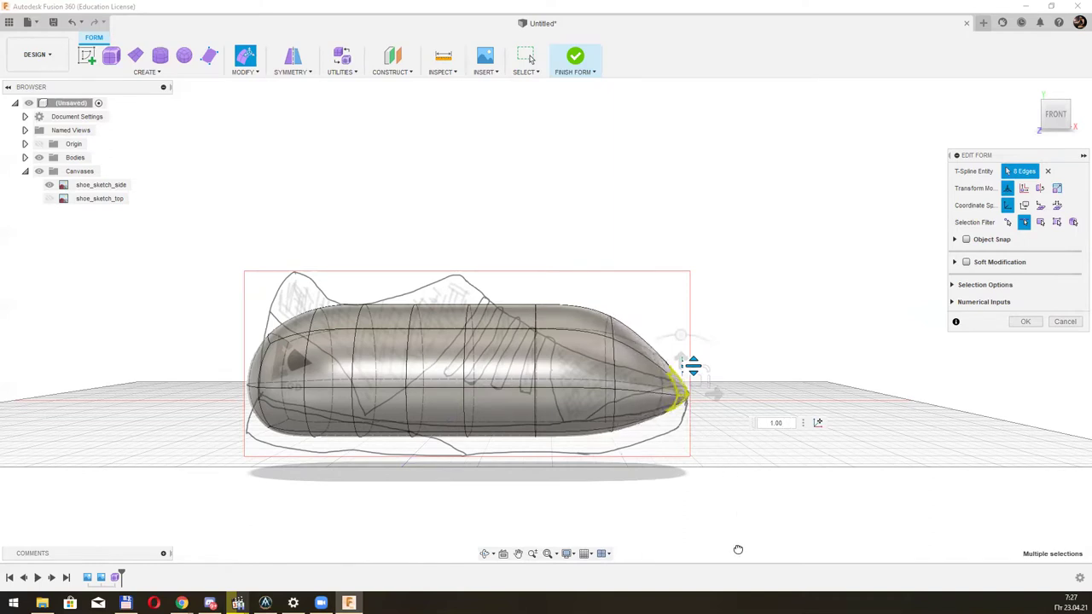
scroll(708, 388, up, 2)
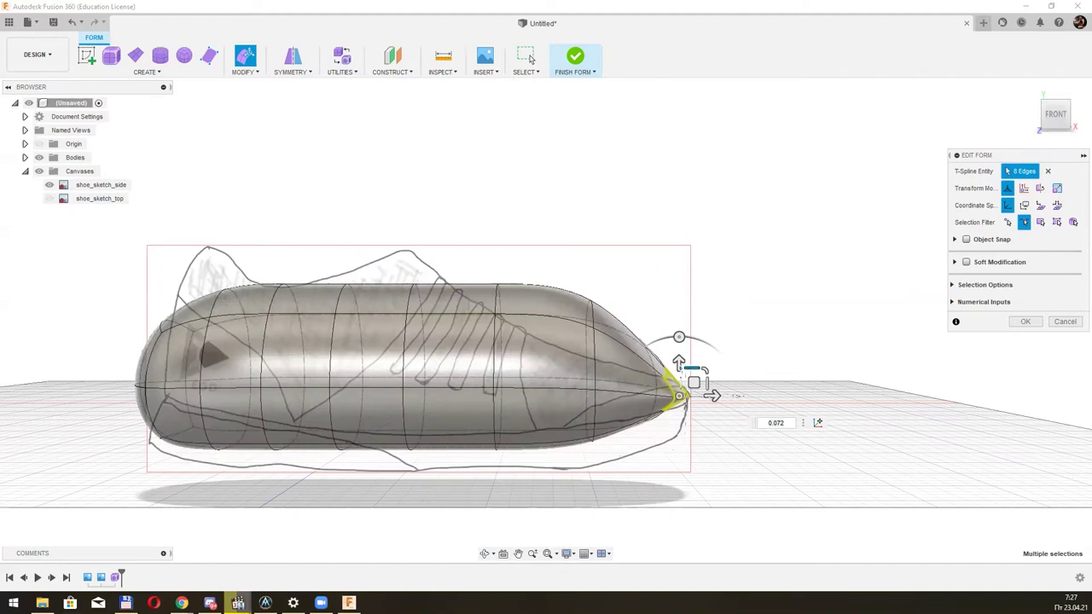
Shrink the edge loop behind the toe and raise the mid-shoe loop toward the instep.
click(594, 350)
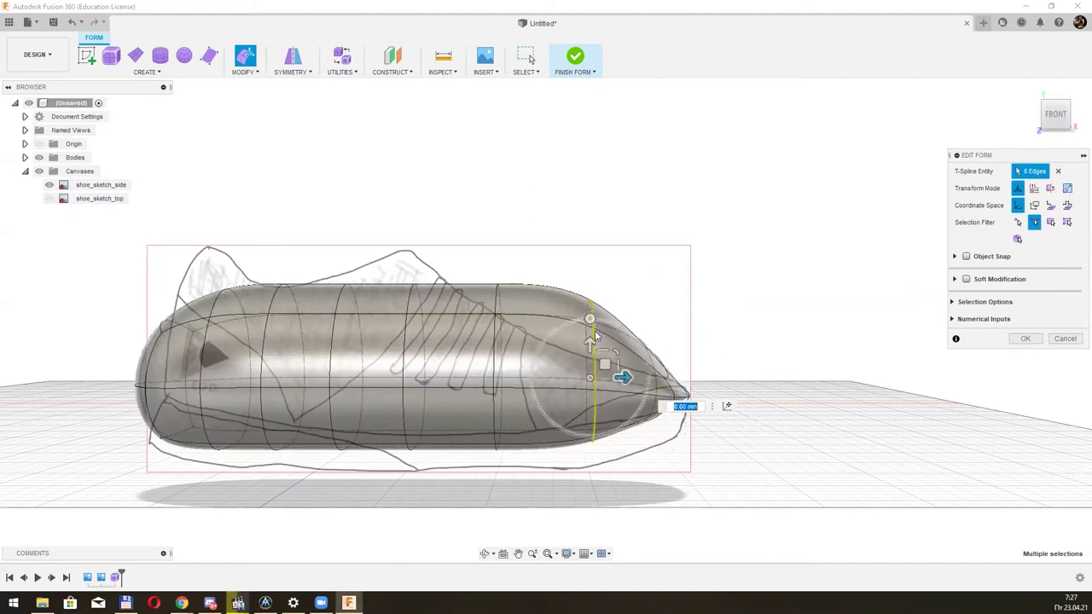
drag(602, 346, 597, 375)
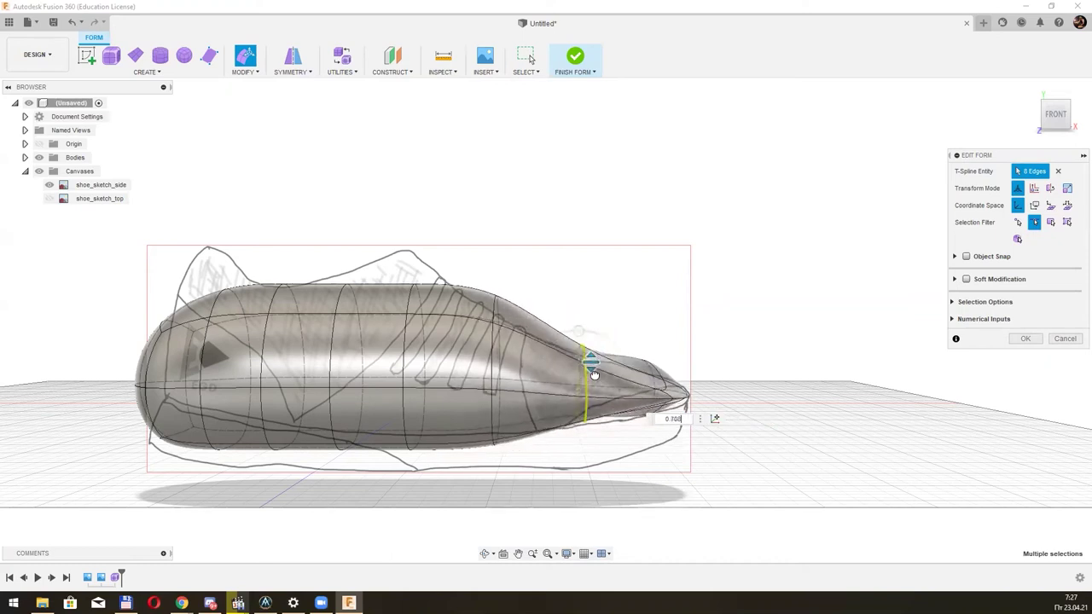
click(663, 369)
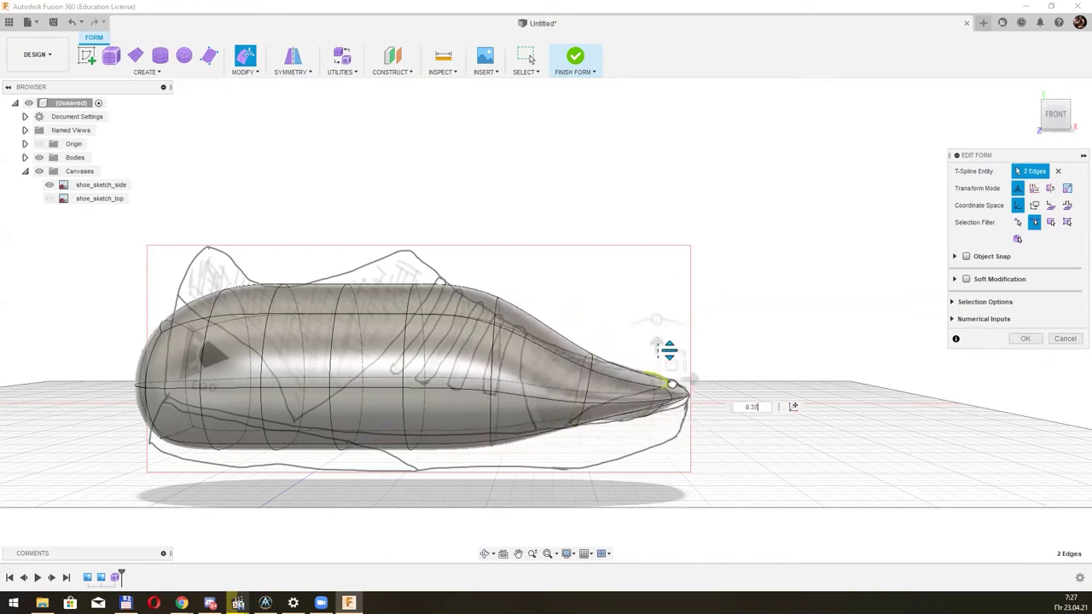
double_click(494, 348)
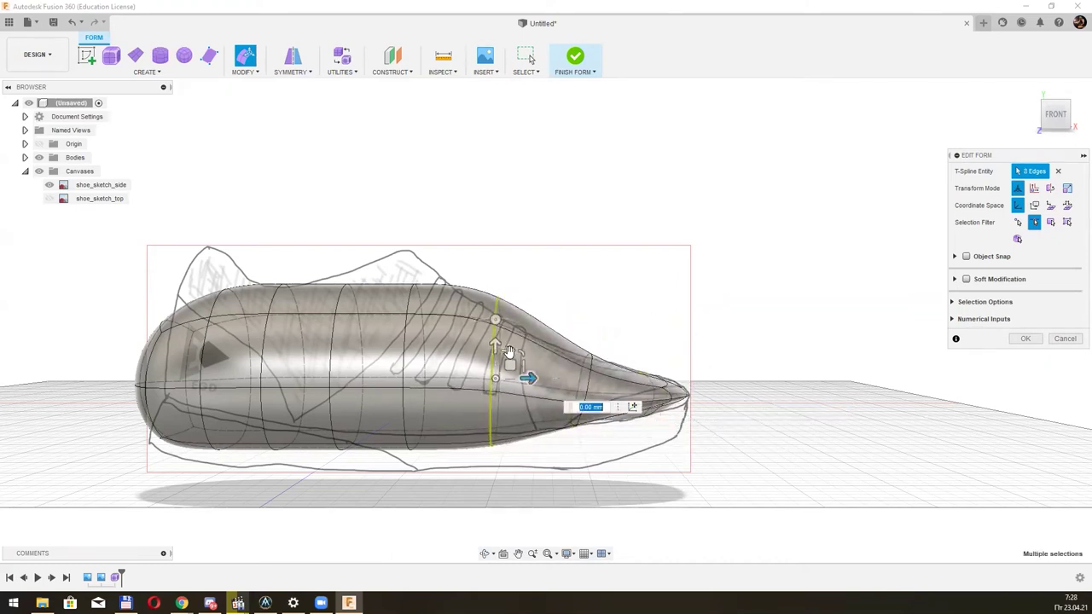
mouse_move(510, 363)
mouse_down()
mouse_move(496, 373)
mouse_move(433, 371)
mouse_move(422, 333)
mouse_up()
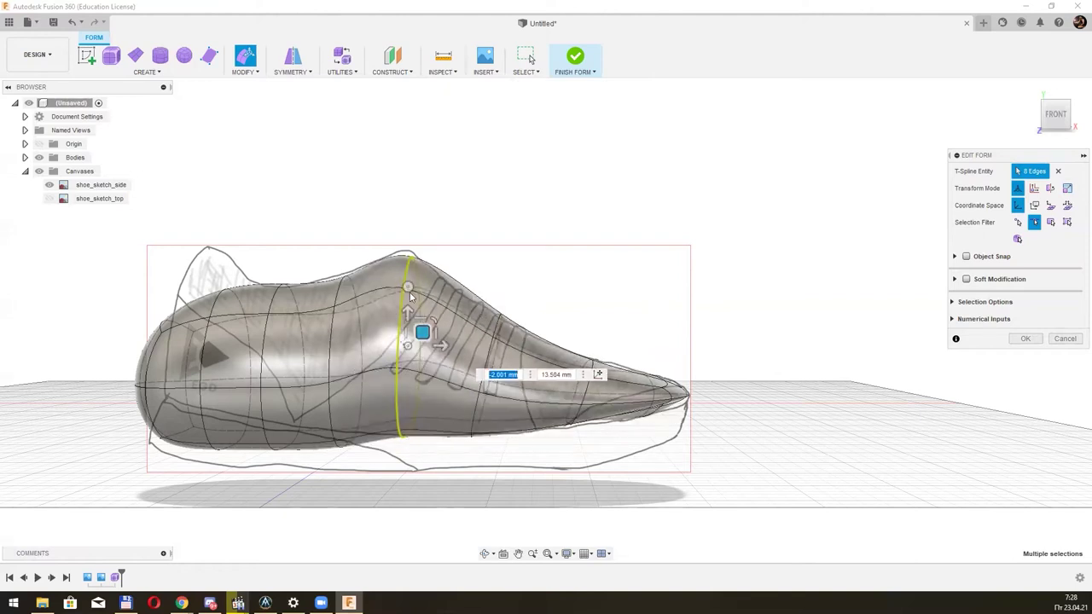
Scale down the next edge loop further back along the shoe.
drag(409, 290, 389, 338)
middle_drag(343, 350, 412, 365)
click(414, 365)
mouse_move(432, 358)
mouse_down()
mouse_move(429, 348)
mouse_move(395, 368)
mouse_move(378, 353)
mouse_up()
Raise the edge loops near the heel up and back to follow the side sketch.
click(367, 375)
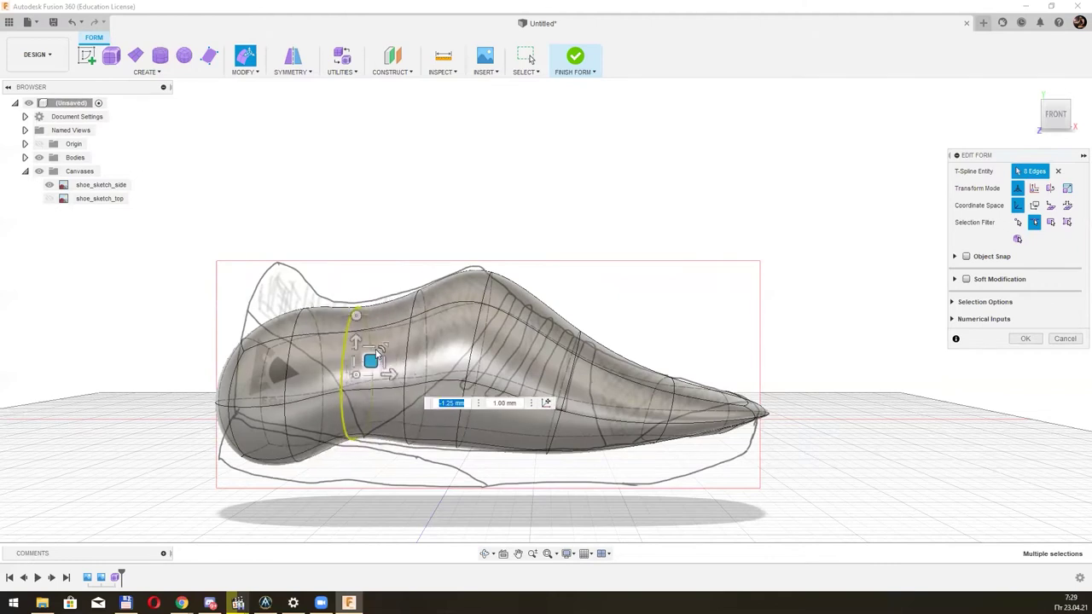
click(289, 380)
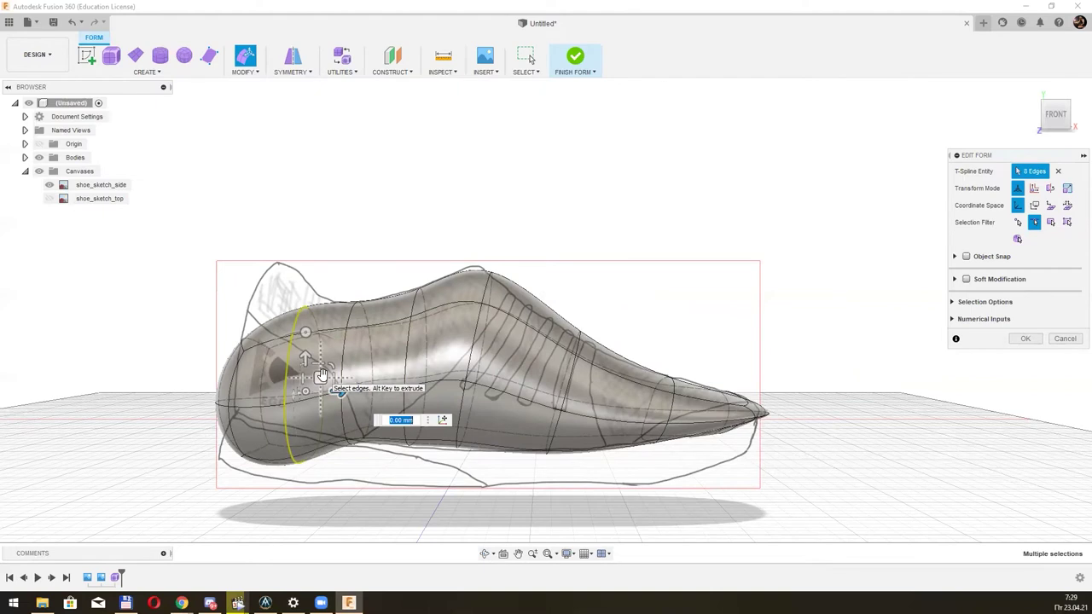
drag(321, 375, 296, 327)
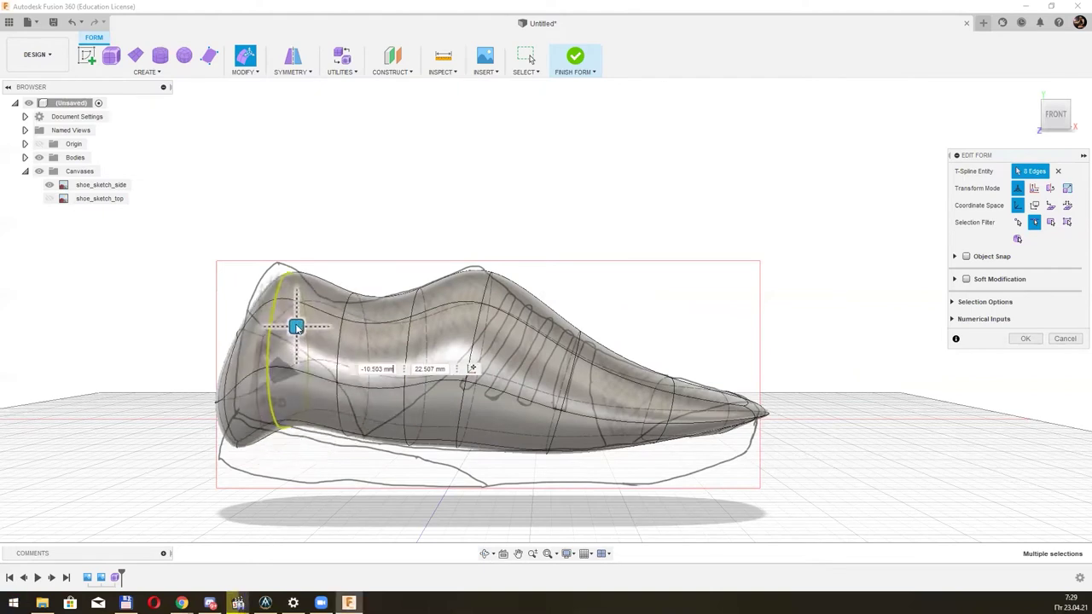
click(281, 424)
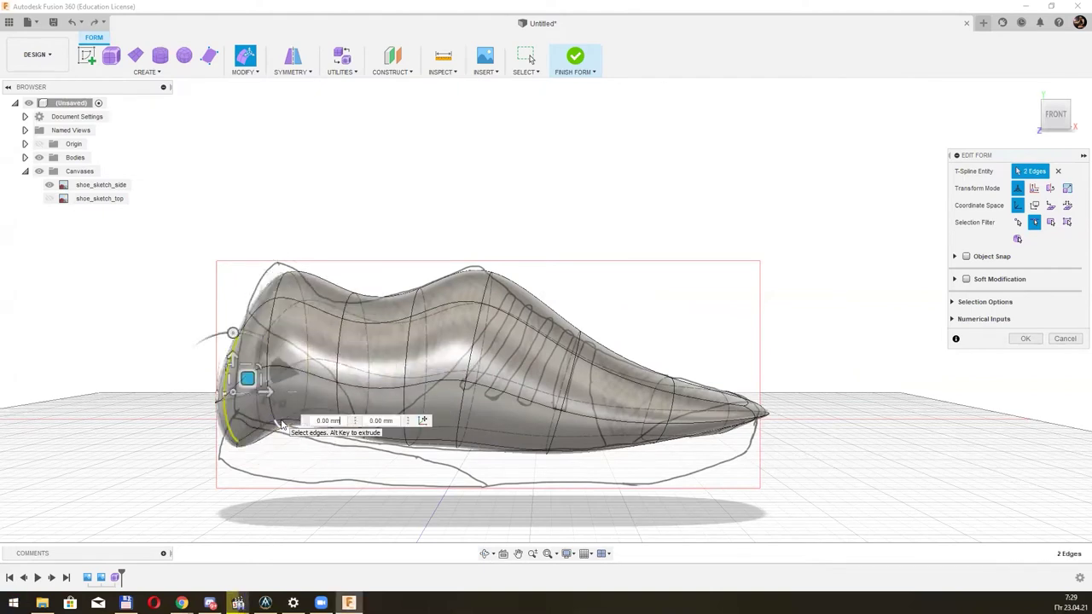
shift+middle_drag(282, 424, 260, 375)
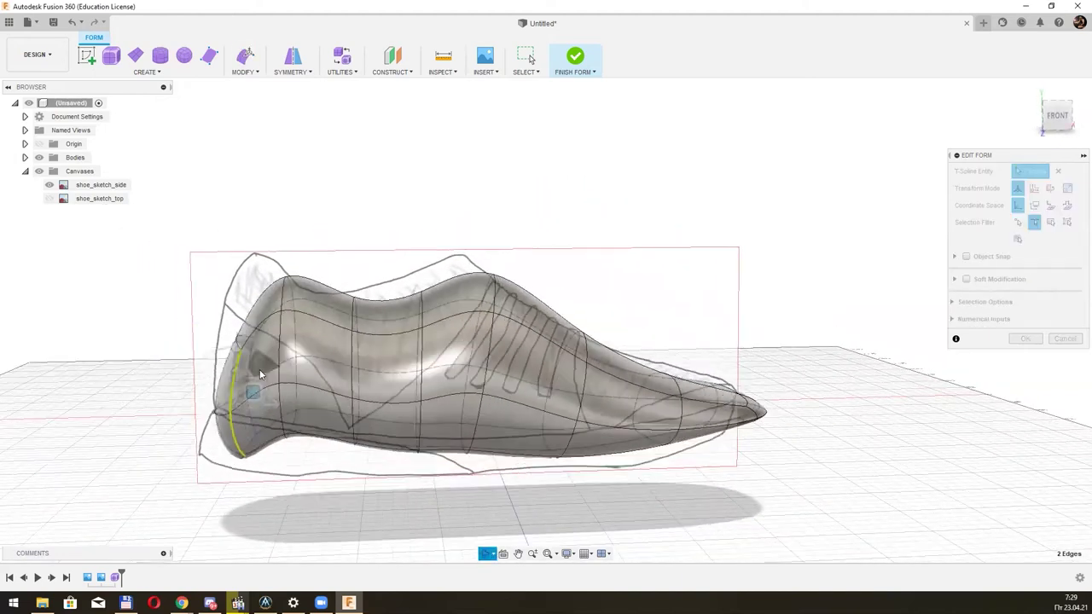
mouse_move(253, 388)
mouse_down()
mouse_move(258, 321)
mouse_move(241, 323)
mouse_up()
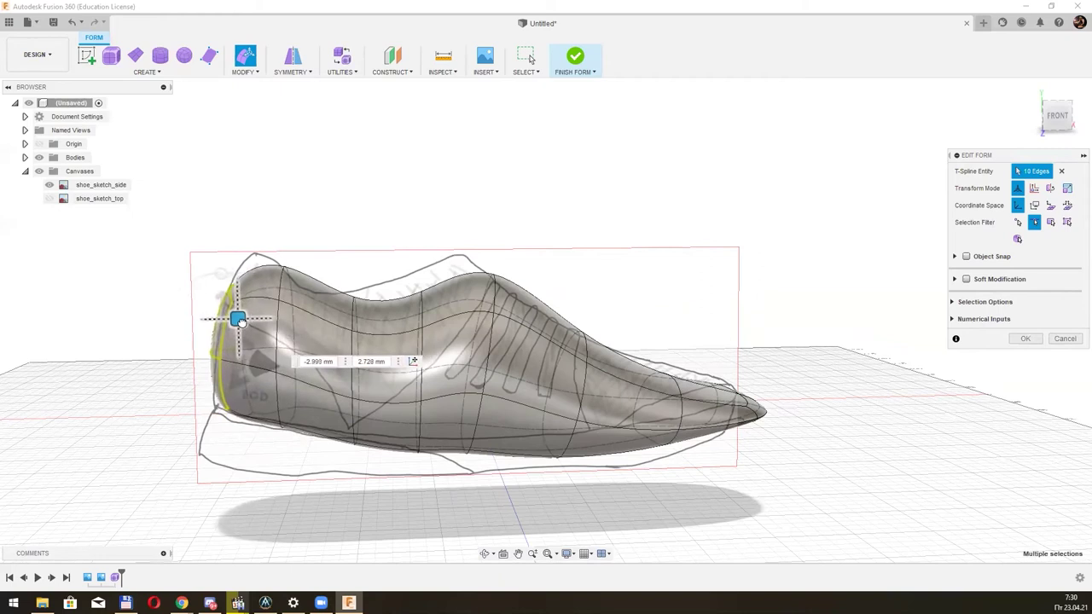
drag(225, 254, 405, 304)
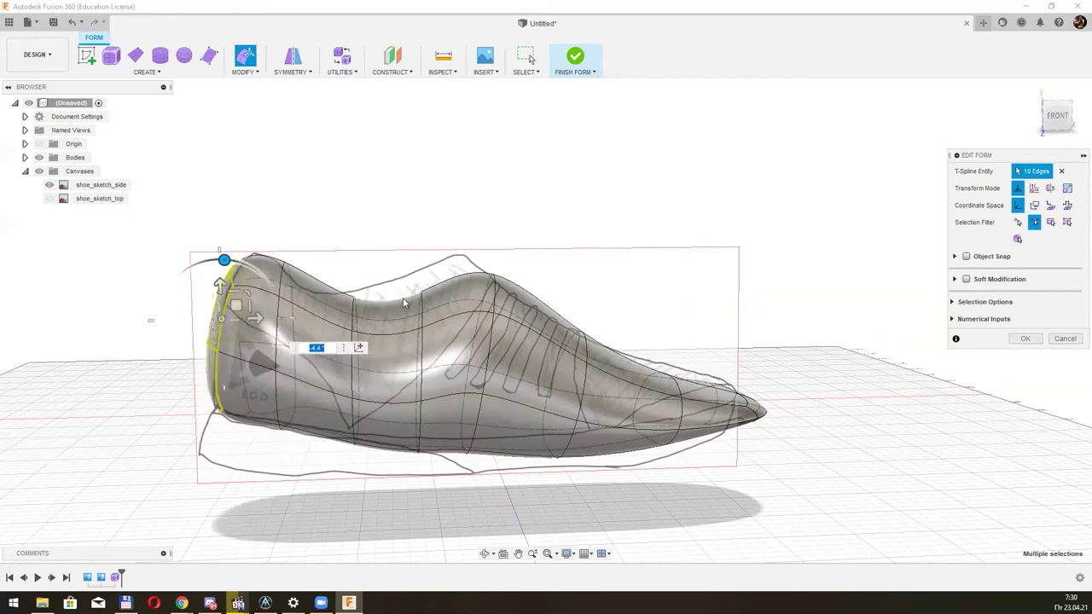
Tilt the heel edge loop to match the sketch and move all heel edges up and back.
double_click(279, 316)
drag(295, 319, 292, 341)
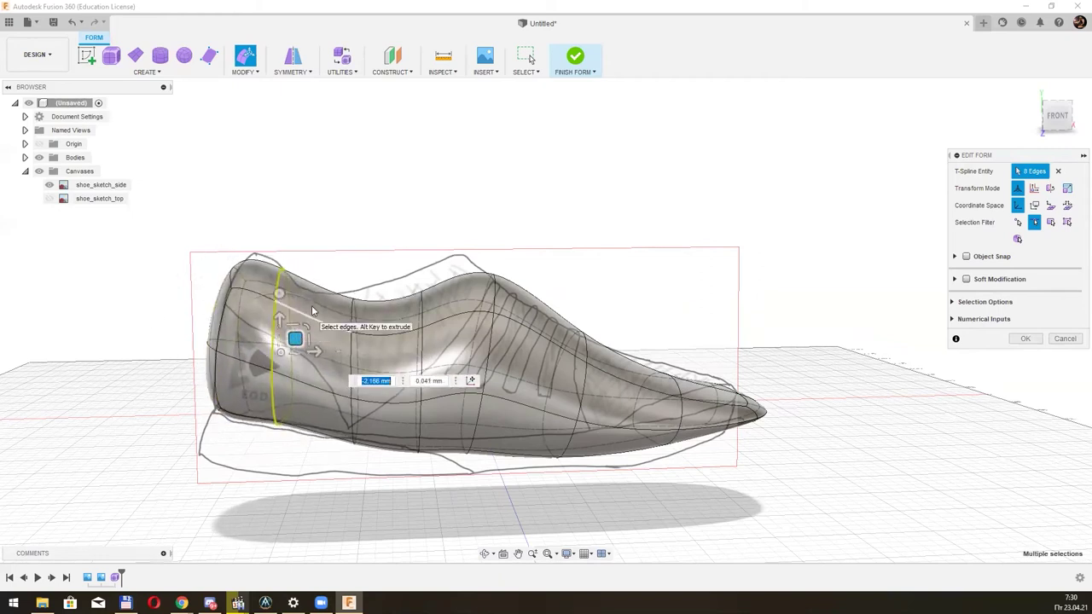
drag(279, 293, 300, 337)
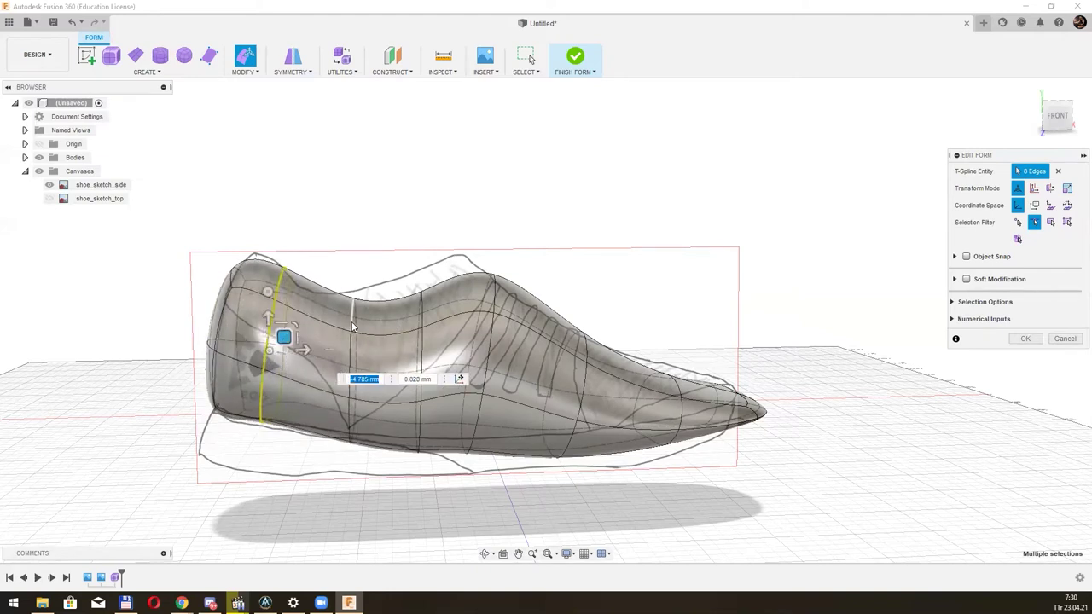
mouse_move(629, 259)
middle_down()
mouse_move(601, 322)
mouse_move(558, 290)
middle_up()
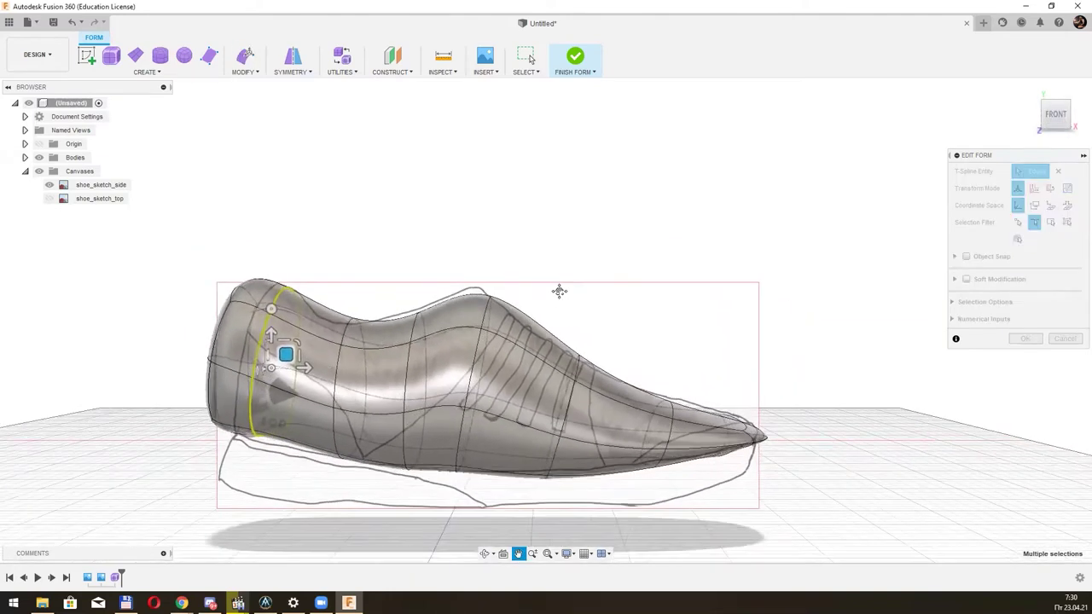
drag(149, 242, 278, 474)
drag(255, 341, 279, 352)
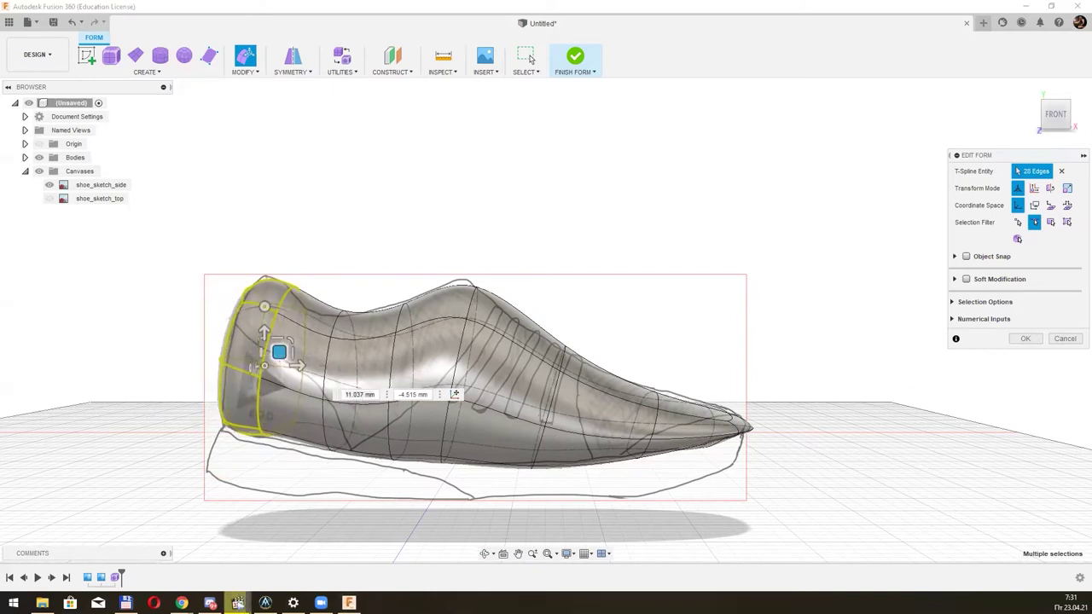
click(50, 198)
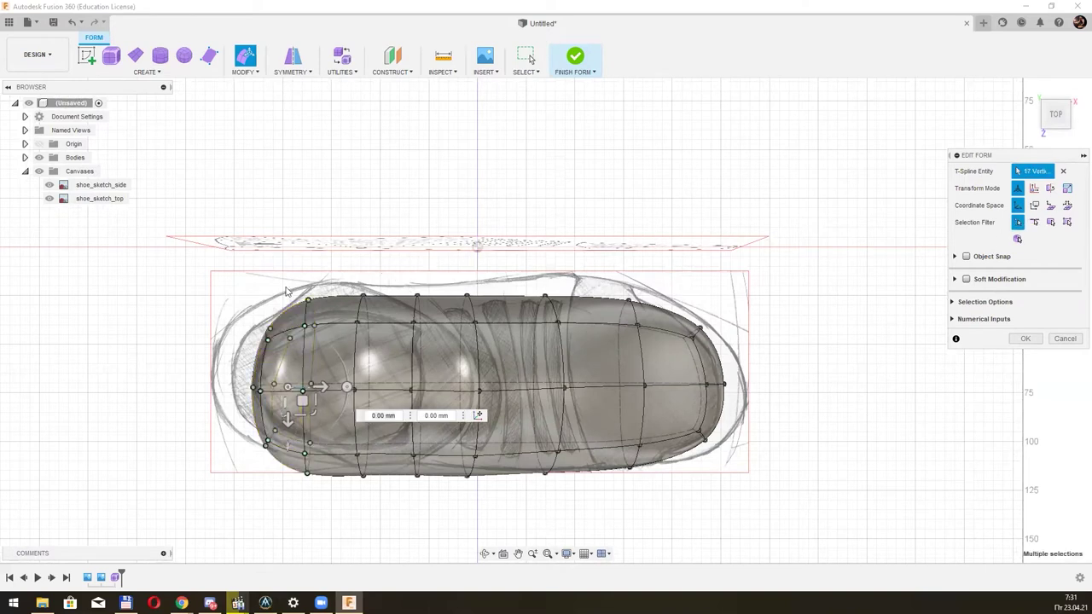
Pull the upper outline vertices out toward the top-view sketch.
key(Tab)
click(330, 317)
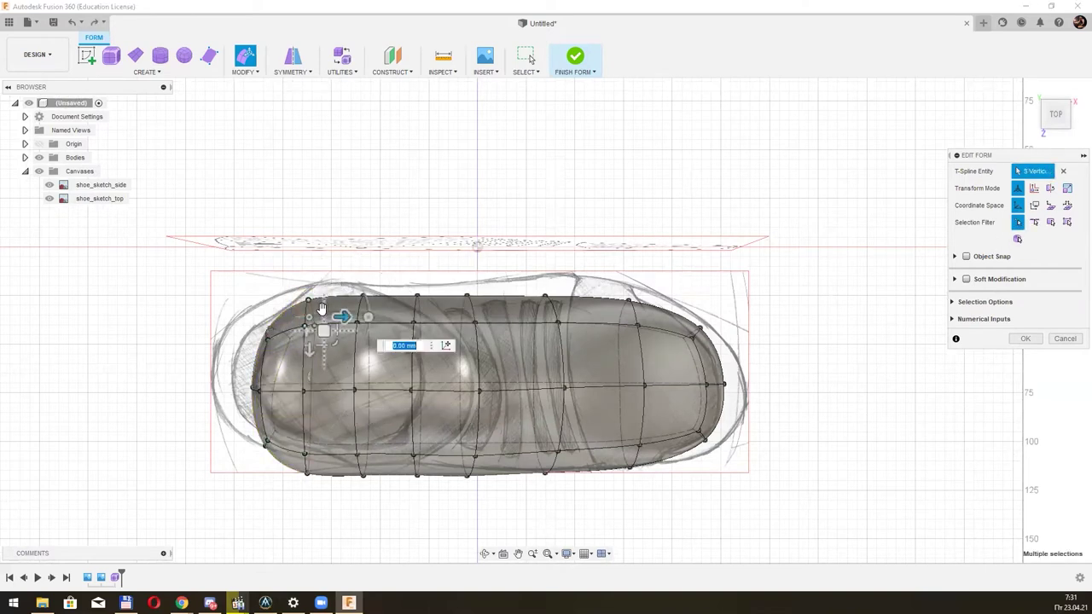
mouse_move(378, 324)
mouse_down()
mouse_move(378, 315)
mouse_move(560, 312)
mouse_move(561, 302)
mouse_move(706, 327)
mouse_up()
key(Escape)
Push the toe vertices outward to fit the top-view sketch.
click(699, 327)
click(723, 384)
drag(724, 384, 730, 384)
Select the lower outline, toe-bottom and heel vertices and move them to follow the sketch.
click(696, 432)
click(480, 469)
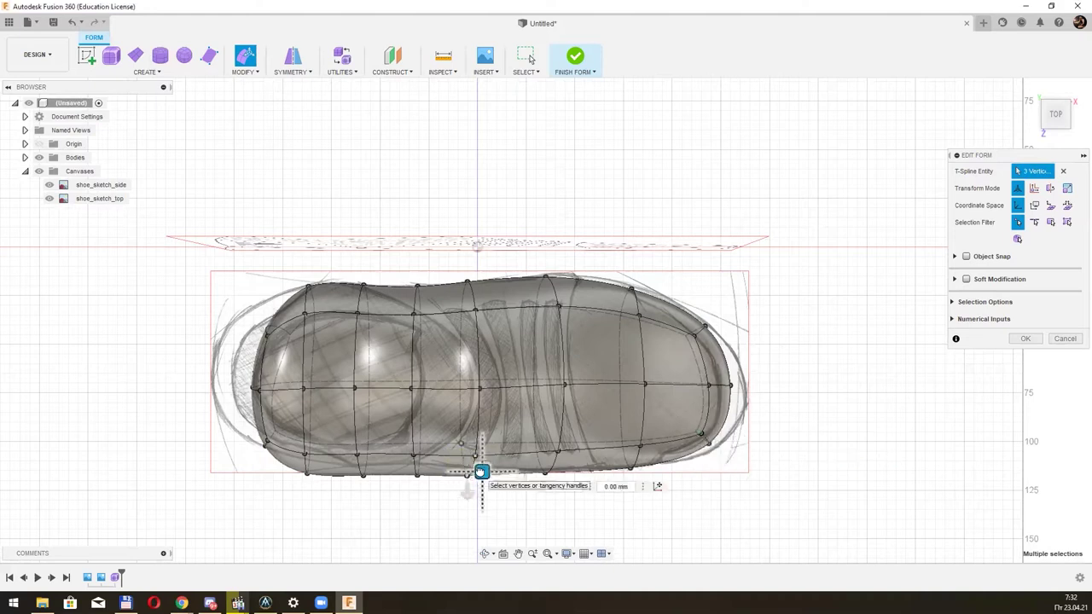
shift+click(414, 468)
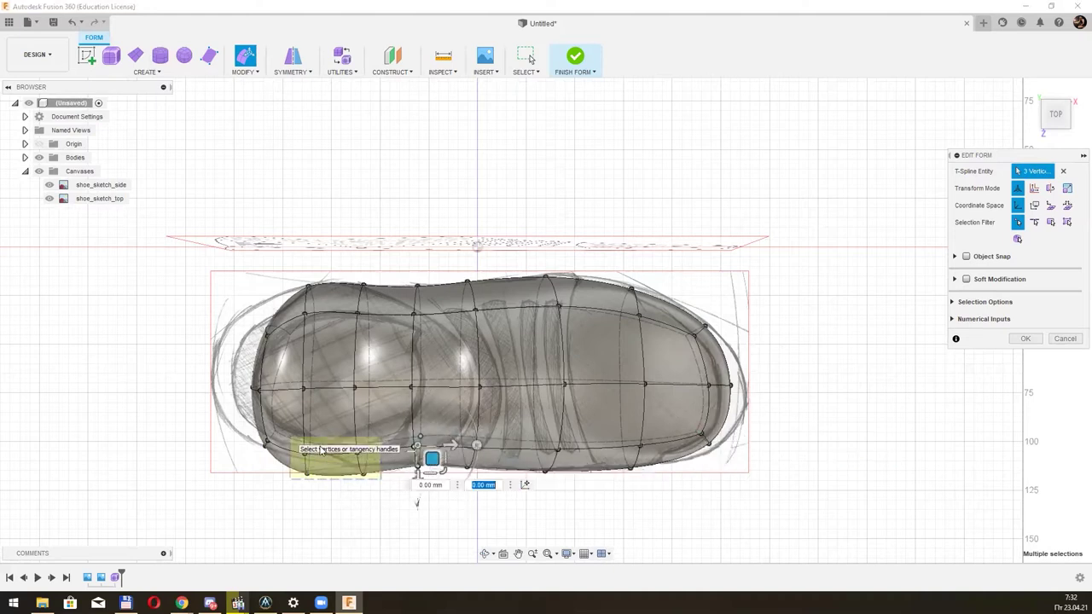
click(348, 456)
shift+click(323, 462)
click(707, 445)
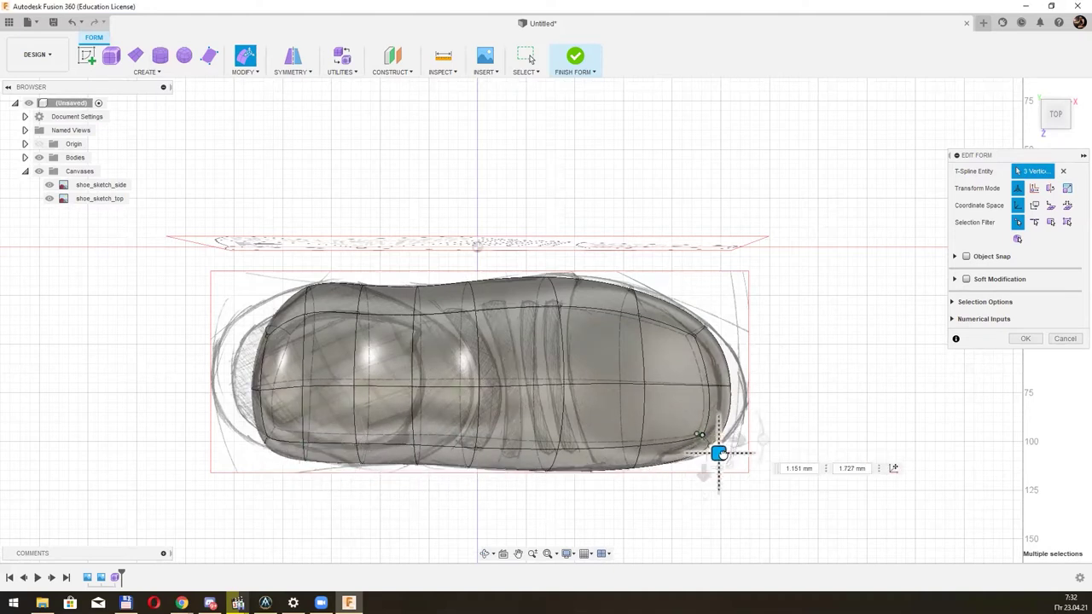
click(266, 335)
mouse_move(283, 342)
mouse_down()
mouse_move(268, 342)
mouse_move(274, 429)
mouse_up()
Commit the form edits and hide the shoe_sketch_side and shoe_sketch_top canvases.
shift+middle_drag(845, 453, 819, 384)
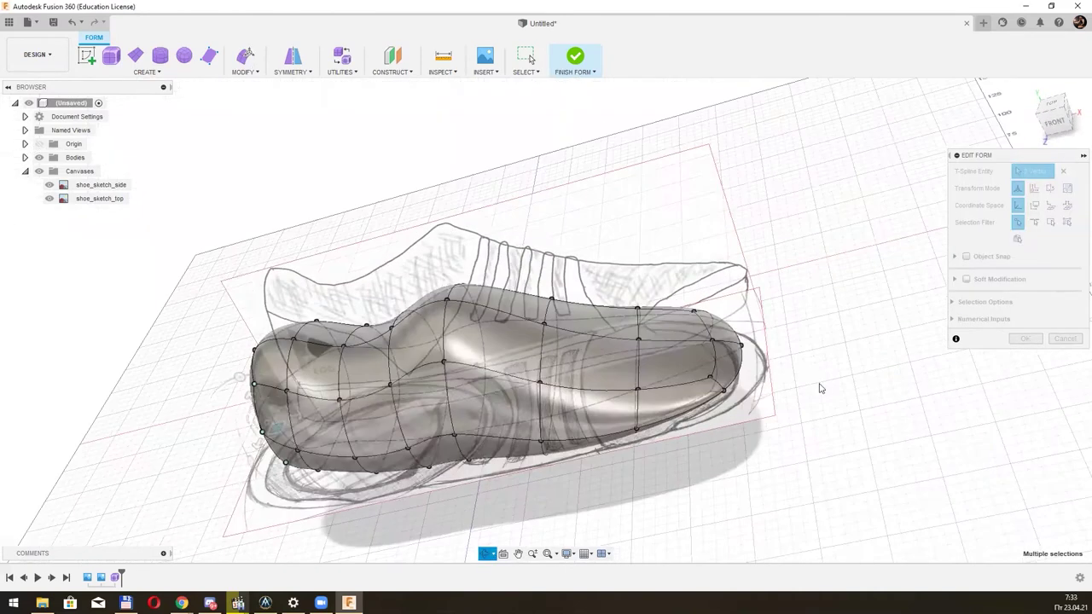
click(1025, 339)
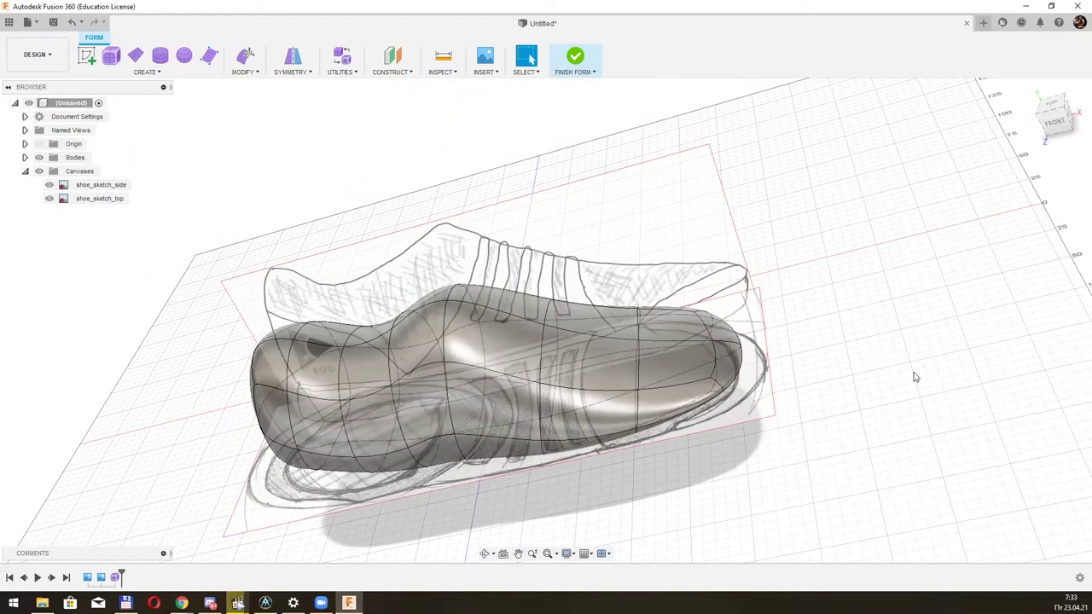
click(49, 198)
click(48, 184)
mouse_move(896, 458)
shift+middle_down()
mouse_move(745, 305)
mouse_move(825, 292)
mouse_move(680, 276)
mouse_move(763, 202)
mouse_move(738, 232)
shift+middle_up()
Restart Edit Form, select the heel vertices and pull them downward.
click(245, 72)
click(264, 89)
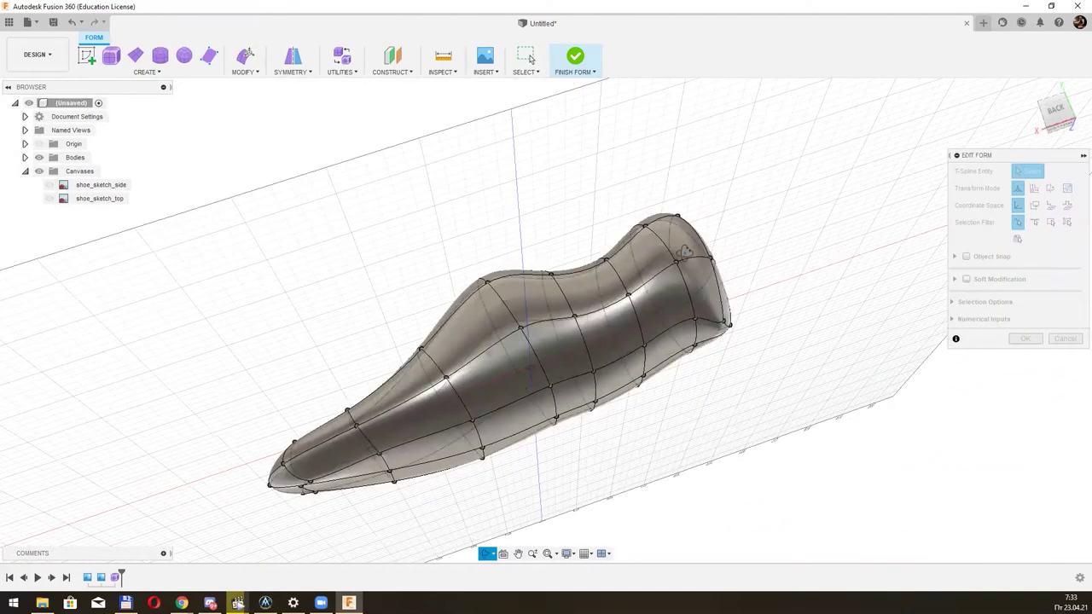
click(1058, 117)
click(686, 410)
shift+click(735, 405)
mouse_move(735, 404)
shift+middle_down()
mouse_move(750, 389)
mouse_move(727, 416)
shift+middle_up()
mouse_move(721, 361)
shift+middle_down()
mouse_move(807, 395)
mouse_move(724, 412)
mouse_move(751, 384)
shift+middle_up()
click(1056, 116)
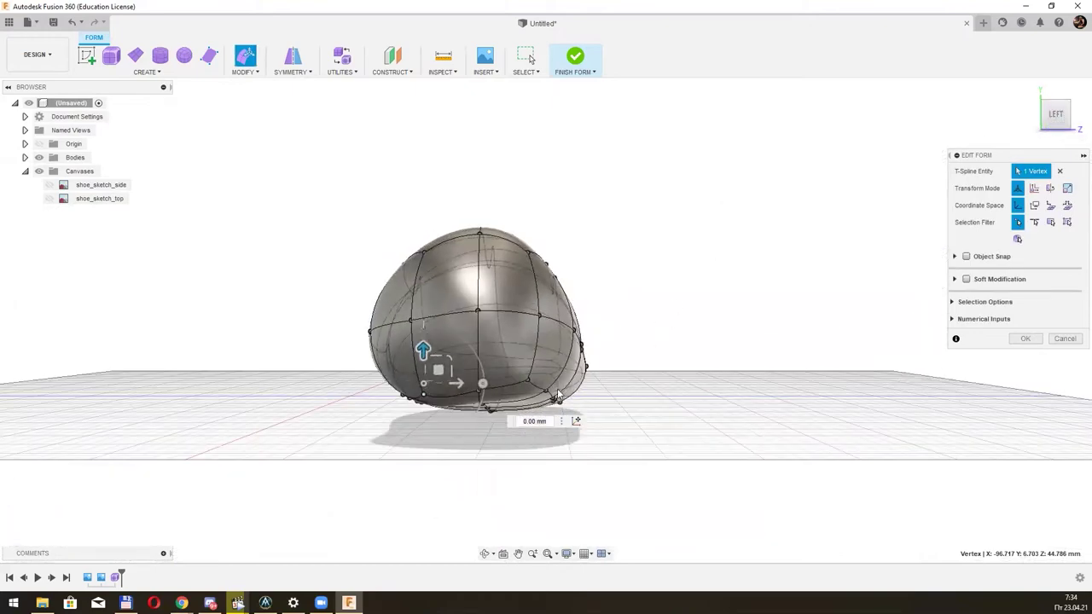
drag(528, 345, 523, 373)
Nudge the front and toe-side vertices to refine the toe, then finish the edit.
mouse_move(724, 310)
shift+middle_down()
mouse_move(731, 287)
mouse_move(560, 276)
mouse_move(569, 259)
mouse_move(674, 309)
shift+middle_up()
drag(576, 366, 578, 375)
shift+middle_drag(707, 361, 414, 366)
drag(415, 366, 493, 350)
click(556, 349)
mouse_move(695, 359)
shift+middle_down()
mouse_move(668, 380)
mouse_move(554, 384)
shift+middle_up()
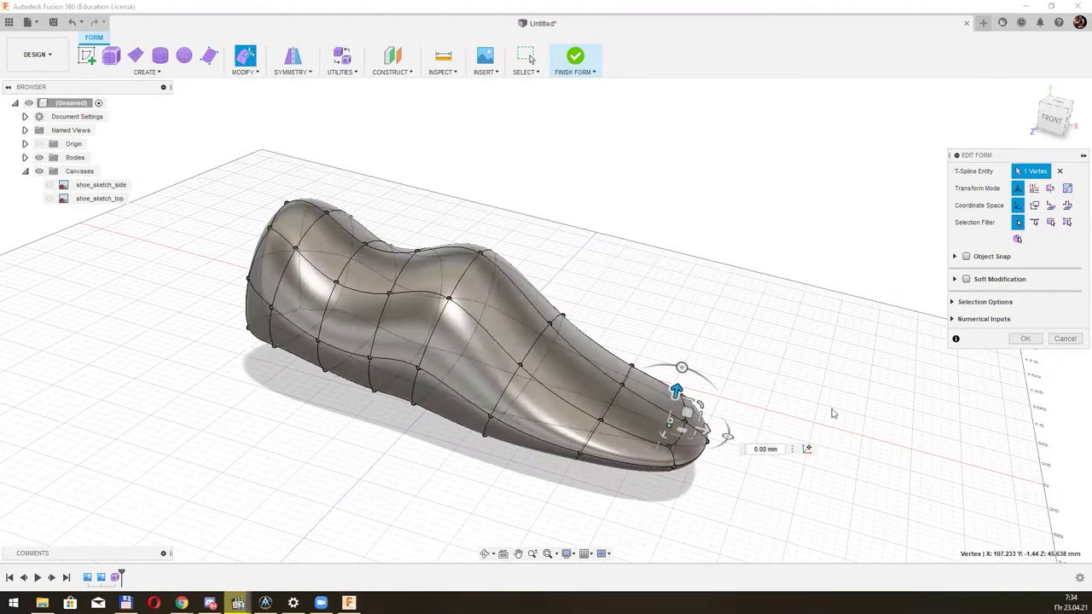
key(Return)
Insert an edge loop around the shoe's lower sides with Insert Edge, then save as Shoe01.
click(245, 69)
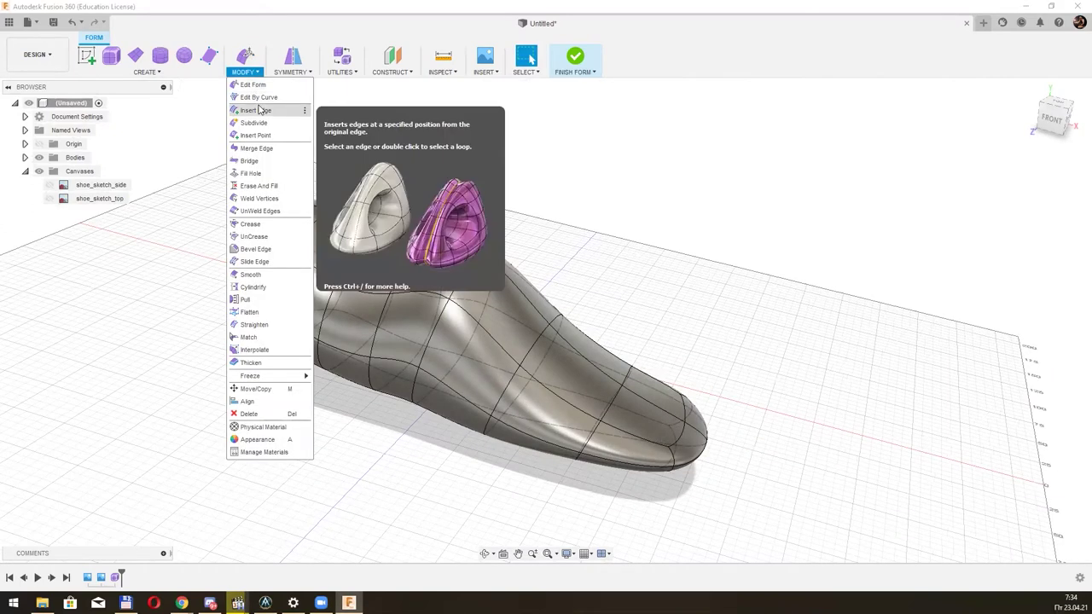
click(259, 111)
double_click(434, 378)
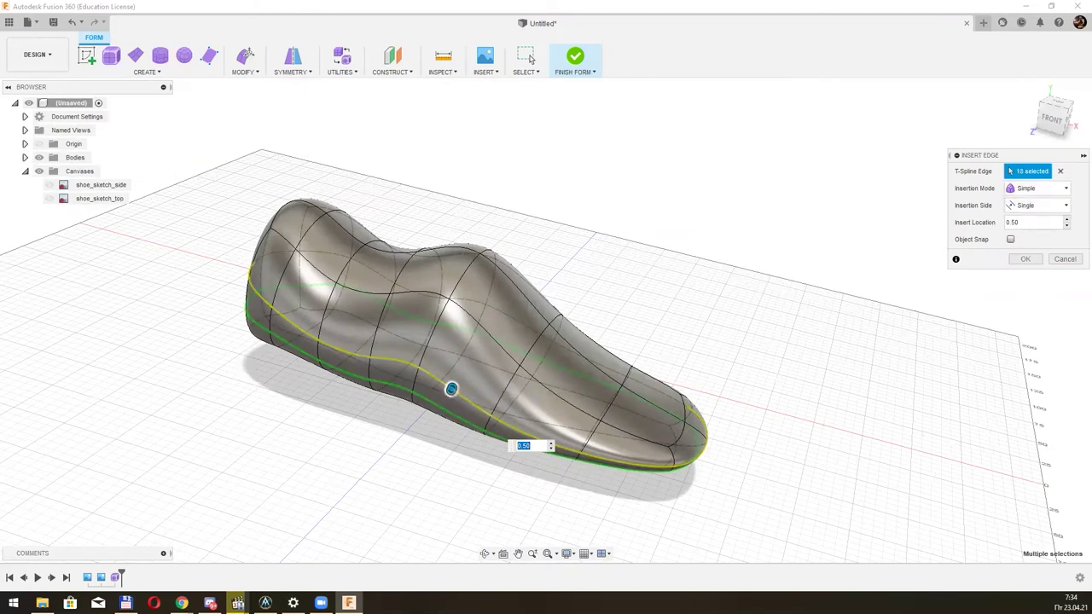
click(1025, 260)
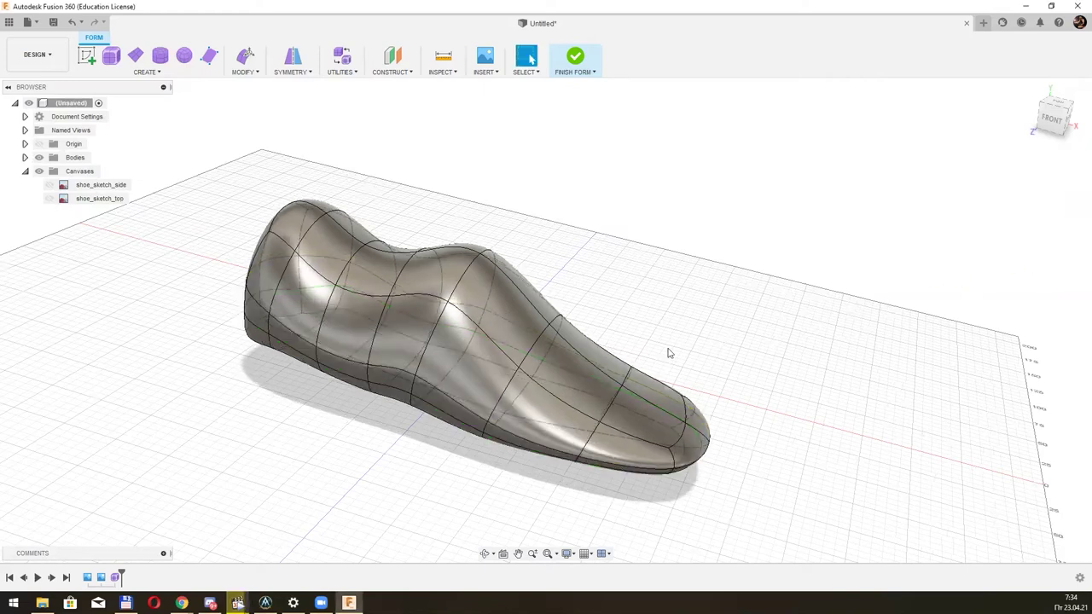
click(53, 22)
text(Shoe01)
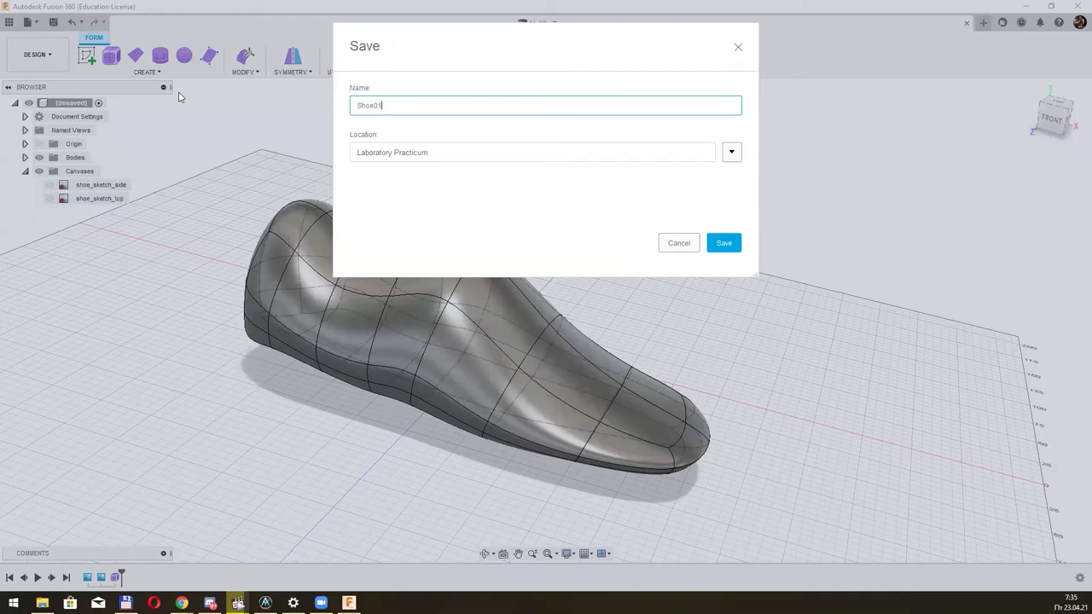
click(727, 243)
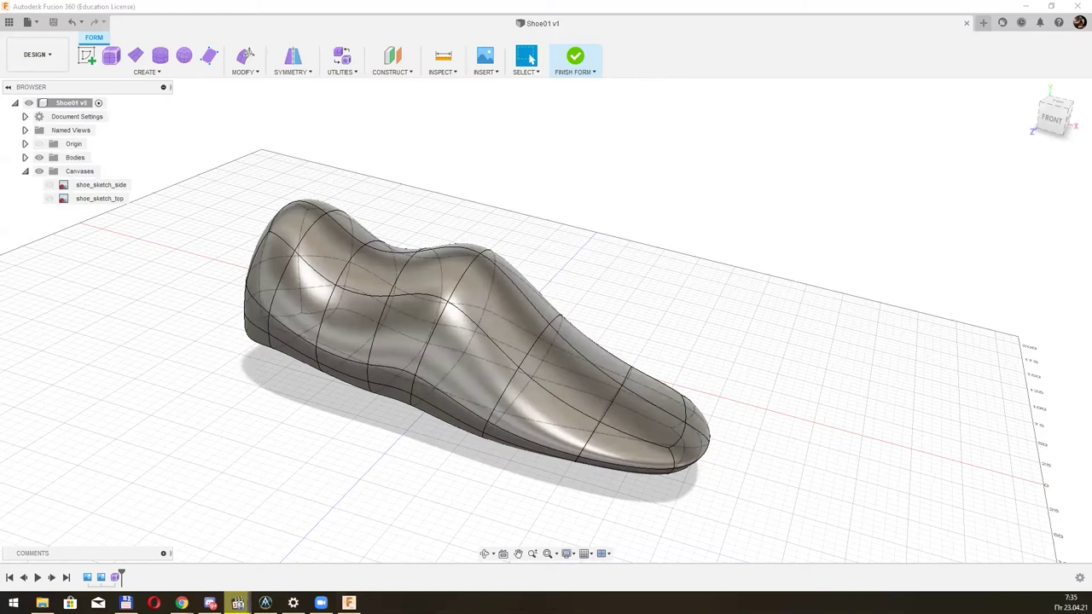
Delete the three faces on top of the heel to open the shoe.
shift+middle_drag(601, 243, 416, 261)
click(382, 279)
shift+click(394, 248)
shift+click(313, 253)
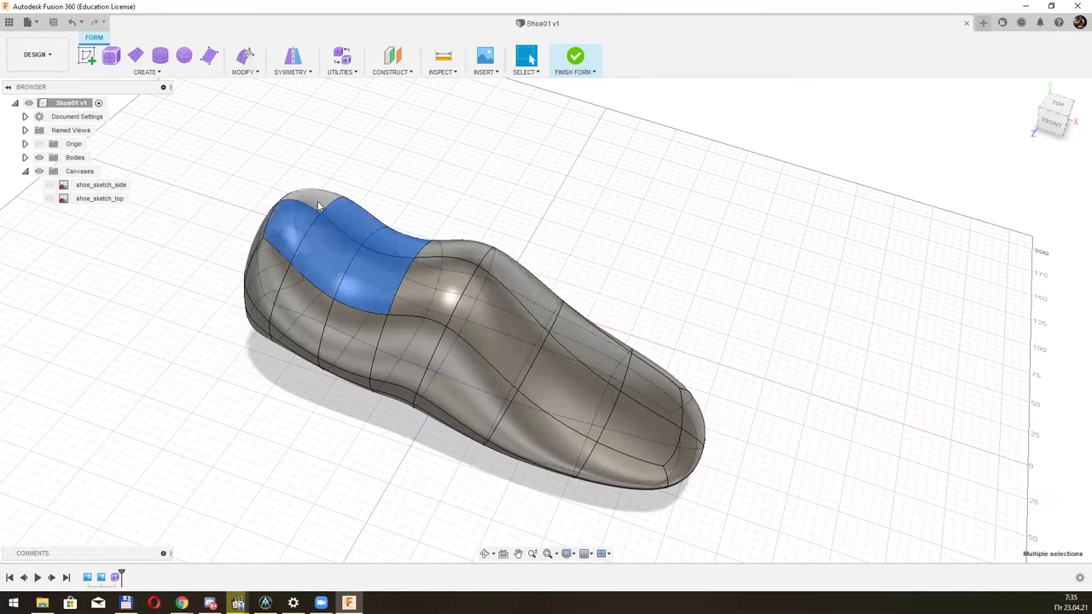
key(Delete)
In Edit Form, drag the heel rim vertices to reshape the back of the opening.
shift+middle_drag(546, 356, 482, 374)
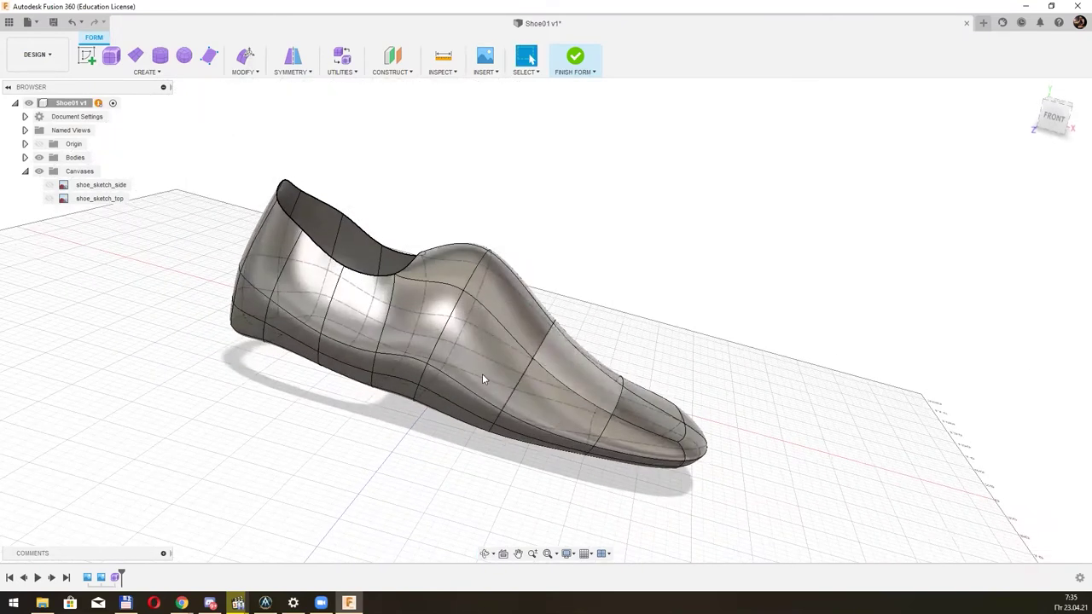
click(1055, 118)
middle_drag(490, 231, 479, 313)
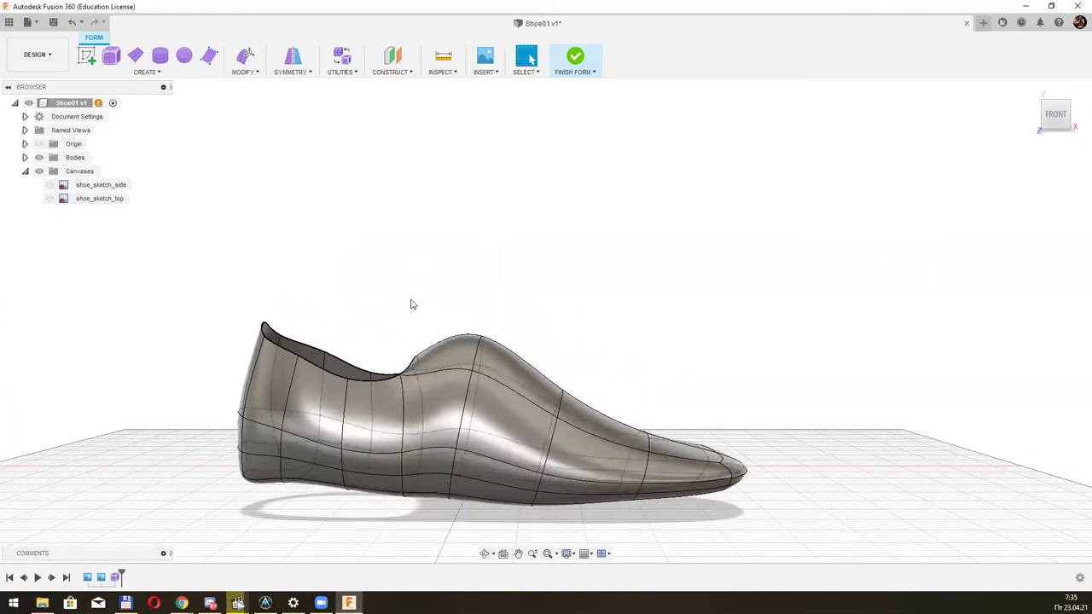
mouse_move(465, 330)
shift+middle_down()
mouse_move(479, 356)
mouse_move(478, 336)
shift+middle_up()
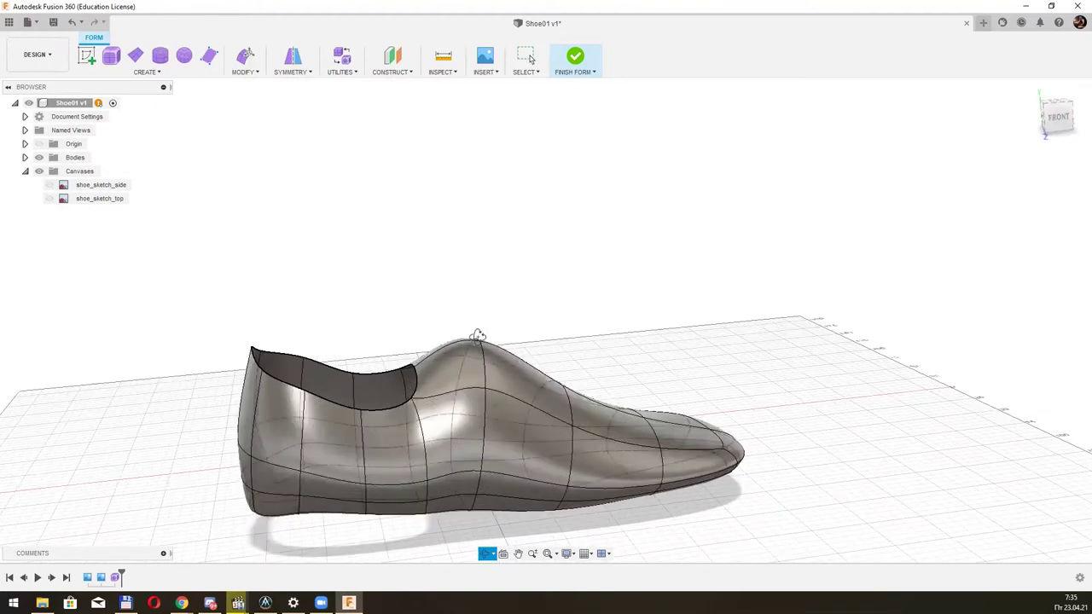
click(244, 72)
click(254, 85)
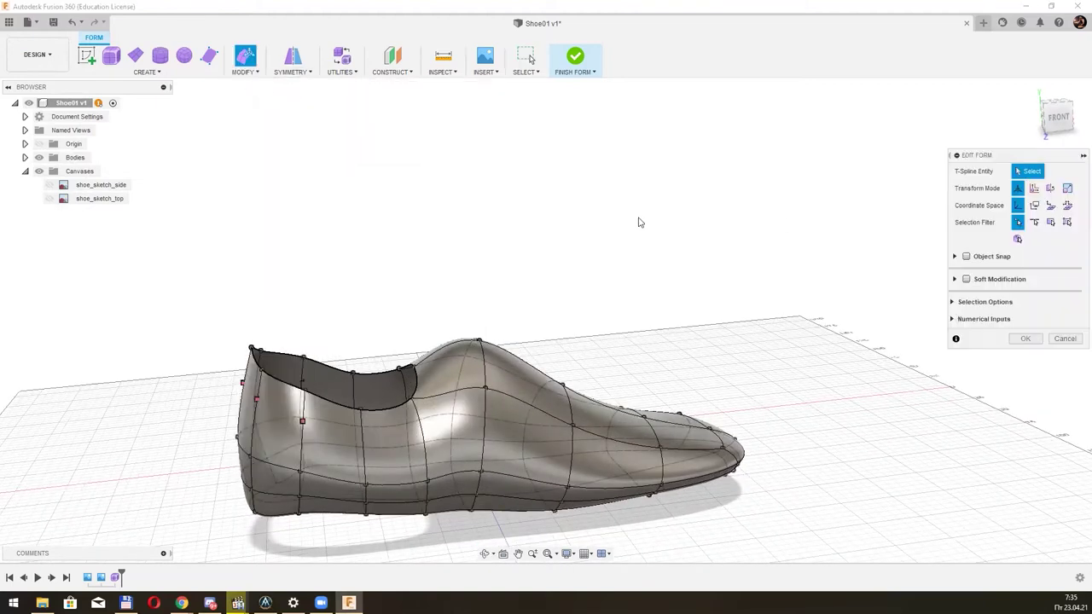
mouse_move(638, 222)
shift+middle_down()
mouse_move(305, 365)
mouse_move(309, 288)
shift+middle_up()
click(290, 285)
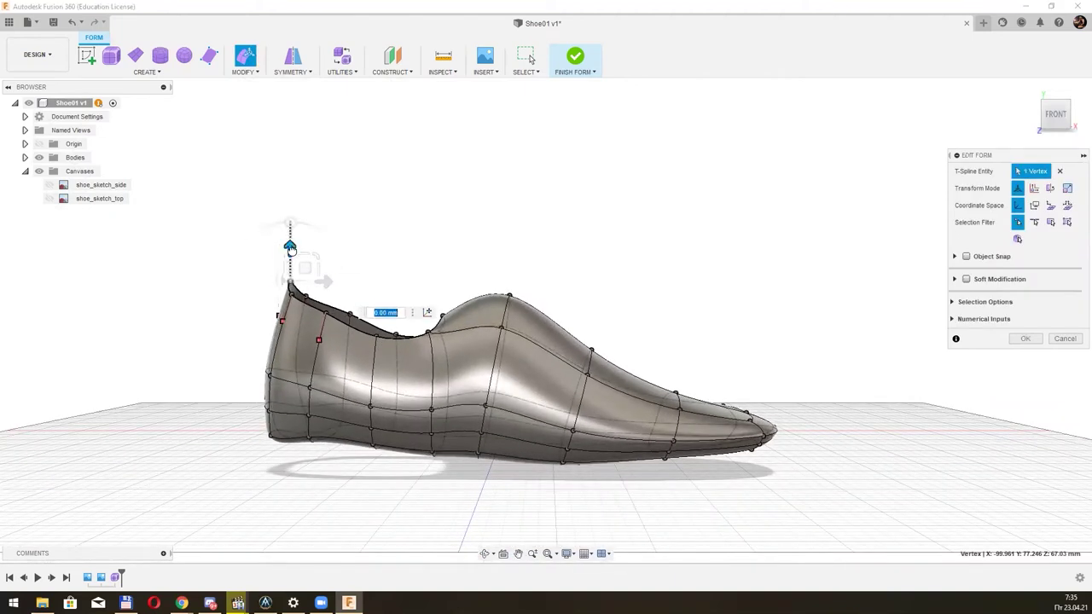
shift+middle_drag(290, 247, 321, 303)
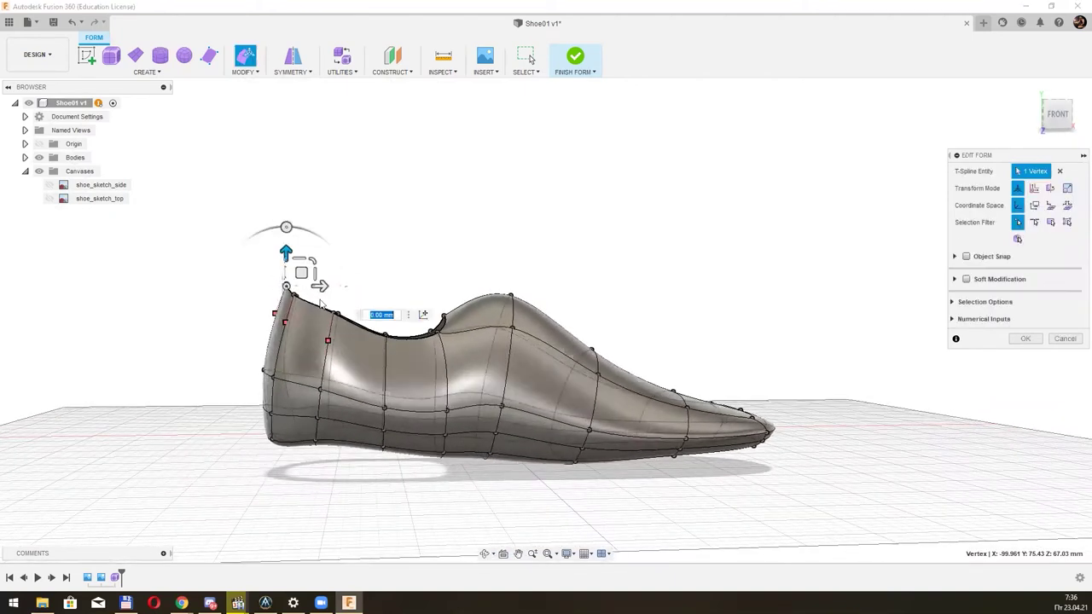
shift+click(337, 314)
drag(352, 301, 341, 313)
shift+middle_drag(358, 307, 452, 293)
Pull the front and side vertices of the opening into a smooth curve and commit.
click(450, 309)
drag(446, 294, 487, 288)
mouse_move(487, 288)
shift+middle_down()
mouse_move(569, 344)
mouse_move(420, 452)
shift+middle_up()
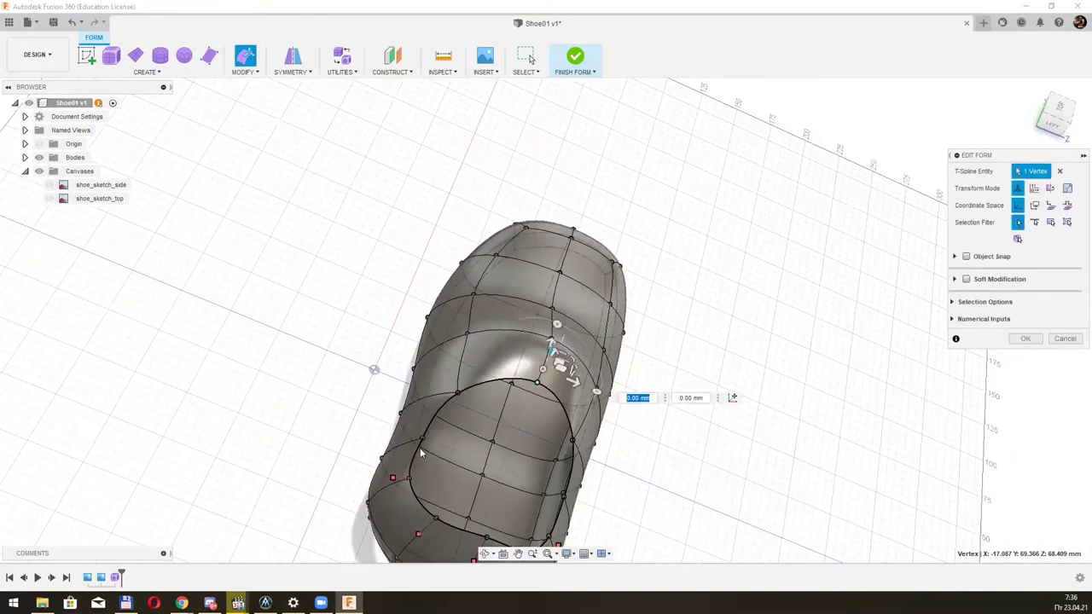
click(422, 439)
drag(440, 446, 616, 517)
mouse_move(617, 517)
shift+middle_down()
mouse_move(622, 464)
mouse_move(574, 473)
shift+middle_up()
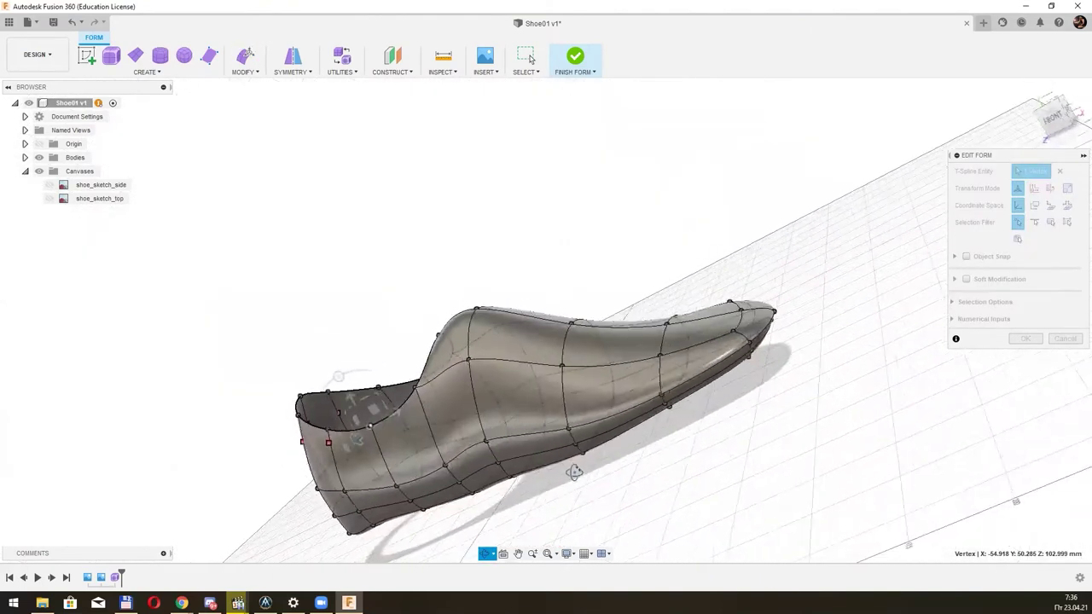
click(1054, 116)
click(1026, 339)
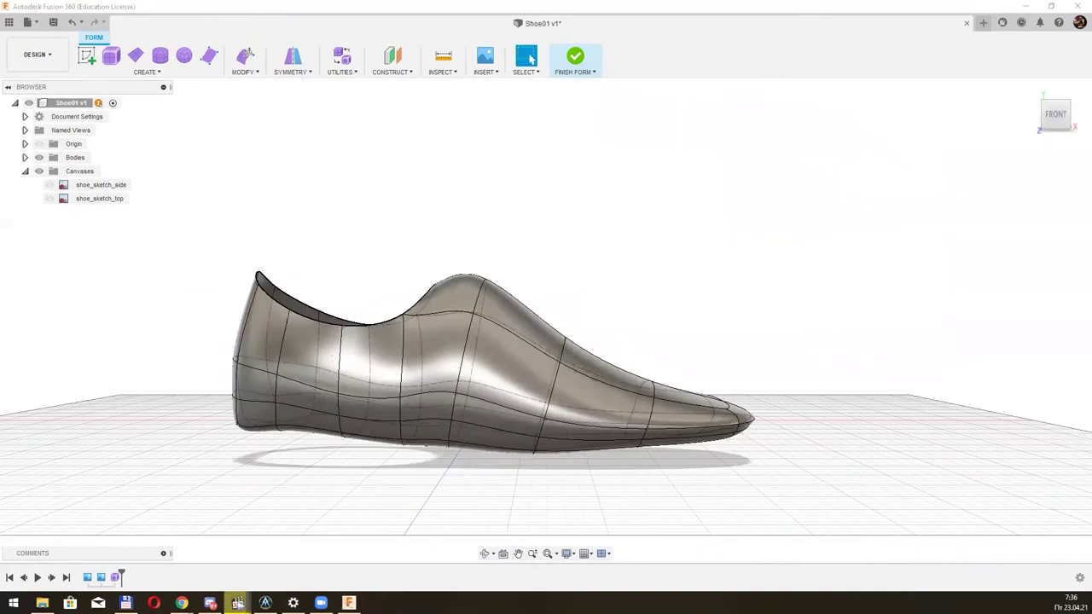
Duplicate the shoe body into five bodies, Body1 through Body5.
click(25, 171)
click(25, 157)
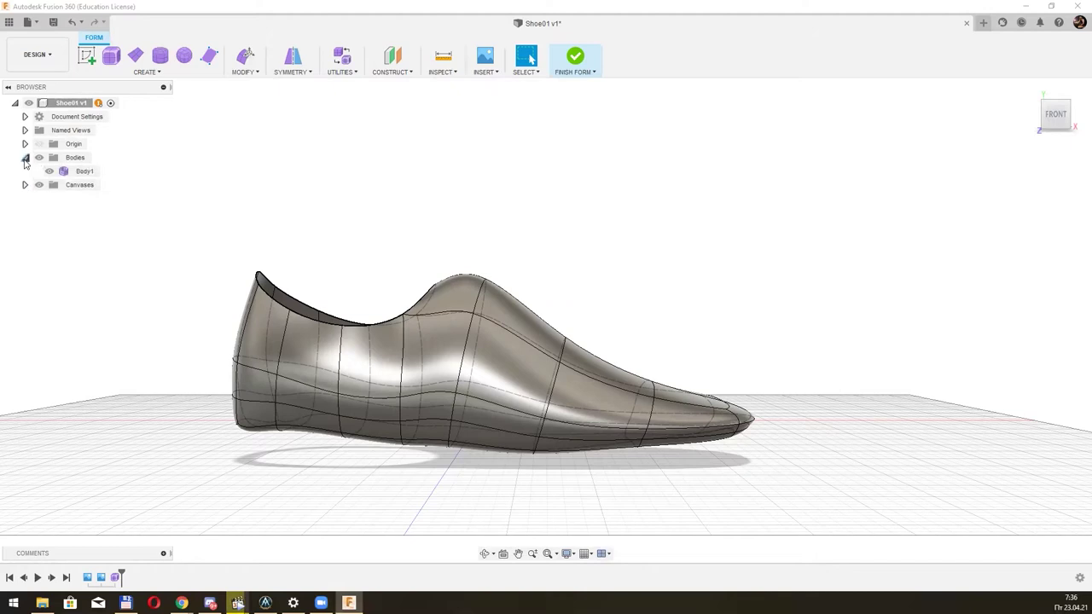
click(83, 172)
right_click(83, 174)
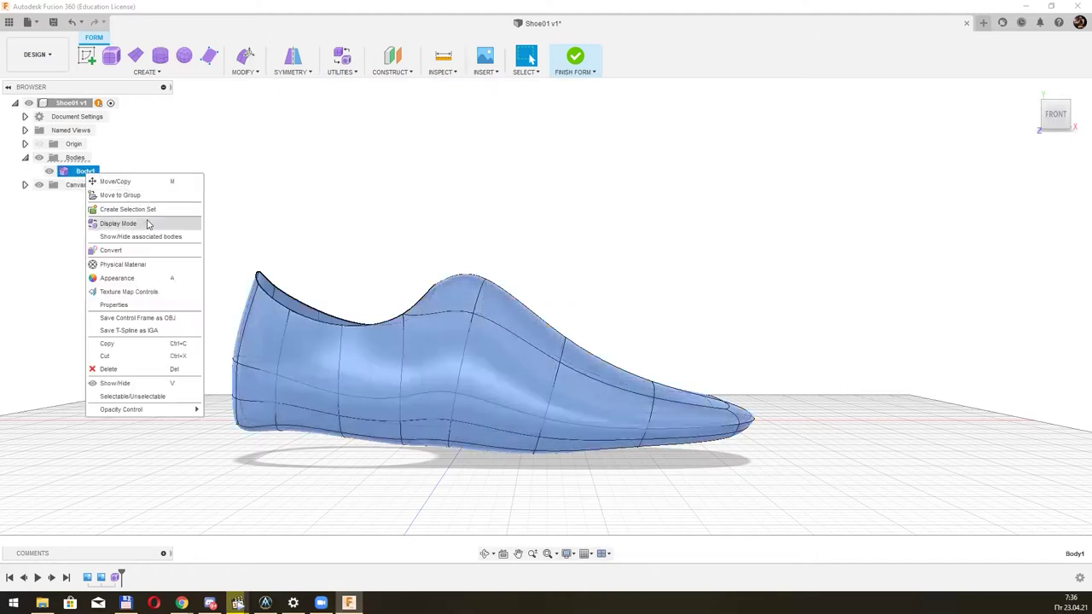
click(151, 343)
key(ctrl+v)
key(ctrl+v)
key(ctrl+v)
key(Return)
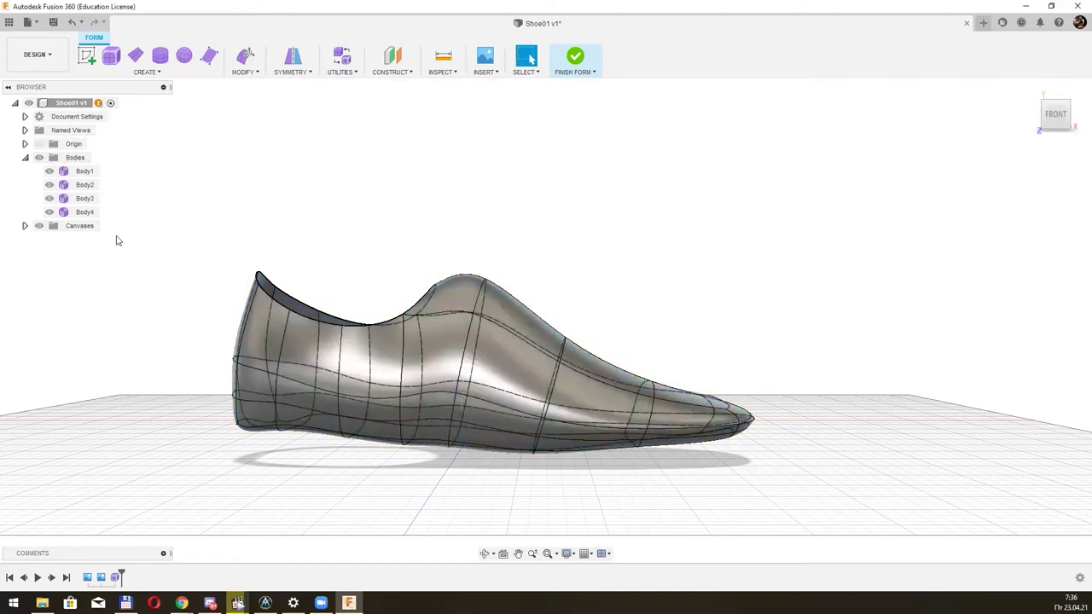
key(ctrl+v)
key(Return)
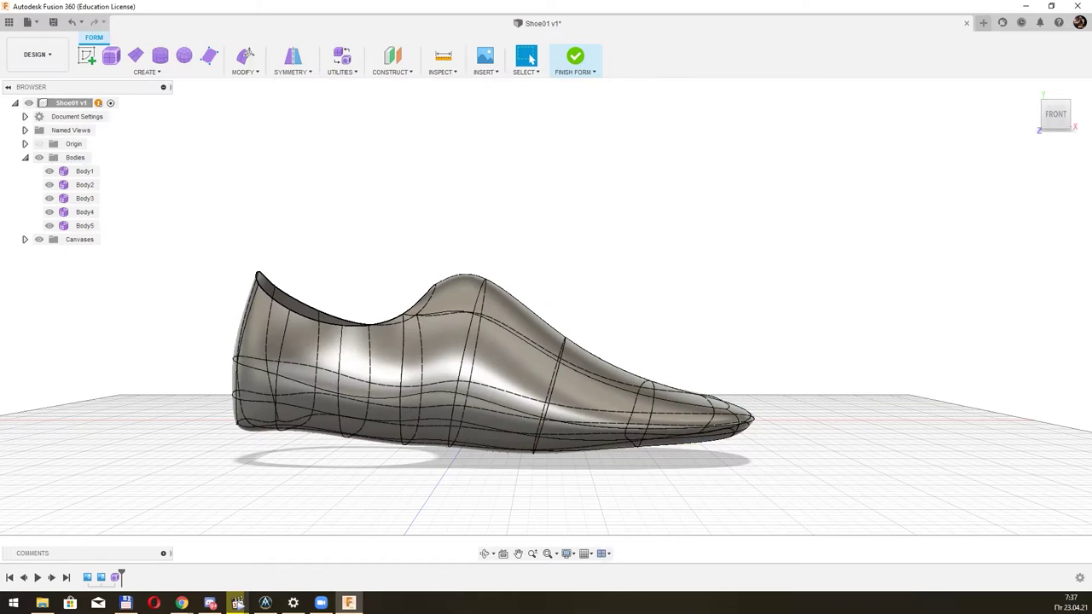
Rename Body1 to згори and Body2 to шнурки.
double_click(88, 172)
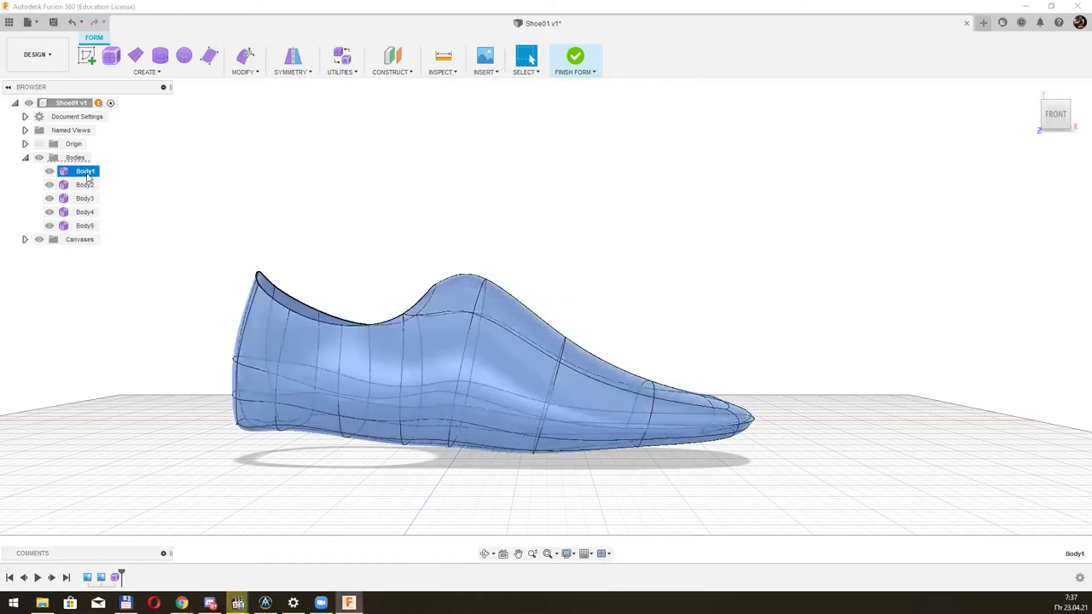
key(BackSpace)
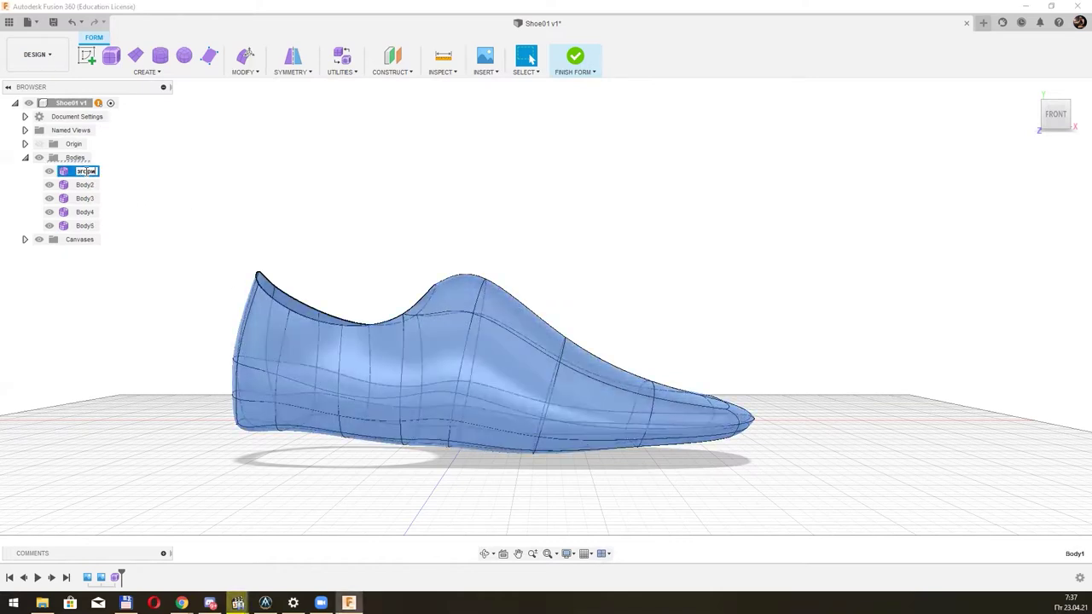
key(Return)
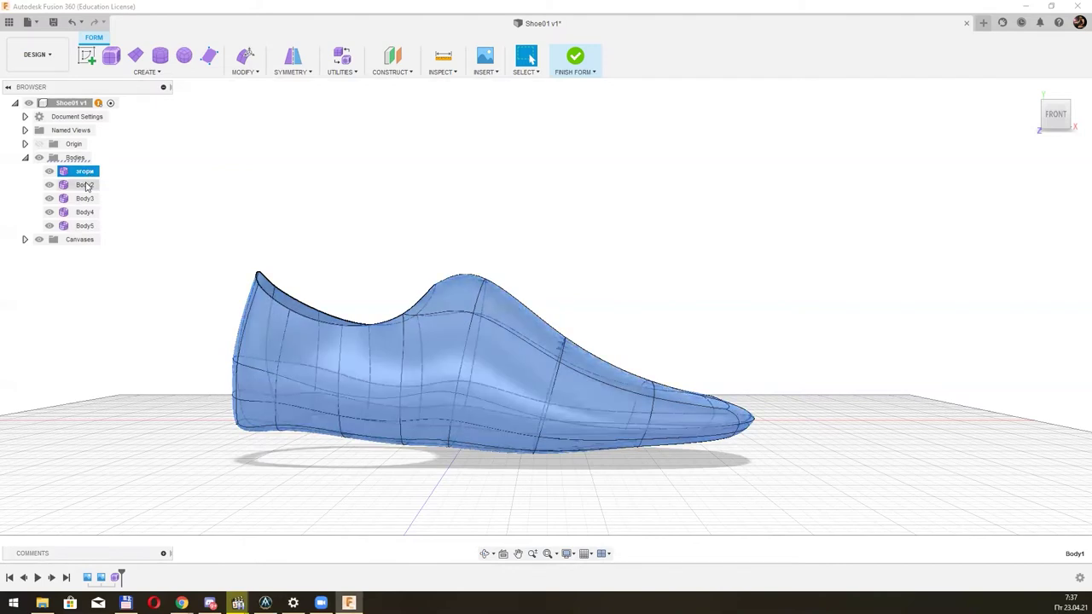
double_click(85, 185)
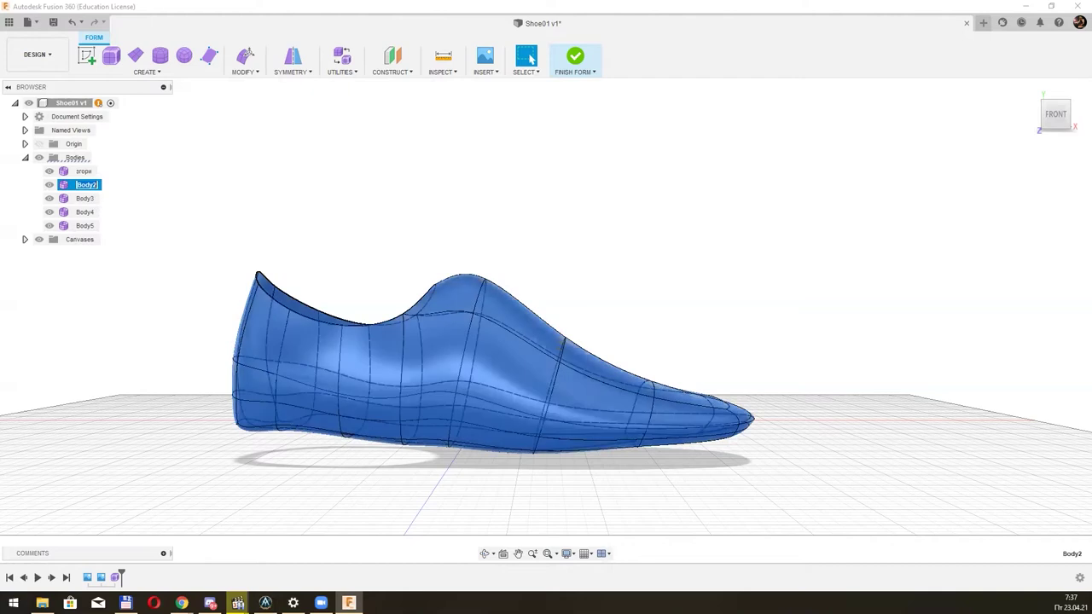
key(alt+Tab)
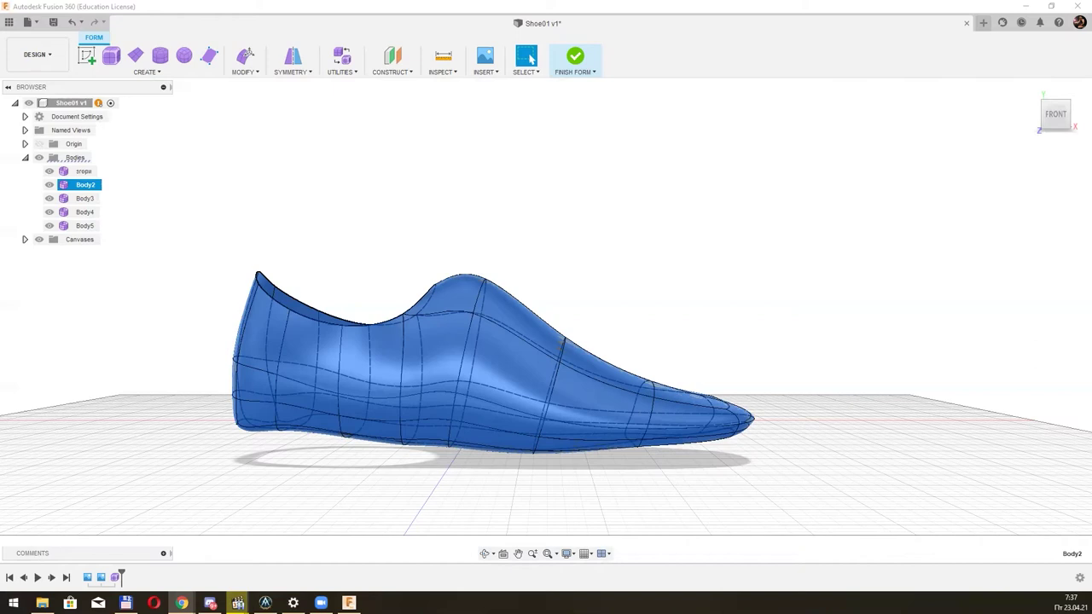
double_click(85, 185)
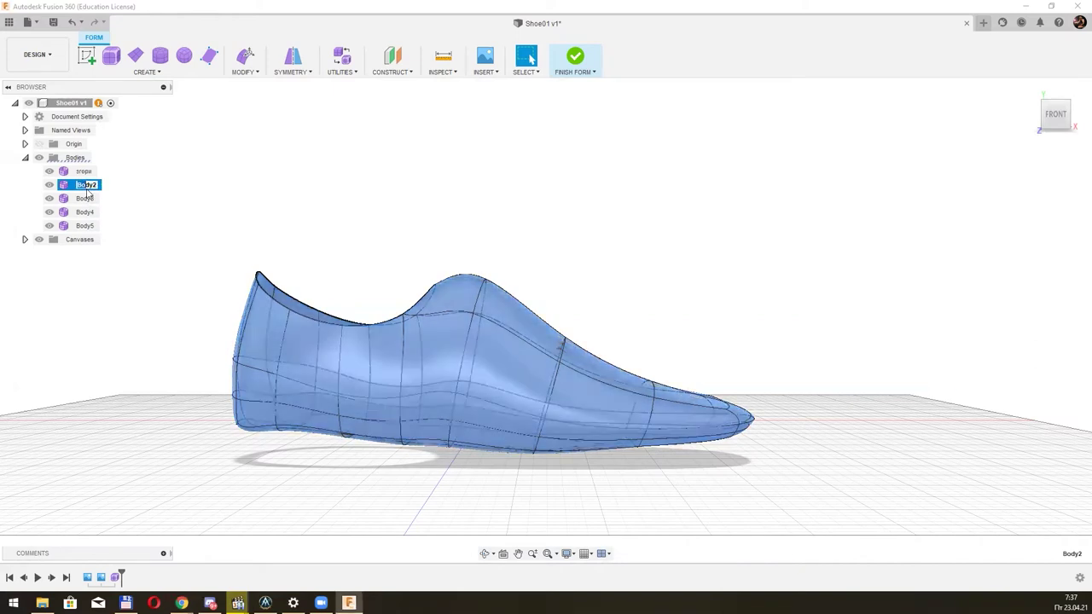
key(ctrl+v)
click(88, 198)
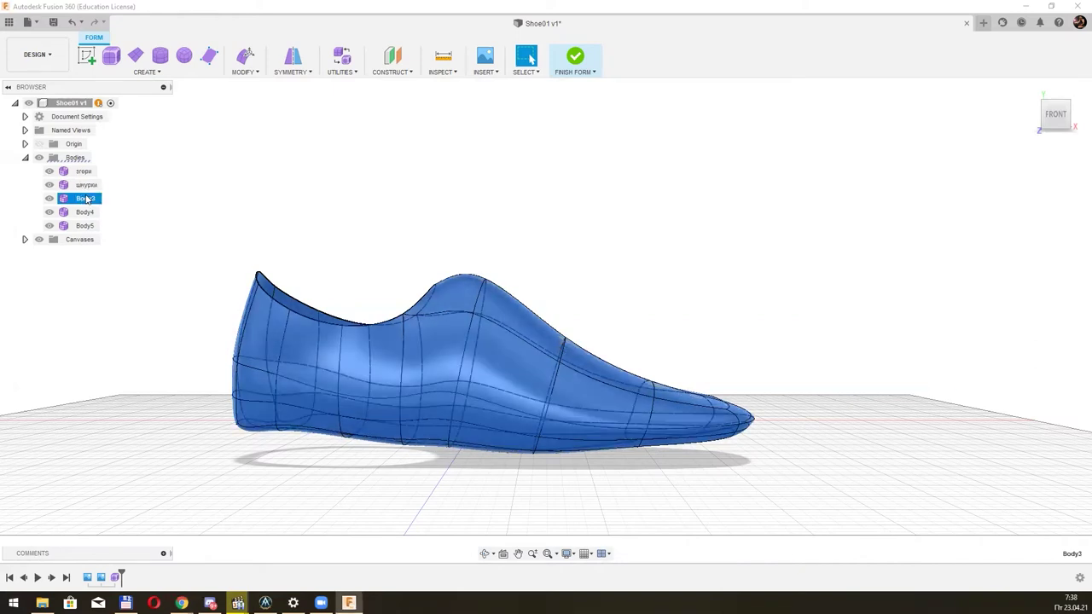
click(182, 603)
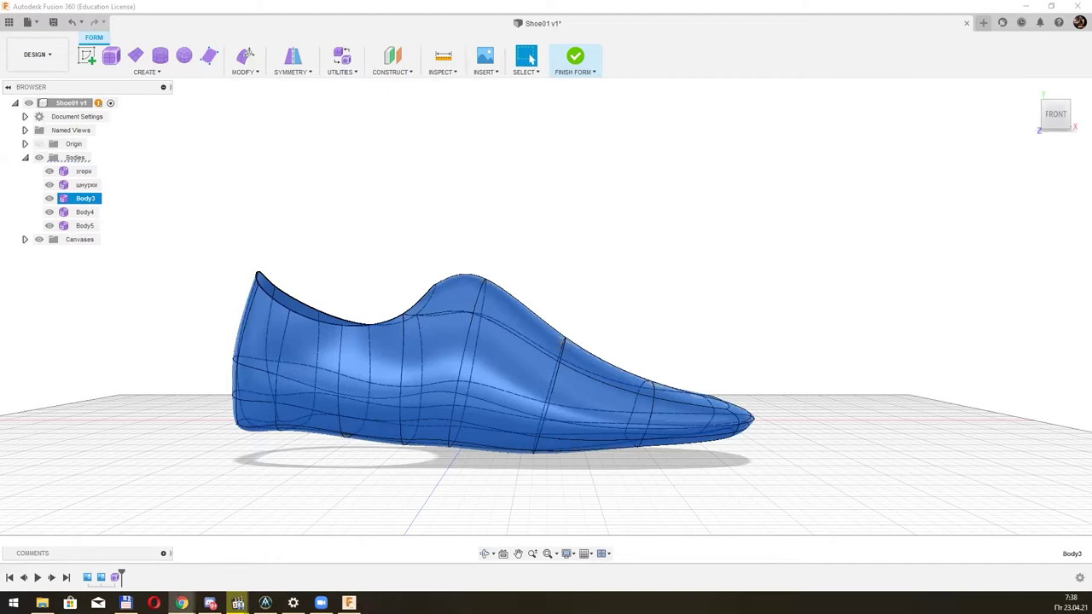
Rename Body3, Body4 and Body5 to підошва, спереду and позаду, then open Save.
double_click(86, 199)
key(ctrl+v)
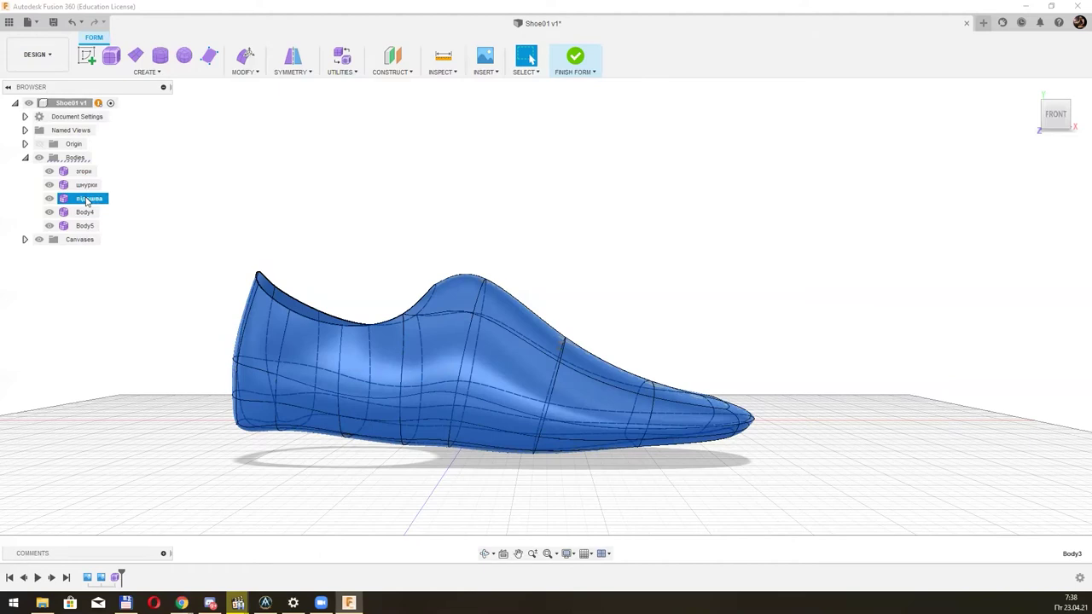
double_click(86, 212)
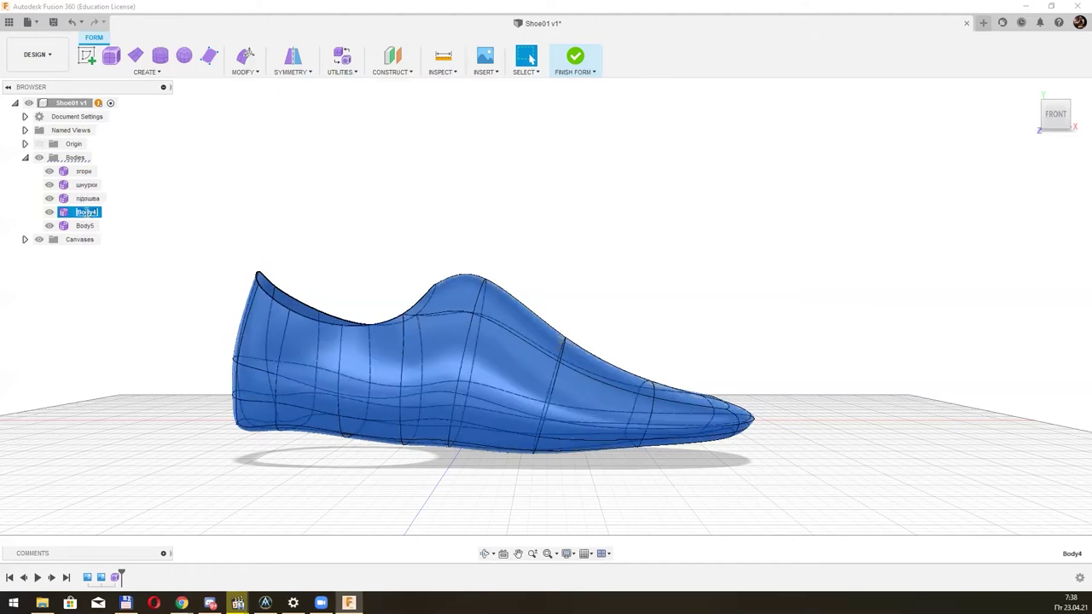
key(ctrl+v)
key(alt+Tab)
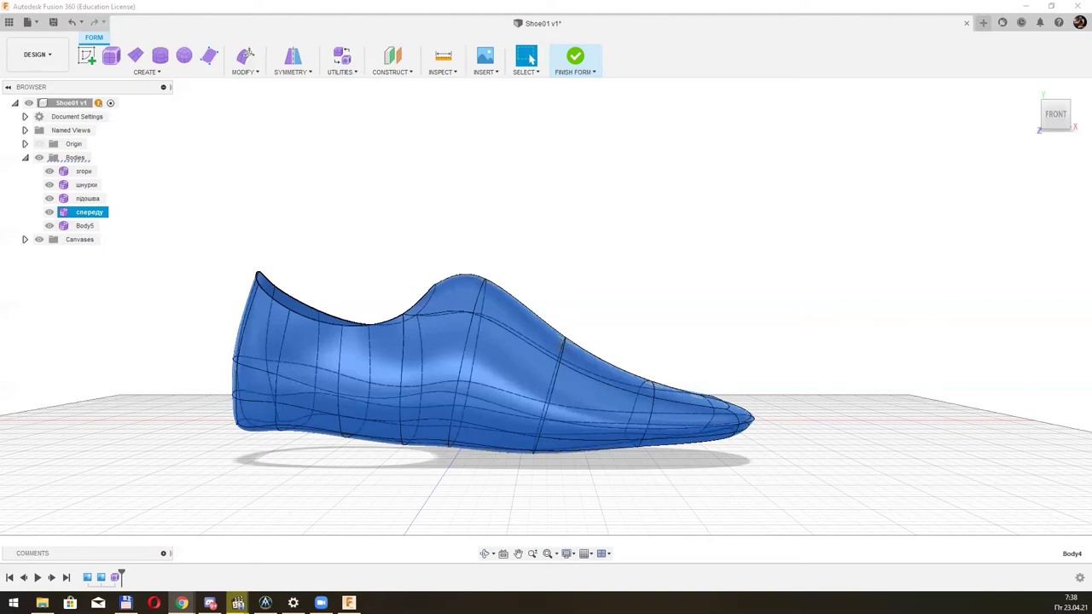
double_click(86, 226)
text(позаду)
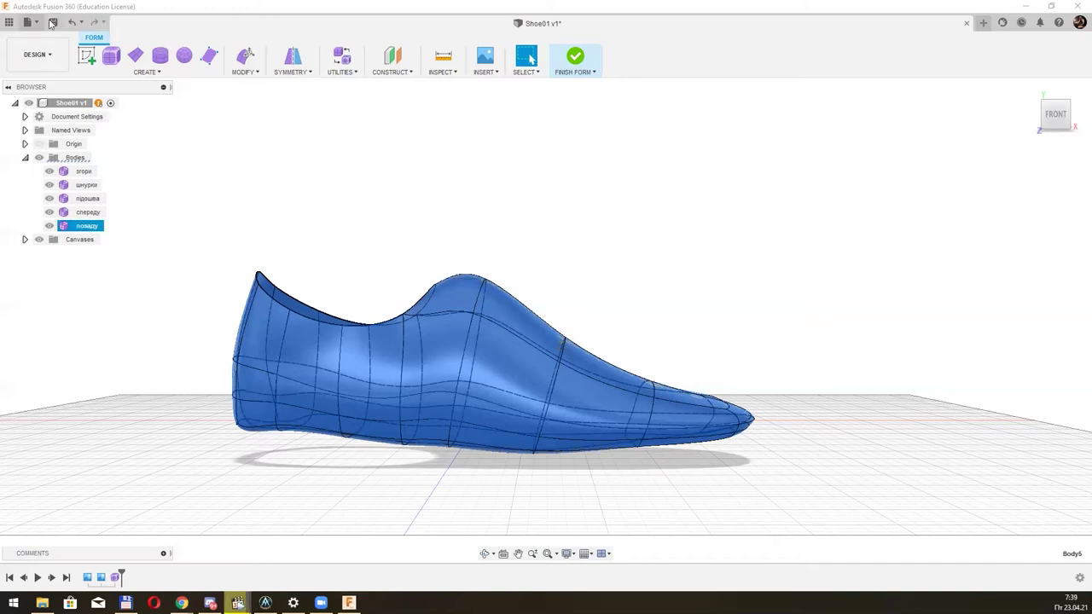
click(53, 23)
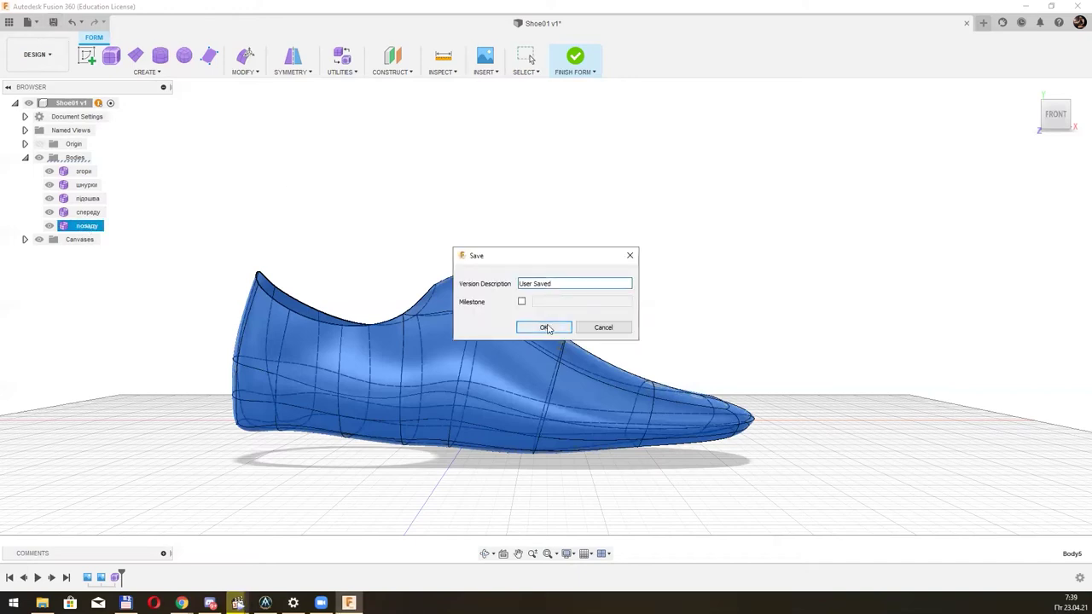
Confirm saving Shoe01 v2, close the data panel, then select and hide bodies in the Browser.
click(544, 327)
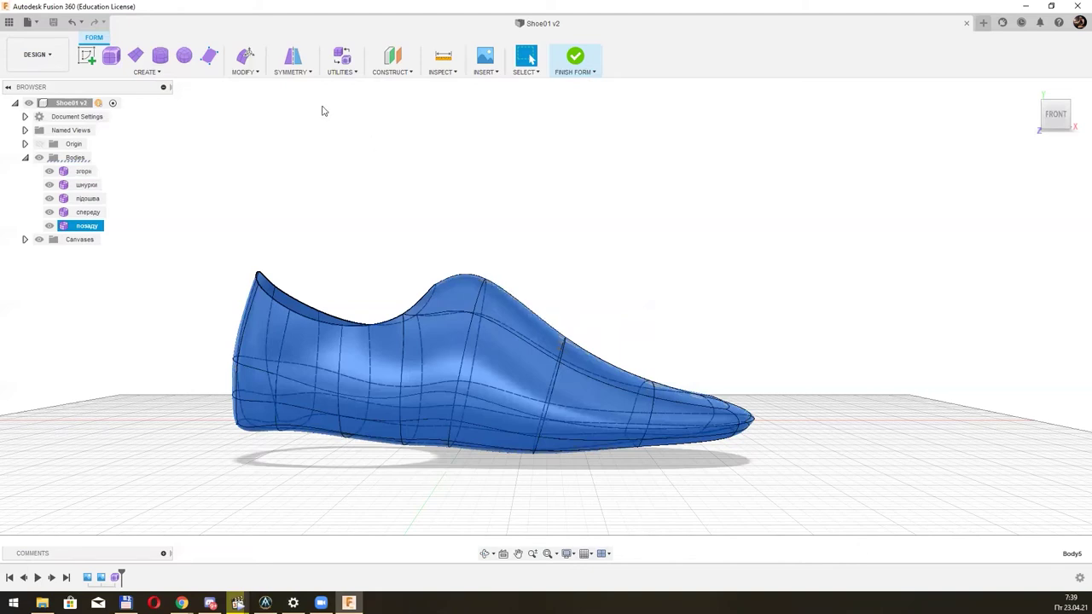
click(8, 22)
click(157, 46)
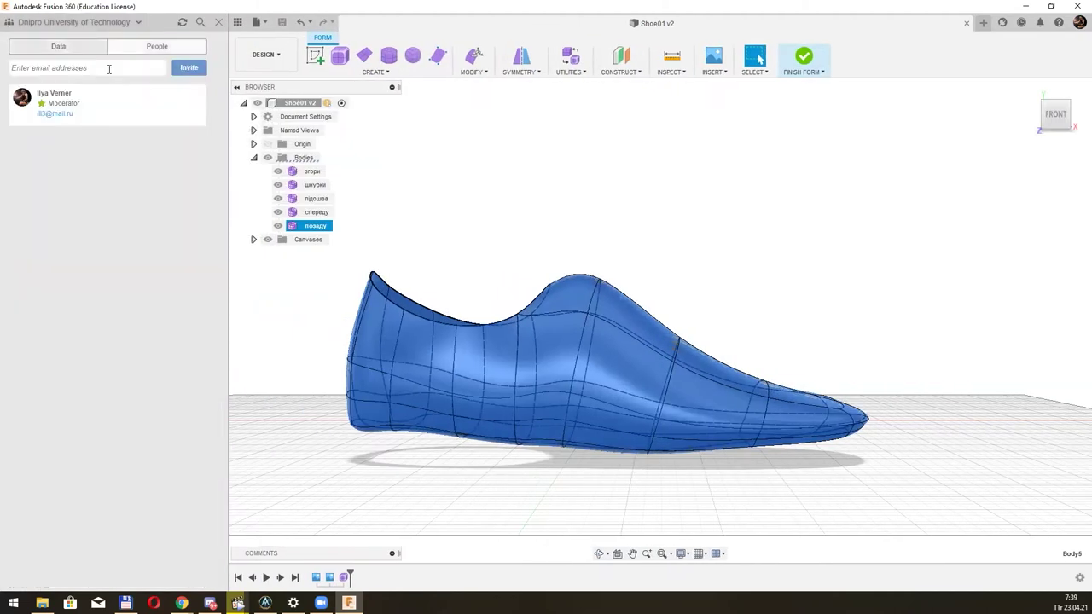
text(a)
click(219, 23)
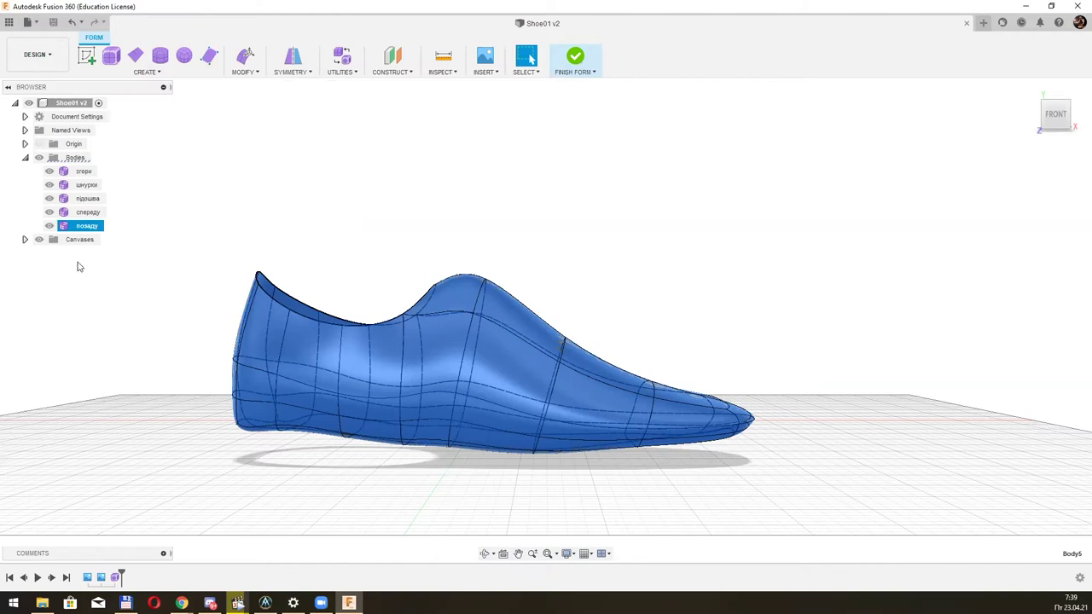
ctrl+click(53, 213)
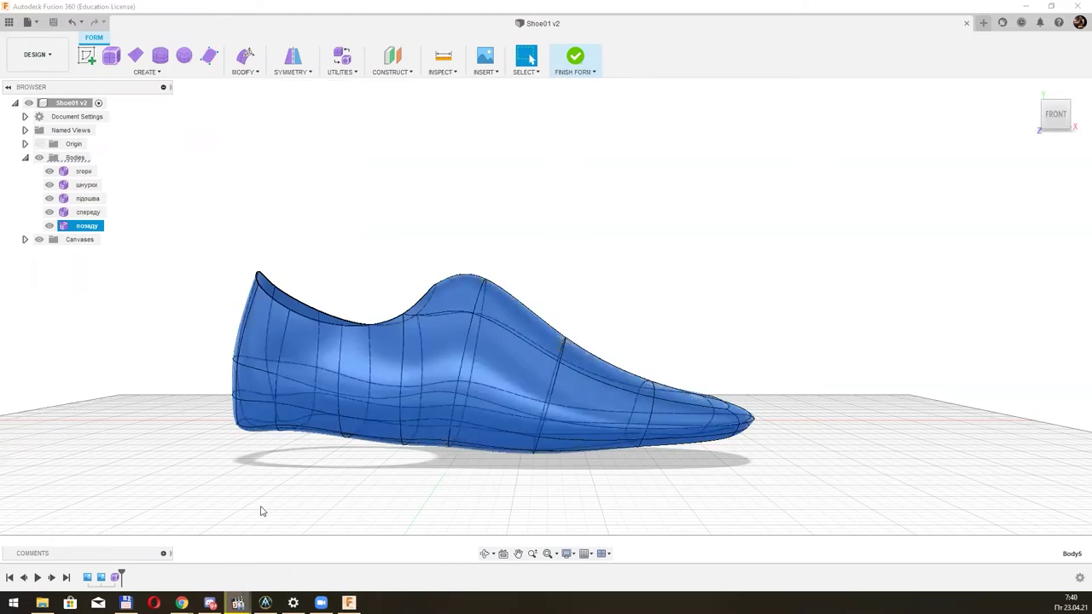
click(49, 212)
Hide the other four bodies, leaving позаду, and delete its front faces to keep the heel.
click(49, 198)
click(48, 184)
click(49, 171)
click(204, 314)
drag(836, 293, 371, 510)
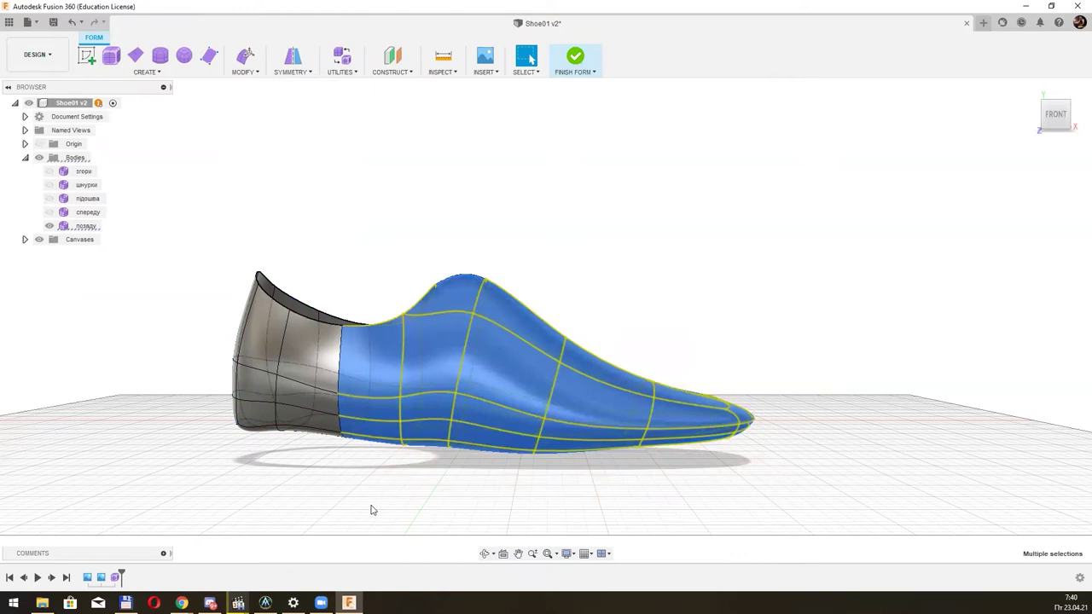
key(Delete)
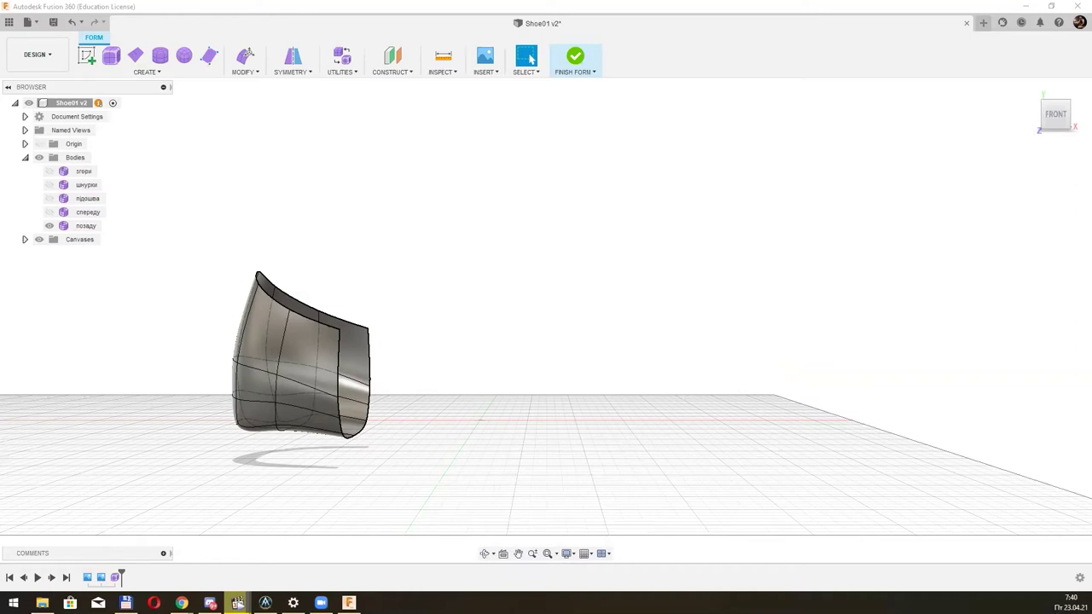
Insert a new edge loop beside the heel's top loop.
click(248, 71)
click(256, 107)
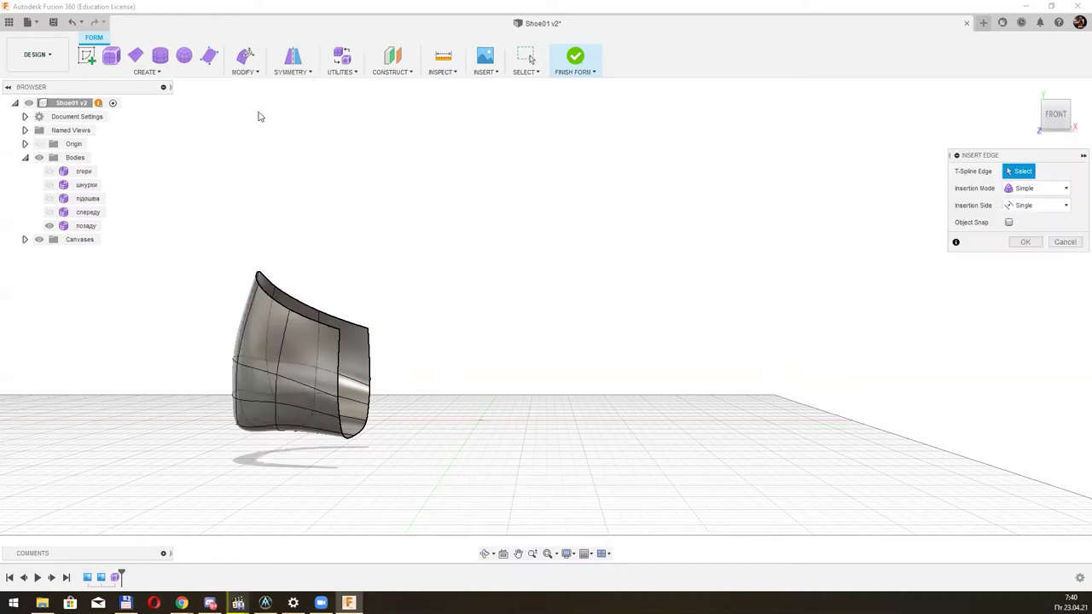
double_click(323, 327)
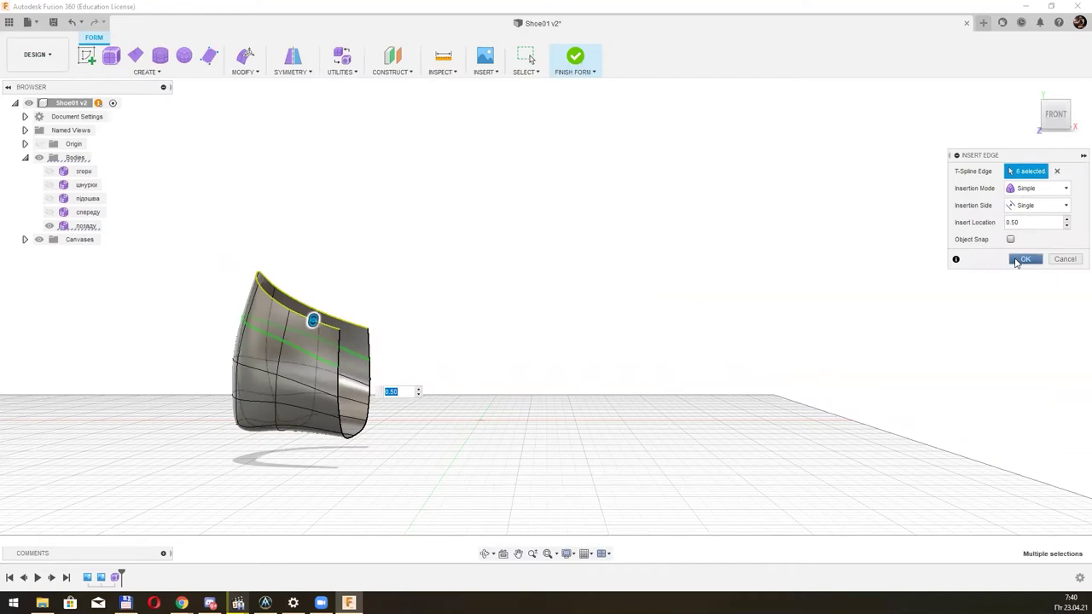
click(1016, 262)
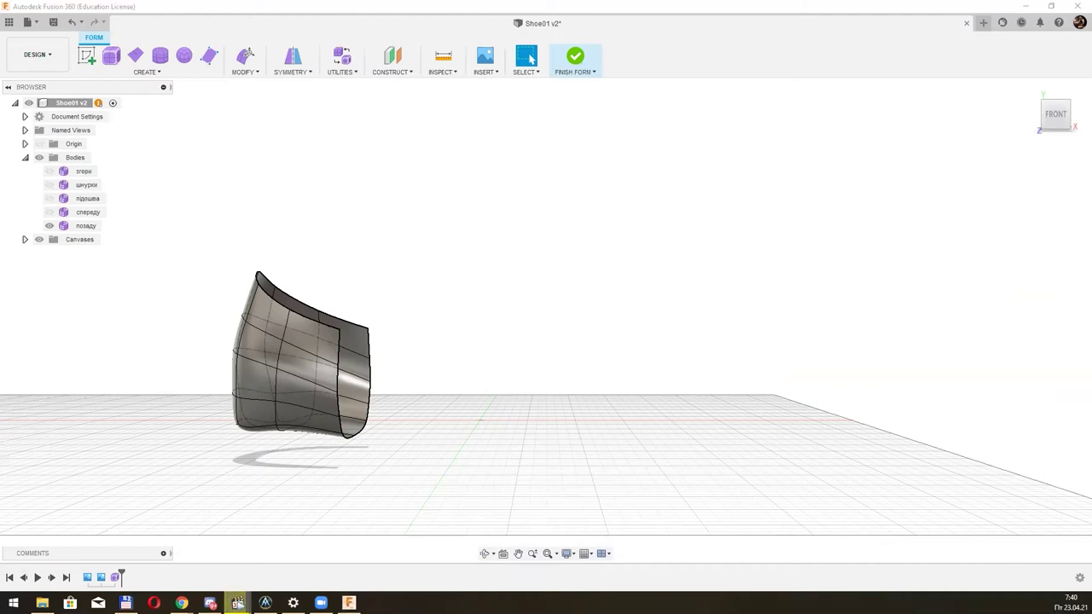
Lower and flatten the heel's top edge and round off its pointed corner.
shift+middle_drag(429, 395, 373, 366)
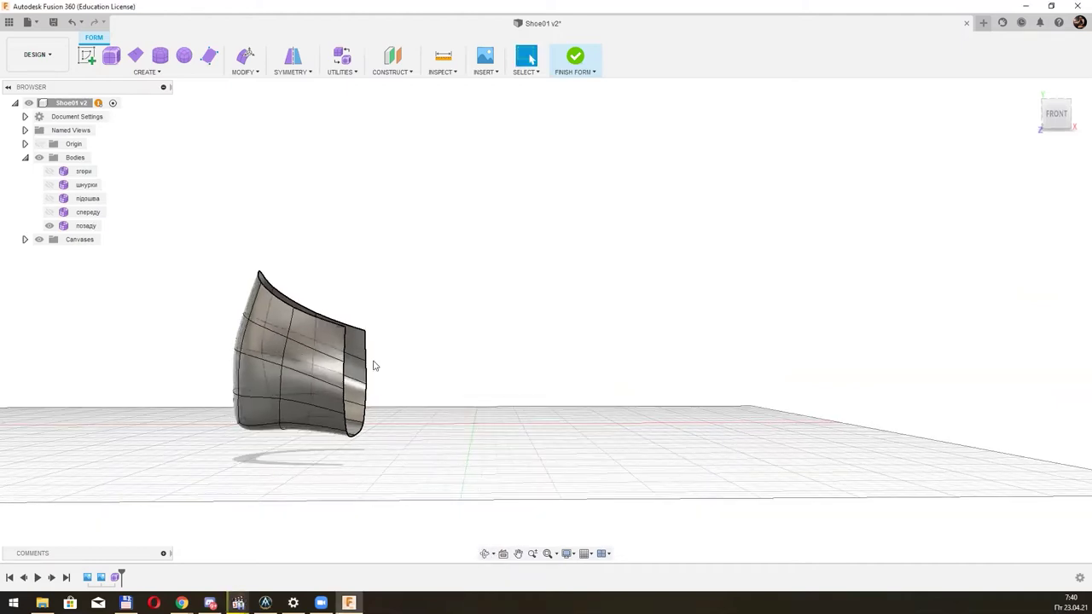
double_click(328, 322)
key(ctrl+z)
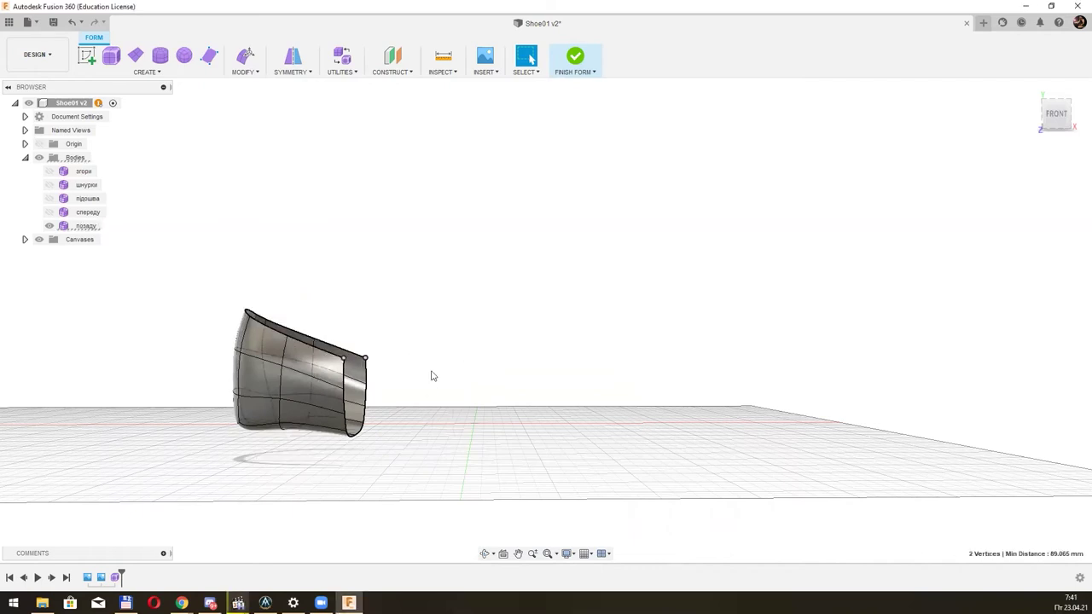
scroll(430, 376, up, 3)
shift+middle_drag(426, 370, 502, 330)
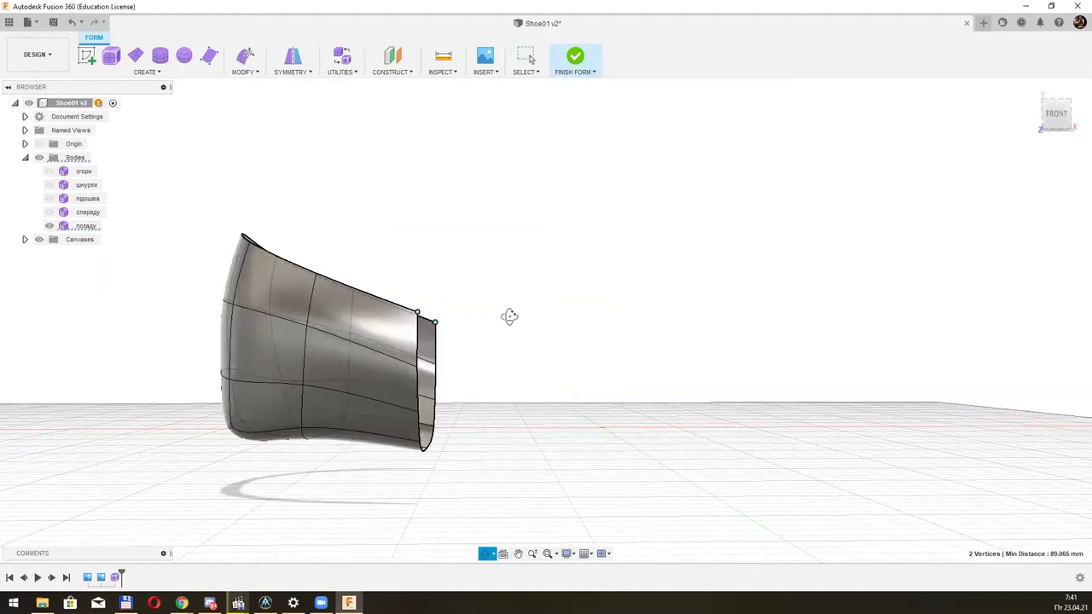
key(ctrl+z)
click(238, 603)
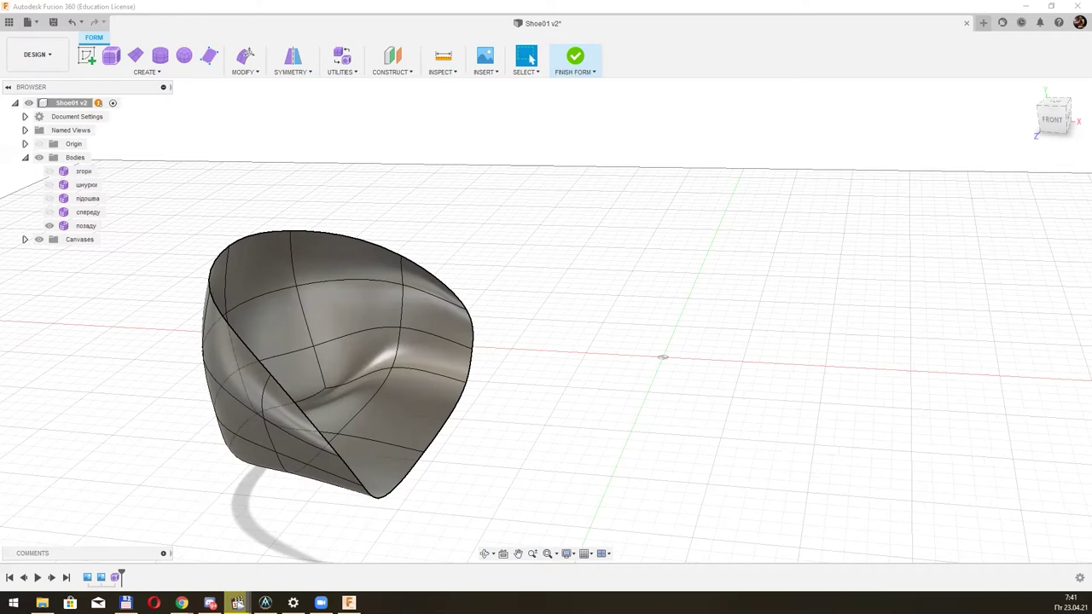
click(245, 72)
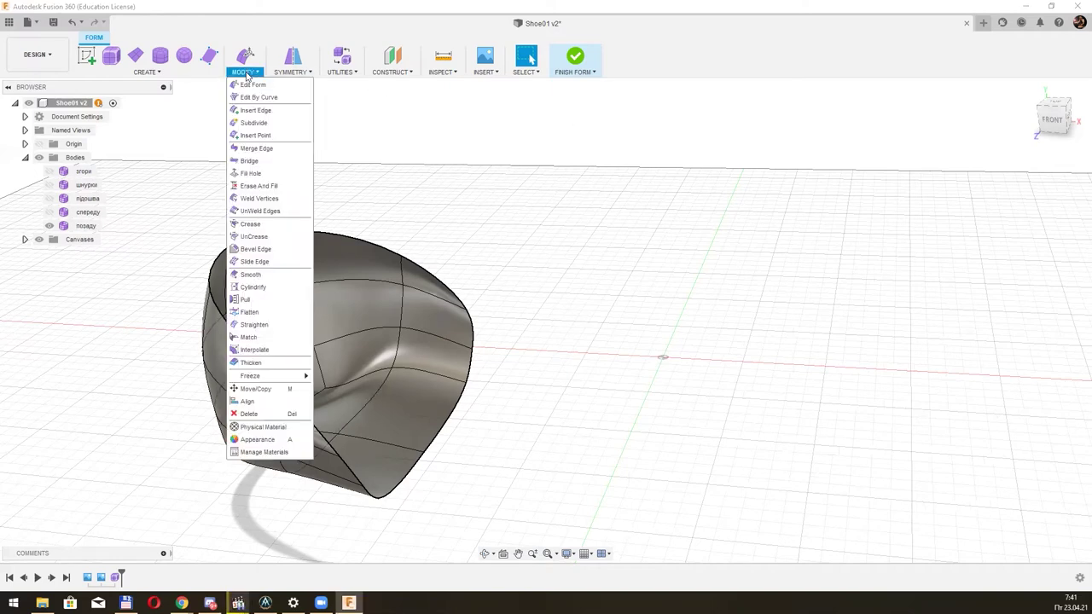
Thicken позаду by 5 mm with the Soft type, then hide the thickened body.
click(281, 362)
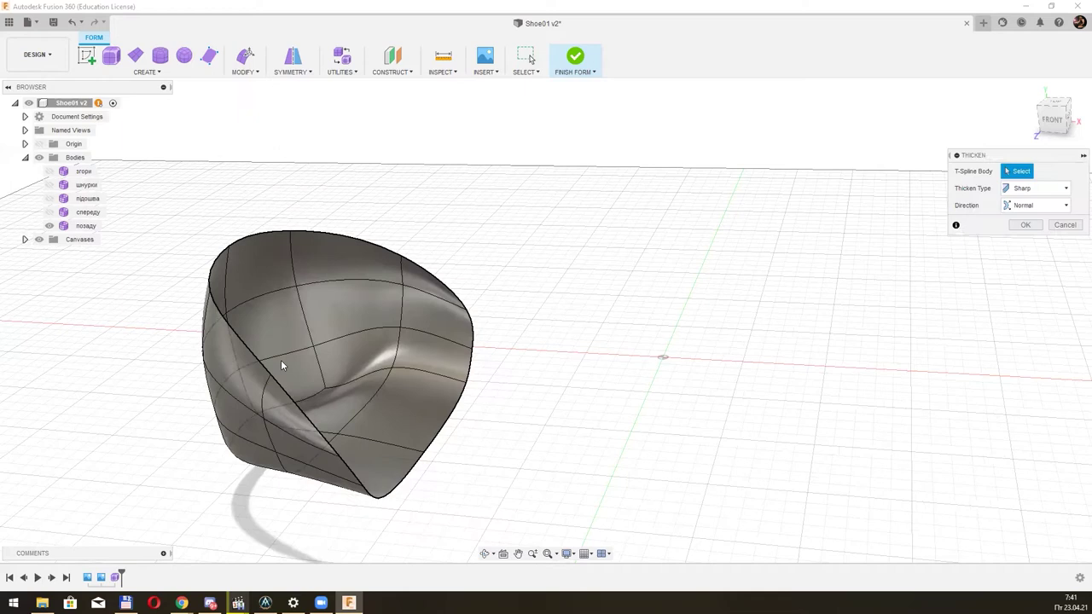
click(231, 357)
click(1026, 189)
text(5)
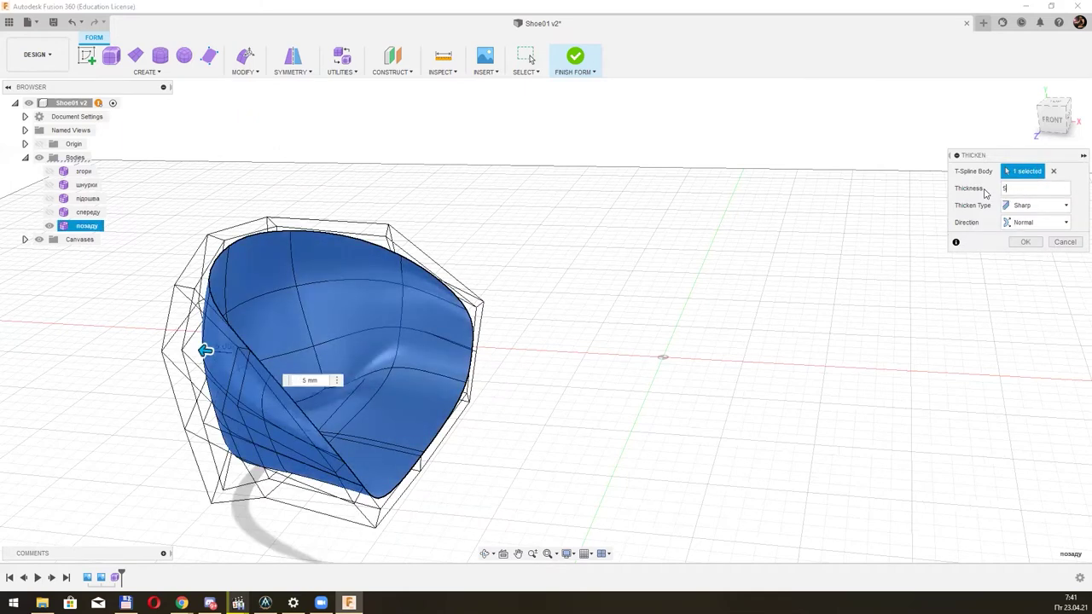
click(1040, 206)
click(1023, 229)
click(1025, 242)
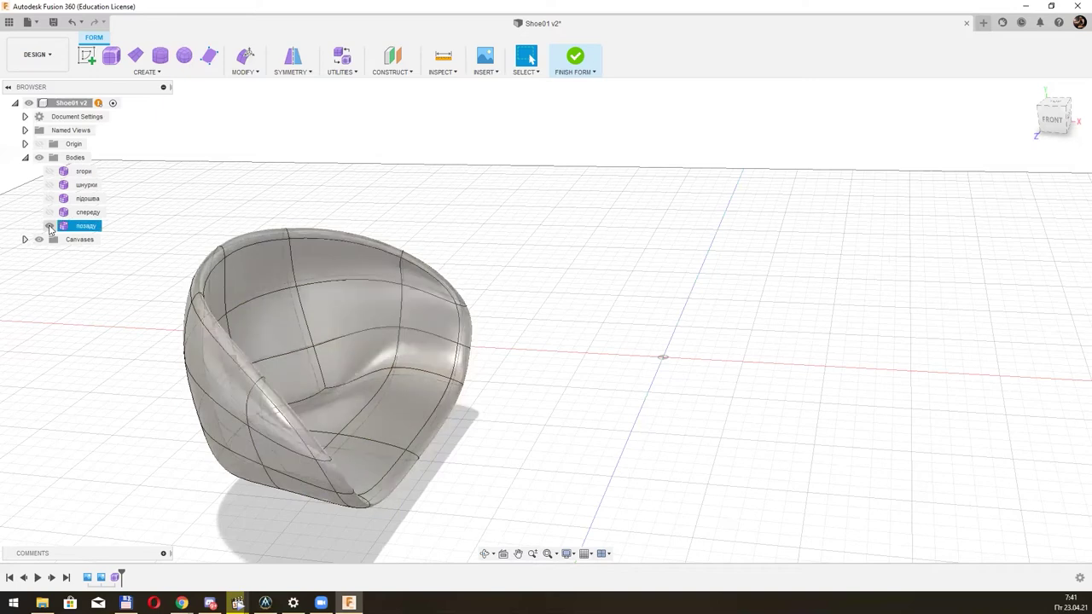
click(48, 225)
Show спереду and delete its rear faces, leaving only the toe piece.
click(48, 211)
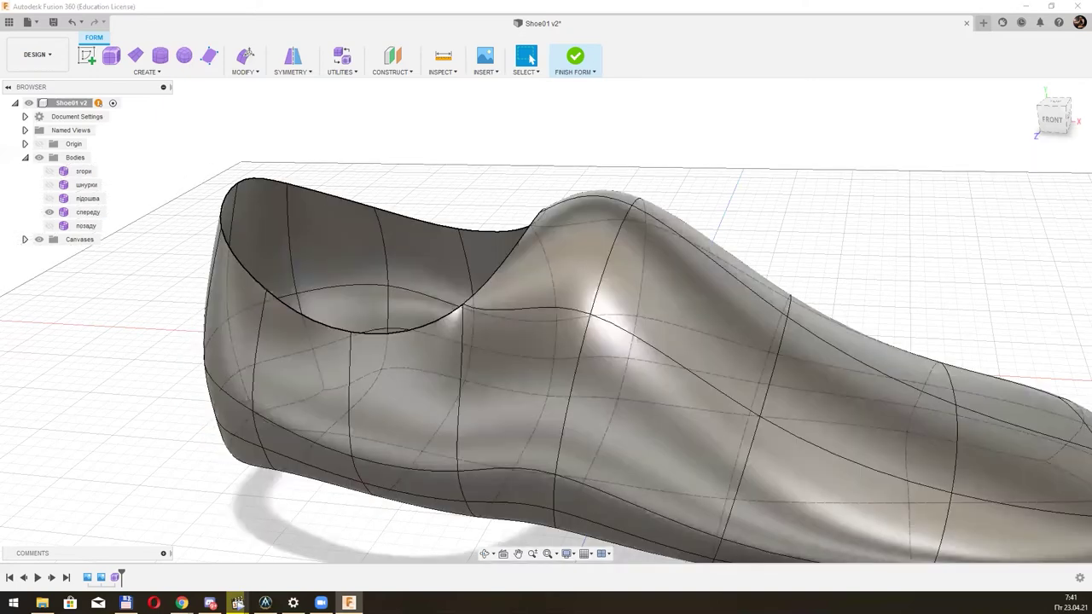
scroll(549, 285, down, 5)
mouse_move(548, 285)
shift+middle_down()
mouse_move(712, 324)
mouse_move(300, 194)
shift+middle_up()
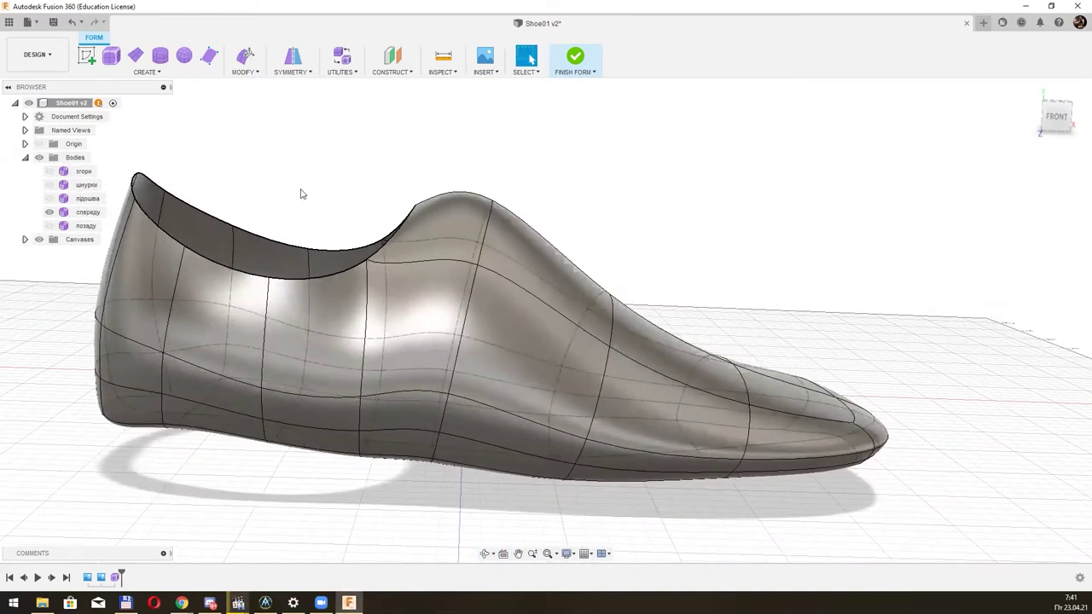
scroll(300, 194, down, 2)
drag(152, 148, 652, 496)
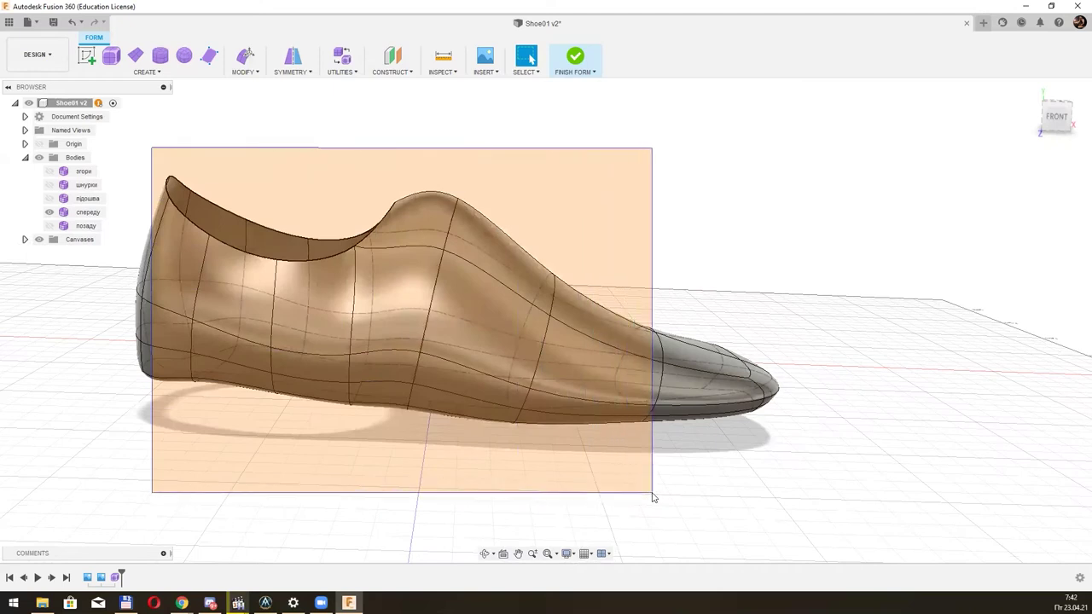
ctrl+drag(125, 155, 261, 419)
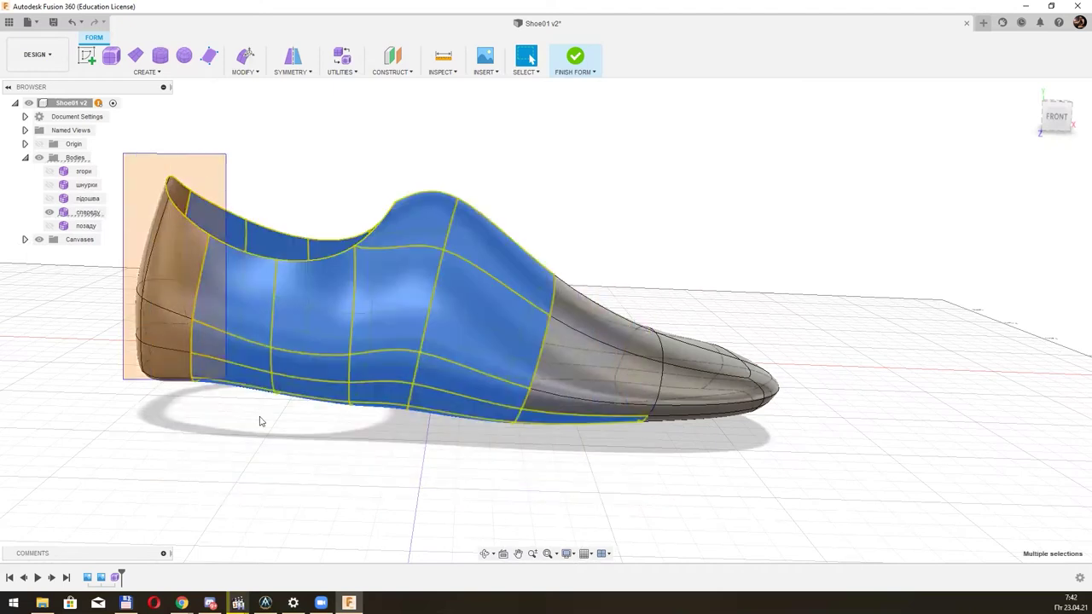
click(307, 467)
drag(607, 201, 56, 455)
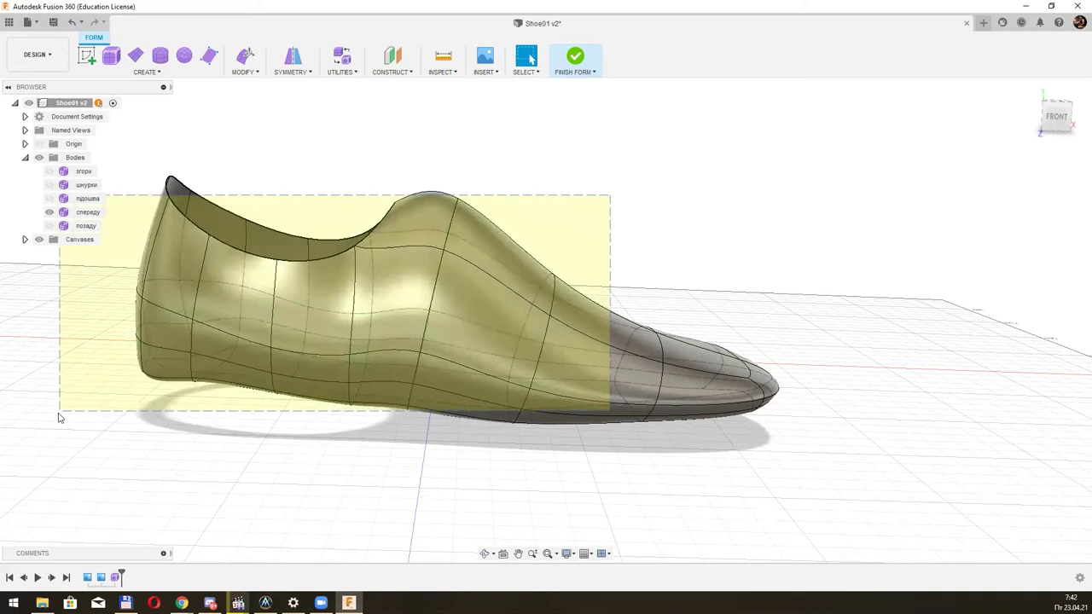
key(Delete)
Inspect the toe piece, picking its top and left corner vertices to check their distance.
mouse_move(810, 366)
shift+middle_down()
mouse_move(752, 402)
mouse_move(660, 333)
shift+middle_up()
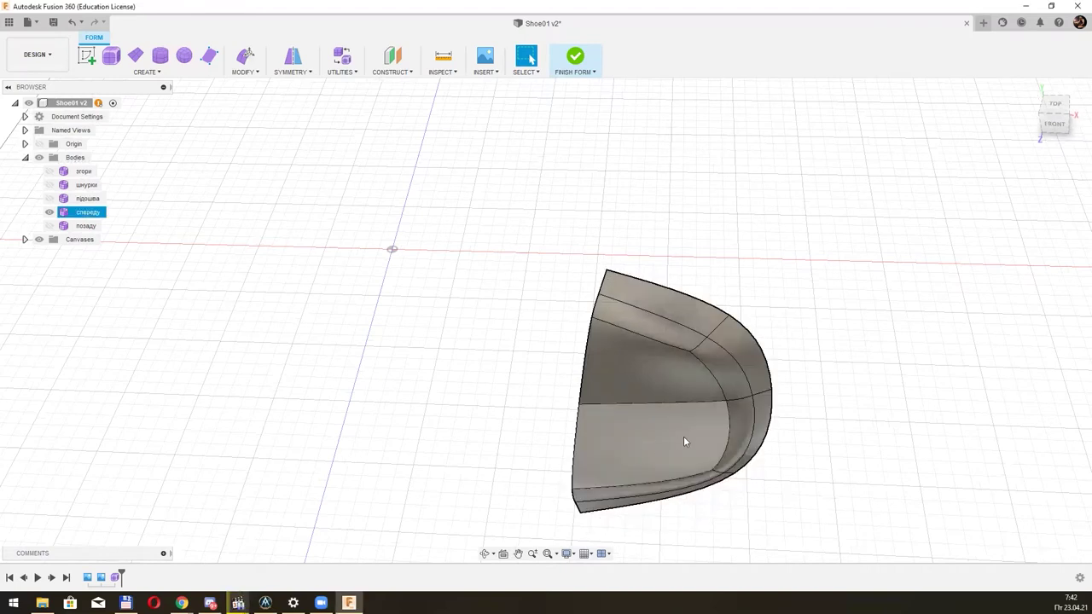
shift+middle_drag(745, 446, 742, 418)
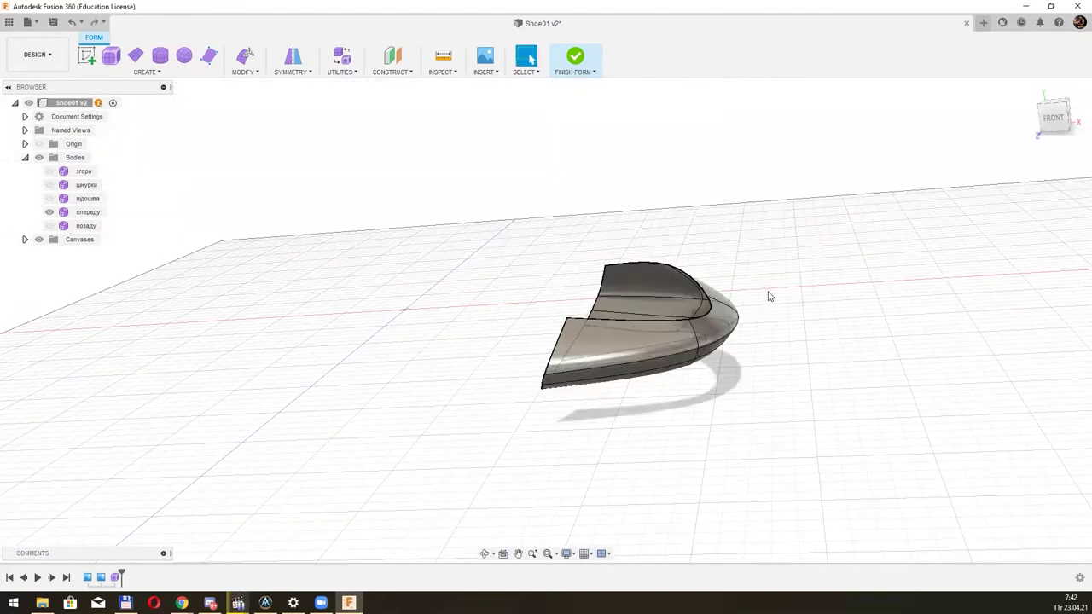
click(604, 266)
shift+click(567, 319)
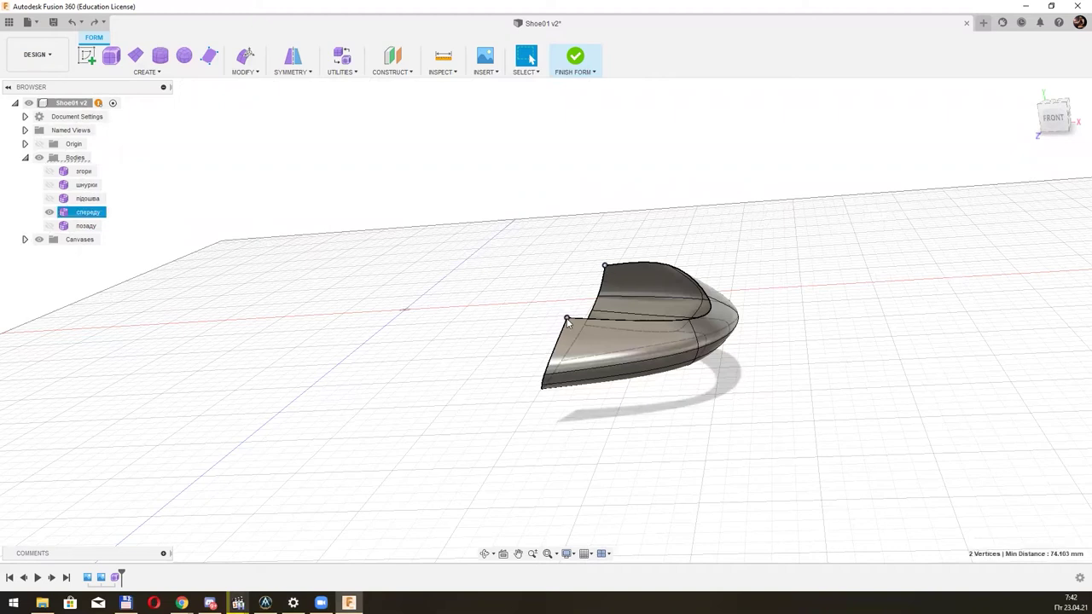
shift+middle_drag(754, 384, 746, 373)
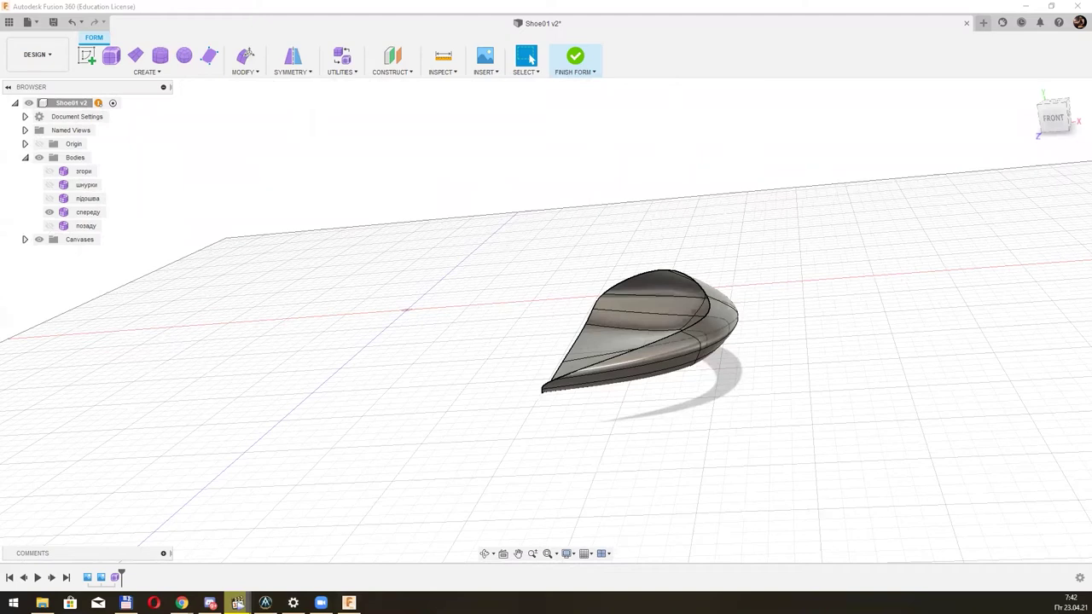
Thicken the спереду toe by 5 mm, then hide it and show and select шнурки.
click(258, 75)
click(272, 350)
click(631, 341)
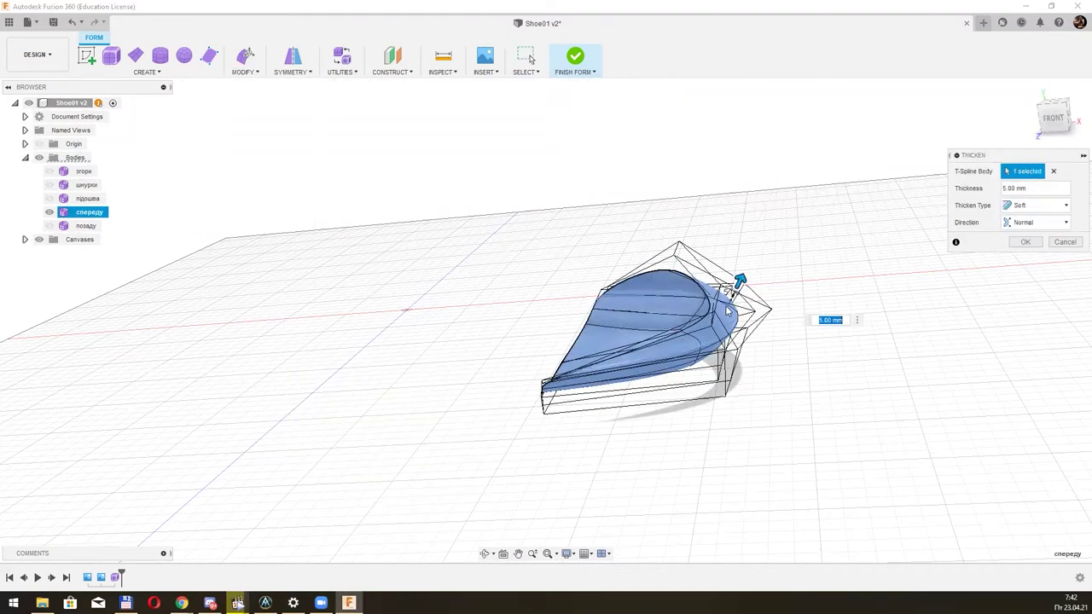
key(Return)
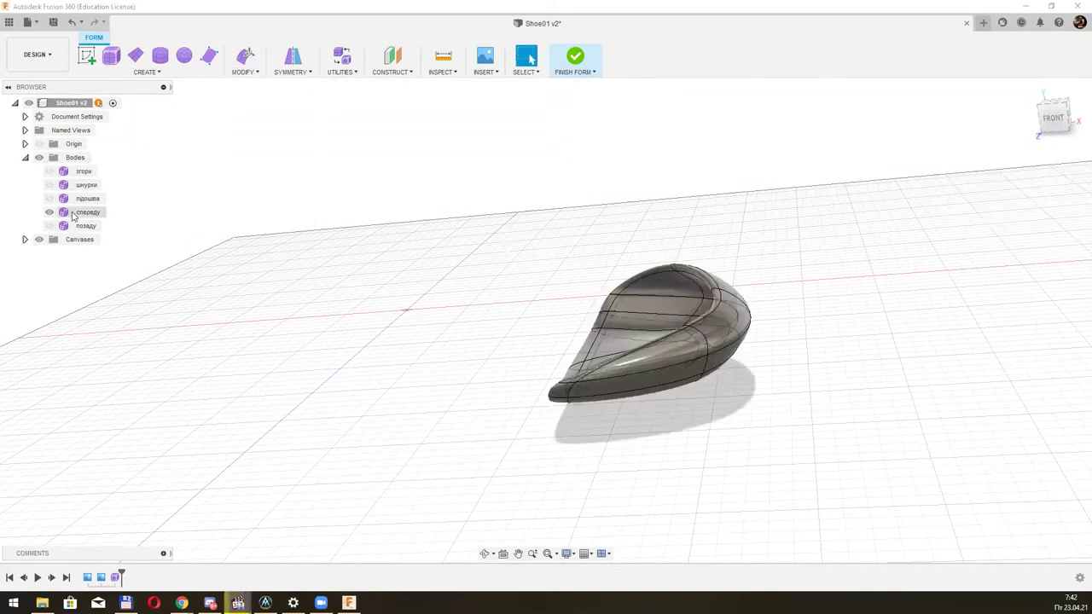
click(49, 212)
click(49, 184)
click(85, 184)
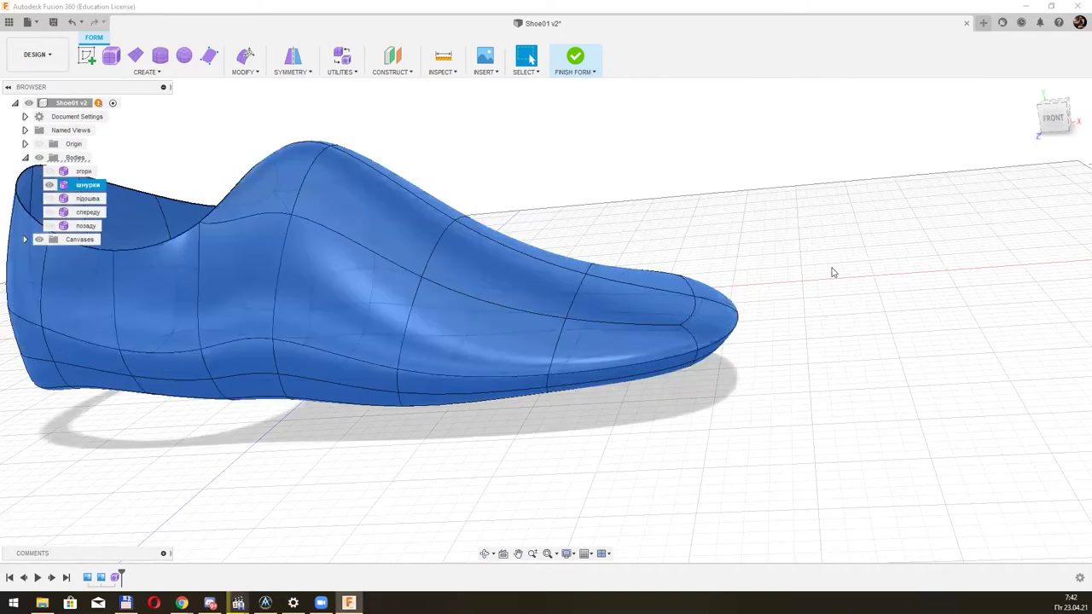
Delete the toe and rear faces of шнурки, leaving the middle lace section.
drag(834, 272, 632, 395)
key(Delete)
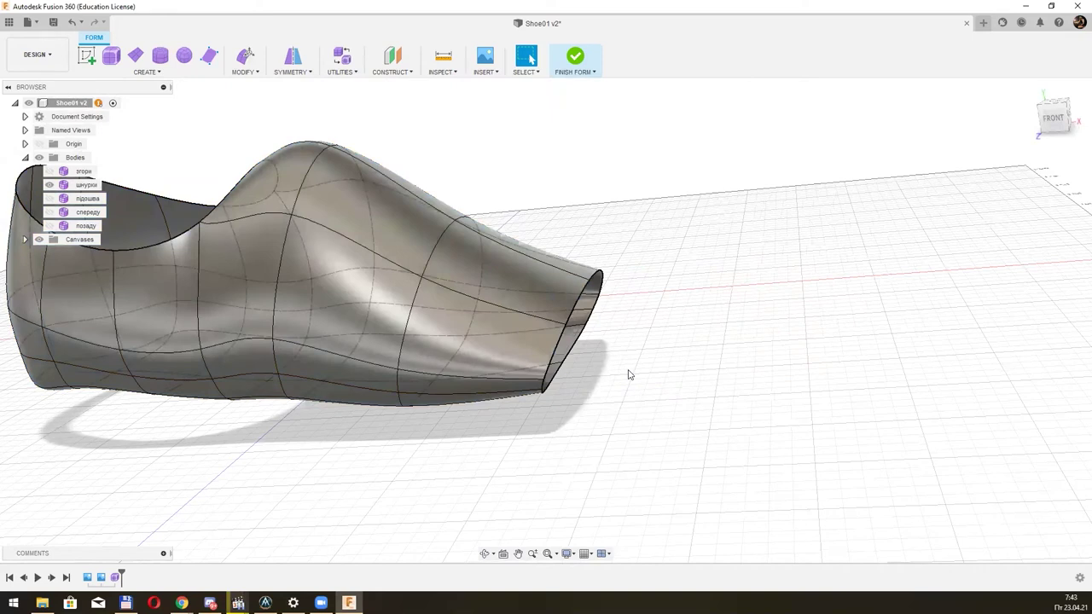
shift+middle_drag(605, 338, 538, 331)
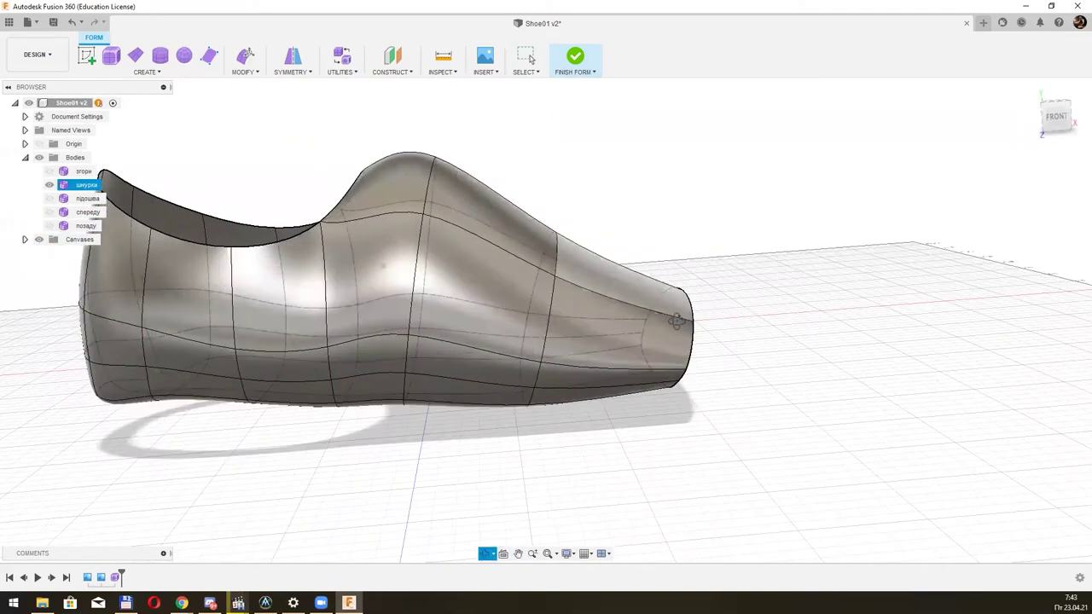
scroll(537, 331, down, 2)
drag(170, 157, 420, 485)
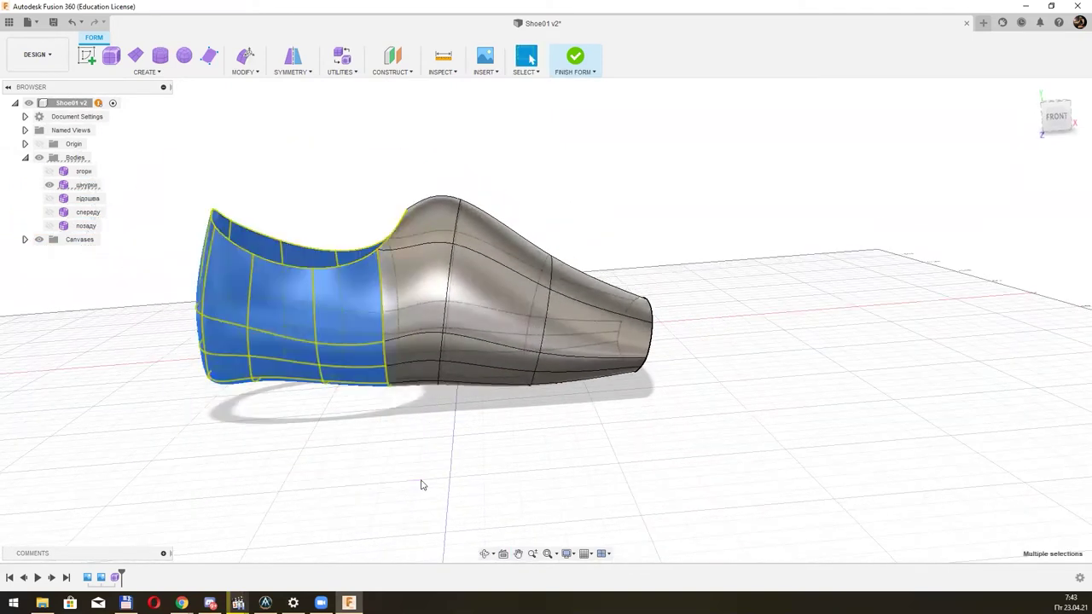
drag(440, 147, 298, 215)
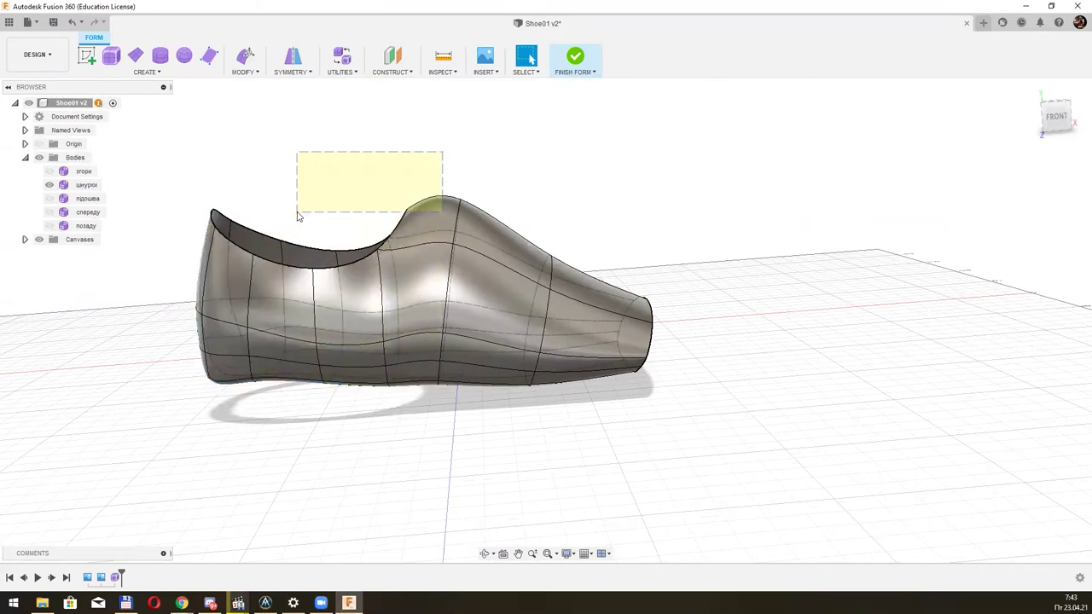
drag(410, 165, 160, 499)
key(Delete)
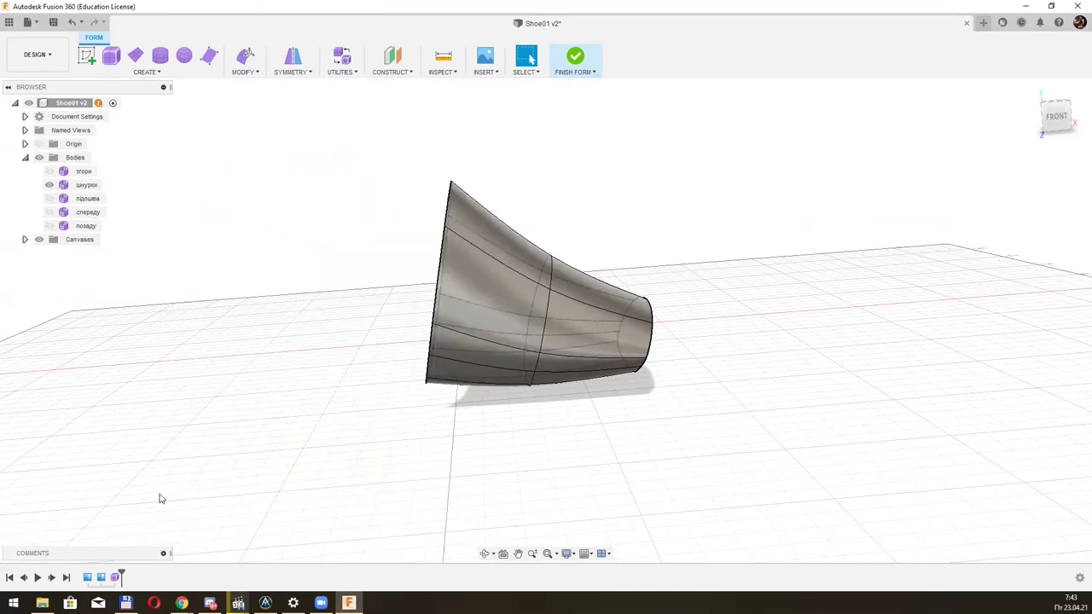
Insert two new edge loops across the remaining lace section.
shift+middle_drag(231, 566, 353, 241)
click(245, 72)
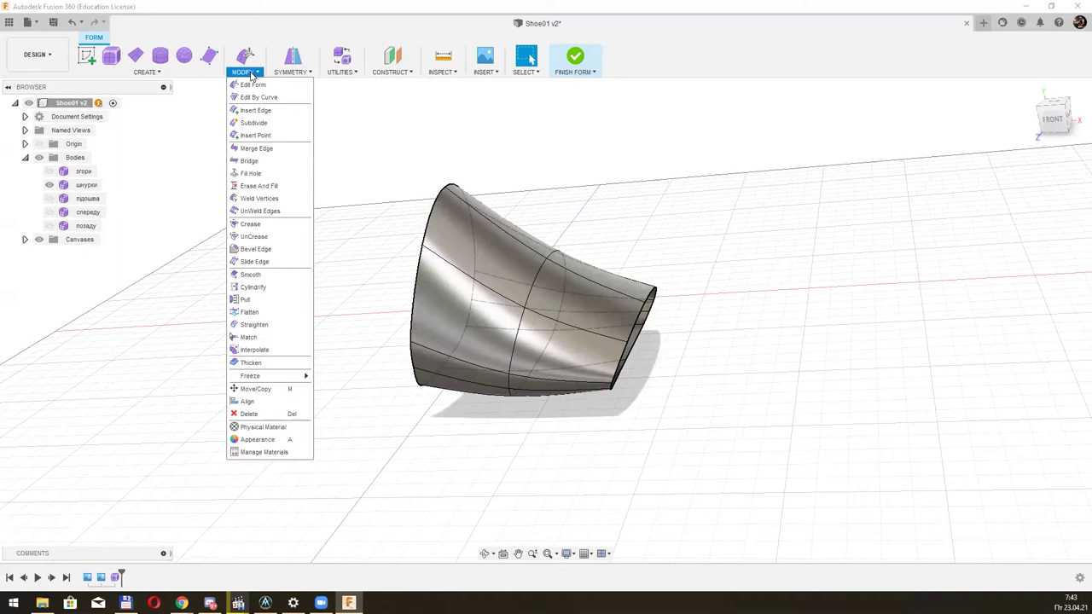
click(258, 109)
click(519, 323)
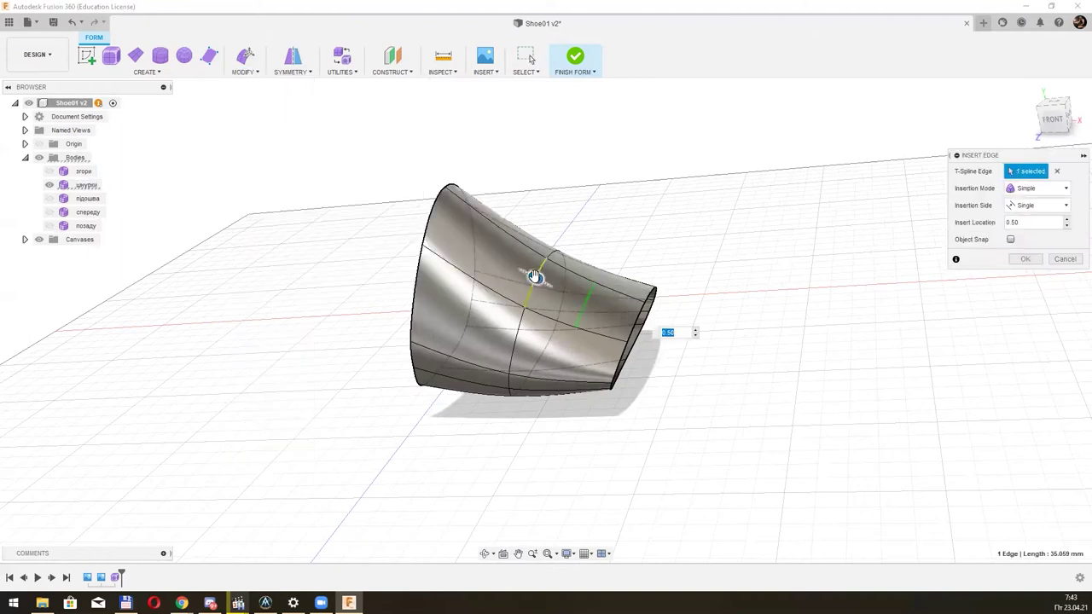
key(Return)
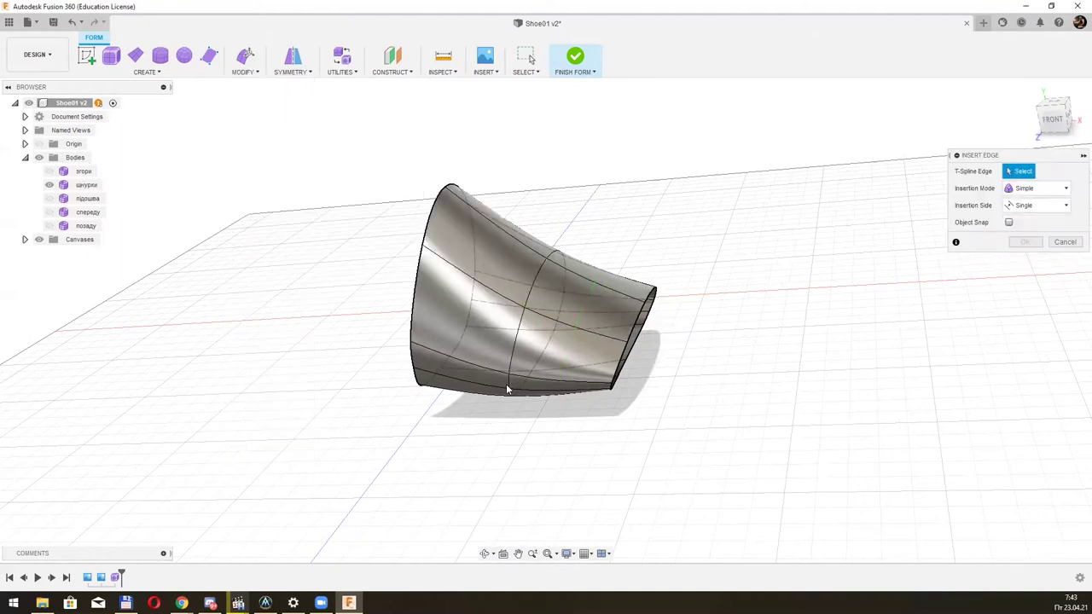
shift+middle_drag(509, 389, 524, 332)
double_click(524, 337)
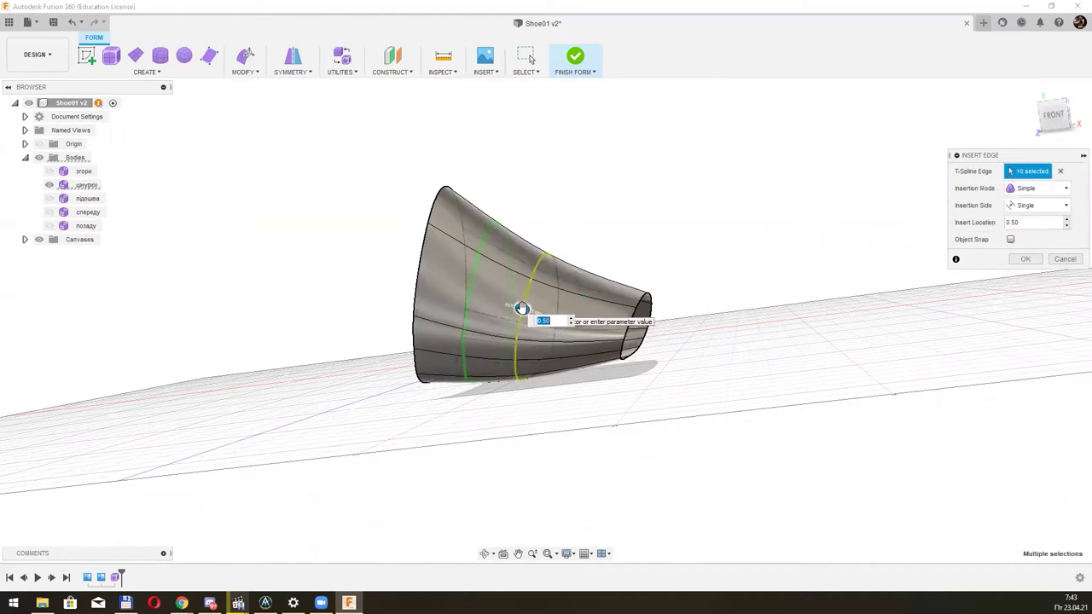
click(1026, 258)
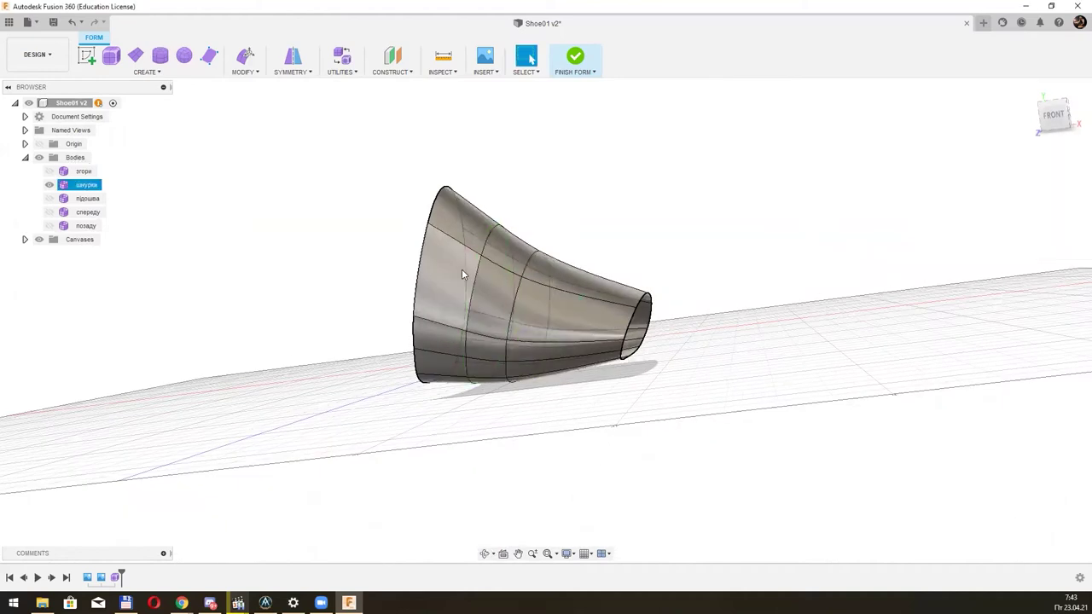
Insert an edge loop near the wide open end, positioned at 0.329.
click(419, 266)
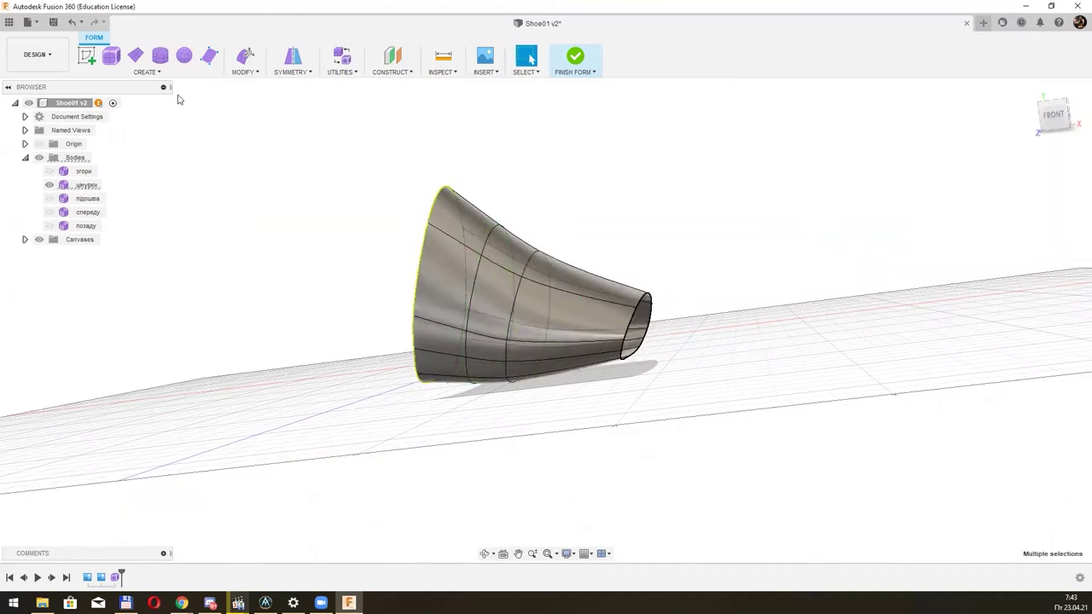
click(245, 72)
click(256, 110)
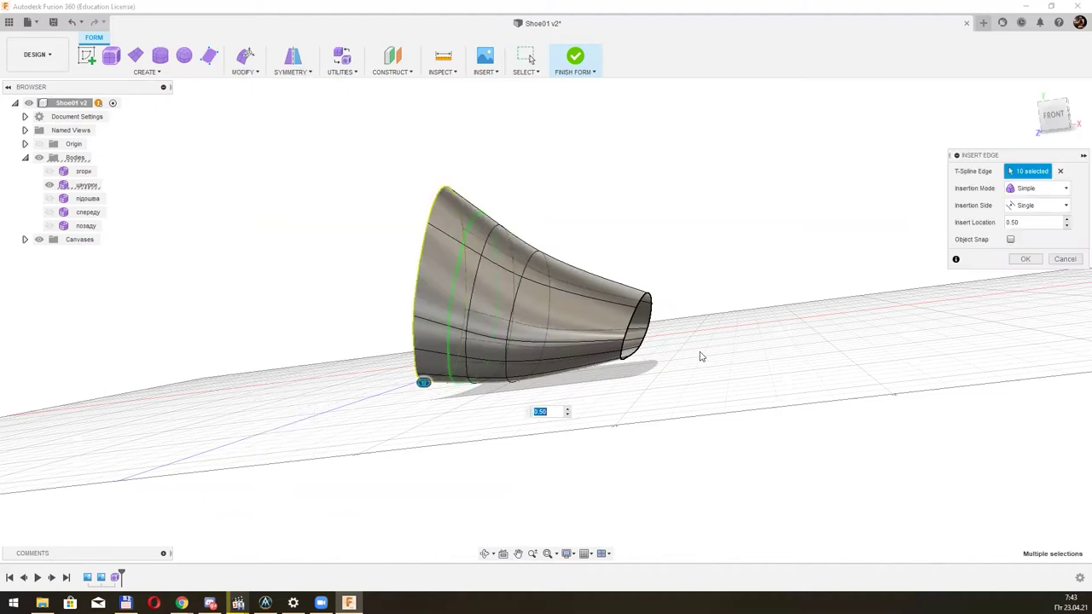
shift+middle_drag(700, 357, 597, 367)
drag(435, 391, 426, 390)
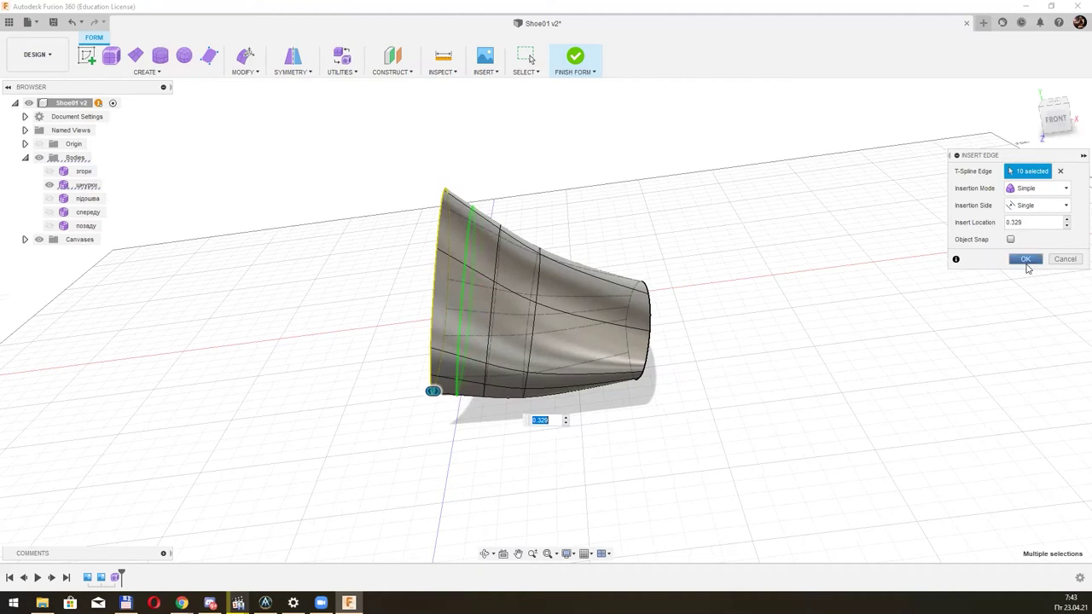
click(1026, 261)
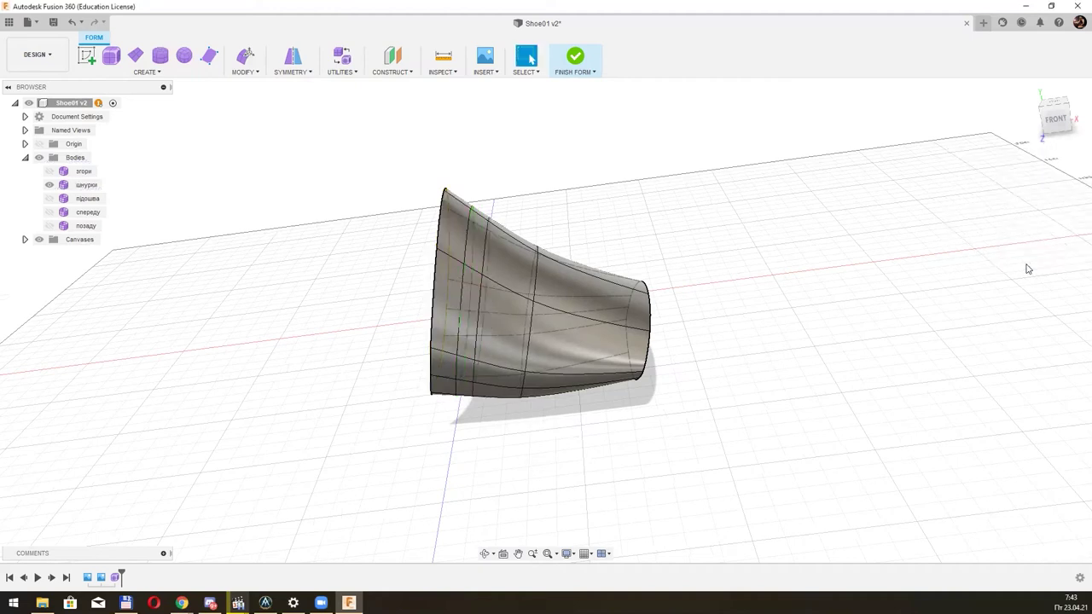
Insert edge loops beside the middle and narrow-end vertical loops.
double_click(536, 292)
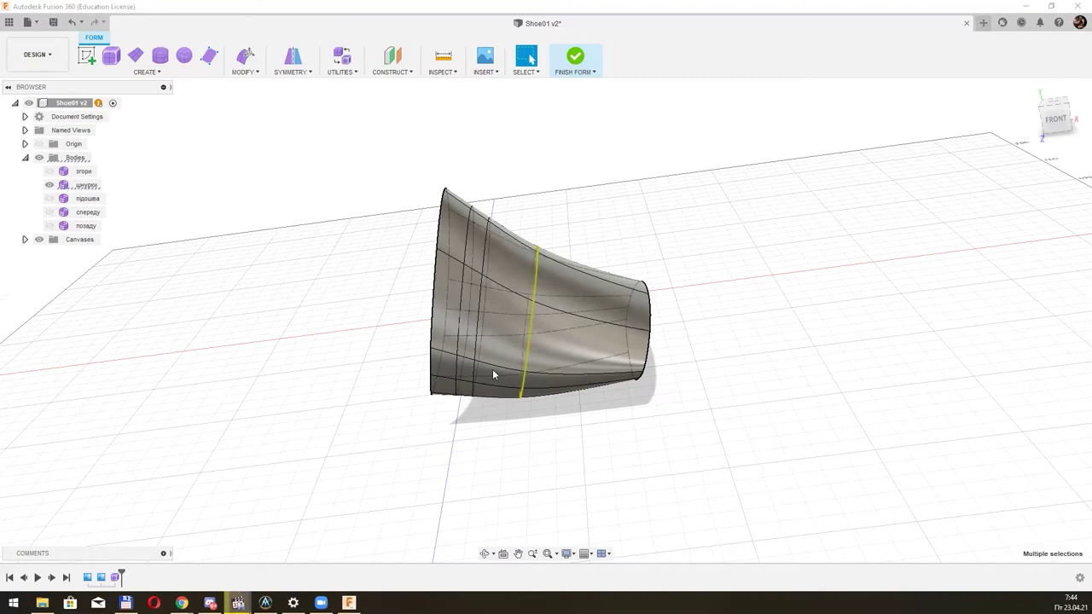
double_click(649, 310)
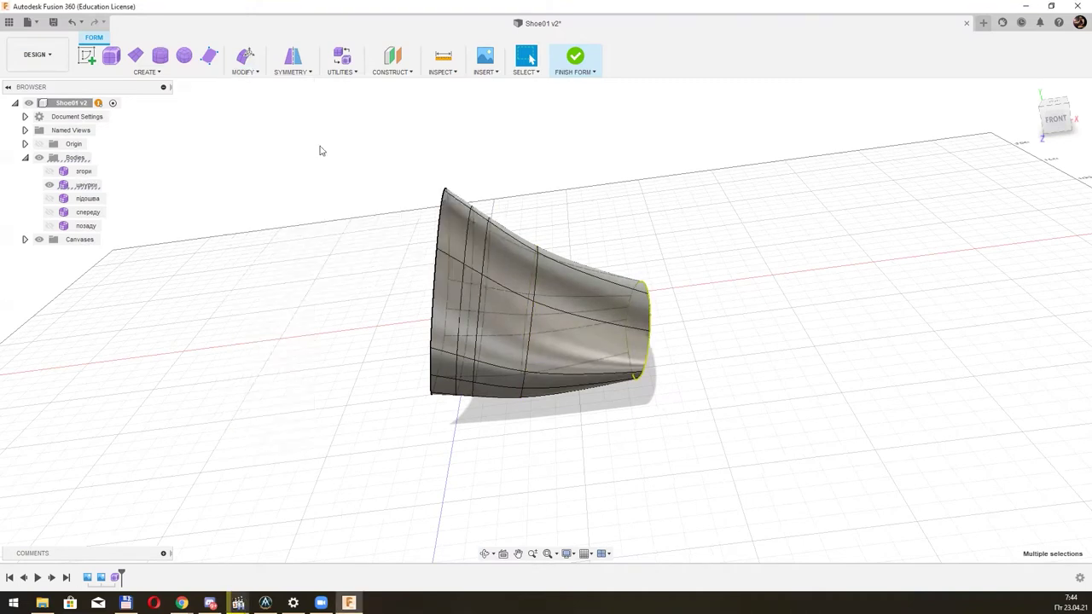
key(alt+e)
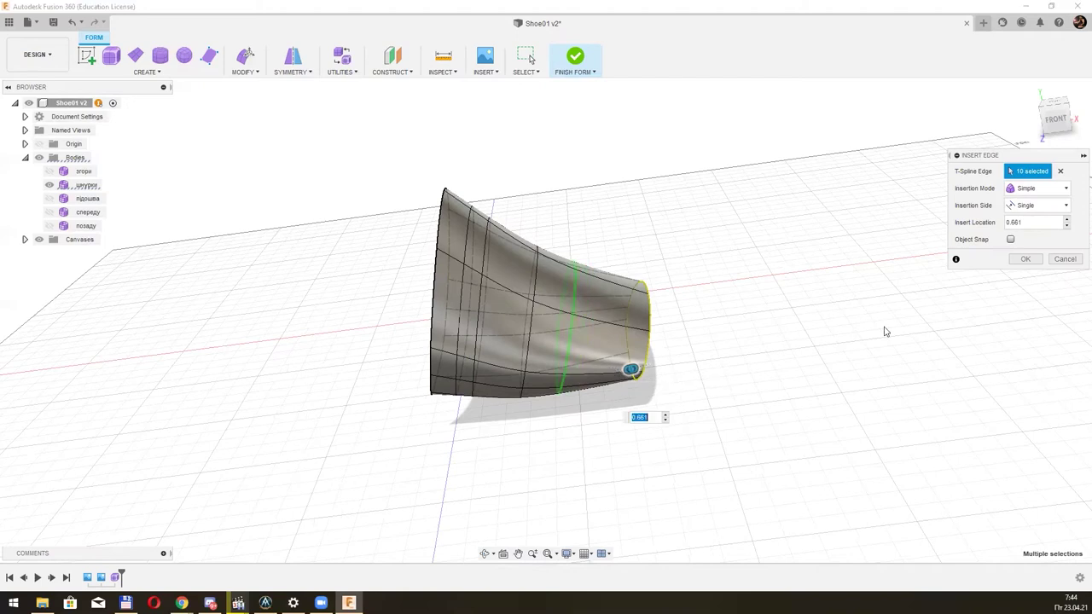
click(1018, 260)
click(241, 72)
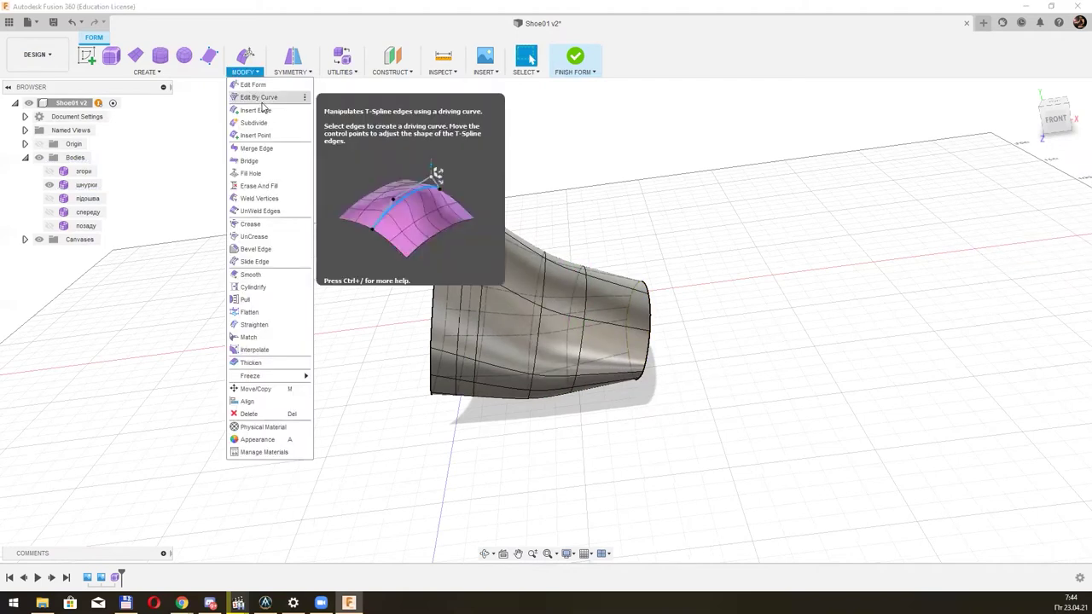
click(265, 97)
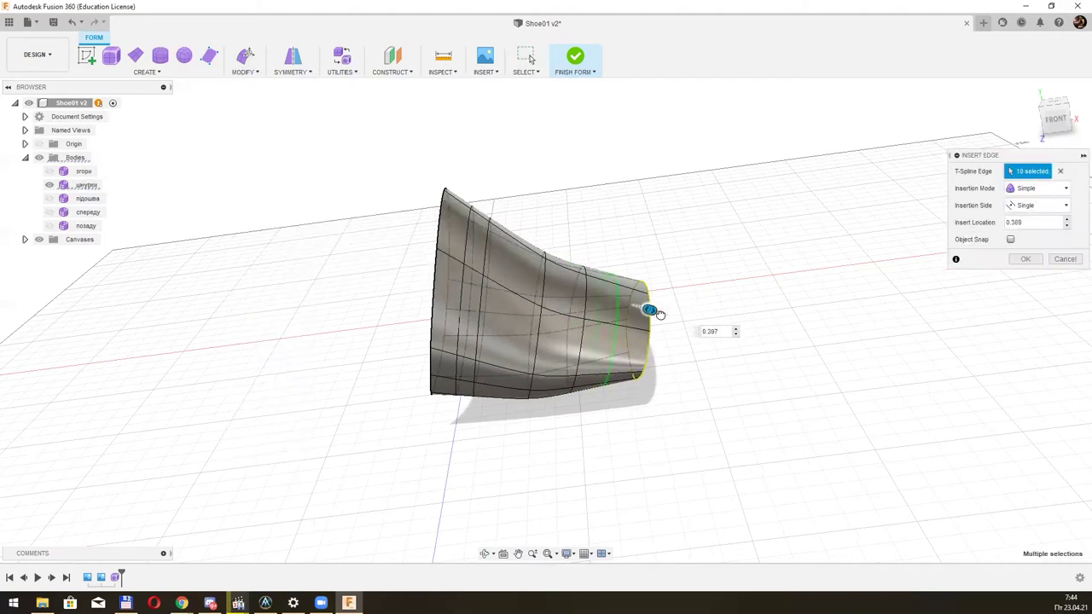
click(1026, 258)
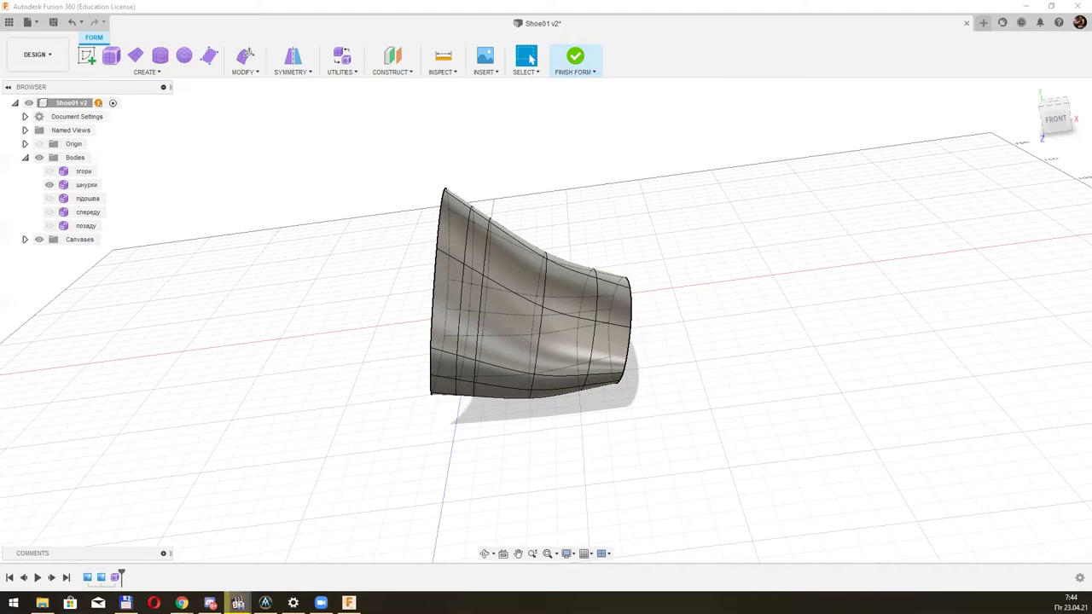
Add two more vertical edge loops along the tube's side.
double_click(542, 328)
click(245, 64)
click(261, 112)
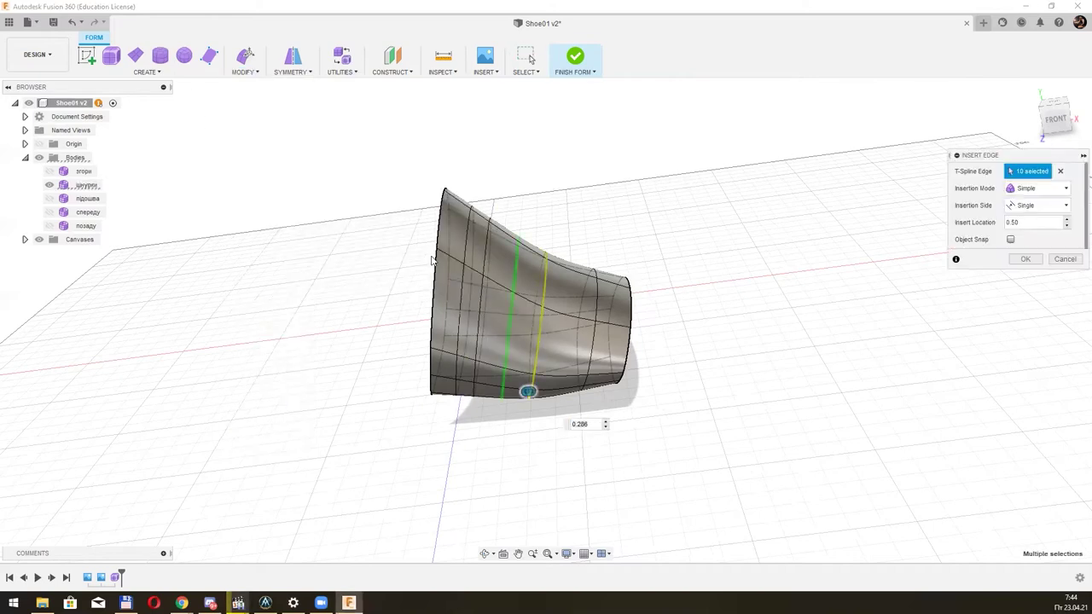
key(Return)
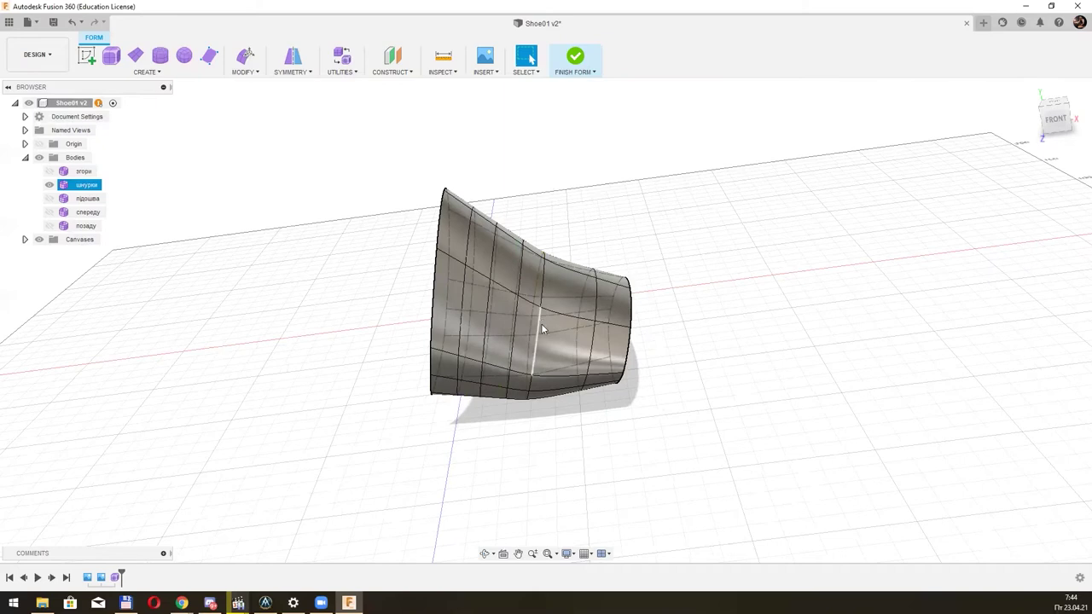
click(591, 341)
click(245, 64)
click(256, 108)
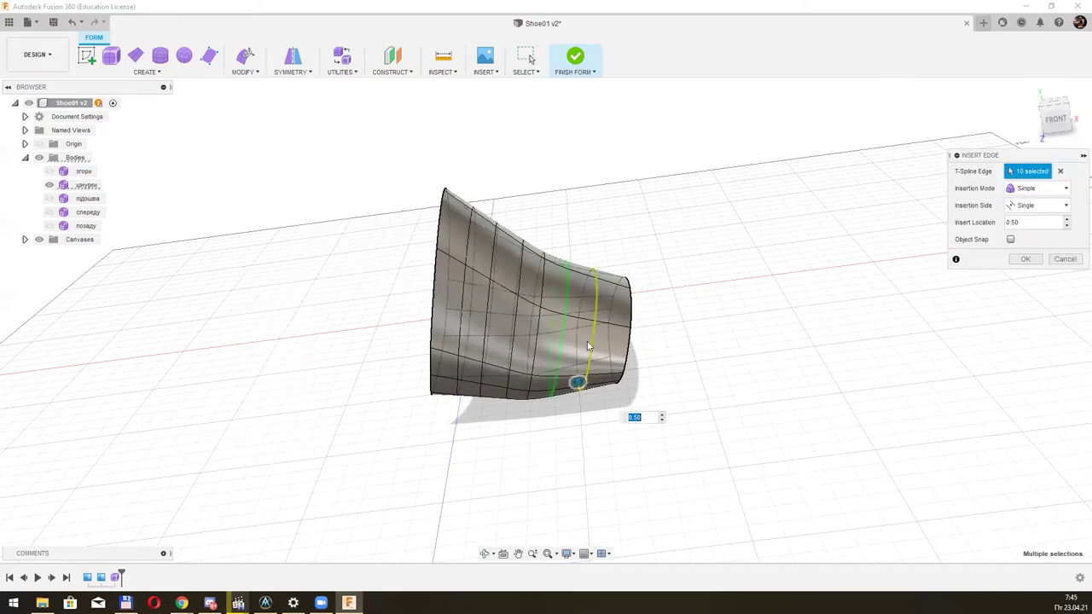
click(1025, 260)
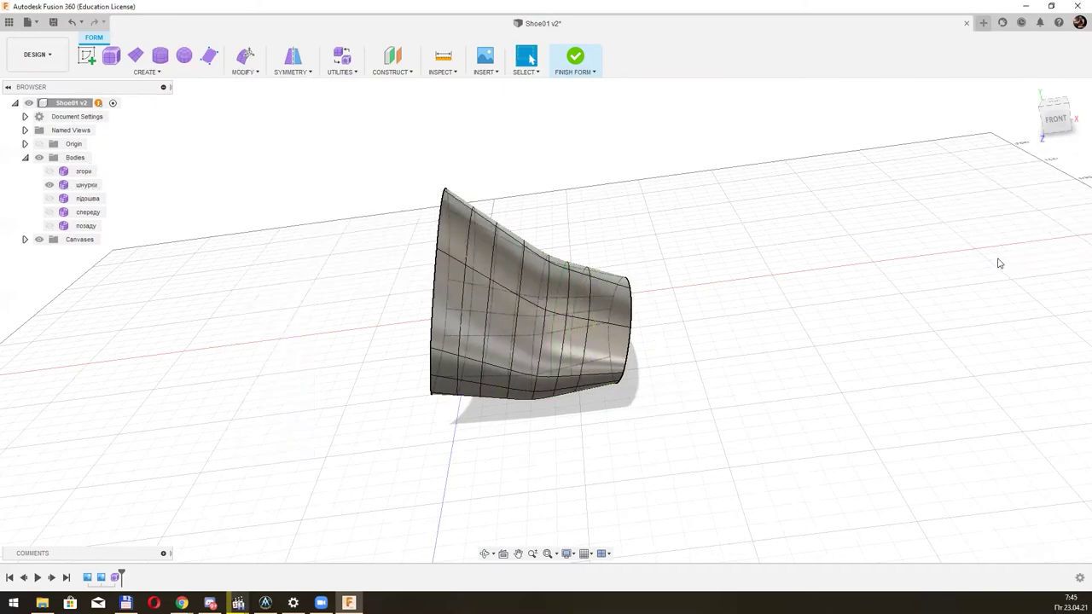
shift+middle_drag(667, 309, 657, 313)
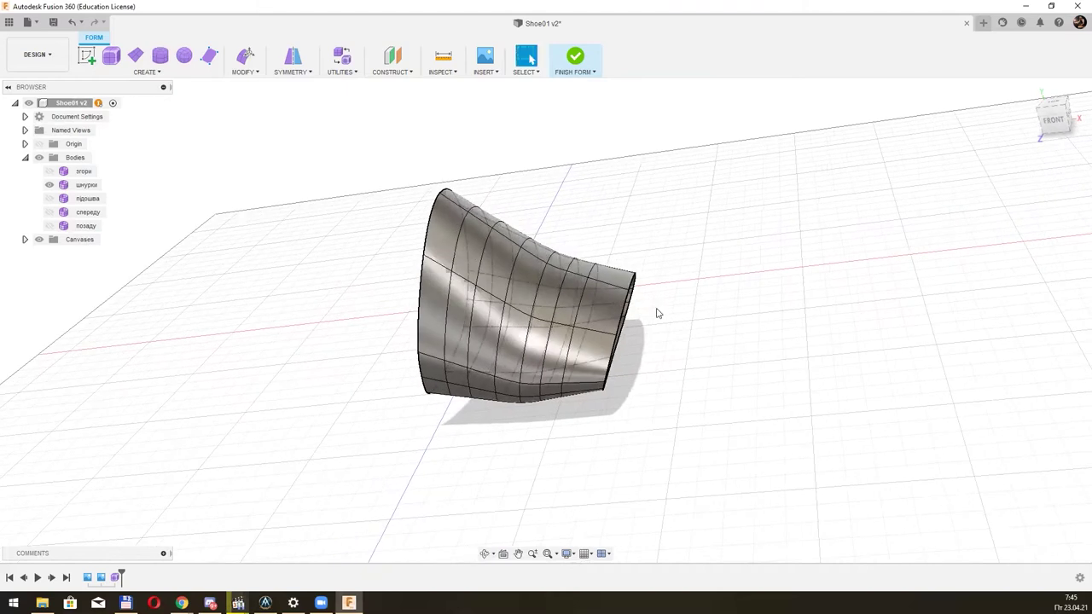
Thicken the шнурки lace section by 5 mm, Soft, Normal.
click(244, 64)
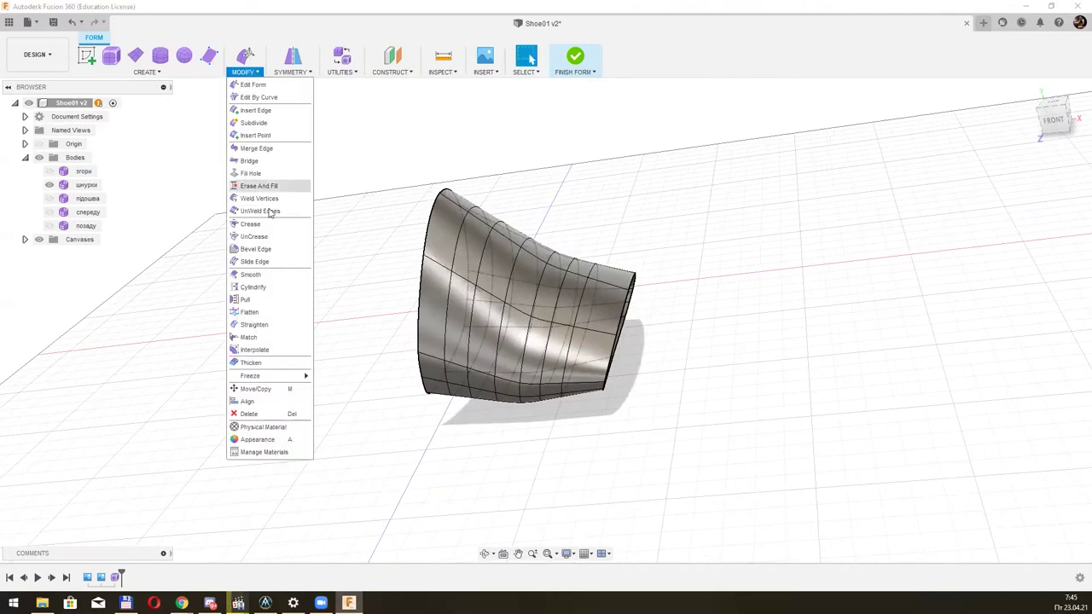
click(256, 359)
click(522, 381)
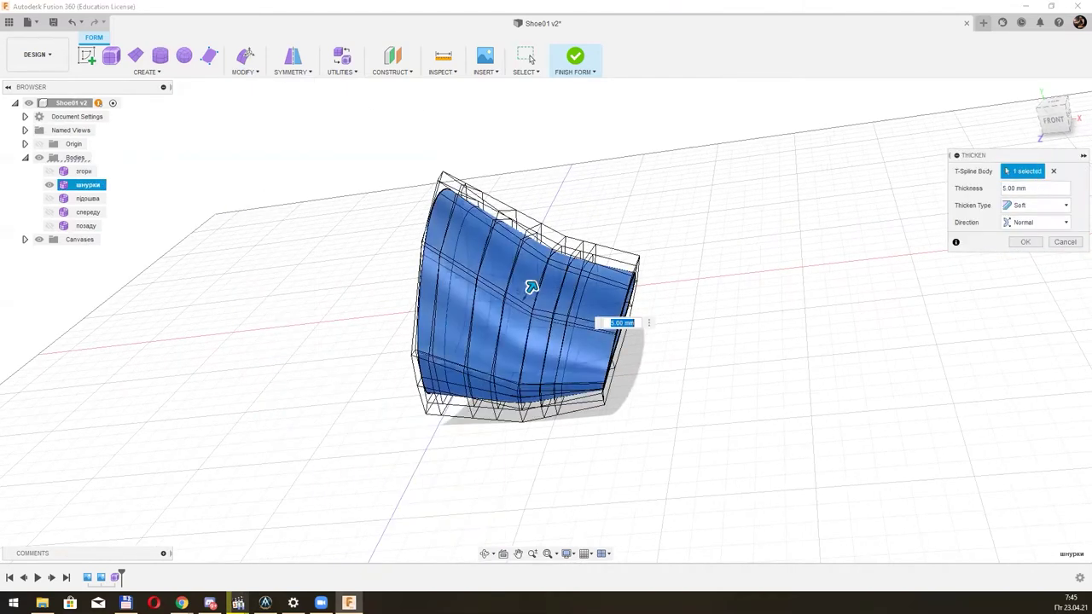
click(1014, 246)
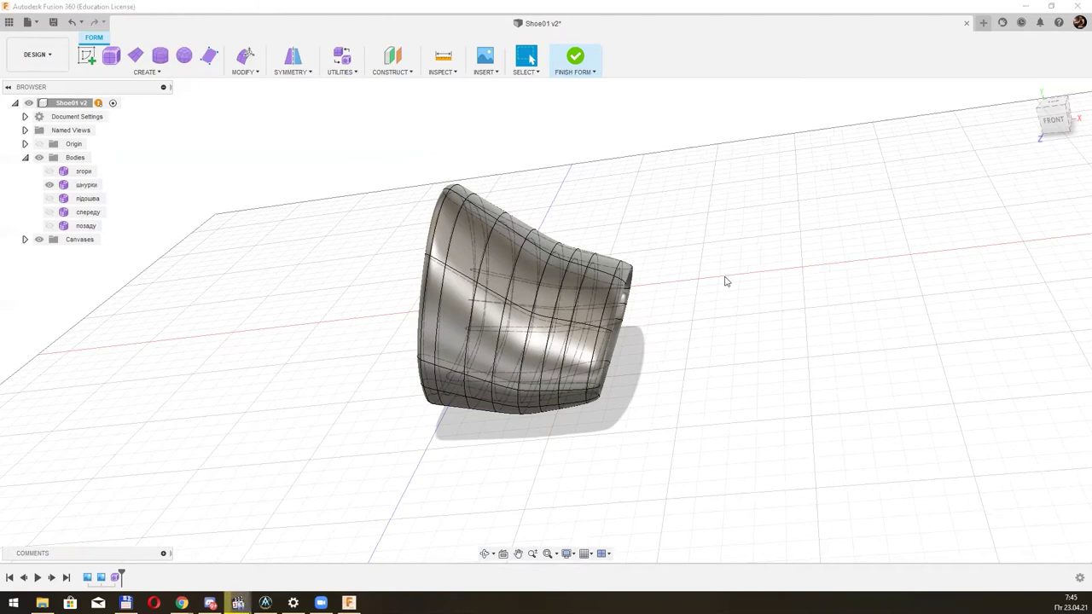
shift+middle_drag(723, 278, 598, 222)
Bridge a first ring of inner and outer faces to cut an opening through the body.
click(245, 72)
click(249, 160)
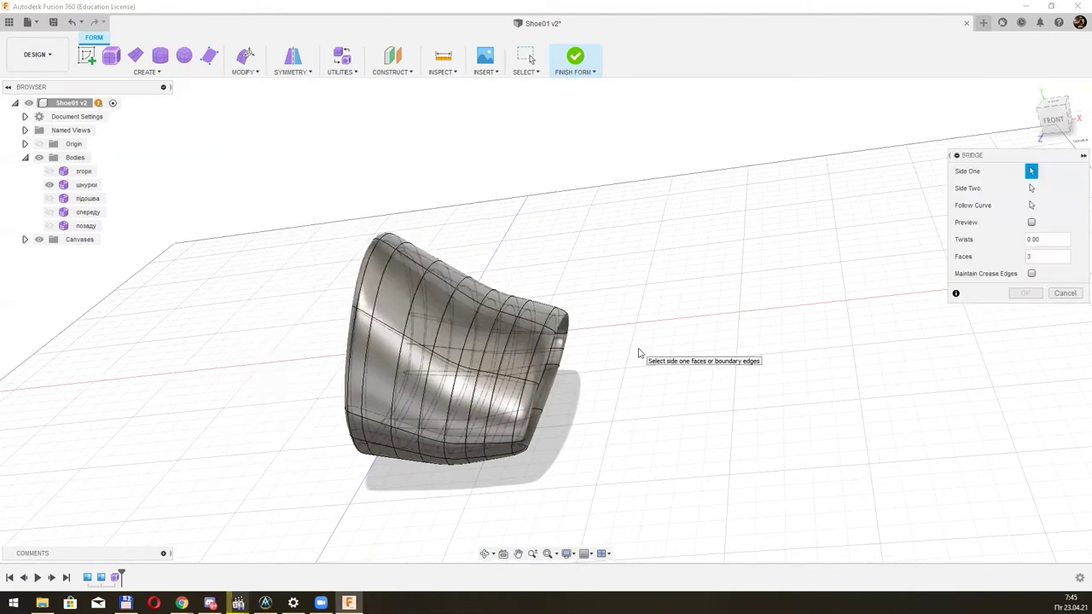
mouse_move(675, 341)
shift+middle_down()
mouse_move(657, 357)
mouse_move(663, 362)
shift+middle_up()
click(488, 437)
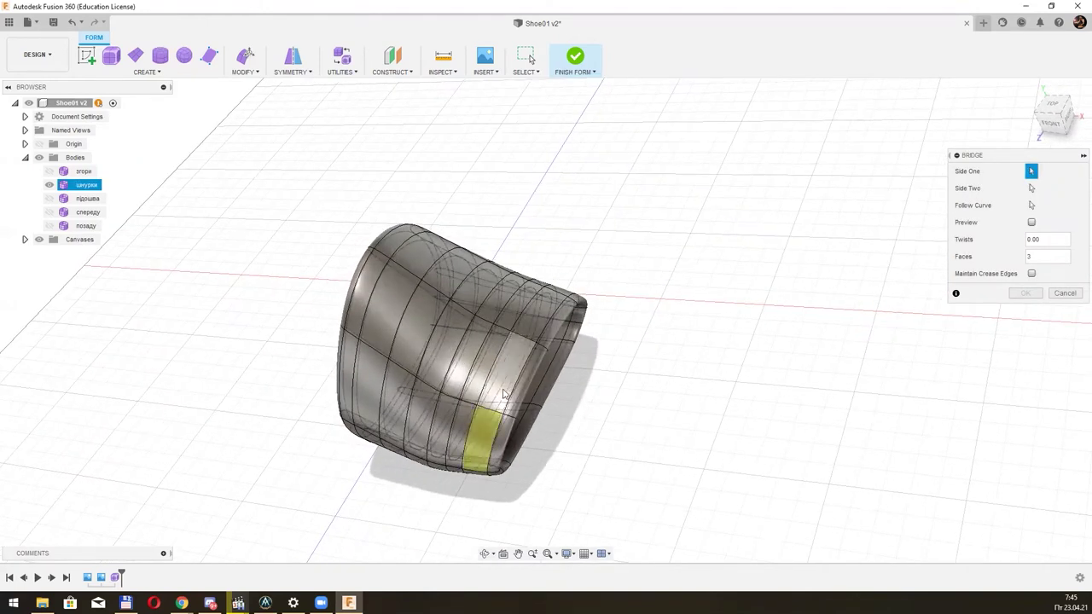
double_click(506, 386)
mouse_move(642, 348)
shift+middle_down()
mouse_move(649, 367)
mouse_move(603, 379)
mouse_move(329, 319)
shift+middle_up()
click(328, 319)
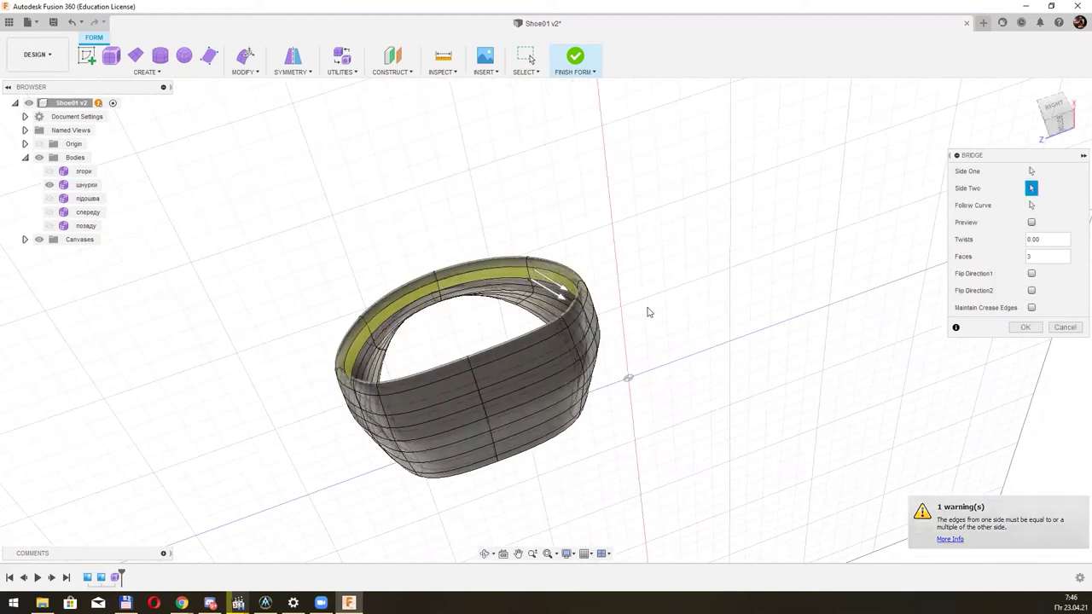
shift+middle_drag(646, 309, 673, 353)
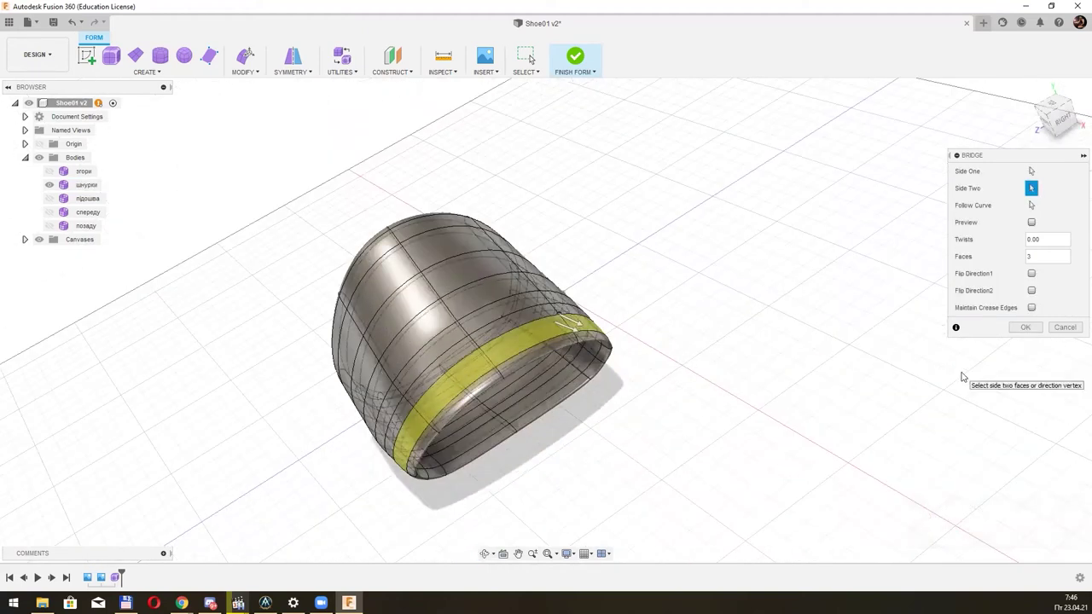
click(1025, 327)
Select a loop of faces around the body and extend it along the inner rim.
shift+middle_drag(919, 336, 427, 407)
double_click(429, 396)
mouse_move(638, 342)
middle_down()
mouse_move(611, 392)
mouse_move(348, 383)
middle_up()
scroll(340, 380, up, 2)
scroll(341, 368, up, 5)
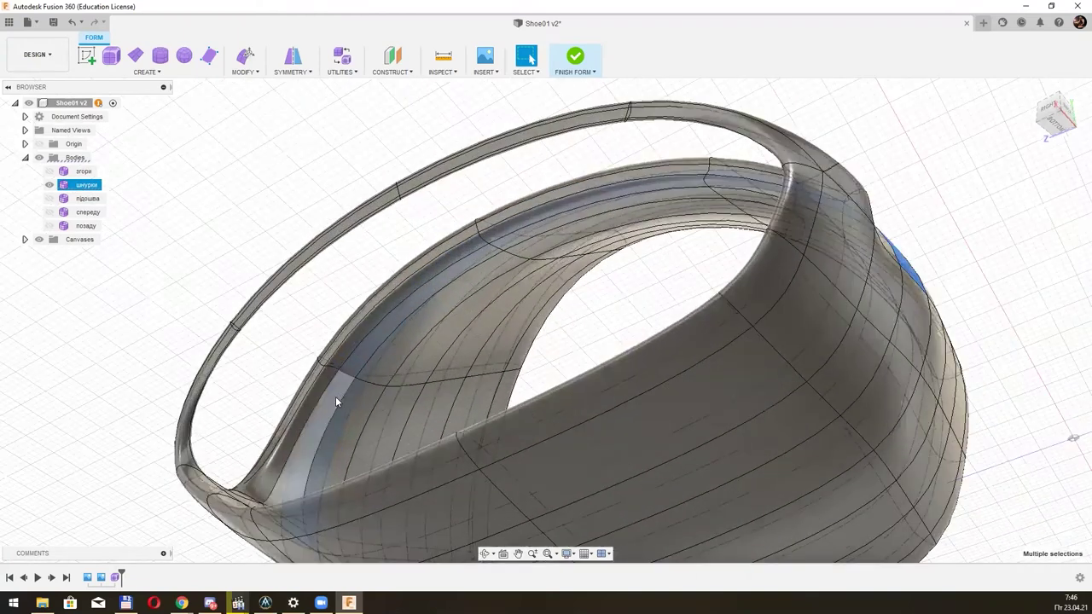
double_click(568, 217)
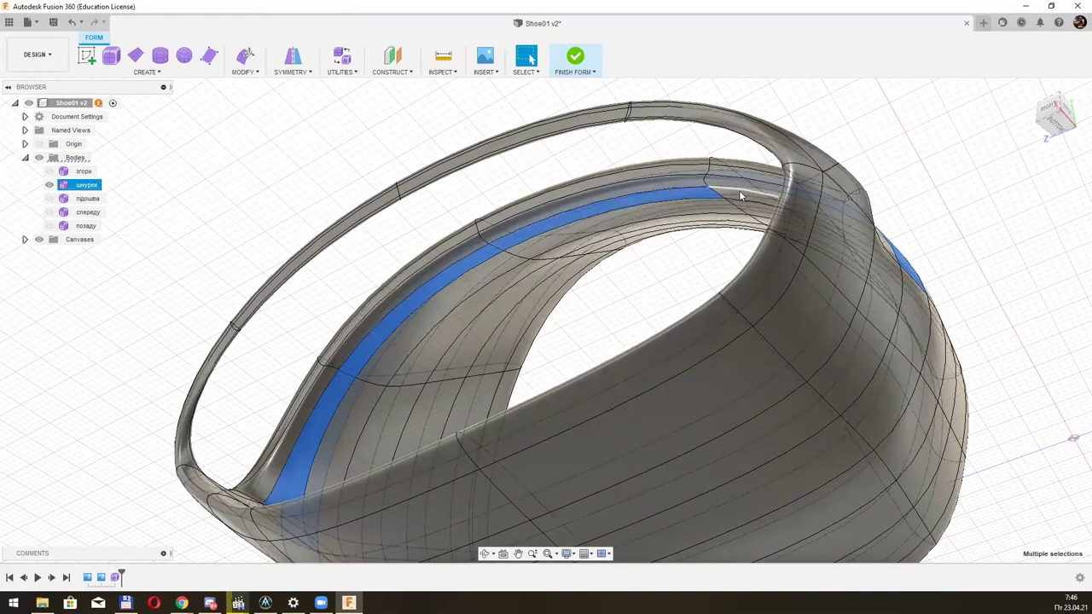
Start a second bridge and select a band of faces around the opening.
click(244, 72)
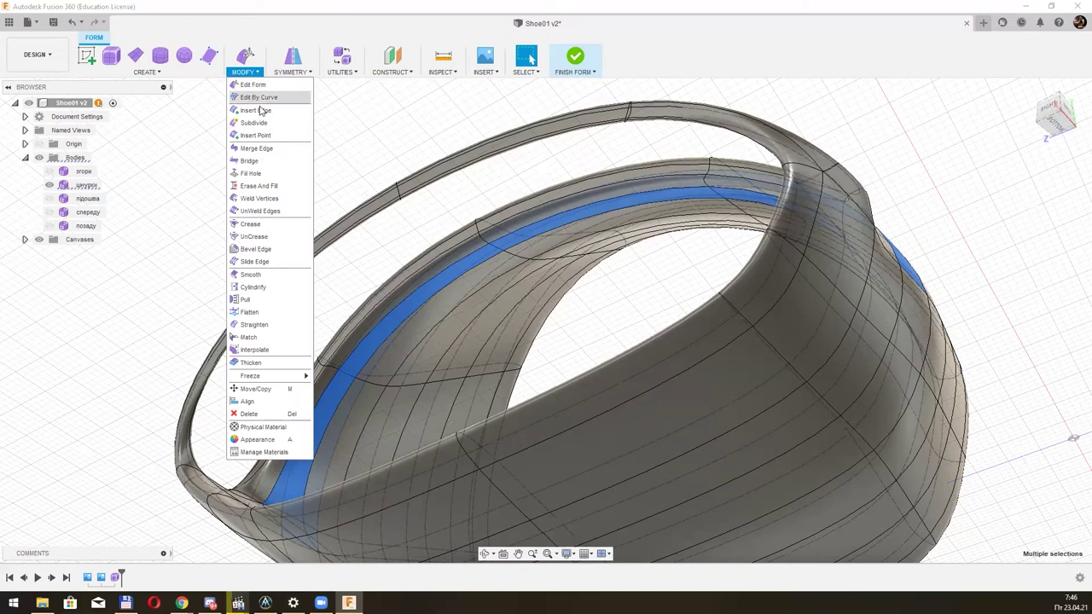
click(275, 168)
shift+middle_drag(478, 265, 512, 304)
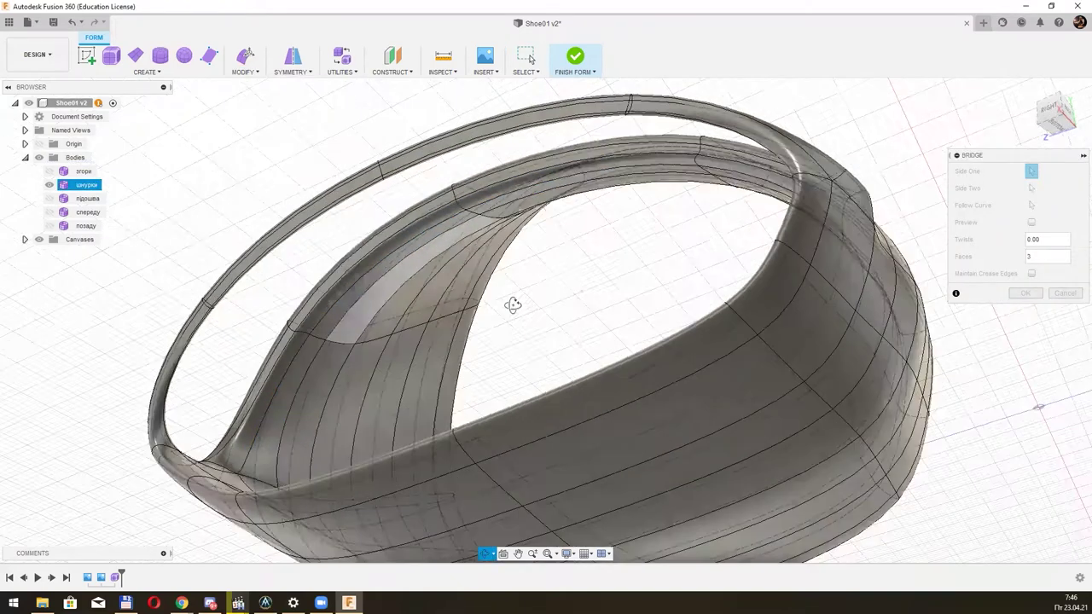
scroll(495, 305, up, 5)
scroll(557, 372, up, 3)
scroll(557, 368, down, 2)
scroll(541, 361, down, 3)
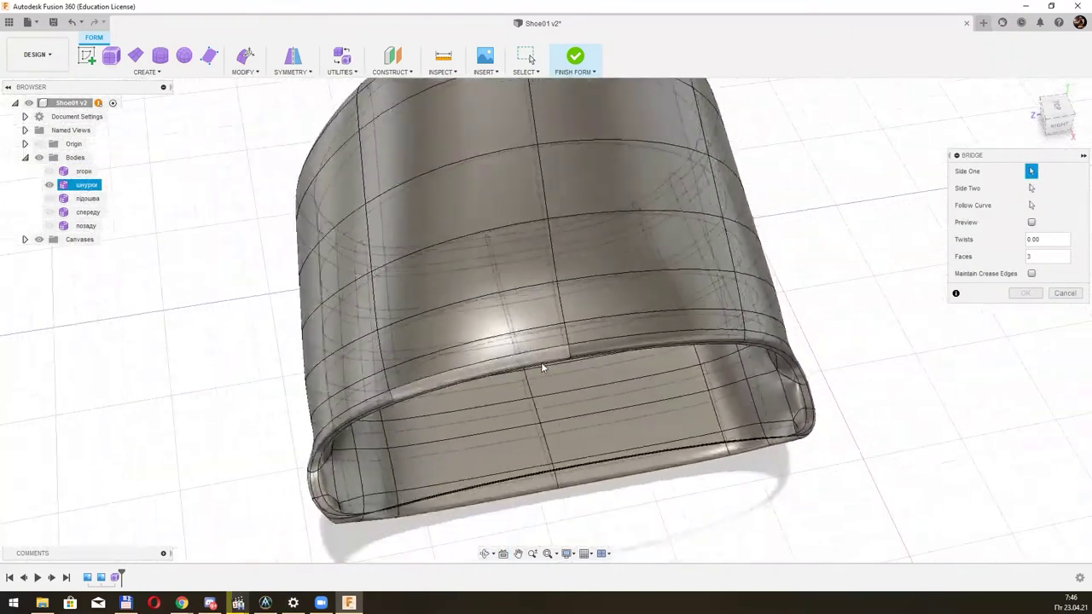
mouse_move(361, 393)
mouse_down()
mouse_move(580, 337)
mouse_move(768, 328)
mouse_up()
shift+middle_drag(767, 328, 757, 227)
shift+middle_drag(635, 362, 472, 308)
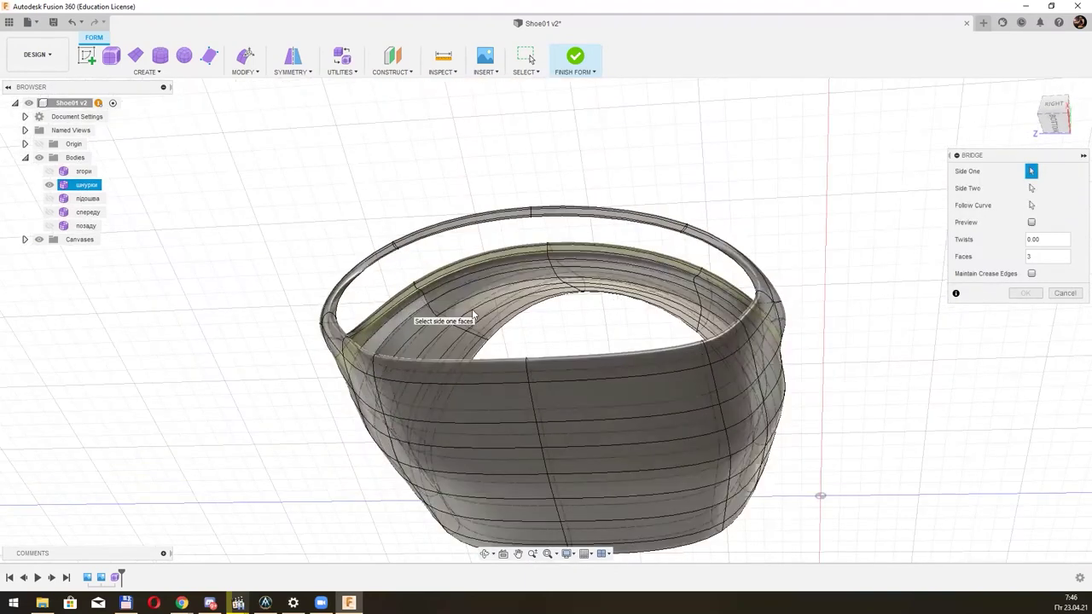
middle_drag(527, 268, 546, 324)
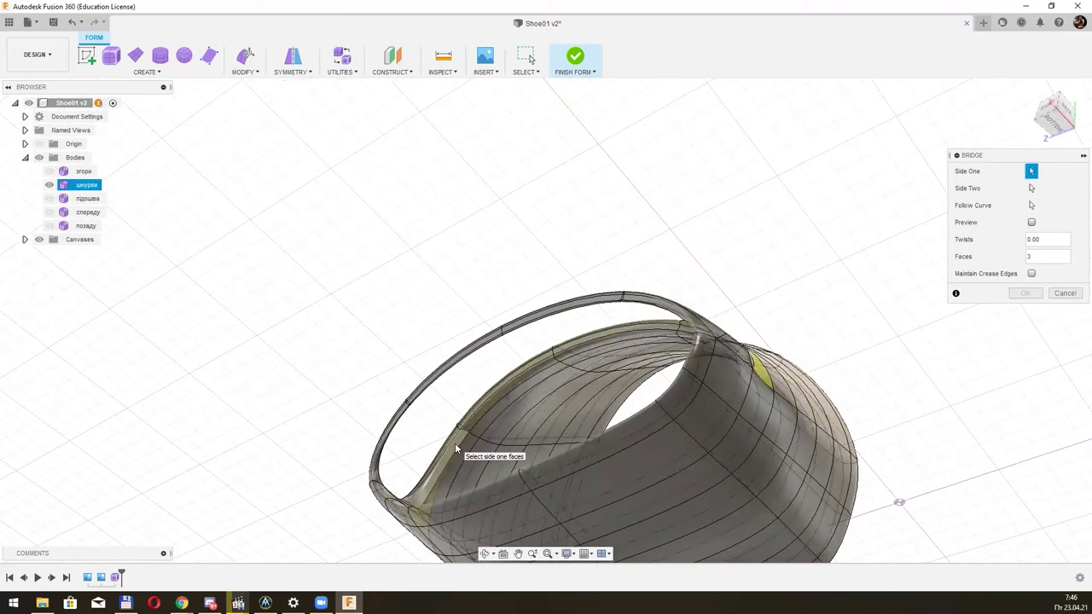
Pick faces for the first bridge side, then cancel that bridge attempt.
click(455, 443)
mouse_move(454, 443)
shift+middle_down()
mouse_move(637, 462)
mouse_move(494, 418)
mouse_move(500, 429)
shift+middle_up()
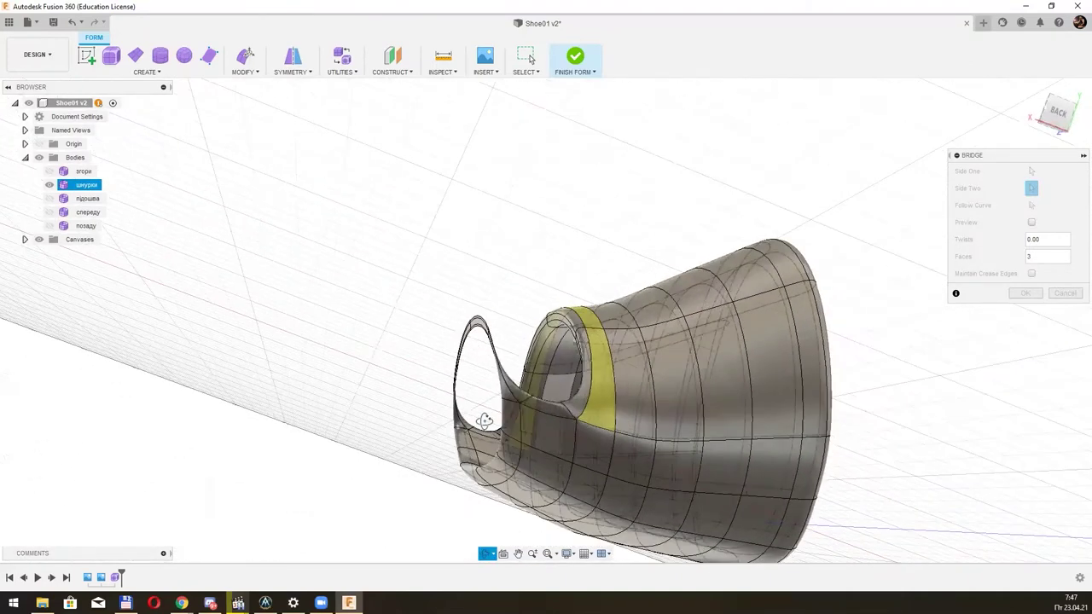
click(501, 429)
mouse_move(501, 429)
shift+middle_down()
mouse_move(524, 272)
mouse_move(783, 439)
mouse_move(529, 401)
mouse_move(719, 310)
mouse_move(684, 314)
shift+middle_up()
key(Escape)
Rerun Bridge on the selected band to open the strap loops, then hide шнурки.
click(245, 72)
click(255, 214)
mouse_move(597, 358)
shift+middle_down()
mouse_move(757, 397)
mouse_move(509, 344)
mouse_move(945, 315)
mouse_move(506, 412)
mouse_move(597, 367)
shift+middle_up()
key(Escape)
key(Escape)
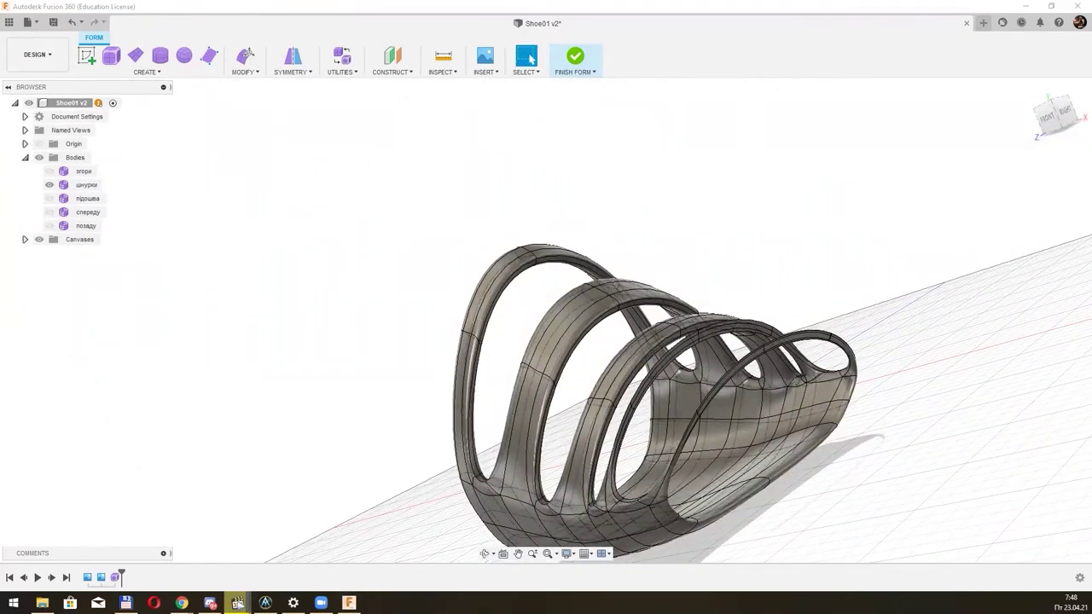
click(49, 184)
Show the підошва body in front view and delete its upper faces above the sole.
click(49, 198)
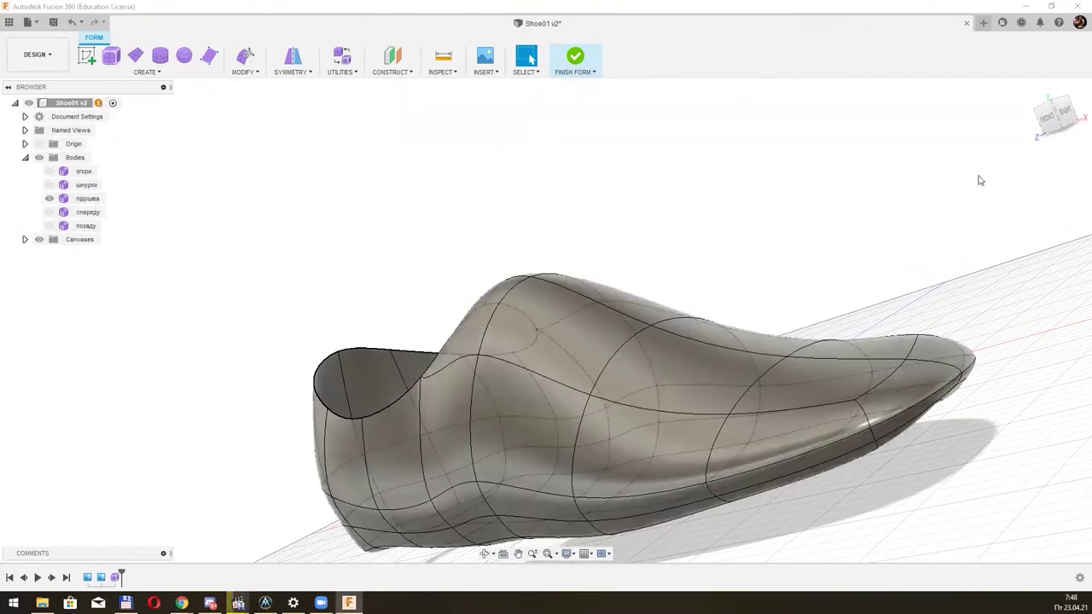
click(1046, 118)
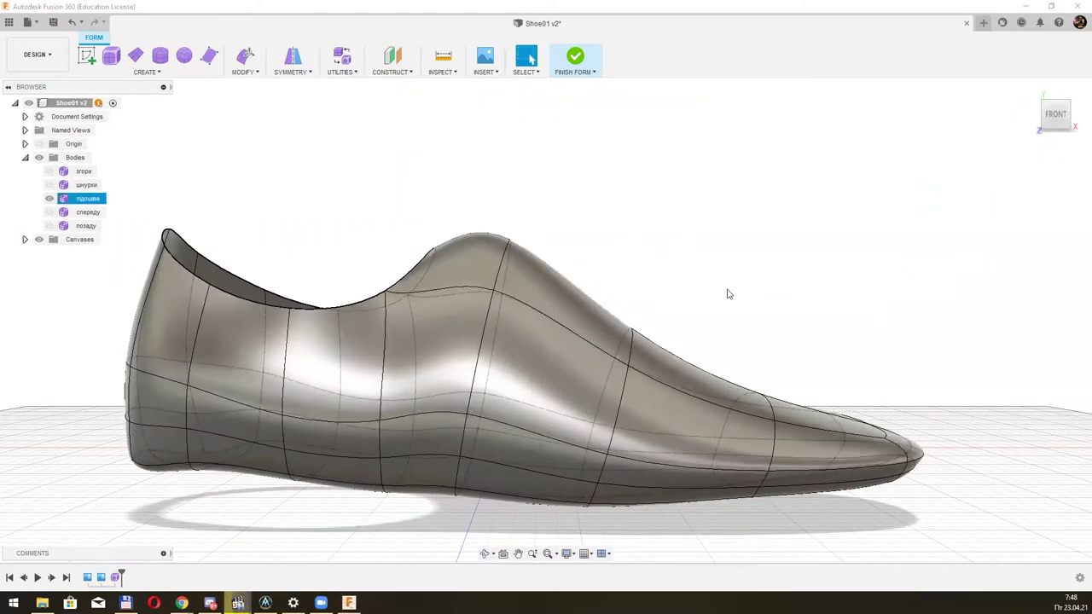
drag(975, 312, 174, 375)
drag(987, 208, 64, 413)
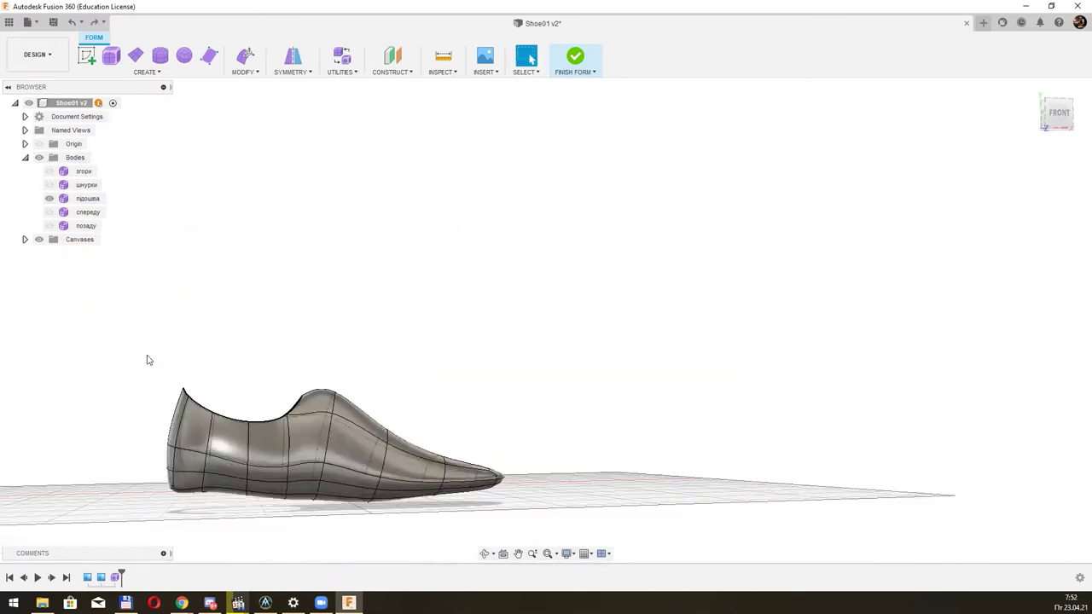
drag(147, 360, 510, 440)
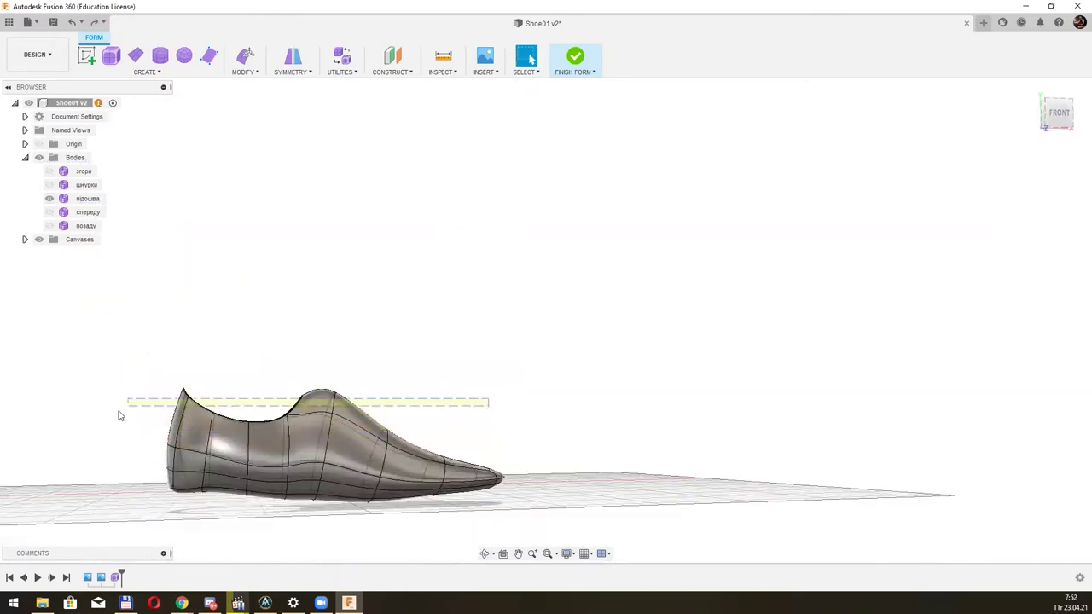
drag(488, 402, 117, 415)
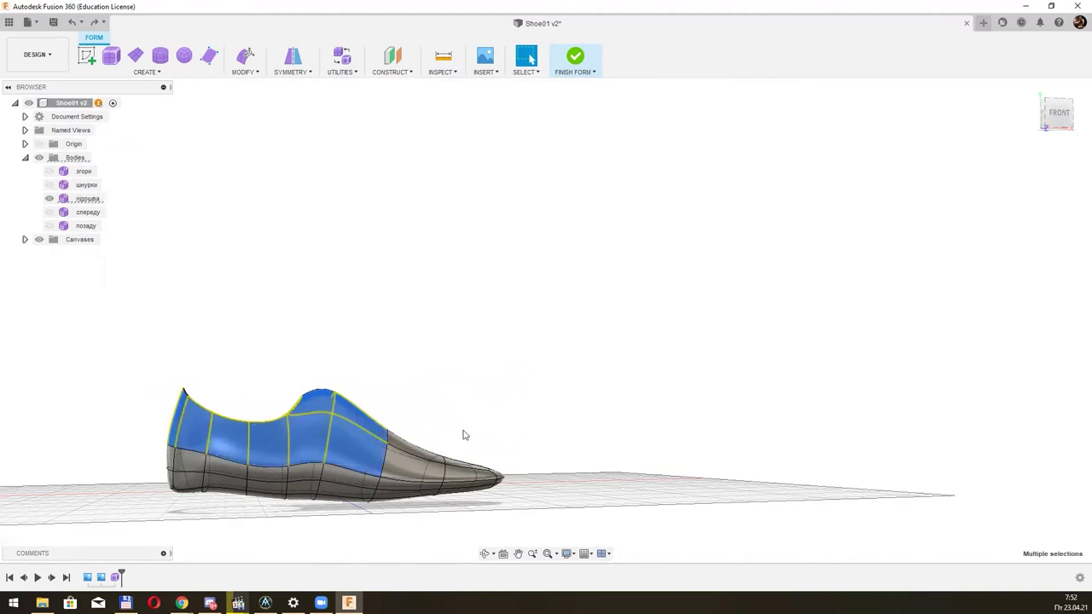
key(Delete)
Delete the raised toe faces, heel collar and remaining raised faces from the sole.
drag(364, 409, 512, 476)
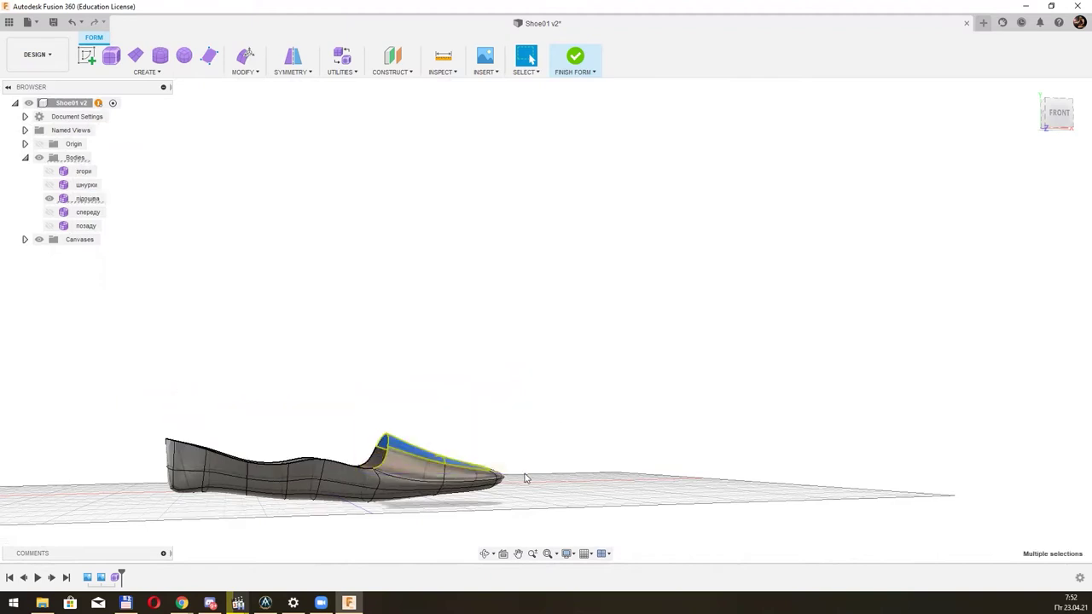
key(Delete)
mouse_move(129, 409)
mouse_down()
mouse_move(399, 457)
mouse_move(91, 465)
mouse_up()
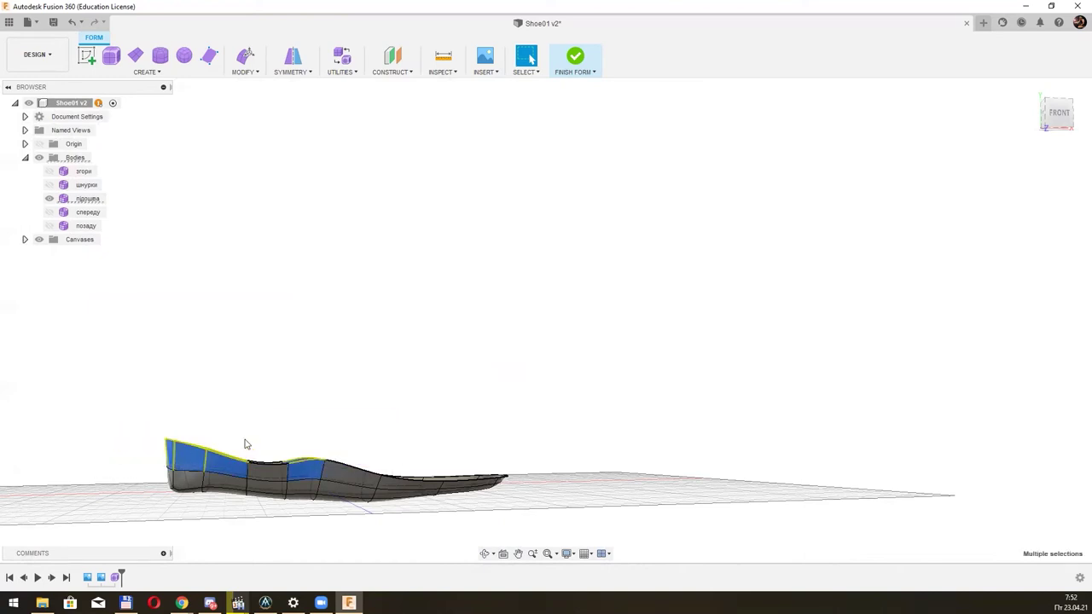
key(Delete)
click(290, 465)
key(Delete)
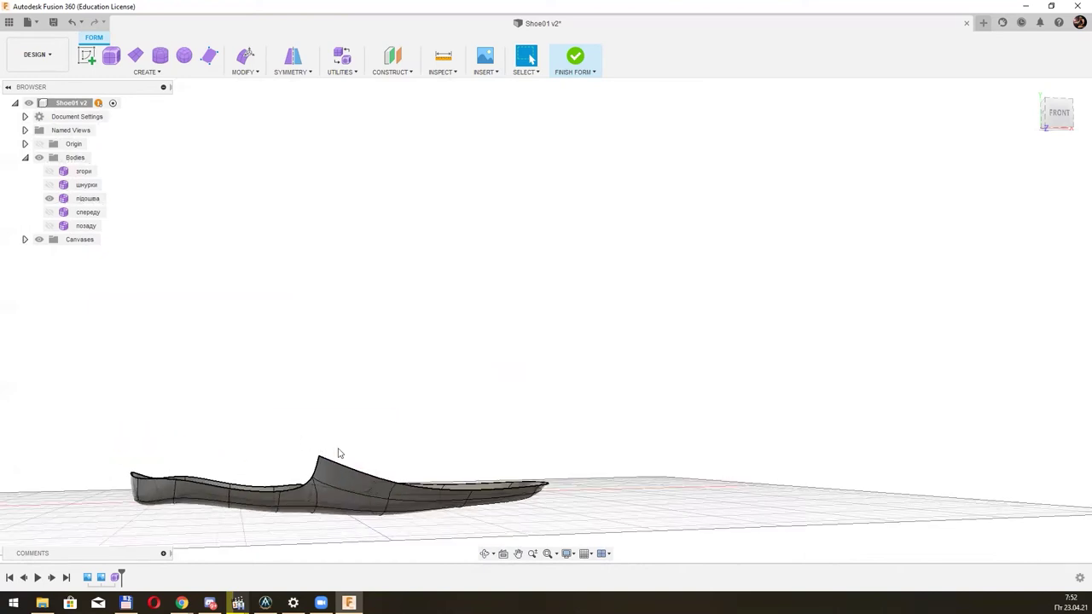
click(343, 465)
key(Delete)
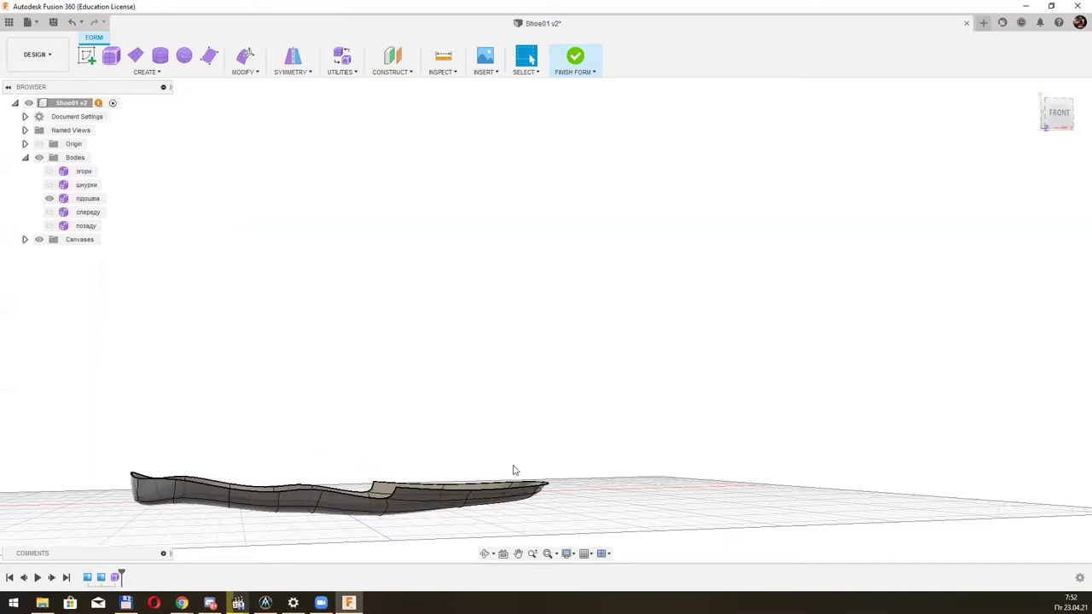
Select the faces and edges of the upturned toe flap and inspect the sole from several angles.
mouse_move(358, 445)
shift+middle_down()
mouse_move(402, 443)
mouse_move(346, 441)
mouse_move(422, 463)
shift+middle_up()
double_click(415, 486)
click(528, 453)
mouse_move(563, 409)
shift+middle_down()
mouse_move(556, 424)
mouse_move(555, 385)
mouse_move(544, 427)
mouse_move(512, 452)
mouse_move(561, 475)
mouse_move(519, 457)
shift+middle_up()
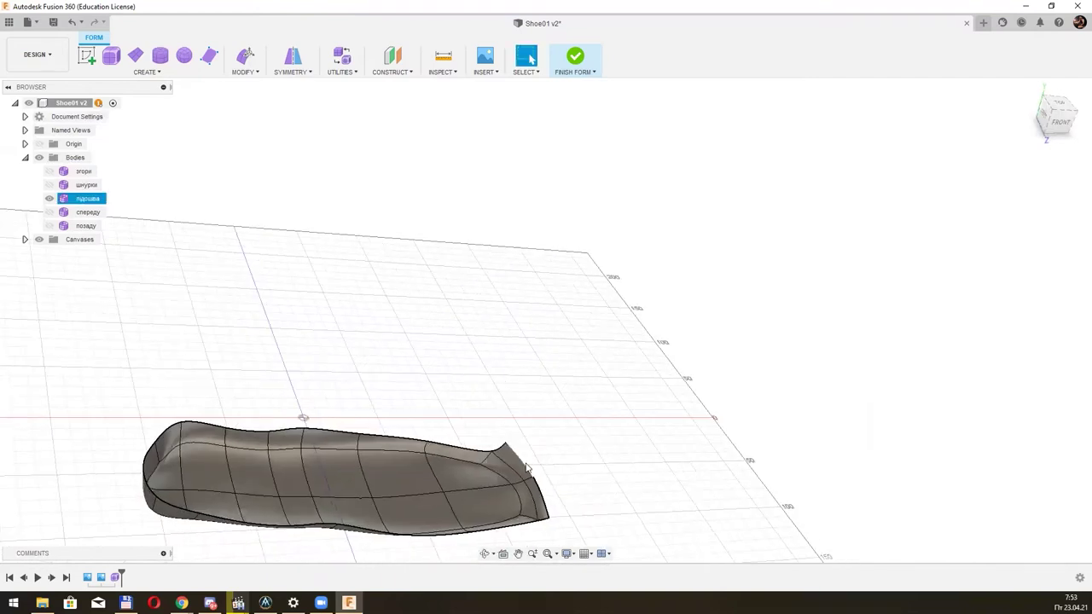
click(520, 461)
shift+middle_drag(539, 499, 528, 499)
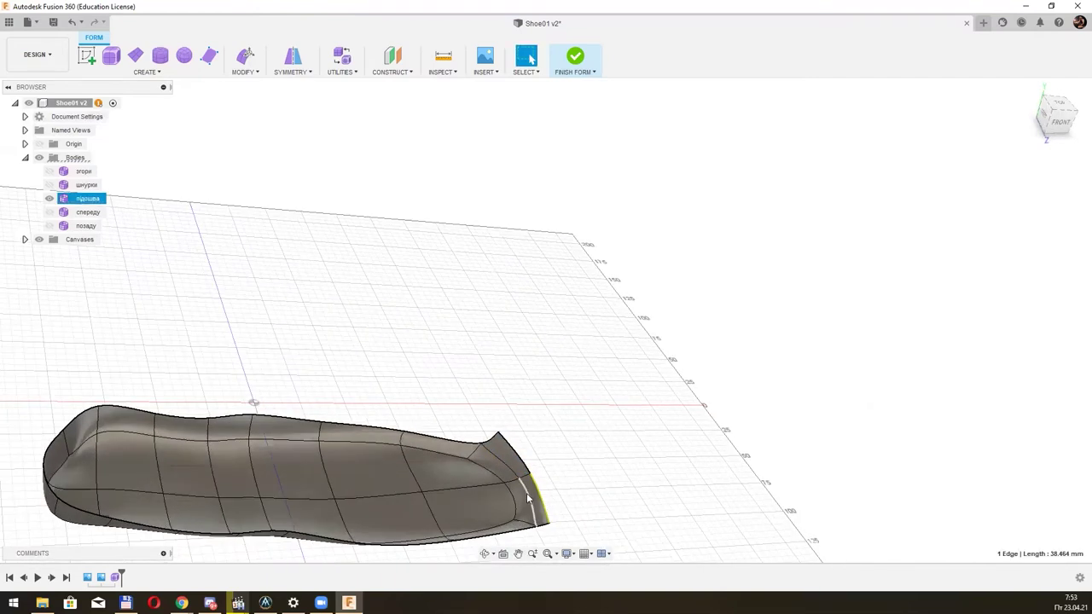
shift+click(526, 466)
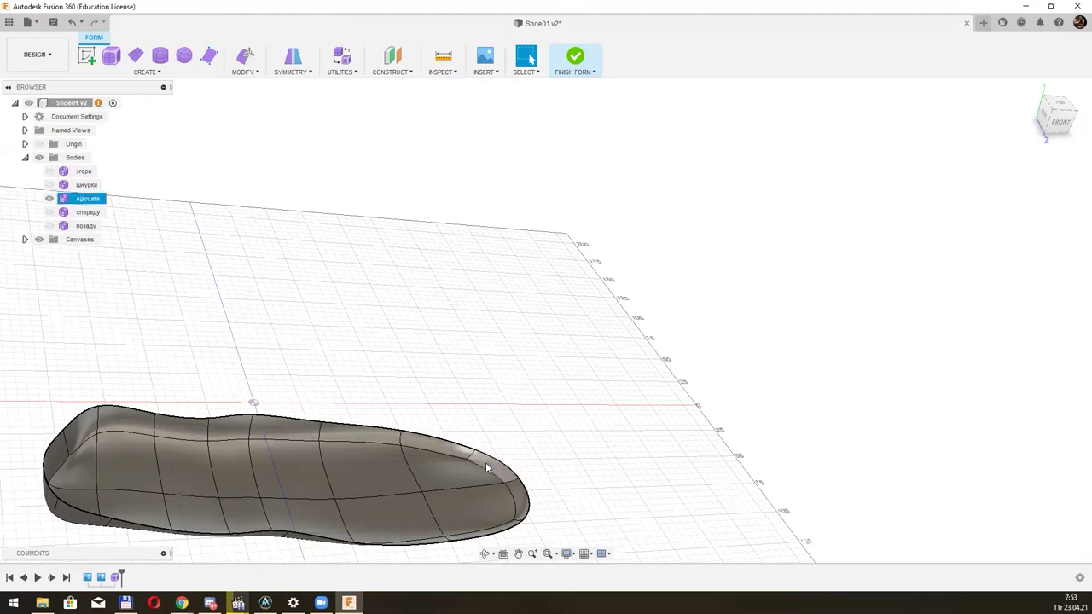
shift+middle_drag(487, 458, 482, 430)
mouse_move(424, 372)
middle_down()
mouse_move(523, 342)
mouse_move(543, 292)
mouse_move(524, 305)
middle_up()
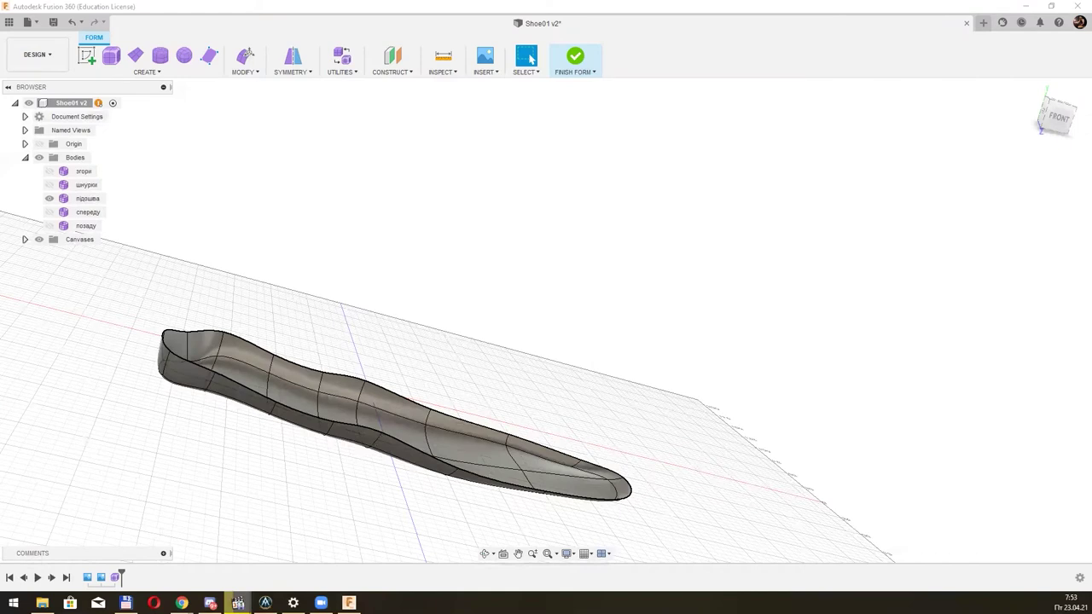
mouse_move(428, 340)
shift+middle_down()
mouse_move(480, 348)
mouse_move(461, 348)
mouse_move(590, 331)
mouse_move(633, 283)
mouse_move(617, 341)
mouse_move(657, 280)
mouse_move(639, 308)
mouse_move(580, 276)
shift+middle_up()
Start thickening the підошва sole body with the direction set to Axis.
click(244, 72)
click(256, 363)
click(430, 409)
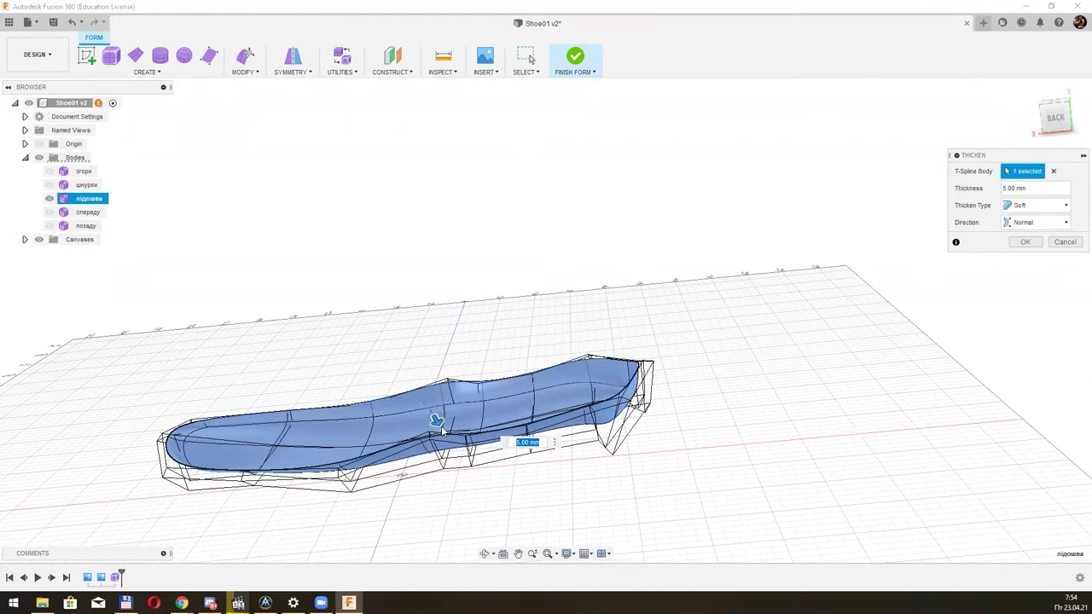
drag(444, 435, 447, 441)
click(1032, 222)
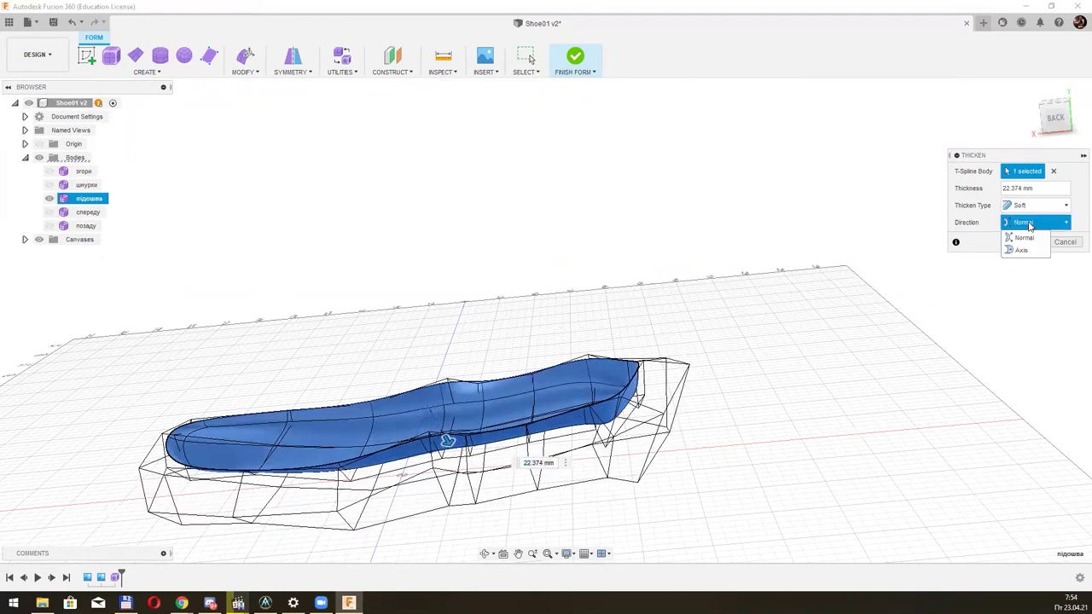
click(1015, 247)
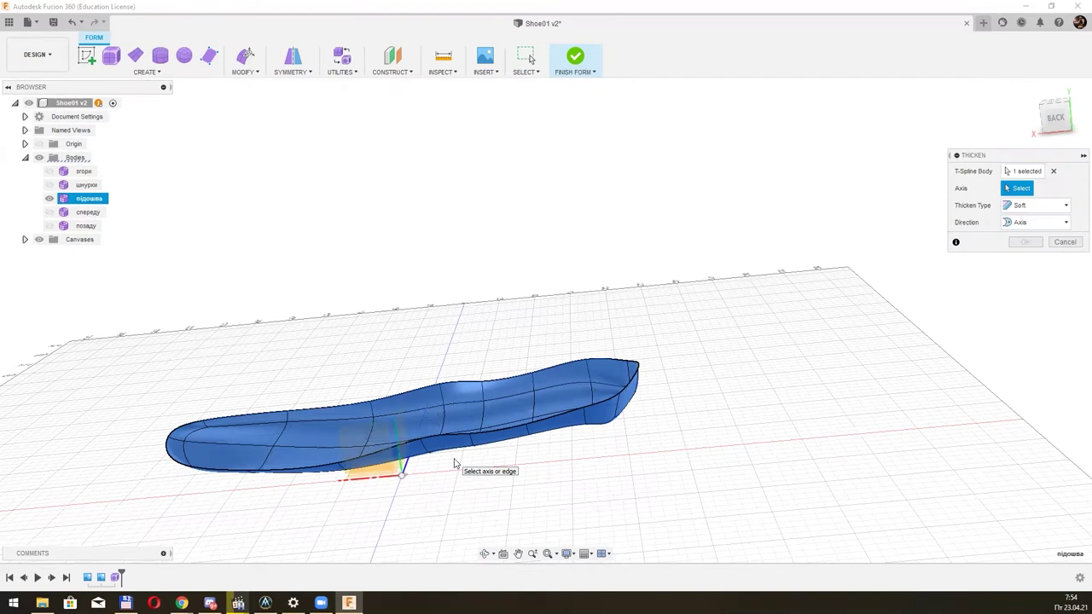
Pick the vertical axis and drag the thickness downward to about -15.53 mm.
shift+middle_drag(454, 464, 456, 461)
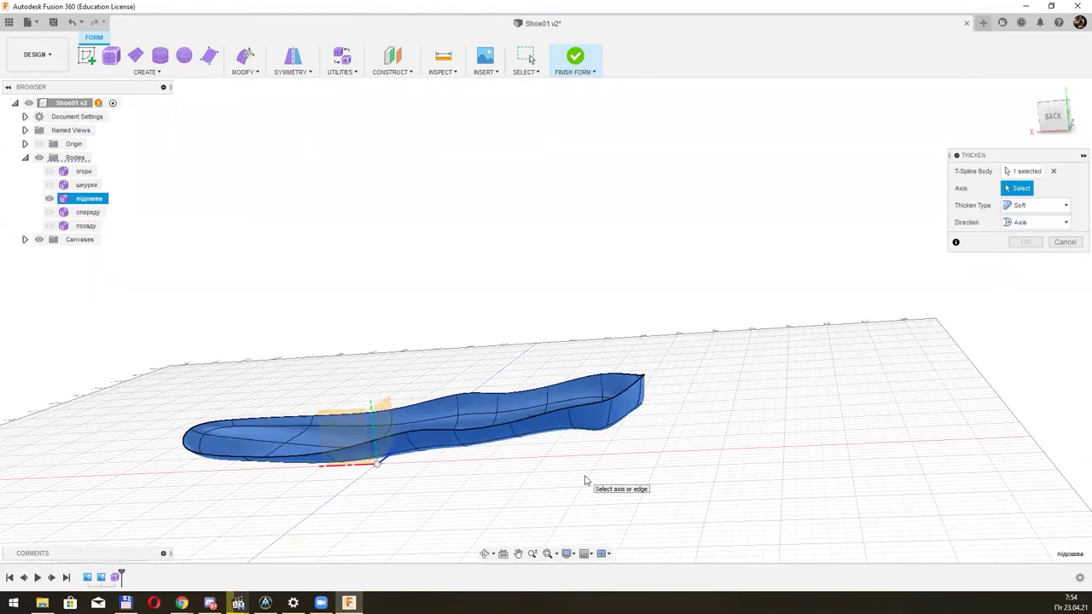
click(374, 447)
mouse_move(362, 372)
mouse_down()
mouse_move(369, 459)
mouse_move(372, 447)
mouse_up()
shift+middle_drag(372, 448, 512, 466)
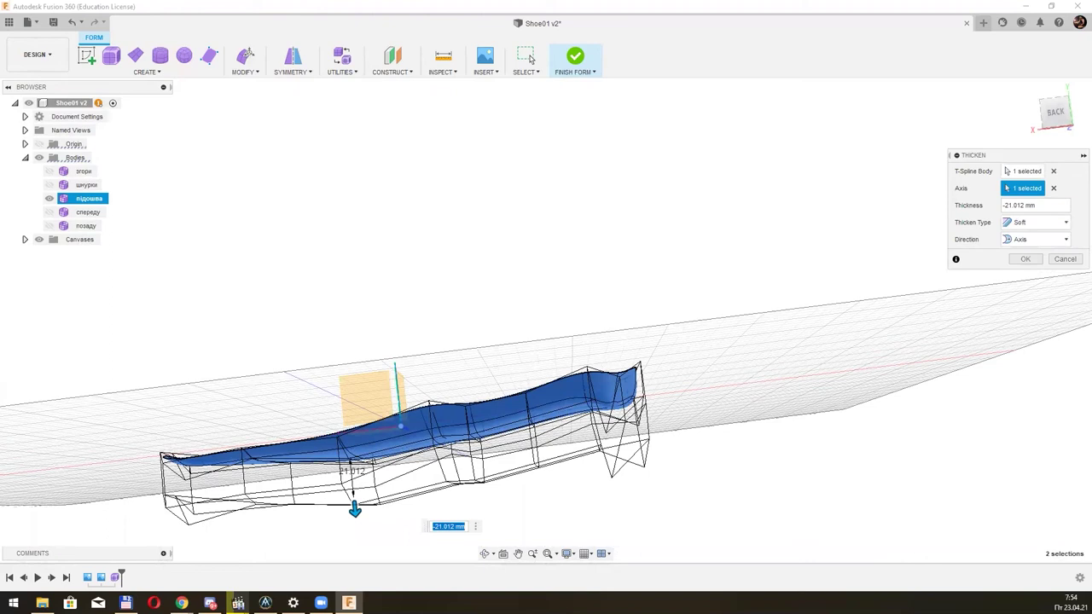
key(alt+Tab)
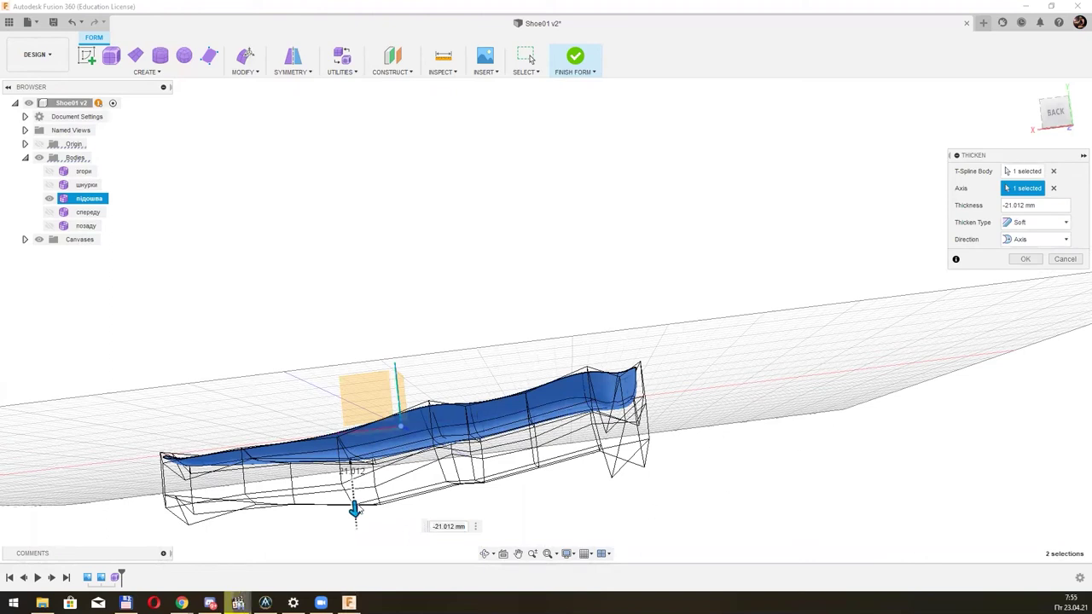
drag(356, 517, 354, 500)
Set the thicken type to Sharp and confirm the thickening.
click(1039, 223)
click(1023, 238)
click(1022, 260)
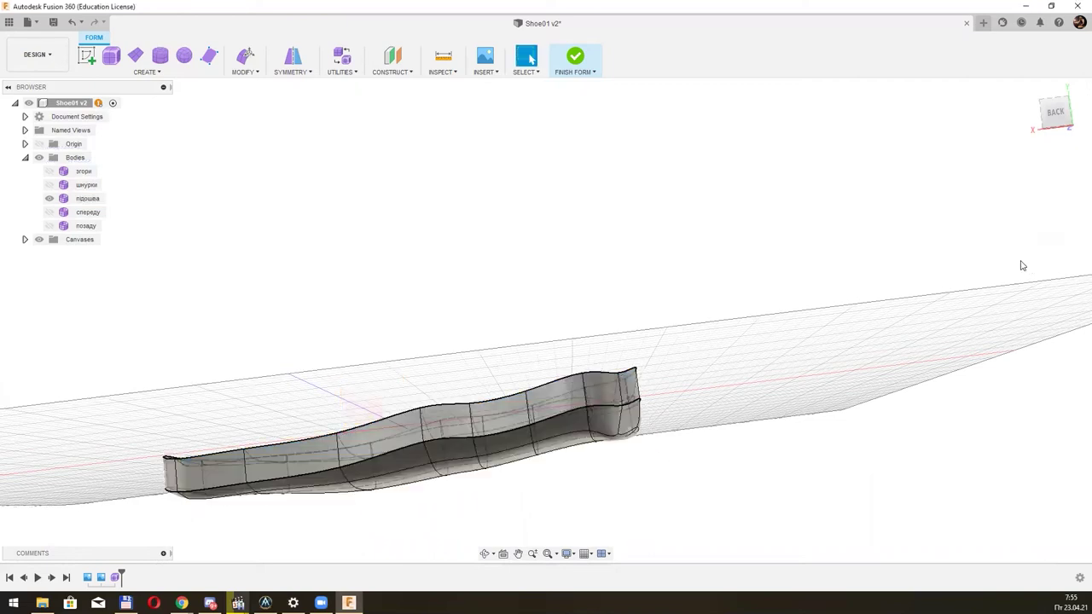
drag(750, 372, 744, 427)
click(526, 56)
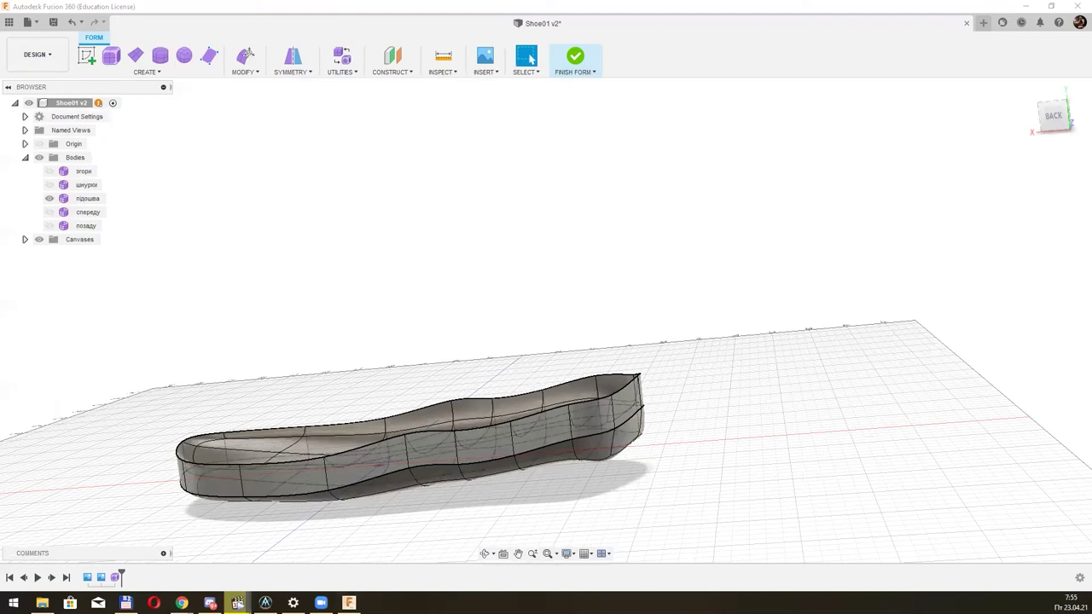
click(1054, 115)
mouse_move(523, 359)
shift+middle_down()
mouse_move(479, 333)
mouse_move(504, 324)
shift+middle_up()
click(226, 435)
click(193, 496)
double_click(292, 419)
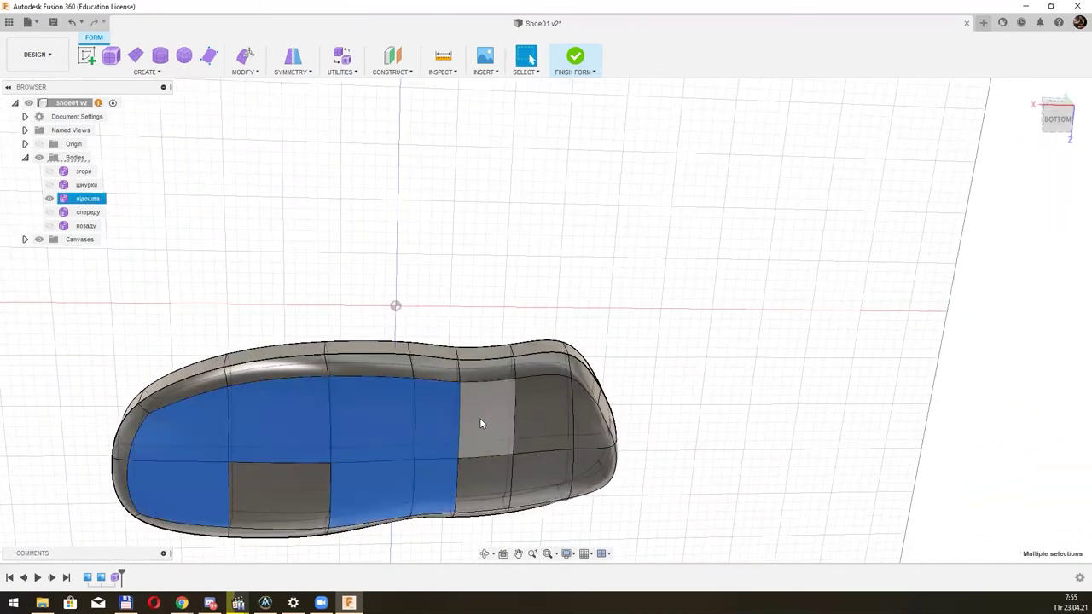
click(554, 423)
shift+click(290, 499)
mouse_move(290, 499)
shift+middle_down()
mouse_move(519, 507)
mouse_move(578, 373)
mouse_move(506, 465)
mouse_move(418, 450)
mouse_move(606, 405)
mouse_move(646, 432)
shift+middle_up()
click(641, 432)
click(373, 454)
mouse_move(373, 453)
shift+middle_down()
mouse_move(313, 379)
mouse_move(305, 383)
mouse_move(331, 402)
mouse_move(530, 404)
mouse_move(559, 435)
shift+middle_up()
click(559, 435)
click(1058, 114)
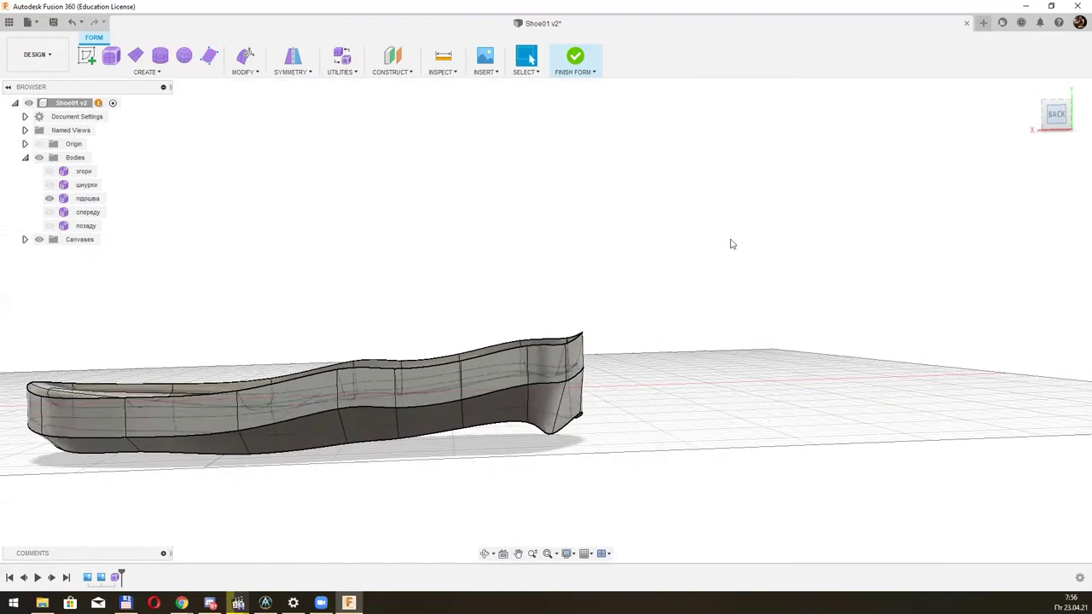
click(238, 603)
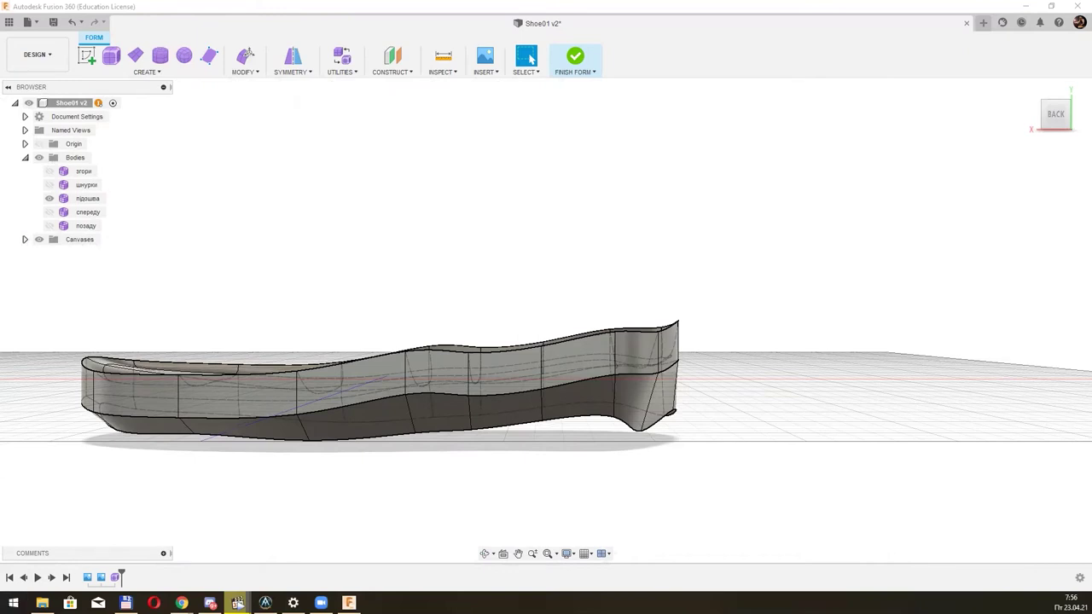
scroll(504, 303, down, 1)
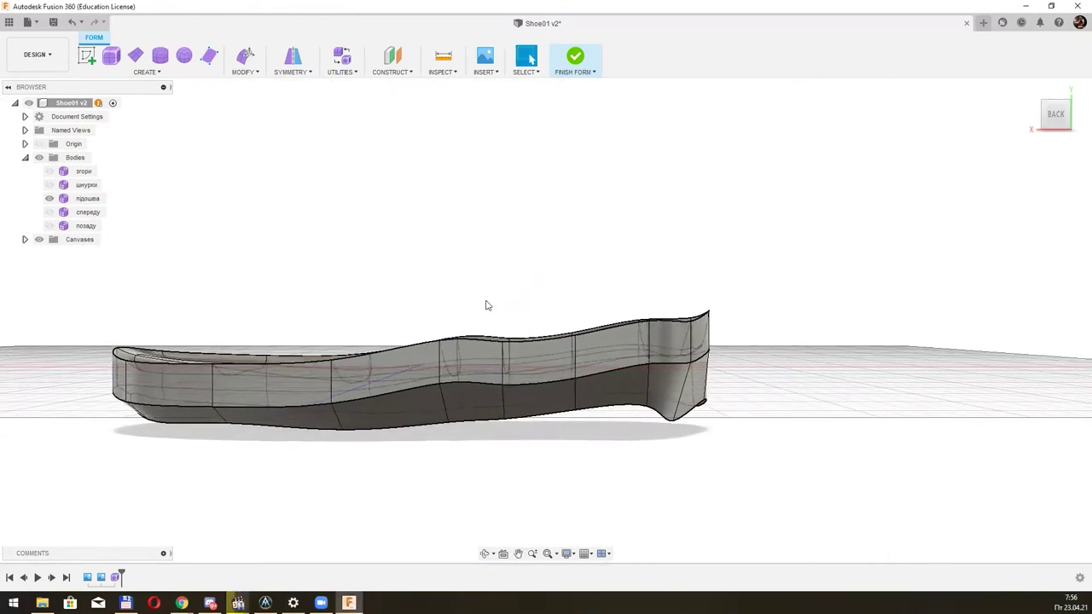
Show the shoe_sketch_side canvas and switch to the front view.
click(25, 240)
click(49, 253)
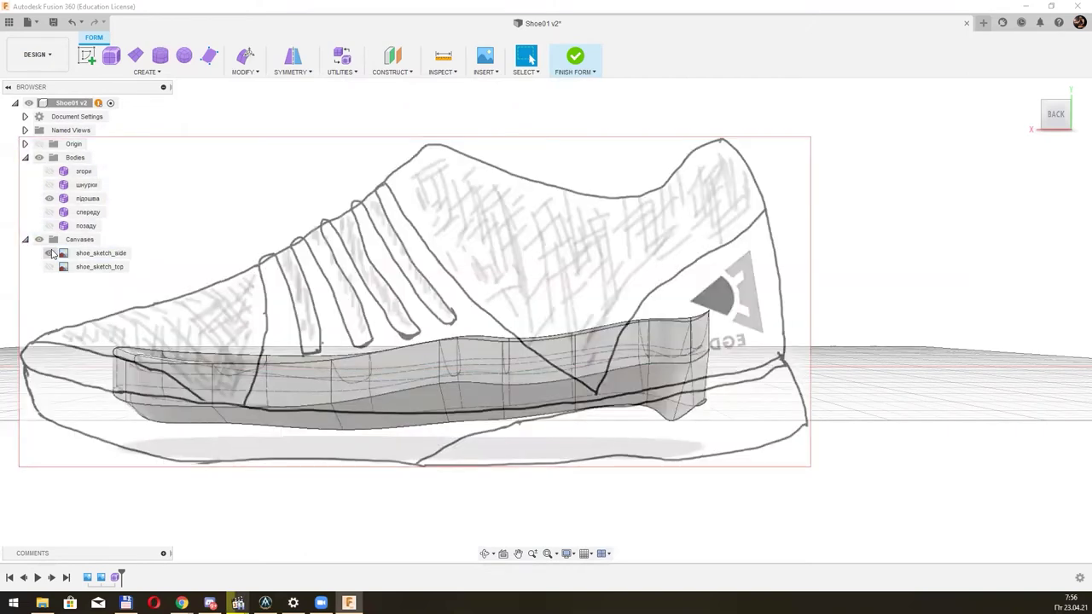
click(1033, 116)
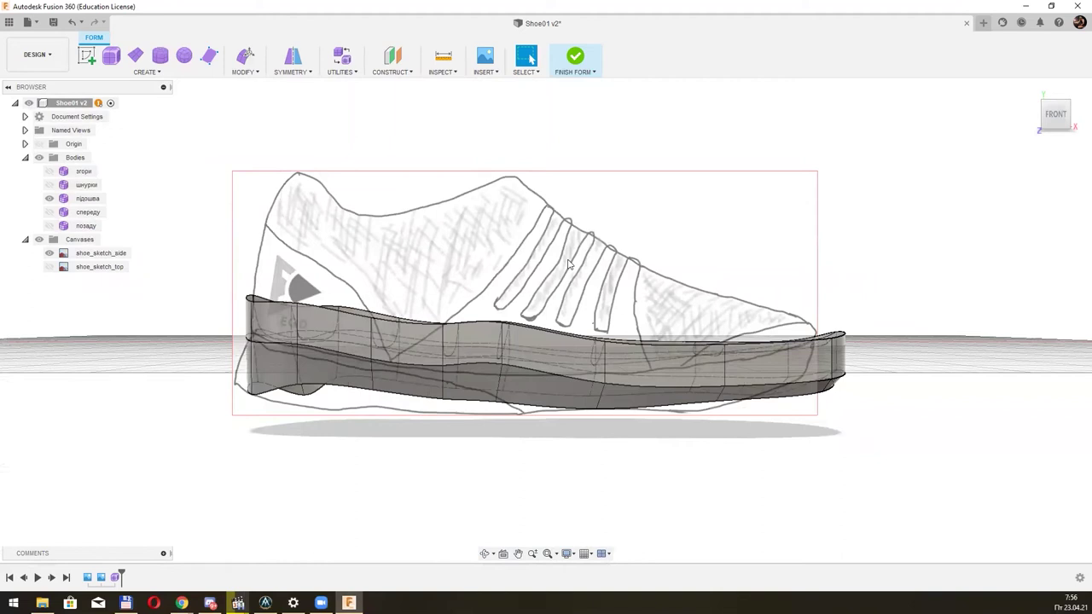
scroll(570, 264, down, 2)
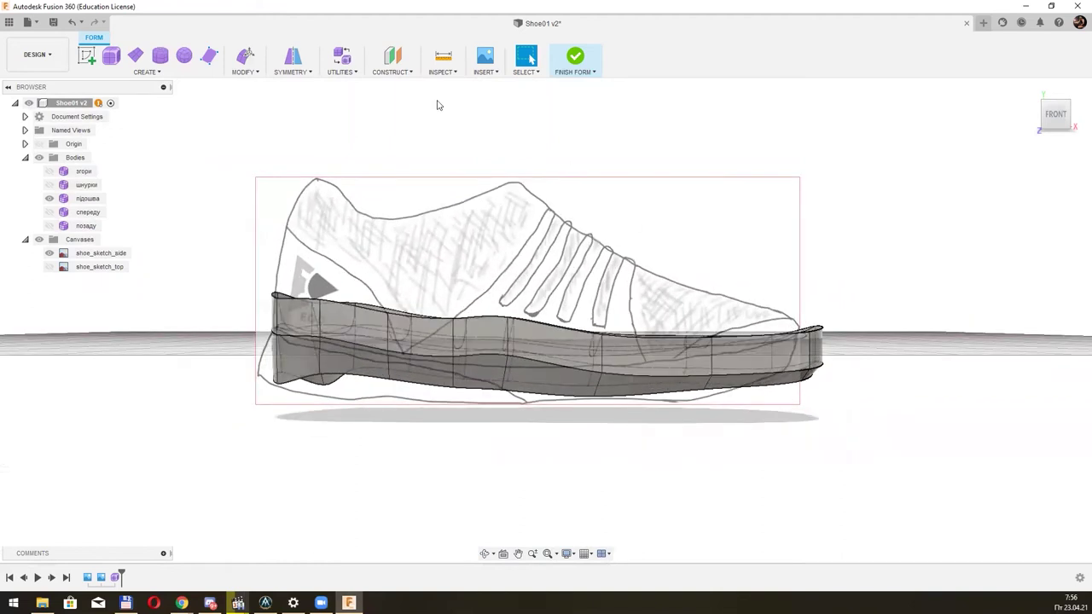
Create Plane1 offset -30.747 mm from the XZ ground plane below the sole.
click(400, 74)
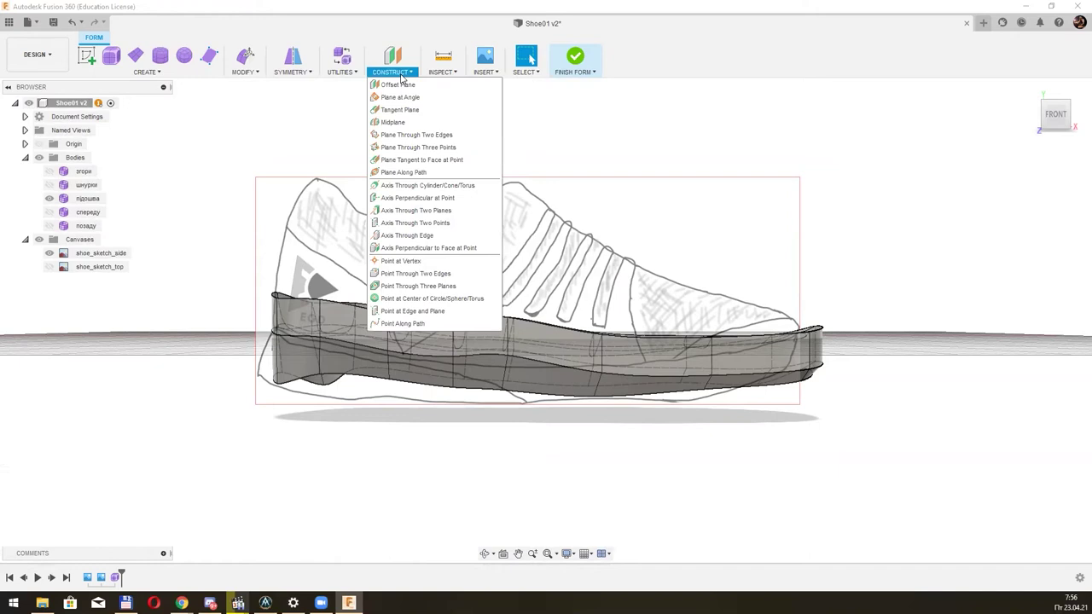
click(399, 85)
shift+middle_drag(461, 234, 591, 319)
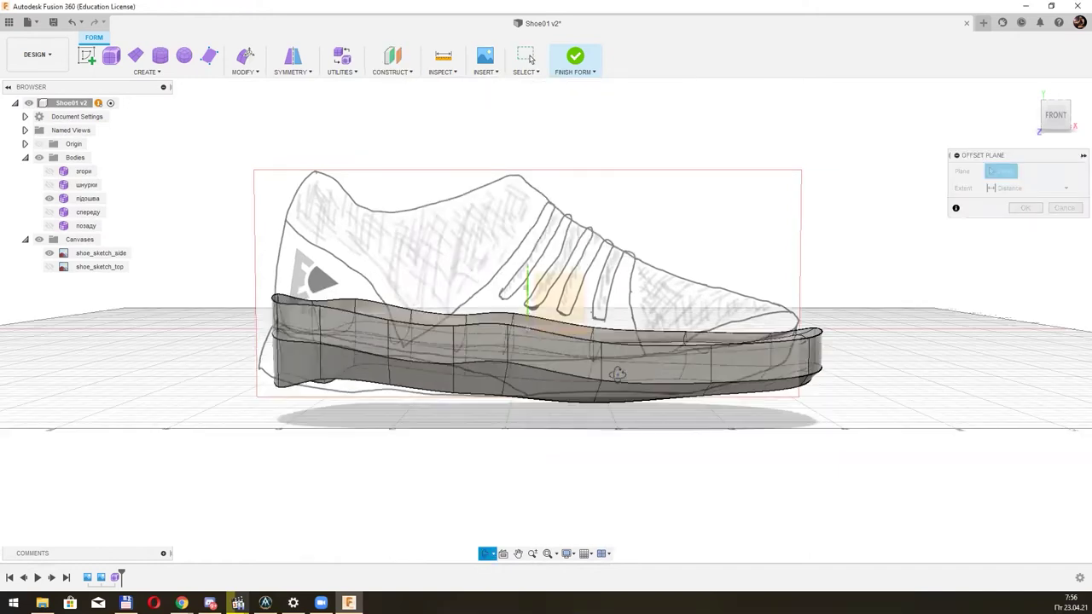
click(591, 320)
click(1054, 122)
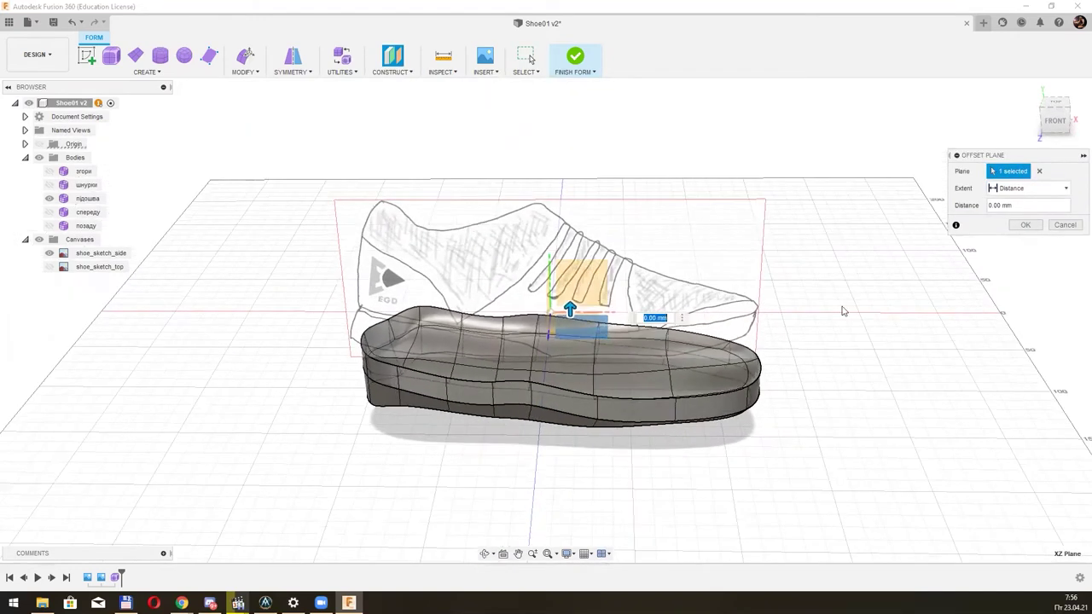
mouse_move(566, 333)
mouse_down()
mouse_move(570, 401)
mouse_move(577, 380)
mouse_up()
scroll(576, 380, up, 2)
scroll(577, 380, up, 2)
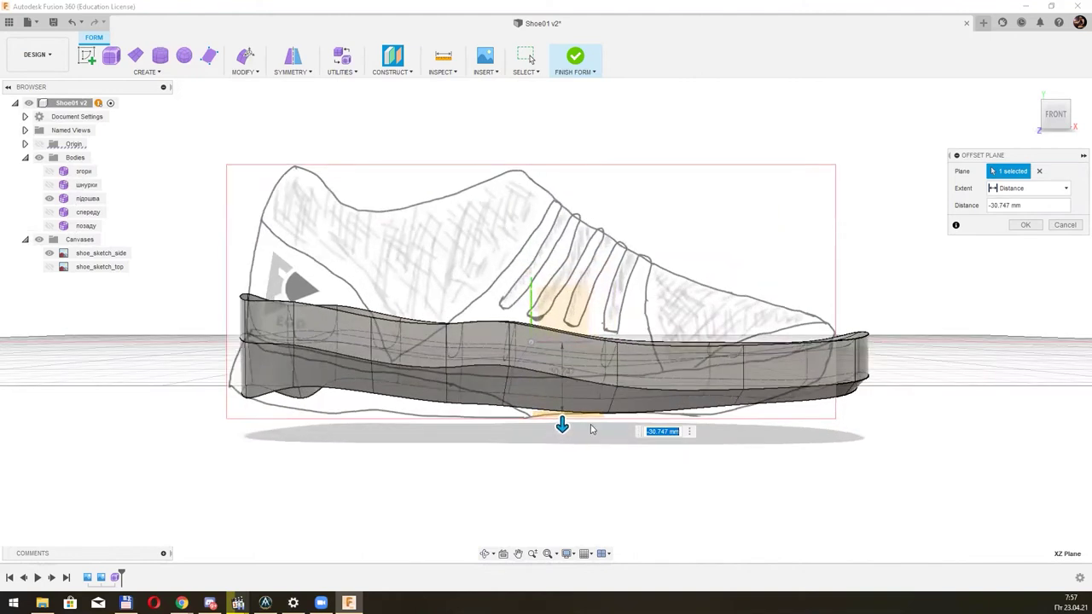
click(1024, 224)
click(24, 282)
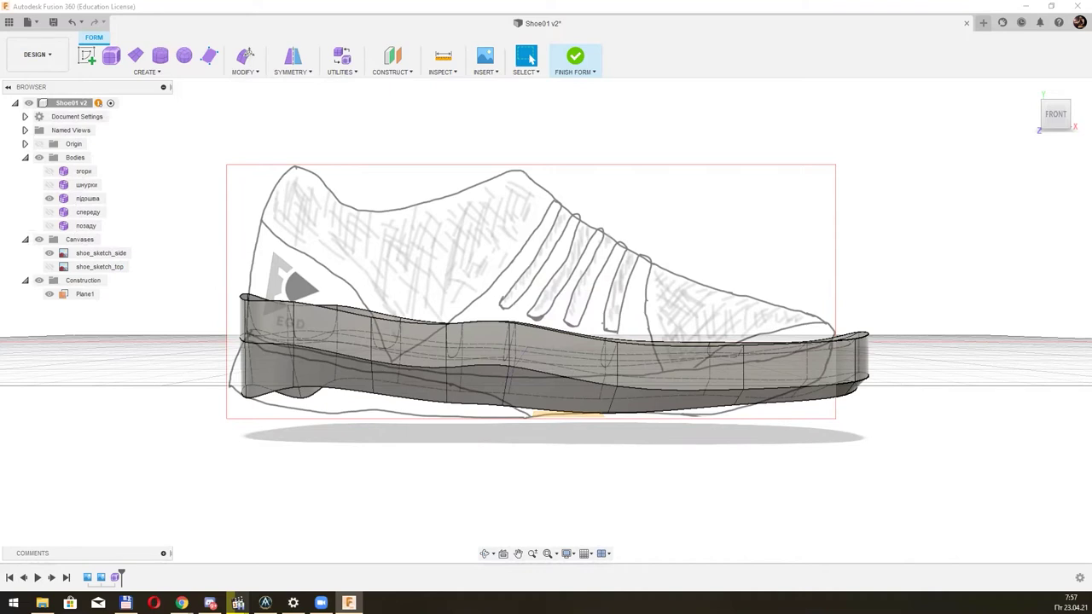
Start a Flatten using Plane1 as the target plane.
click(244, 73)
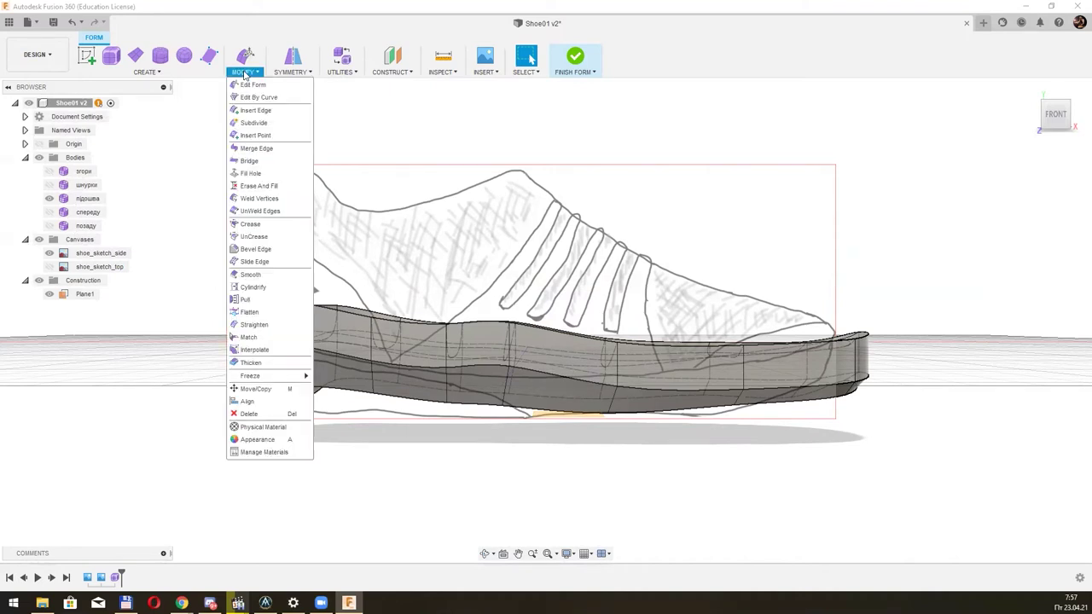
click(249, 313)
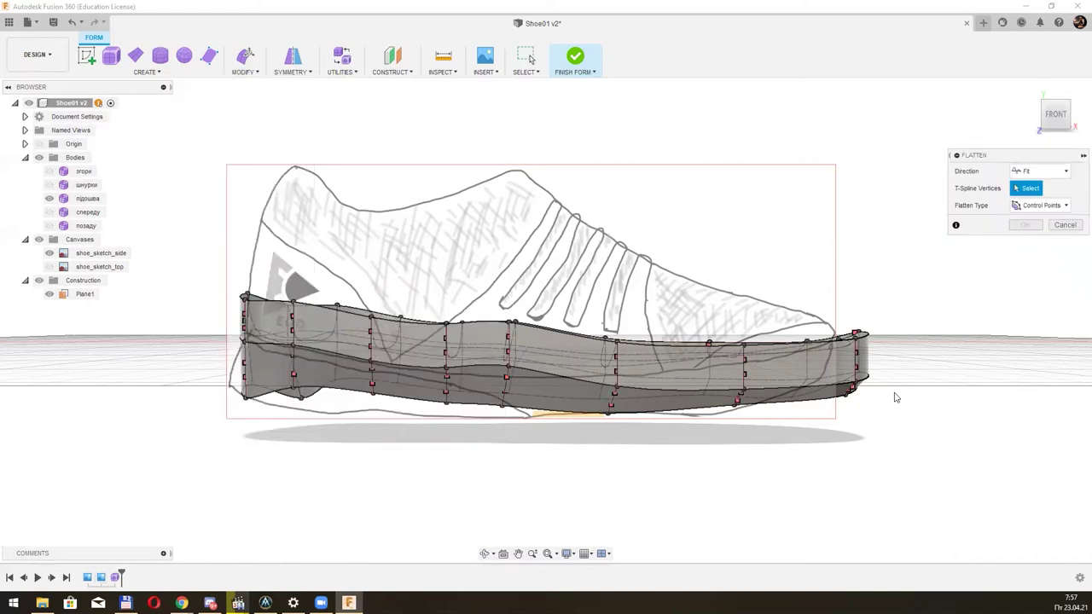
click(1064, 171)
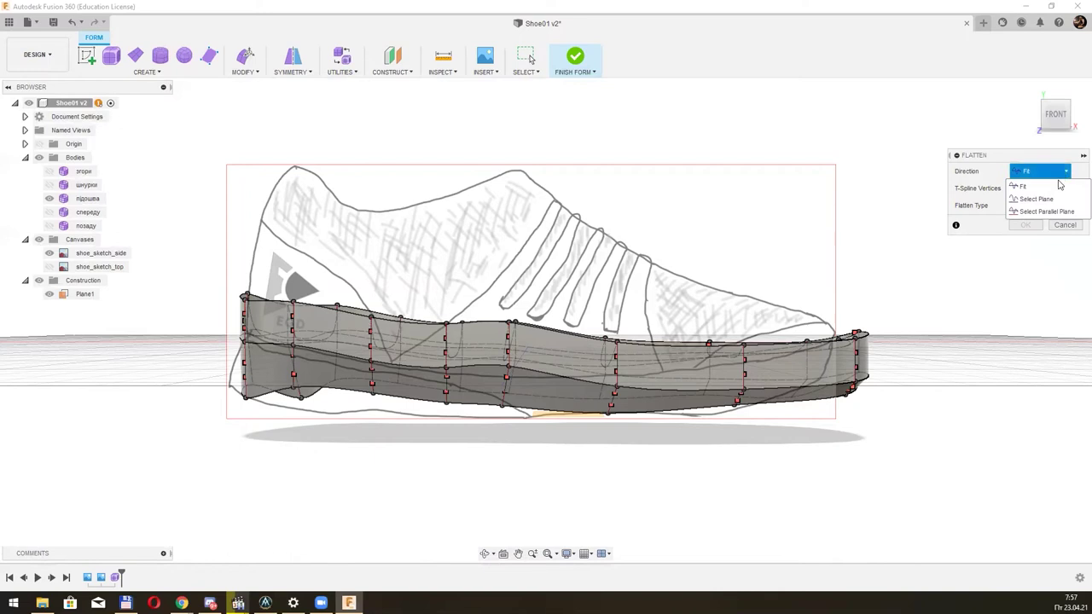
click(1045, 199)
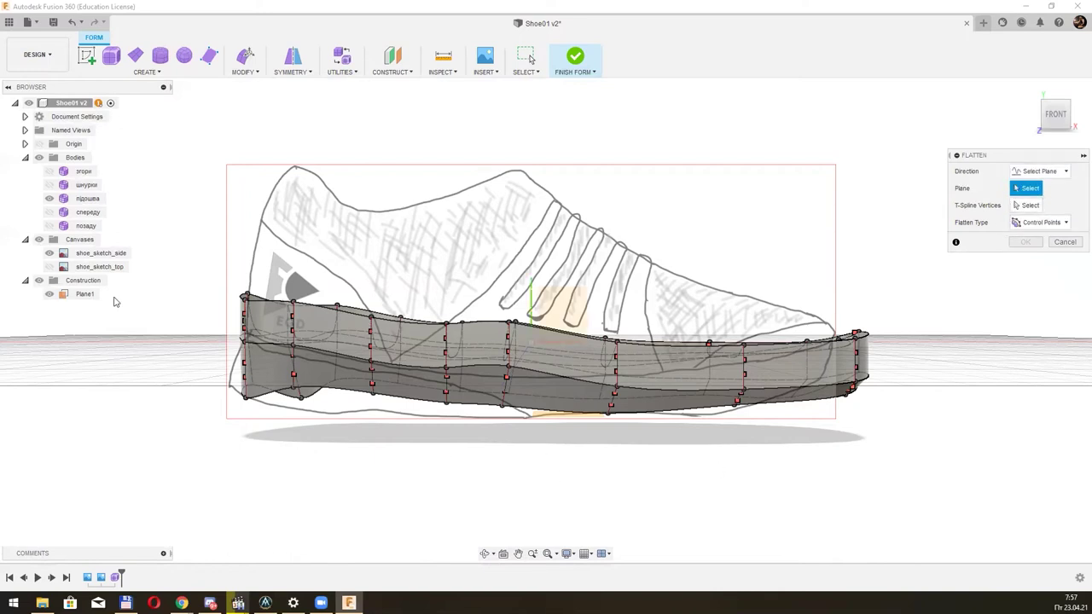
click(86, 295)
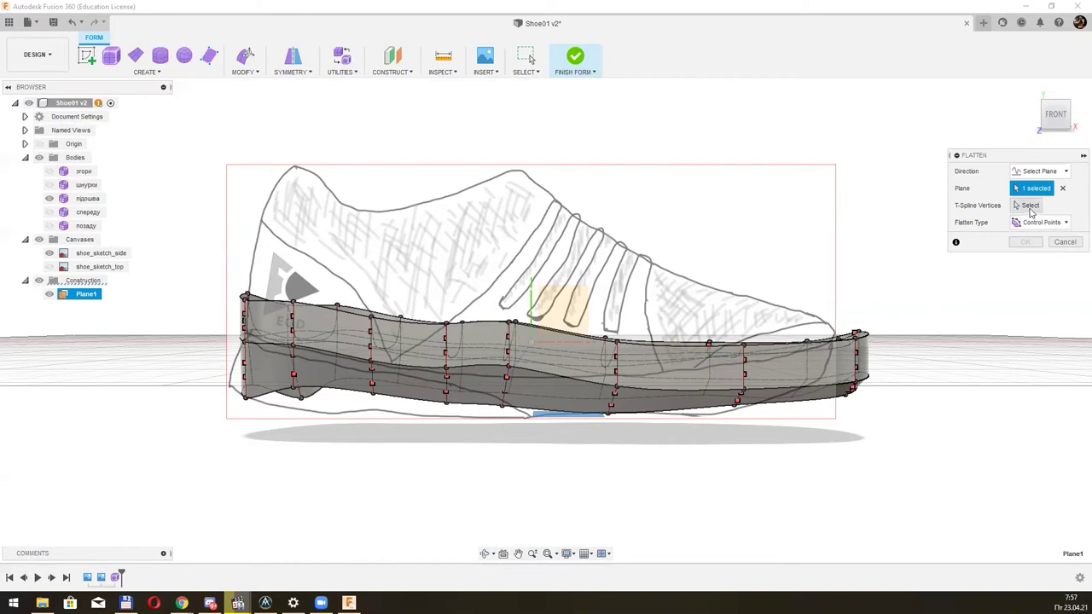
Select the sole's 22 bottom vertices and apply the flatten onto Plane1.
click(1030, 207)
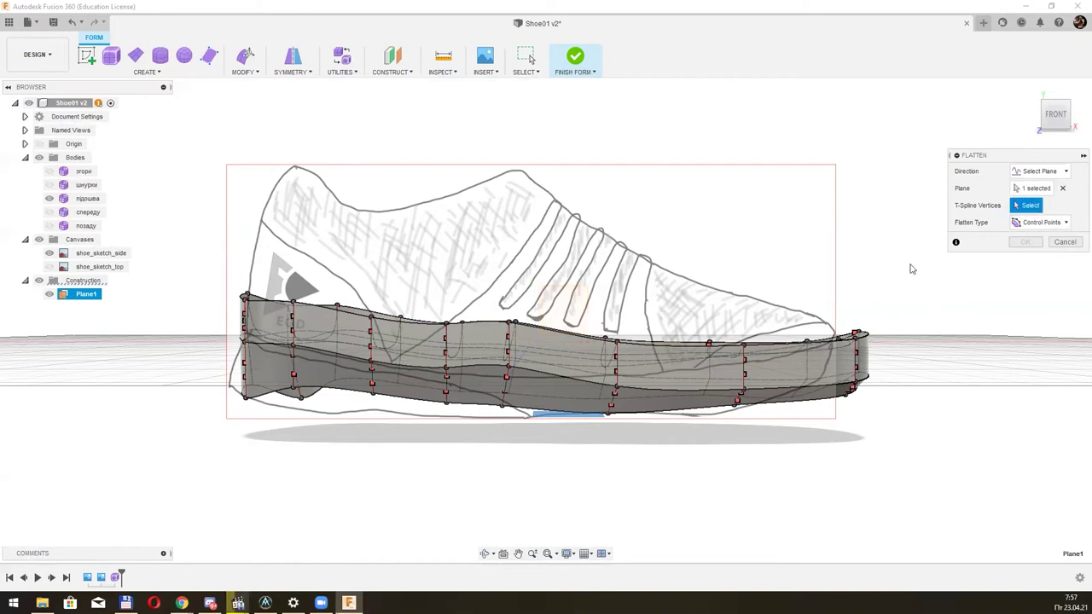
click(246, 397)
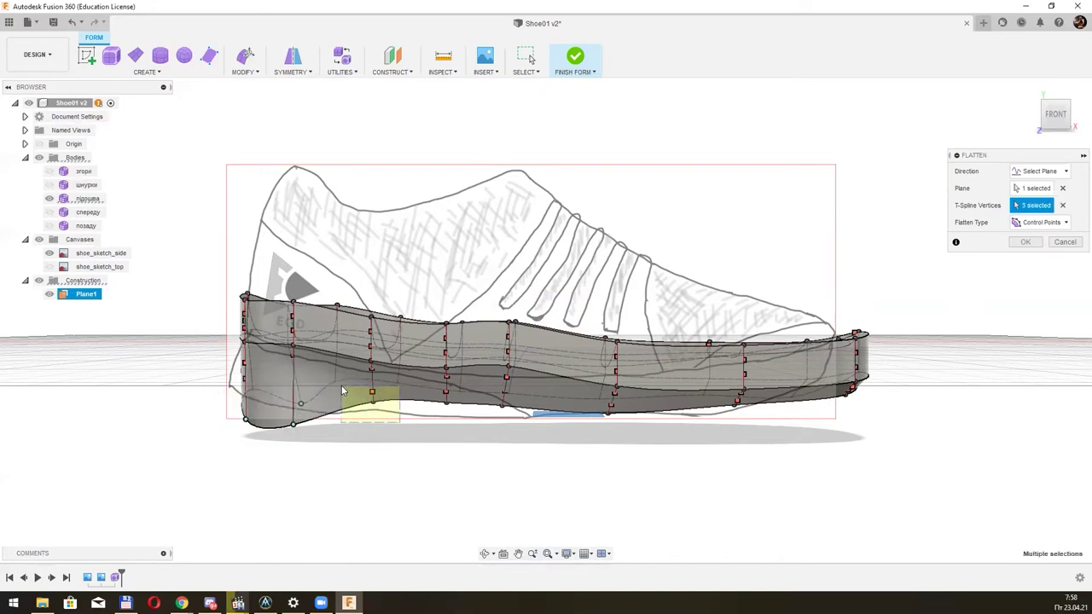
click(341, 390)
click(459, 413)
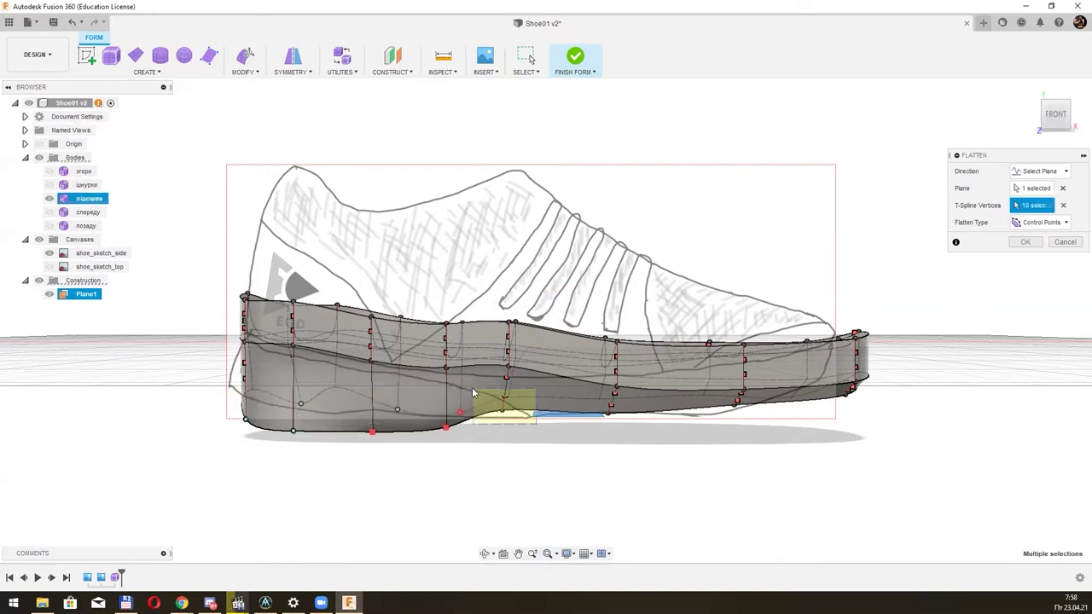
mouse_move(472, 393)
mouse_down()
mouse_move(754, 456)
mouse_move(766, 433)
mouse_up()
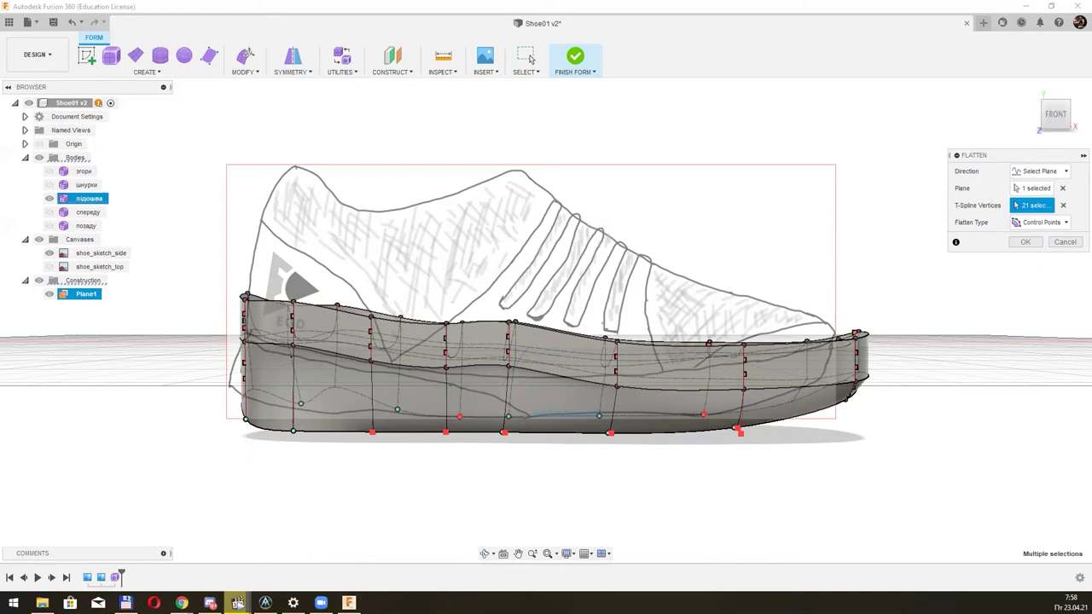
mouse_move(729, 499)
shift+middle_down()
mouse_move(707, 480)
mouse_move(624, 477)
mouse_move(592, 407)
mouse_move(550, 495)
mouse_move(551, 443)
mouse_move(594, 385)
mouse_move(549, 375)
mouse_move(624, 390)
shift+middle_up()
click(1024, 243)
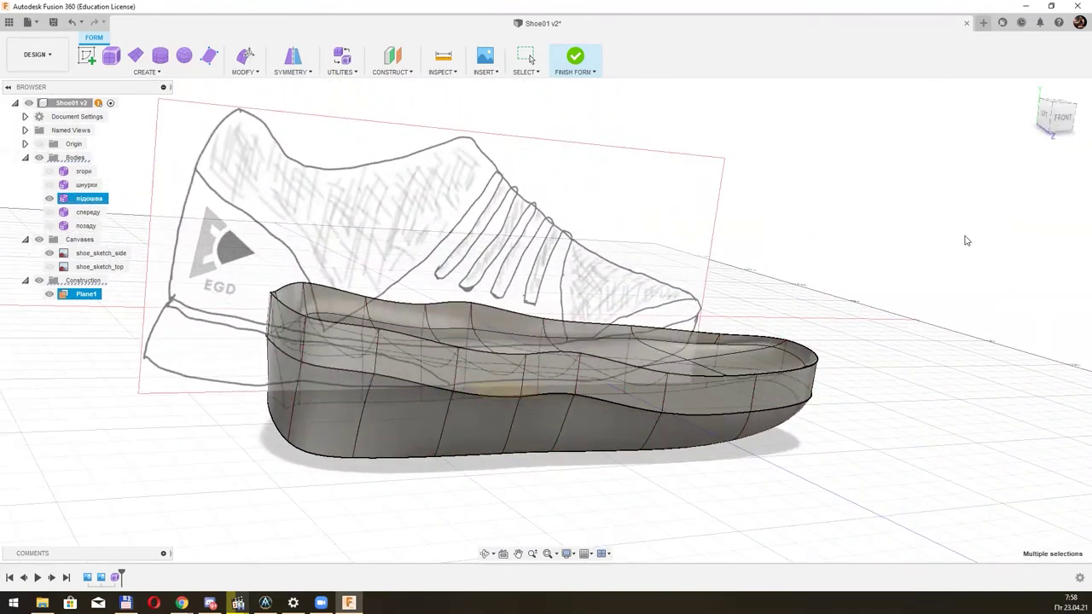
click(1056, 119)
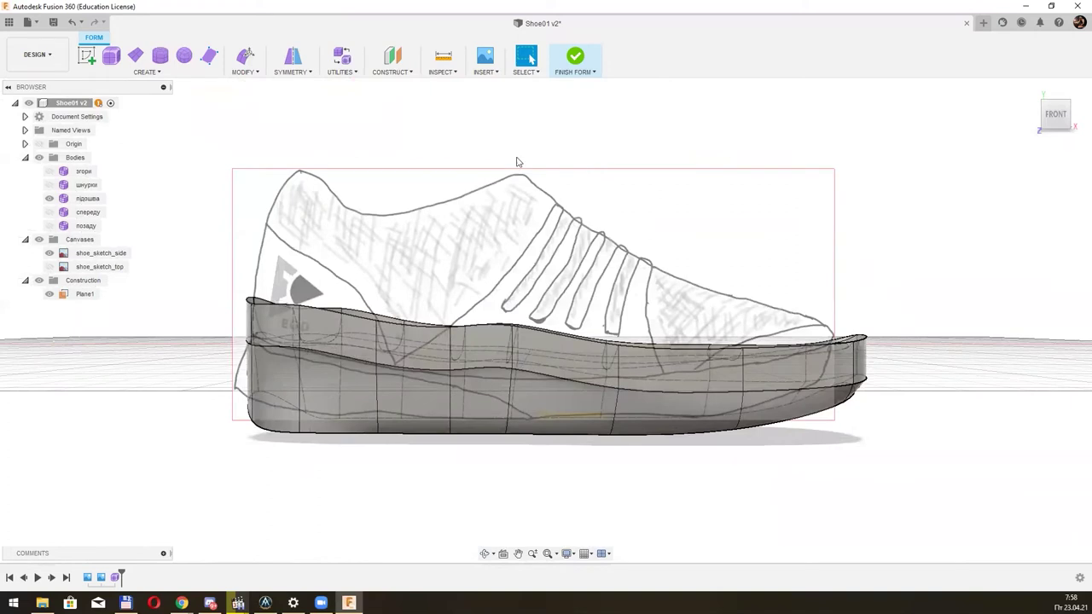
Start Edit Form on the sole and raise its two heel vertices.
click(245, 72)
click(261, 84)
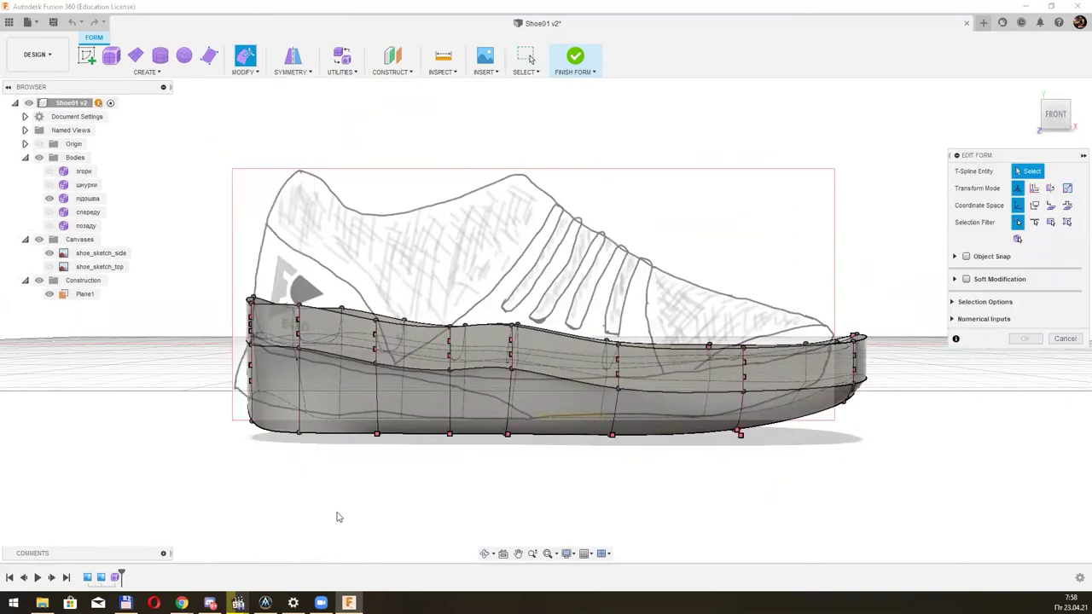
mouse_move(266, 441)
mouse_down()
mouse_move(220, 393)
mouse_move(258, 352)
mouse_up()
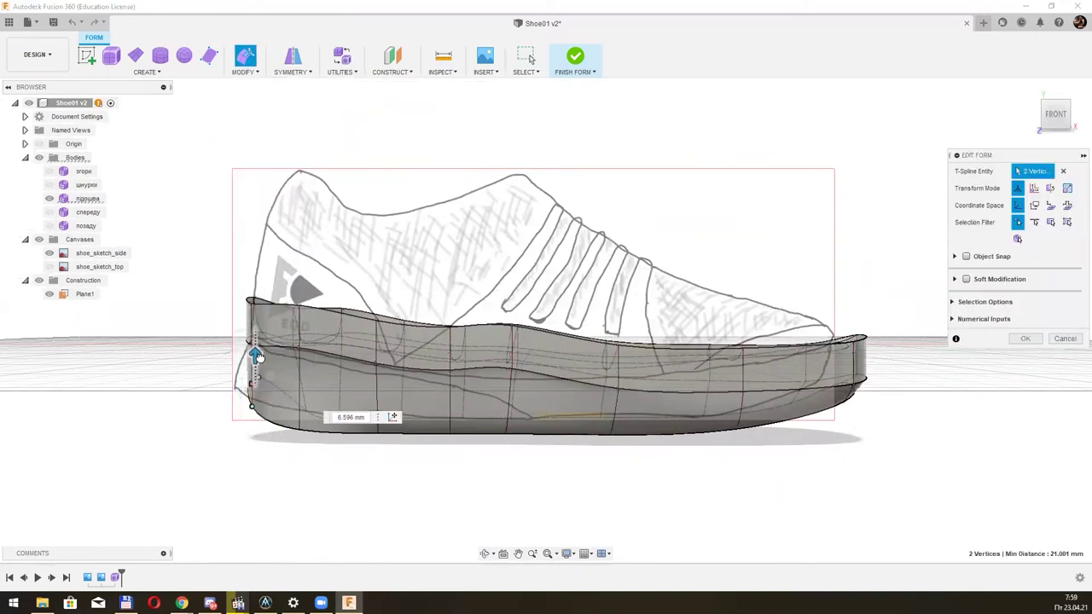
shift+middle_drag(255, 363, 520, 436)
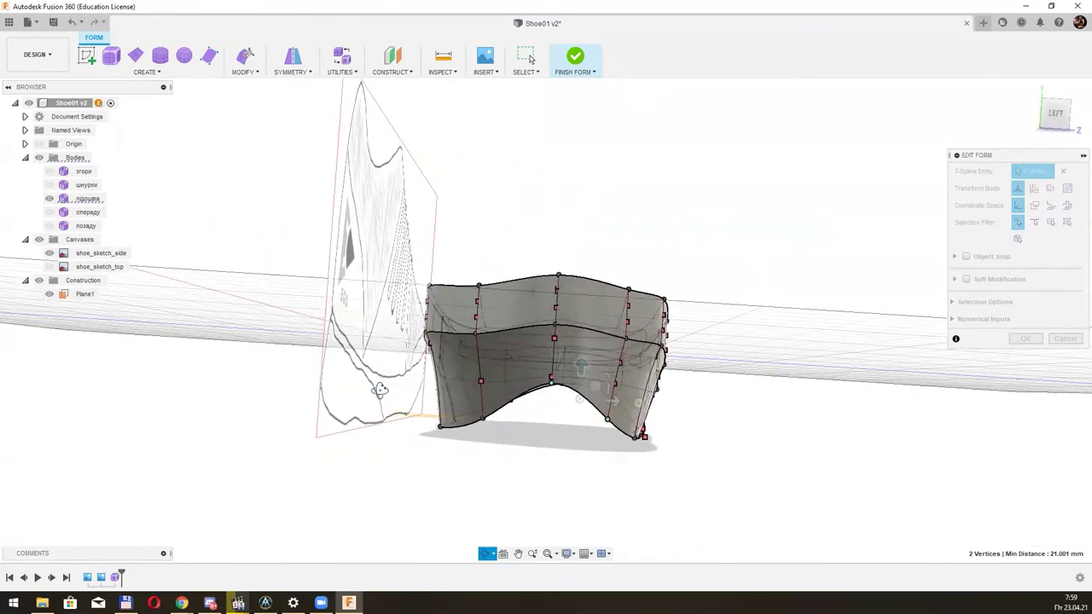
Raise three lower-corner vertices about 3.7 mm and two bottom-edge vertices about 9.2 mm.
click(556, 449)
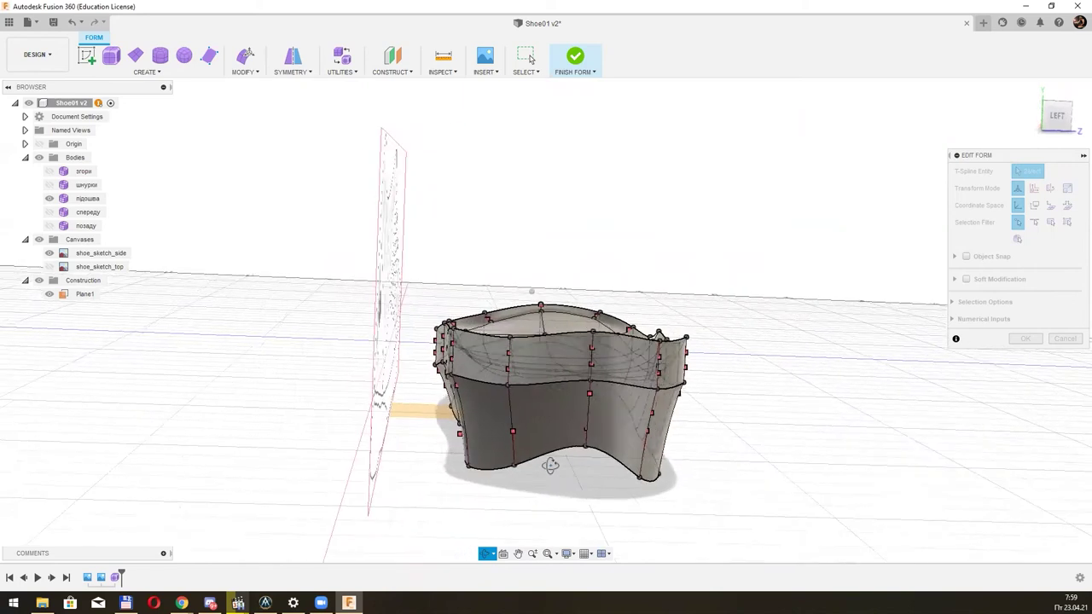
shift+middle_drag(557, 449, 464, 435)
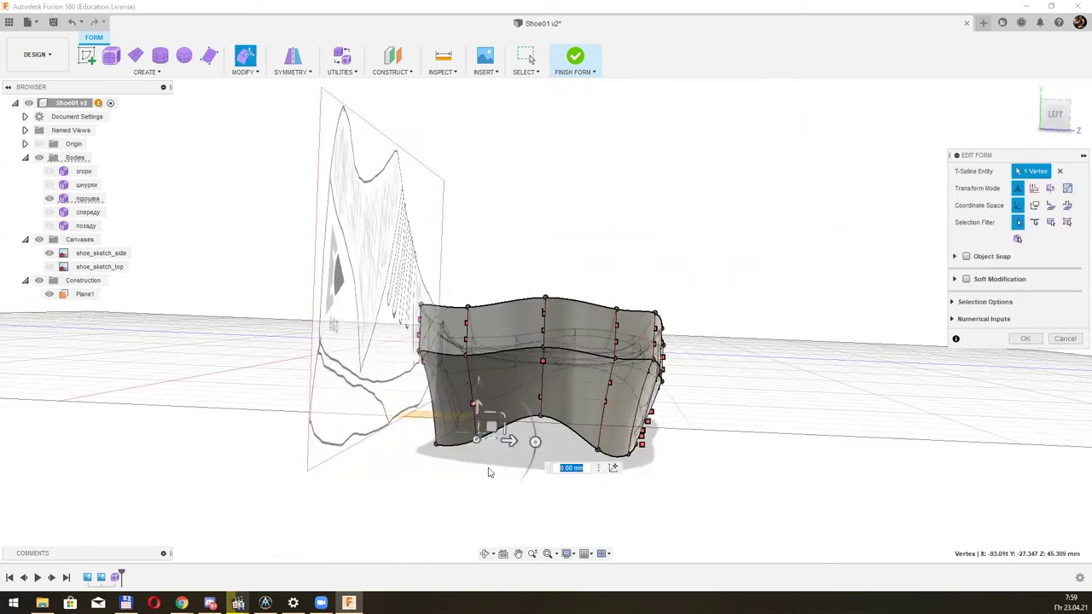
drag(411, 430, 450, 449)
shift+click(500, 442)
drag(502, 422, 503, 398)
click(610, 458)
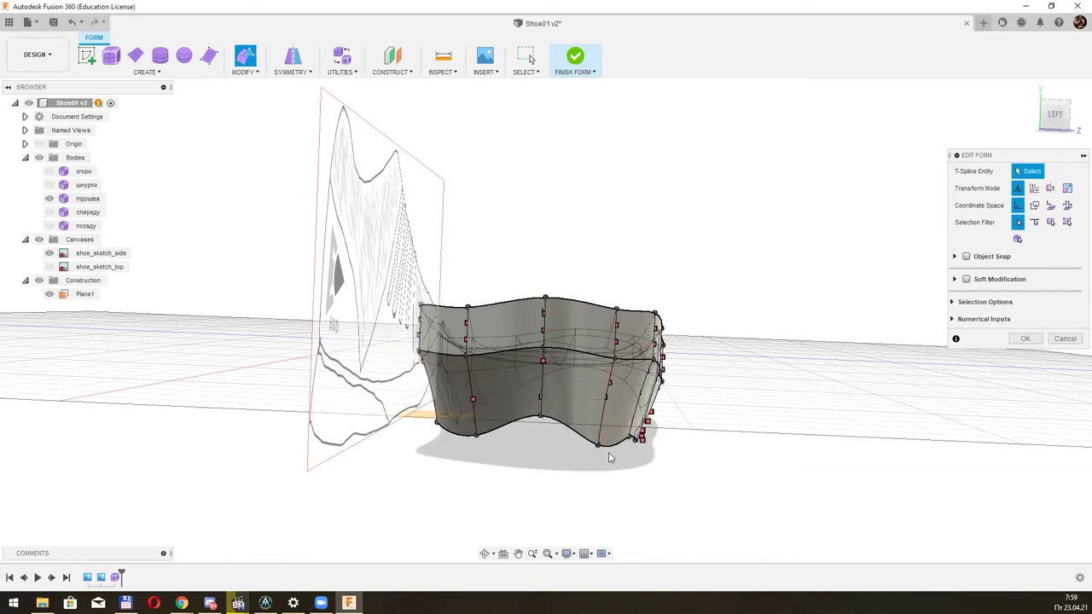
drag(475, 437, 561, 446)
drag(538, 410, 538, 378)
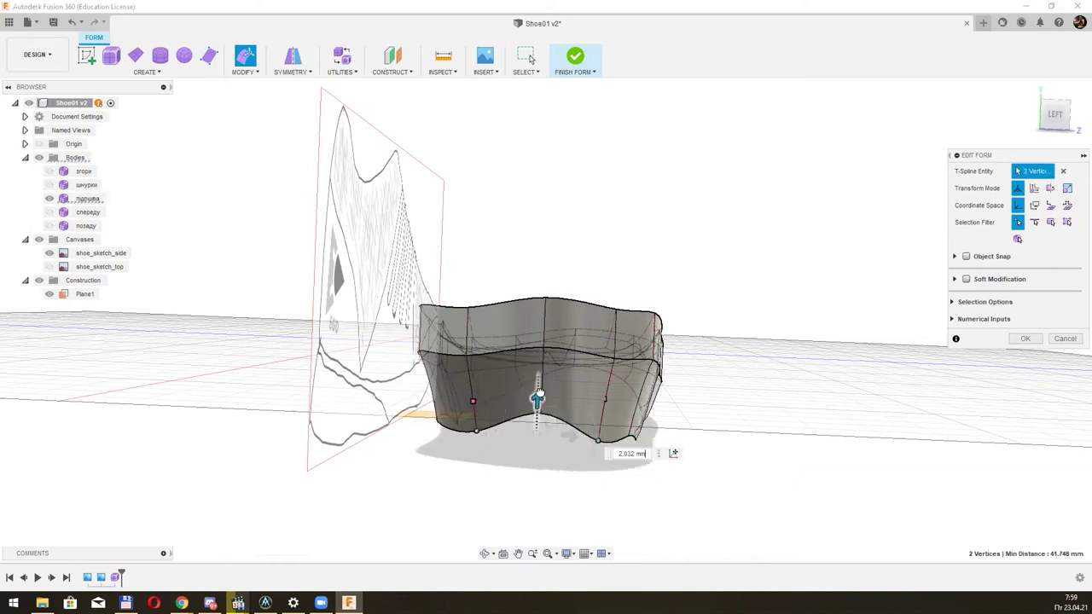
Lower the vertex at the sole's end about 7.9 mm and confirm the form edits.
mouse_move(570, 374)
shift+middle_down()
mouse_move(680, 413)
mouse_move(588, 398)
mouse_move(654, 437)
mouse_move(731, 426)
shift+middle_up()
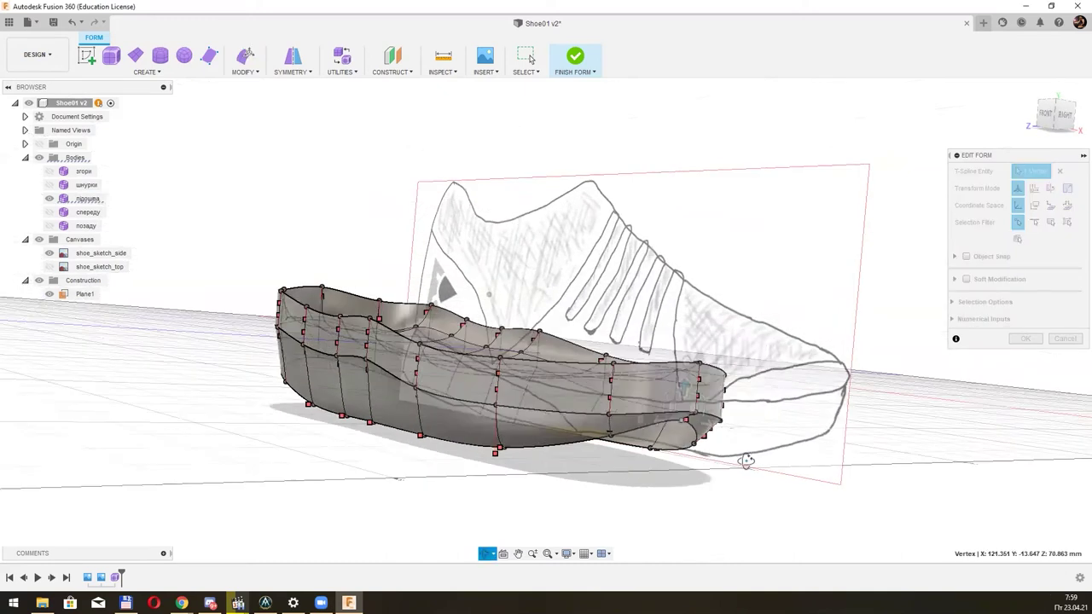
click(765, 401)
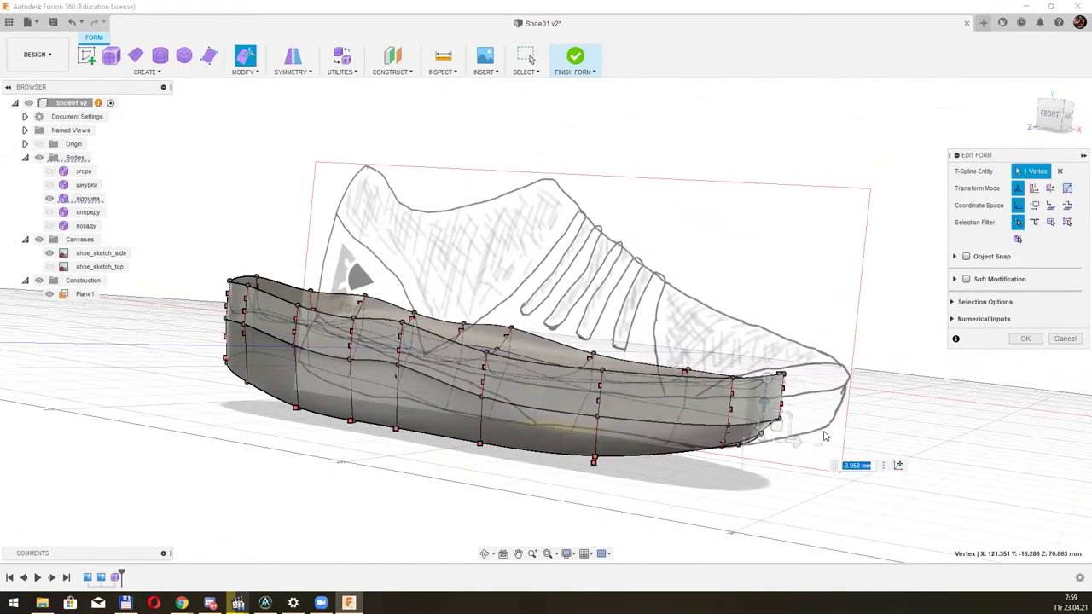
shift+middle_drag(764, 402, 793, 432)
mouse_move(458, 356)
mouse_down()
mouse_move(469, 379)
mouse_move(457, 384)
mouse_up()
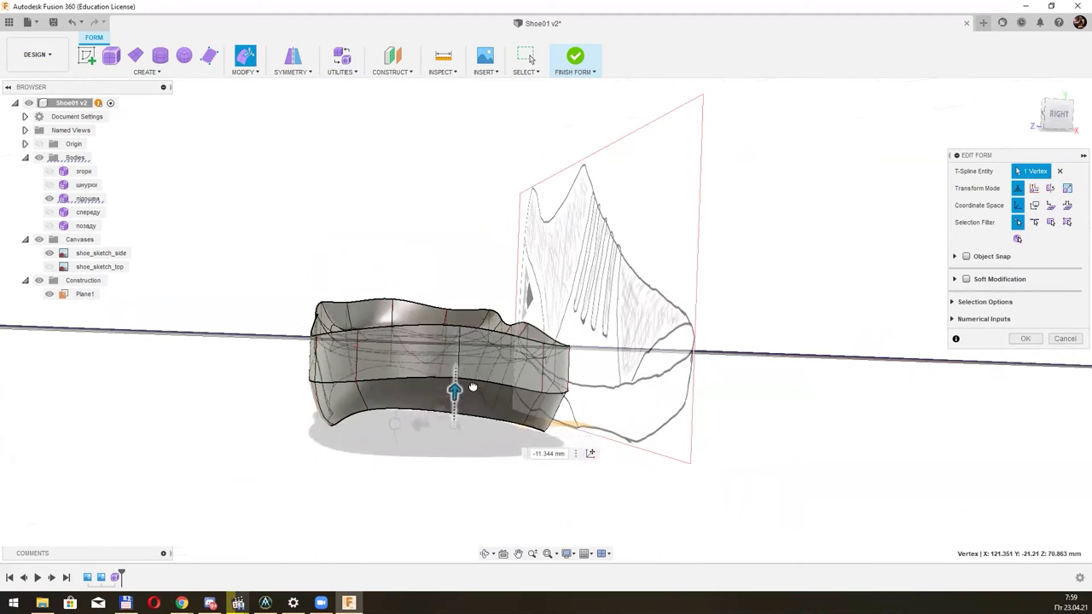
shift+middle_drag(457, 384, 300, 416)
shift+middle_drag(648, 401, 431, 472)
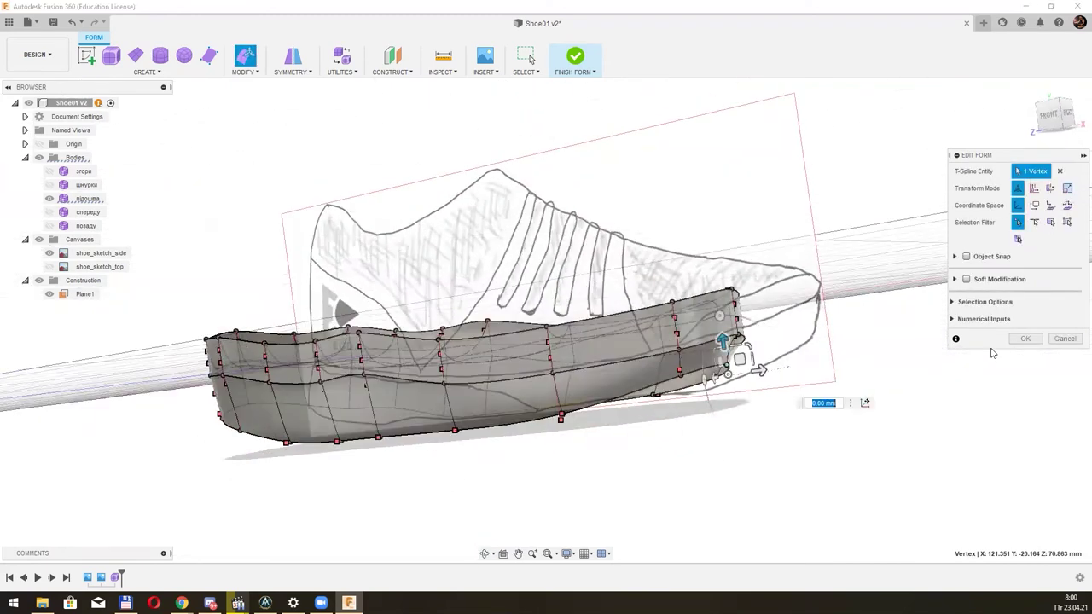
click(1025, 339)
click(1048, 114)
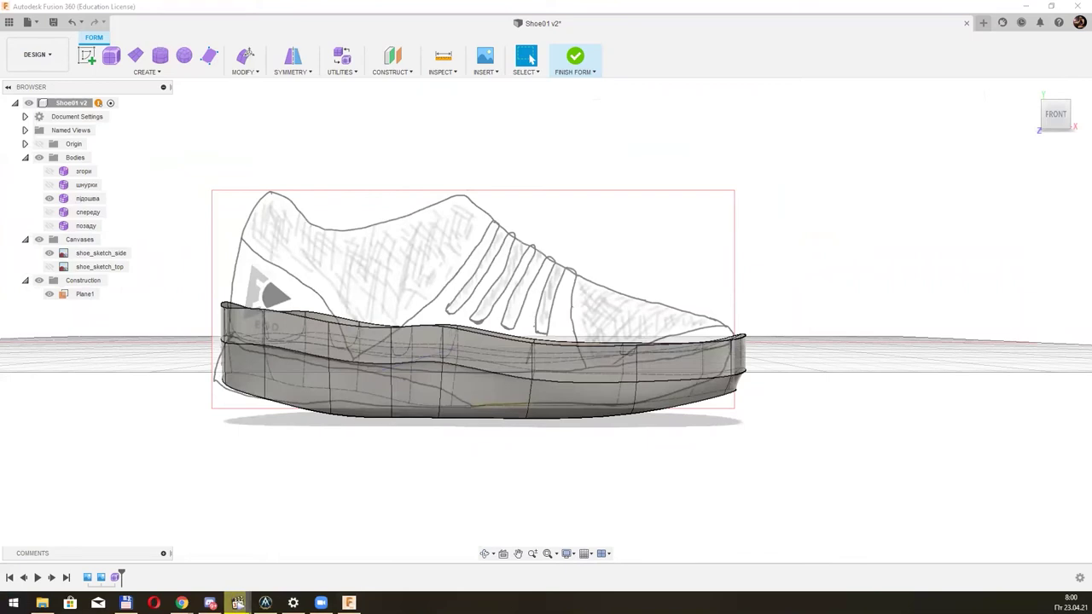
Hide the sole, toe and heel bodies, leaving only the зтори upper body visible.
click(48, 198)
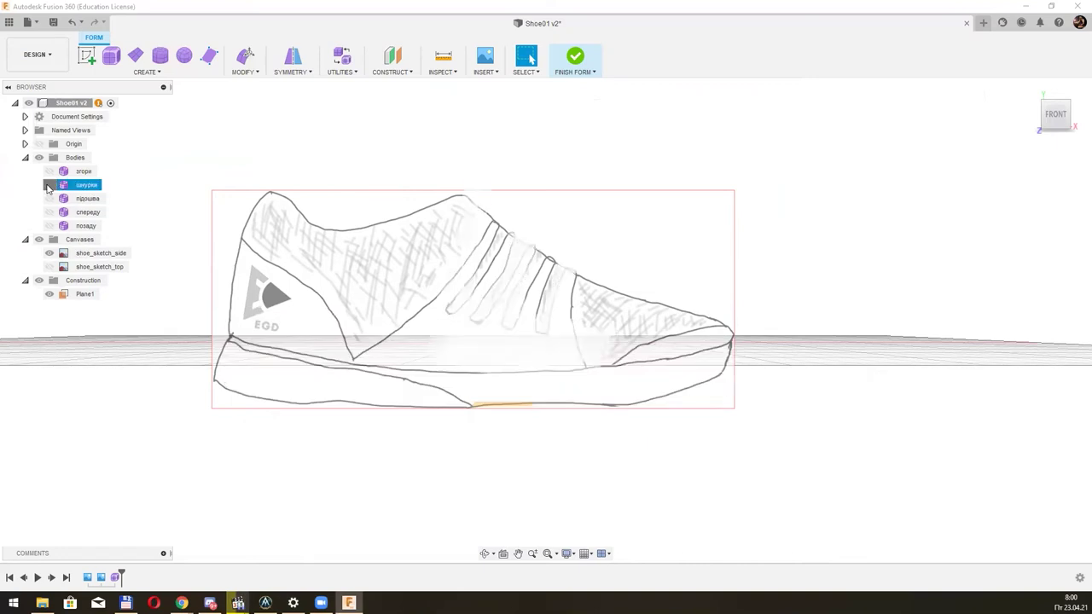
click(49, 198)
click(49, 197)
click(49, 211)
click(49, 211)
click(49, 225)
click(48, 225)
click(49, 171)
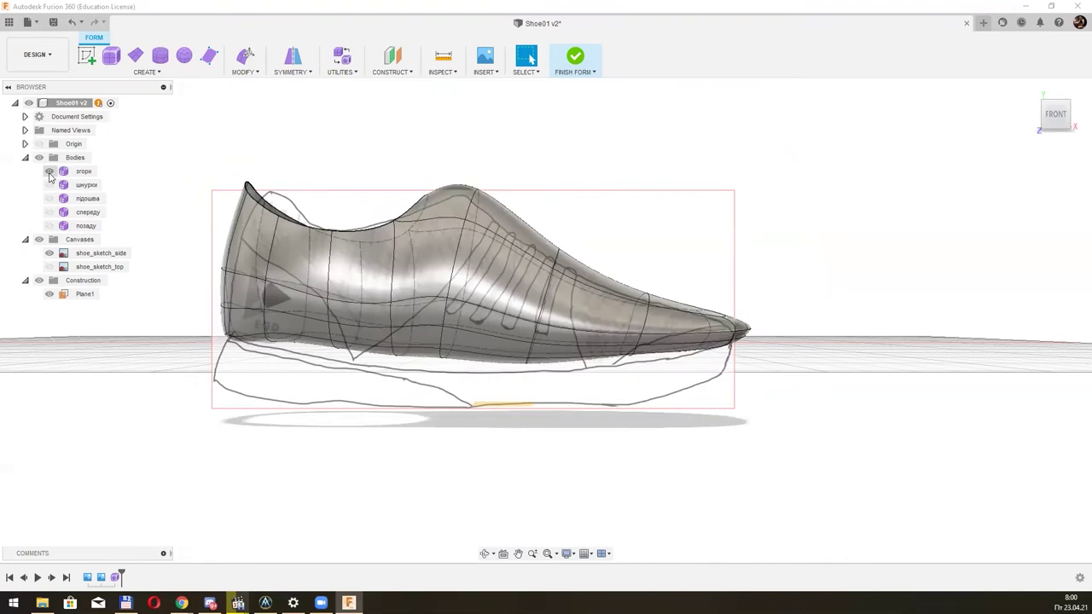
Copy and paste the зтори body and rename the duplicate Джерело.
click(88, 173)
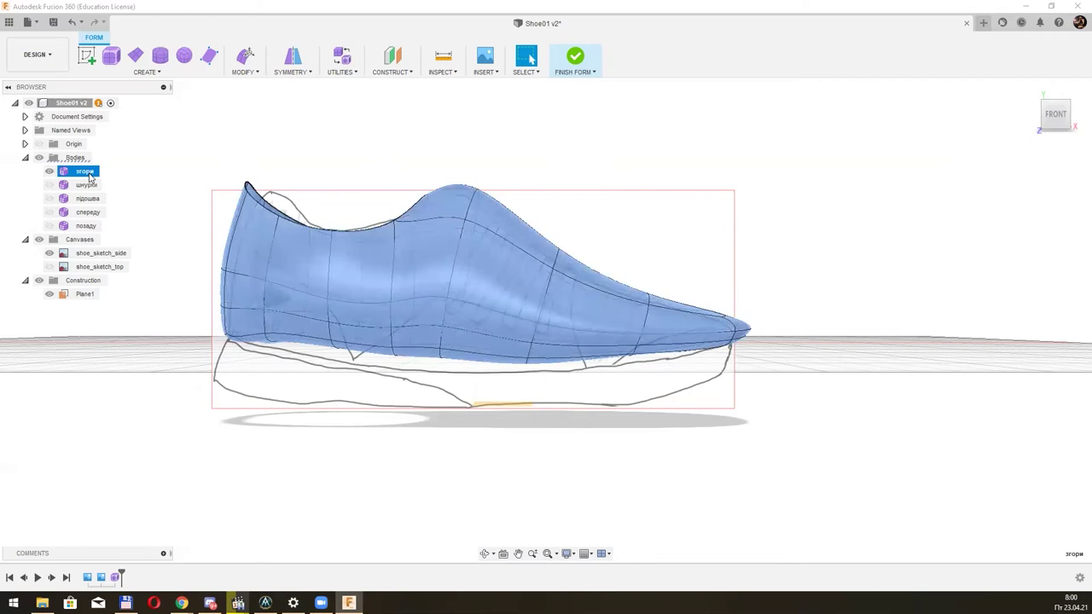
key(ctrl+c)
key(ctrl+v)
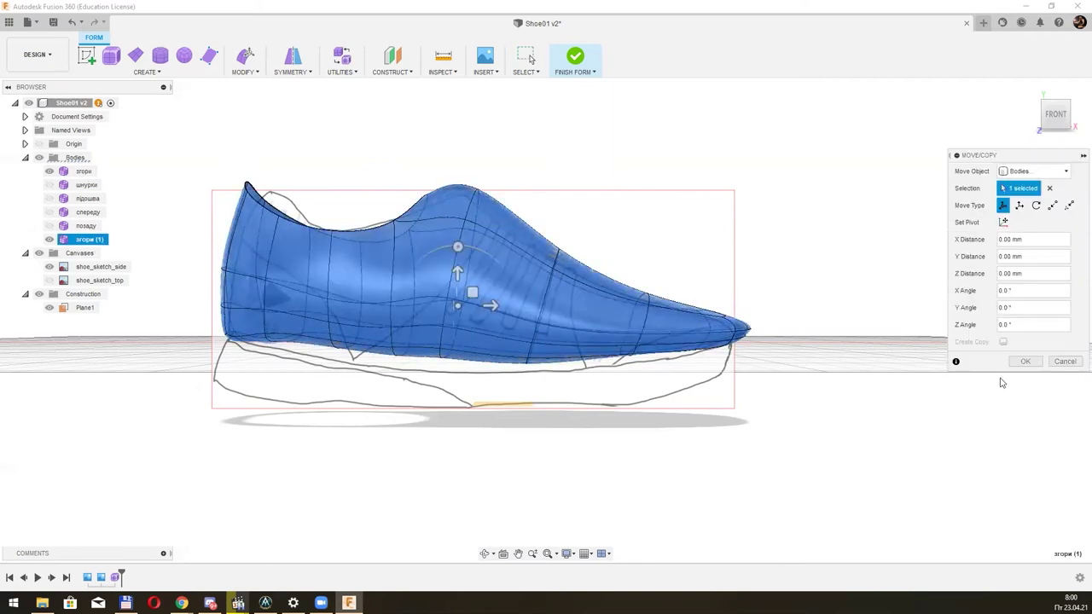
key(Return)
double_click(89, 239)
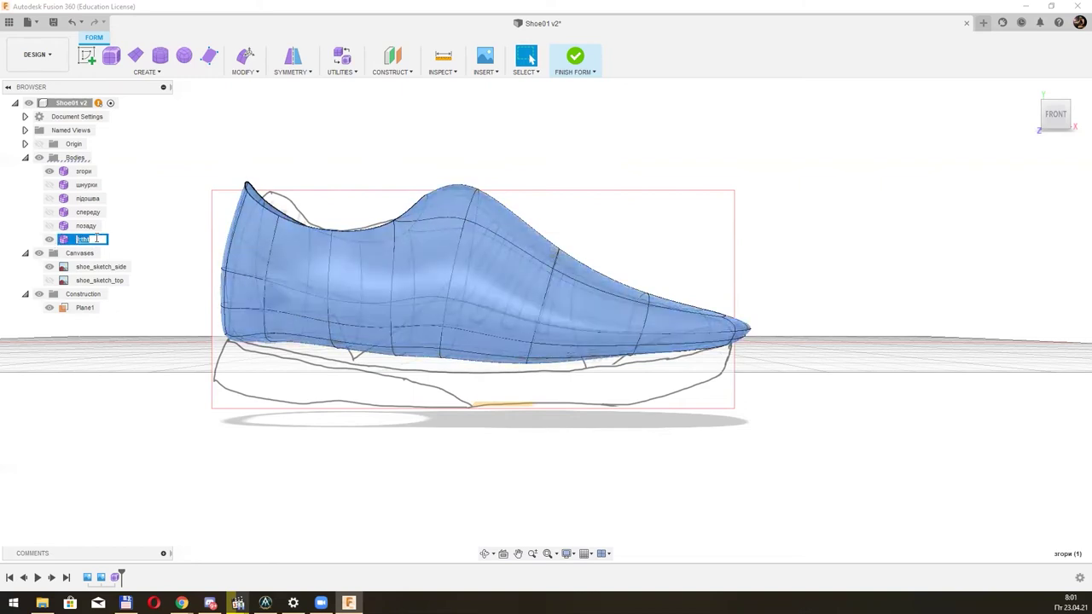
text(Джерело)
key(Return)
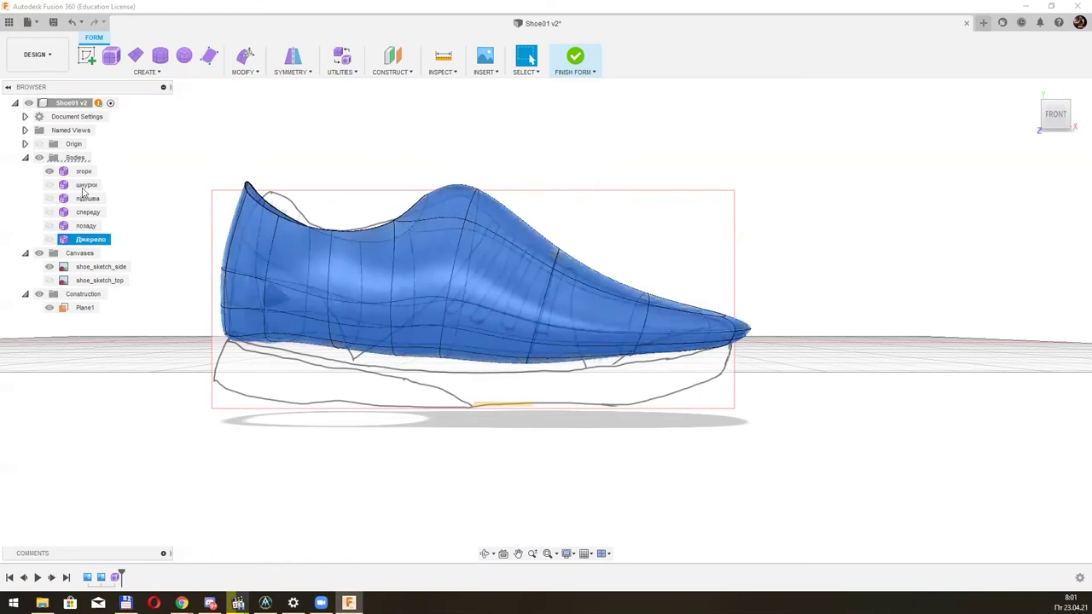
click(84, 171)
click(290, 71)
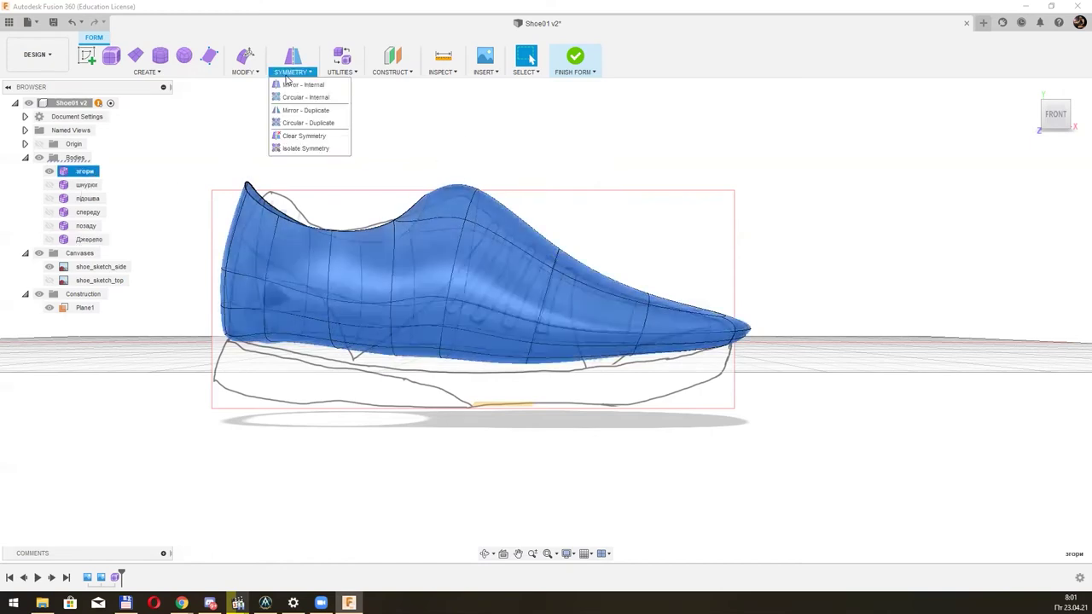
Start Thicken on the зтори T-spline body and set its direction to Normal.
click(241, 71)
click(256, 353)
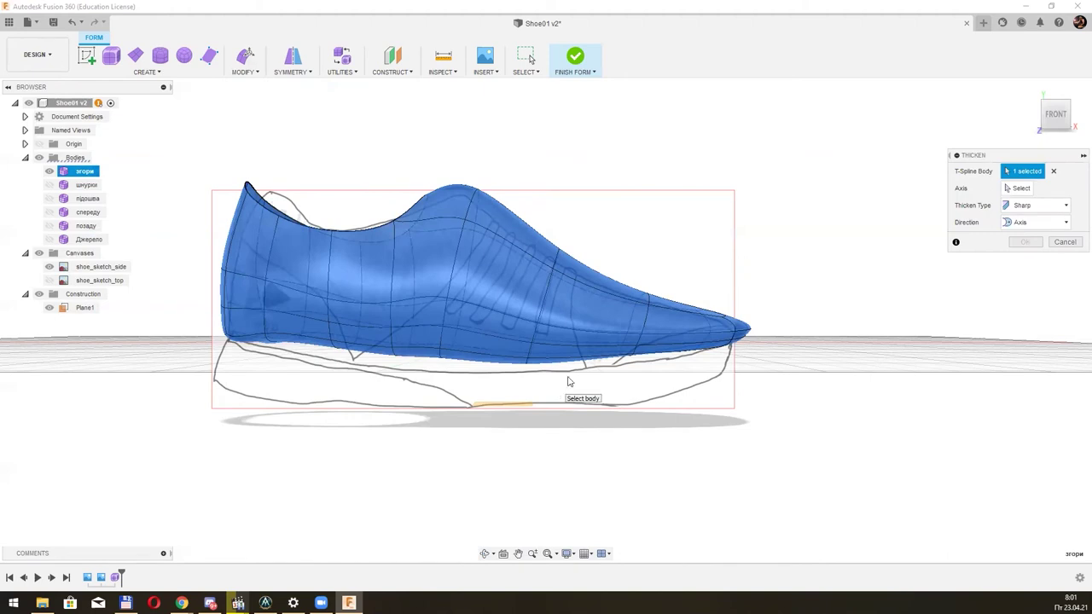
click(1032, 191)
click(1026, 176)
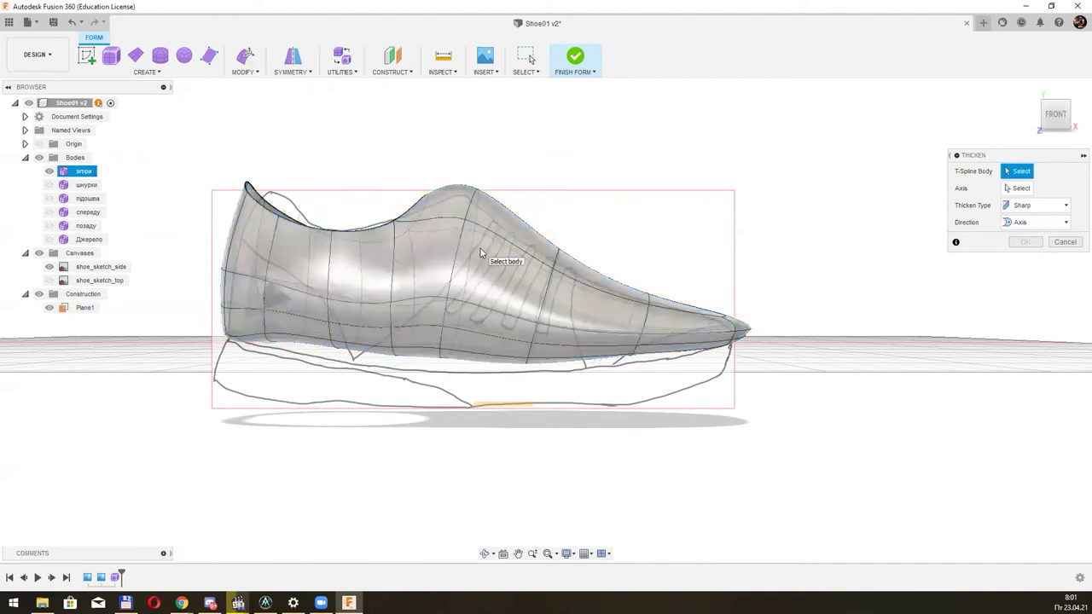
click(1030, 225)
click(1024, 238)
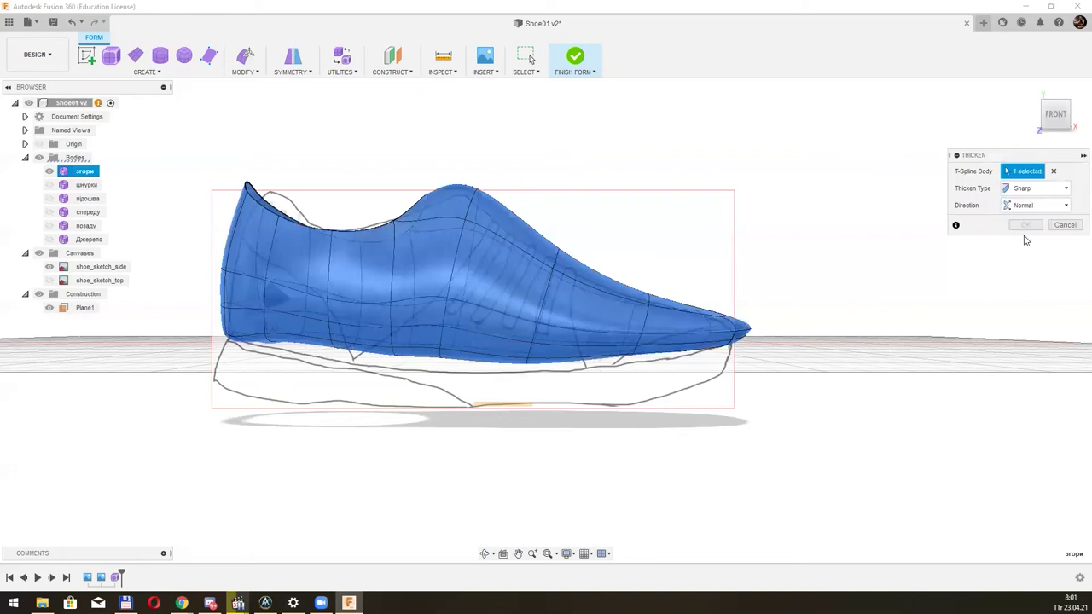
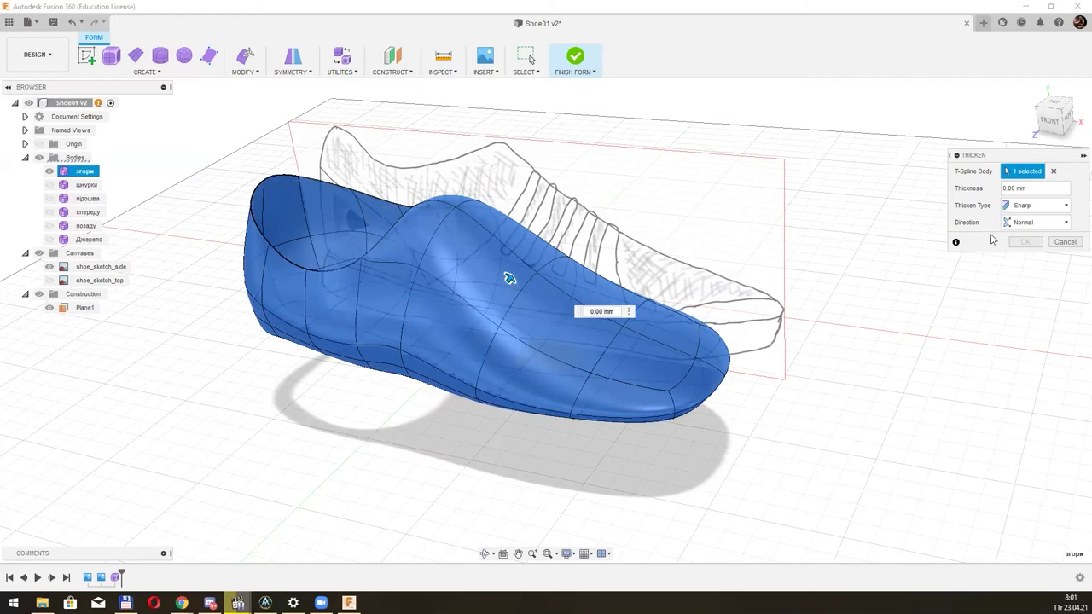
Thicken the upper by -2 mm using Soft thickening.
drag(509, 279, 501, 290)
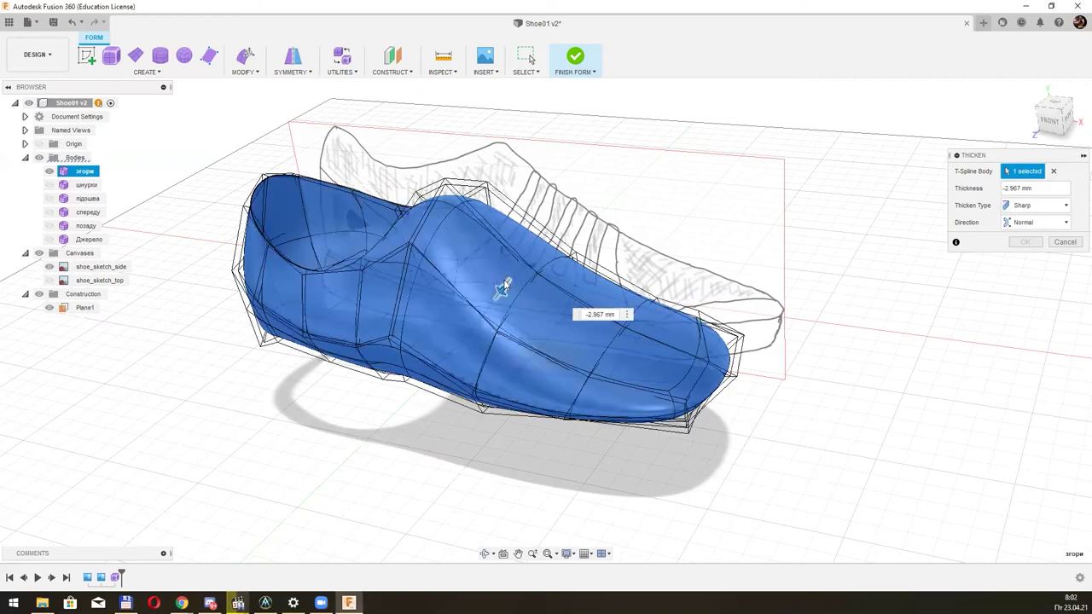
text(-2)
click(1037, 205)
click(1027, 237)
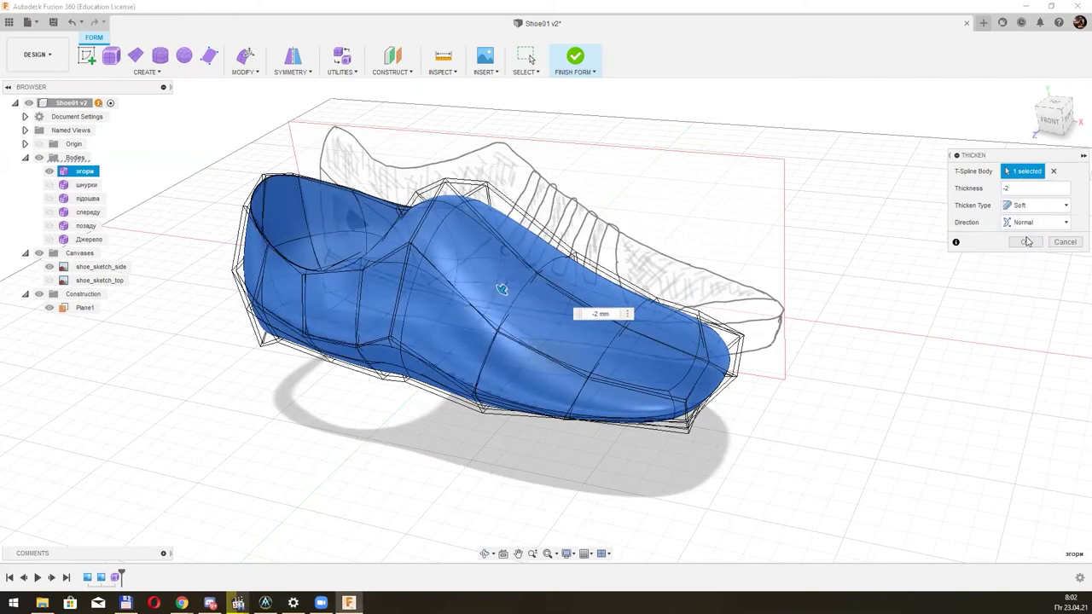
click(1025, 243)
click(238, 604)
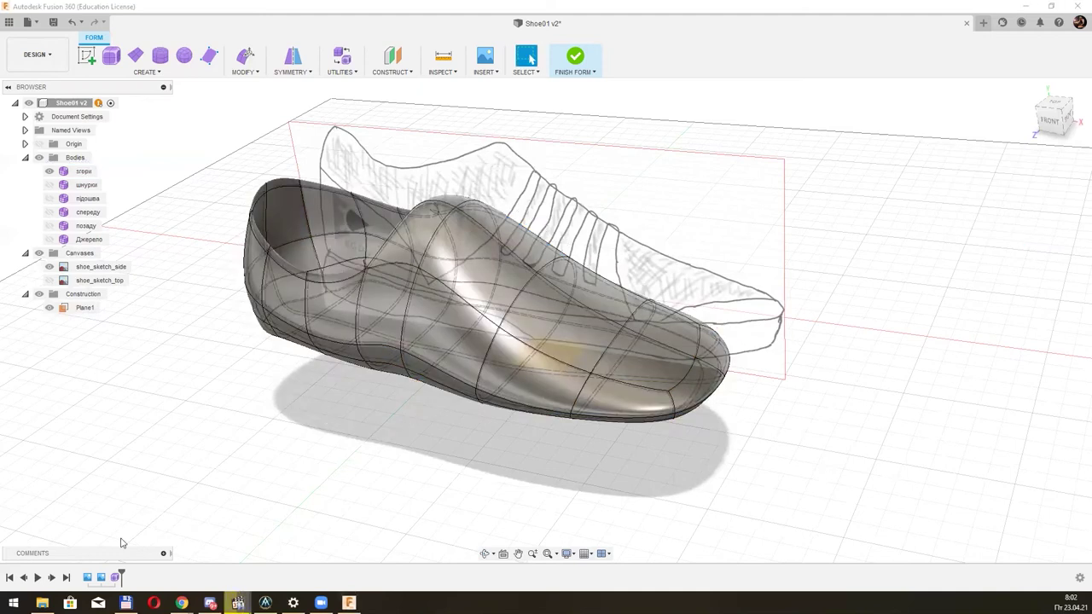
Show the laces, sole, toe and heel bodies and hide the shoe_sketch_side canvas.
click(49, 184)
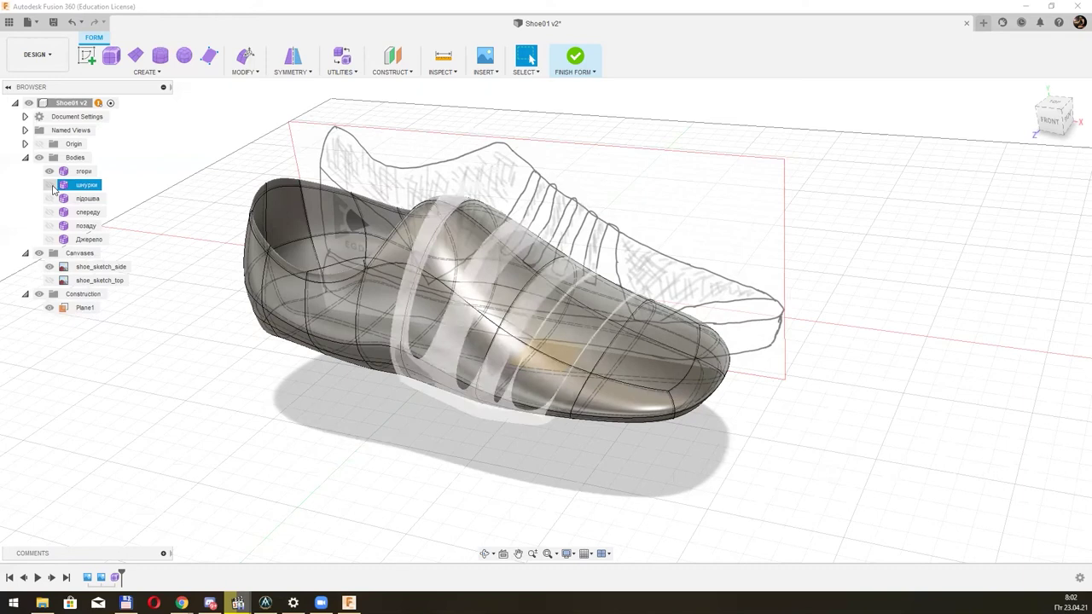
click(49, 198)
click(48, 211)
click(49, 225)
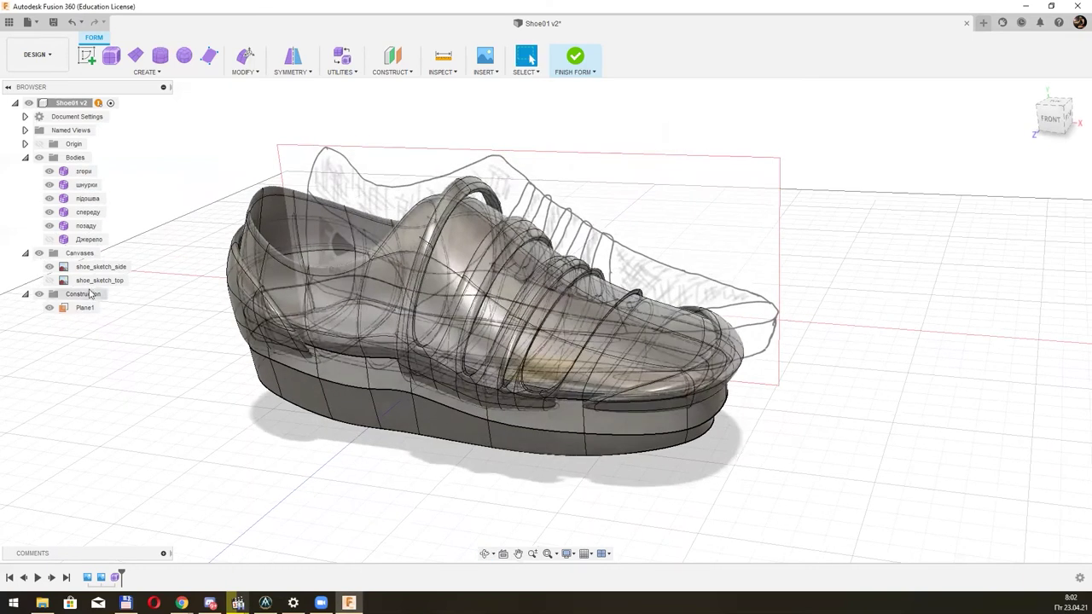
click(49, 266)
mouse_move(751, 298)
shift+middle_down()
mouse_move(717, 277)
mouse_move(719, 288)
mouse_move(691, 294)
mouse_move(597, 303)
mouse_move(635, 213)
mouse_move(627, 218)
shift+middle_up()
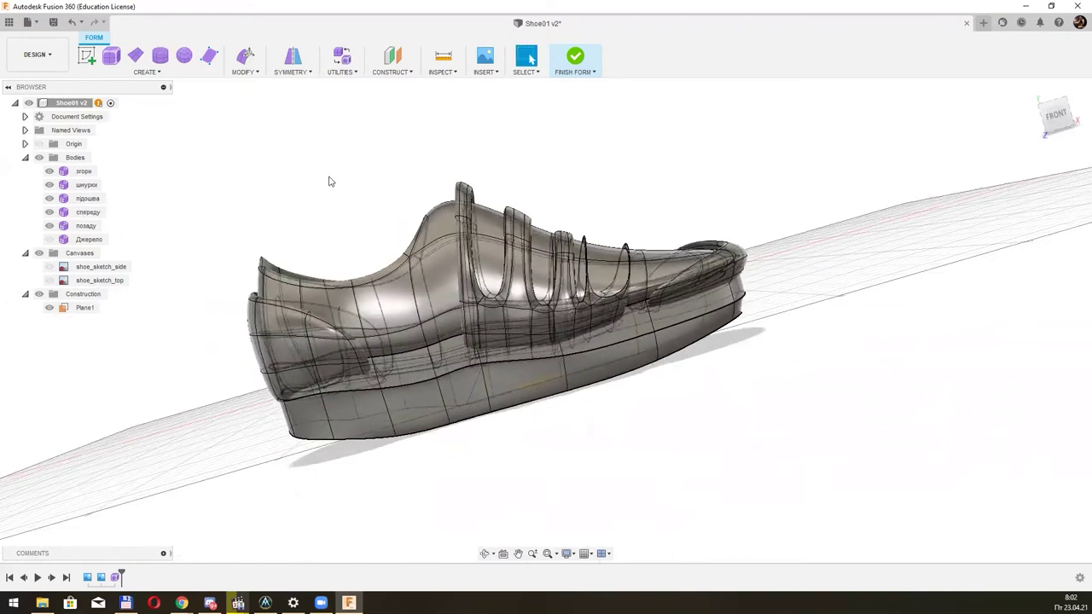
Try Finish Form, return to editing from the conversion warning, and close the error report.
click(573, 58)
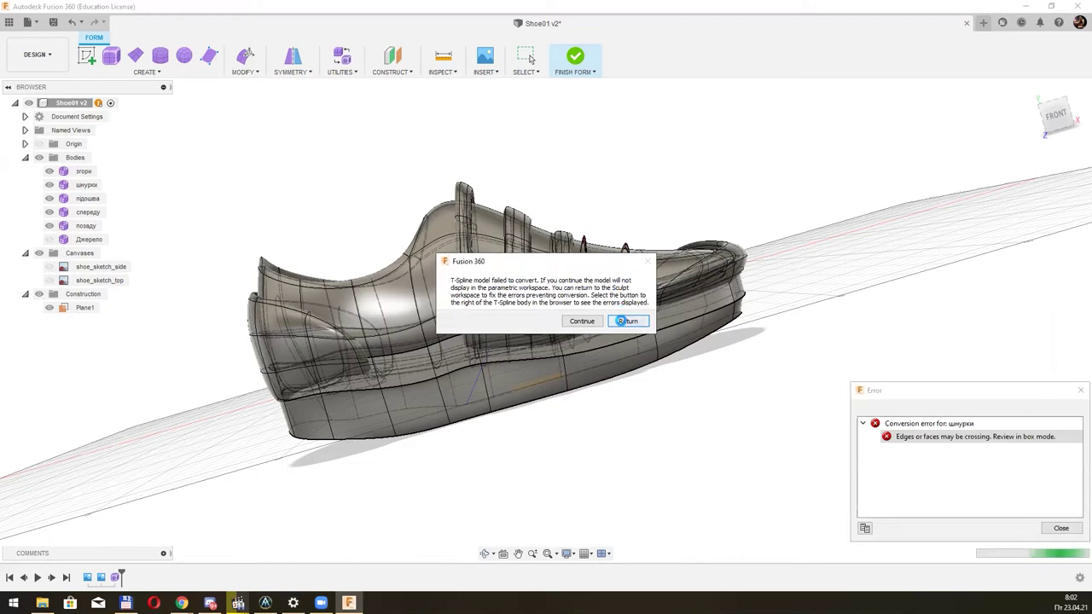
click(630, 321)
scroll(635, 308, up, 5)
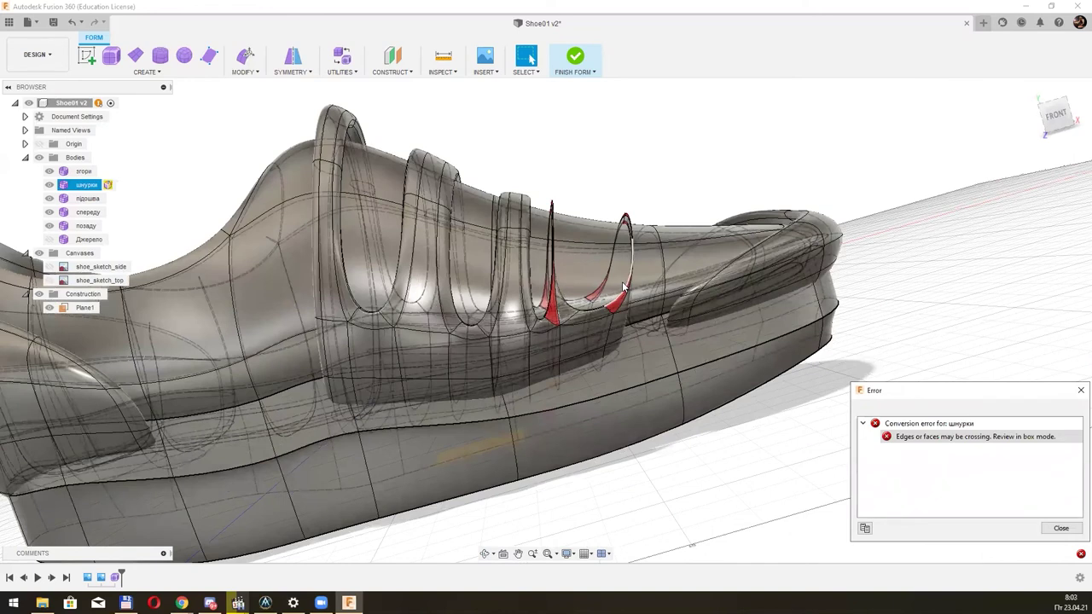
click(1063, 528)
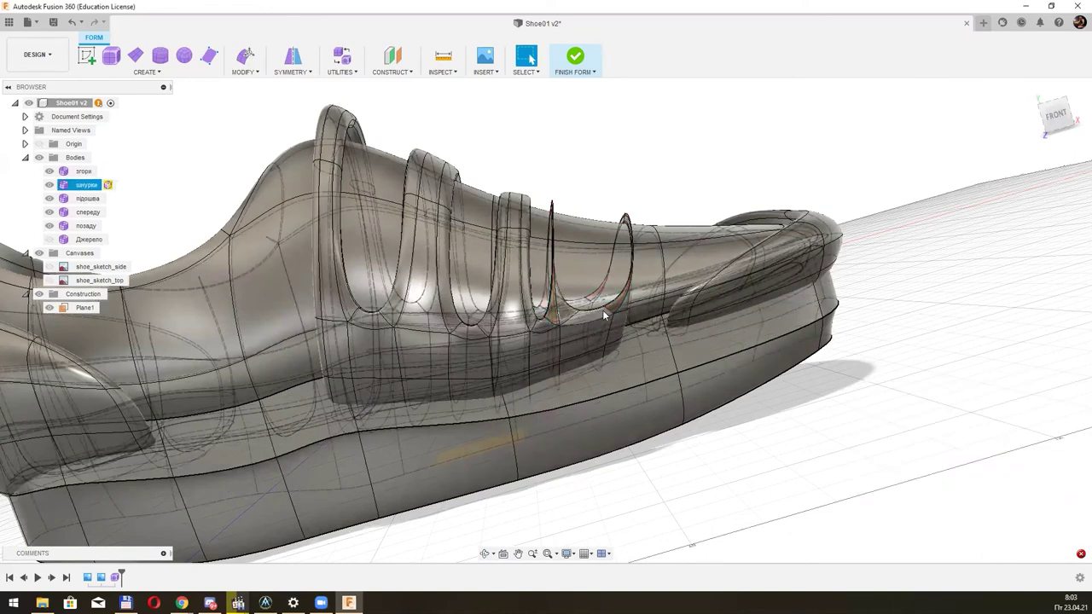
Select the шнурки laces body and inspect it from the side.
click(85, 185)
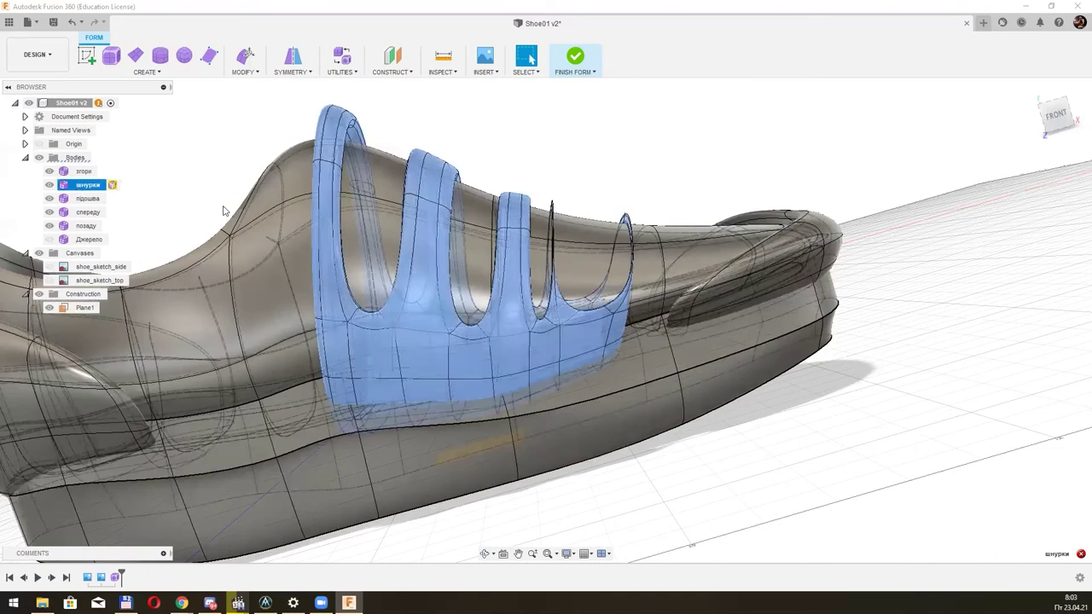
ctrl+click(84, 171)
mouse_move(512, 256)
shift+middle_down()
mouse_move(650, 255)
mouse_move(575, 218)
shift+middle_up()
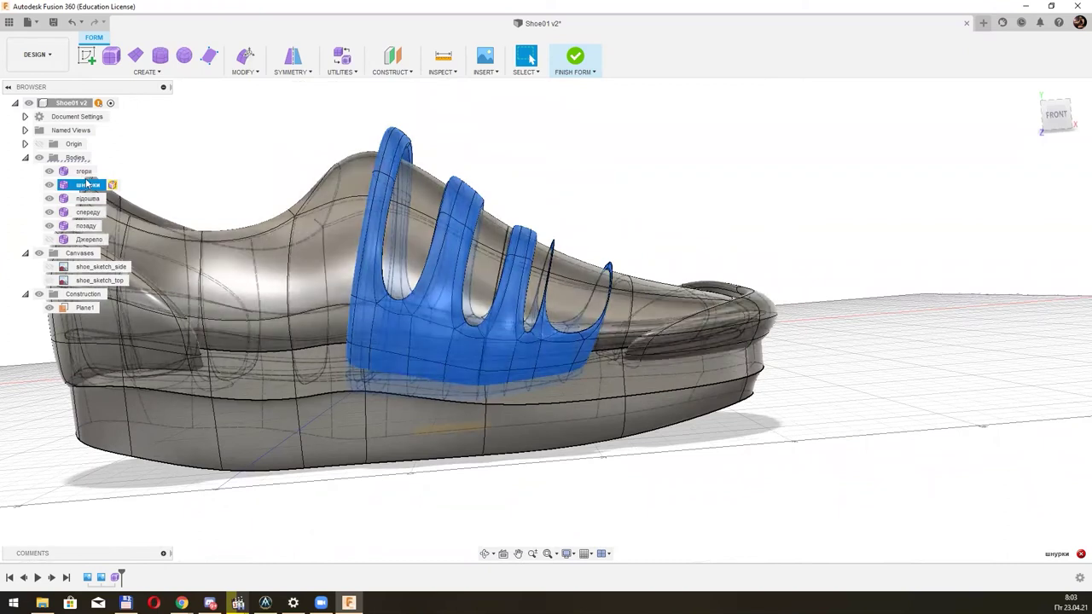
right_click(94, 190)
key(Escape)
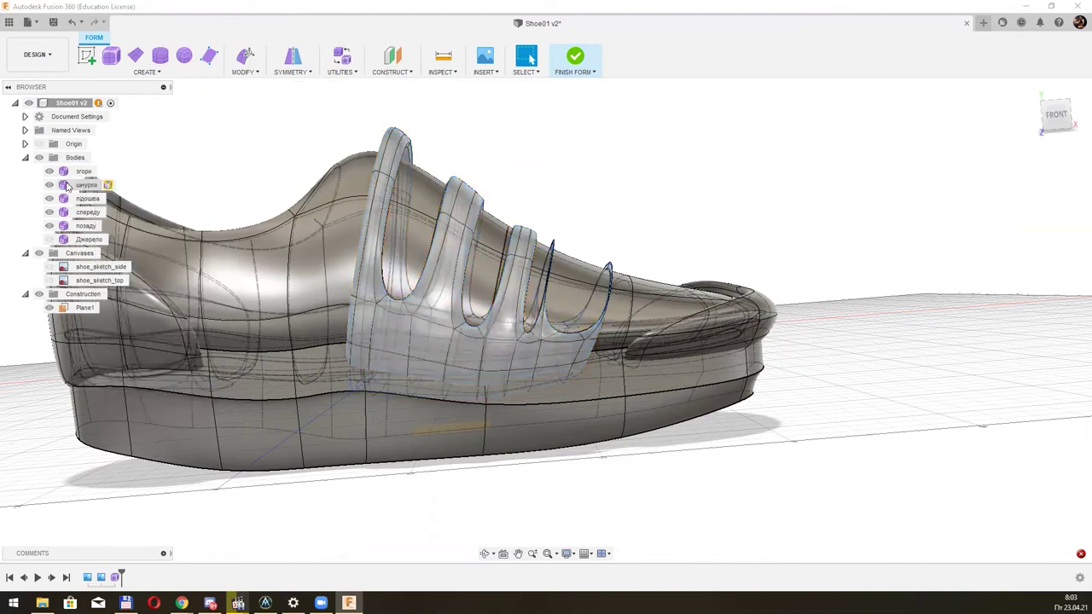
Delete the laces and replace them with a pasted copy of Джерело named Шнурки, hiding the original.
right_click(79, 186)
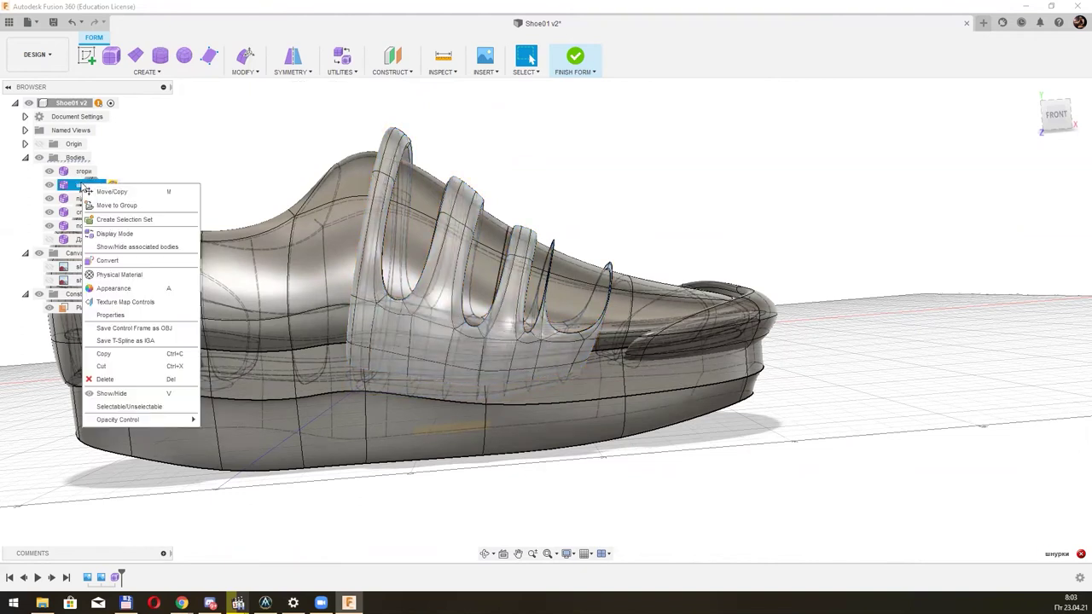
click(111, 382)
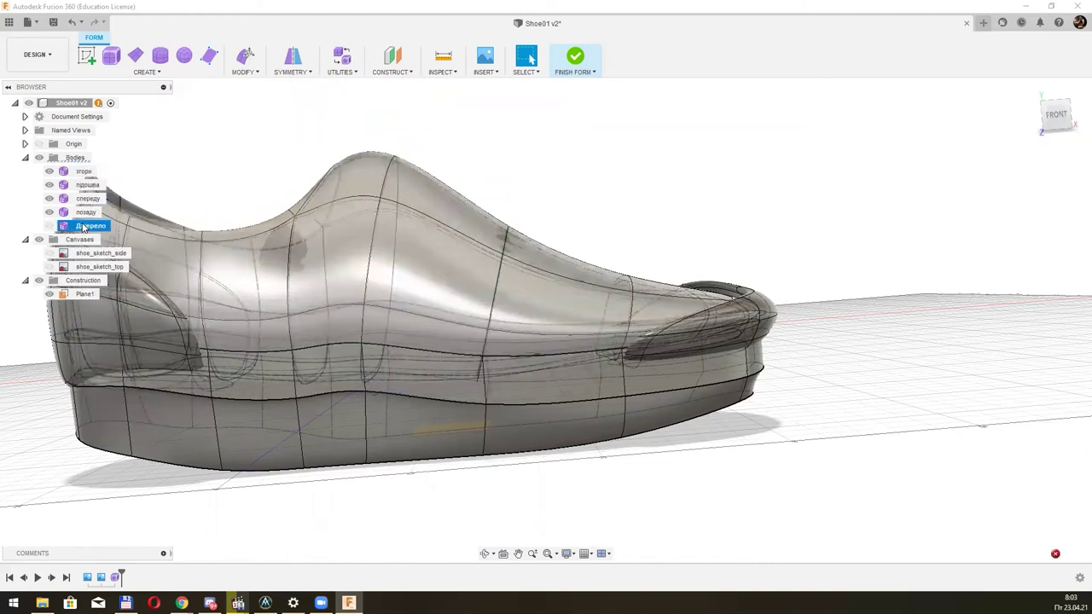
click(84, 226)
key(ctrl+c)
key(ctrl+v)
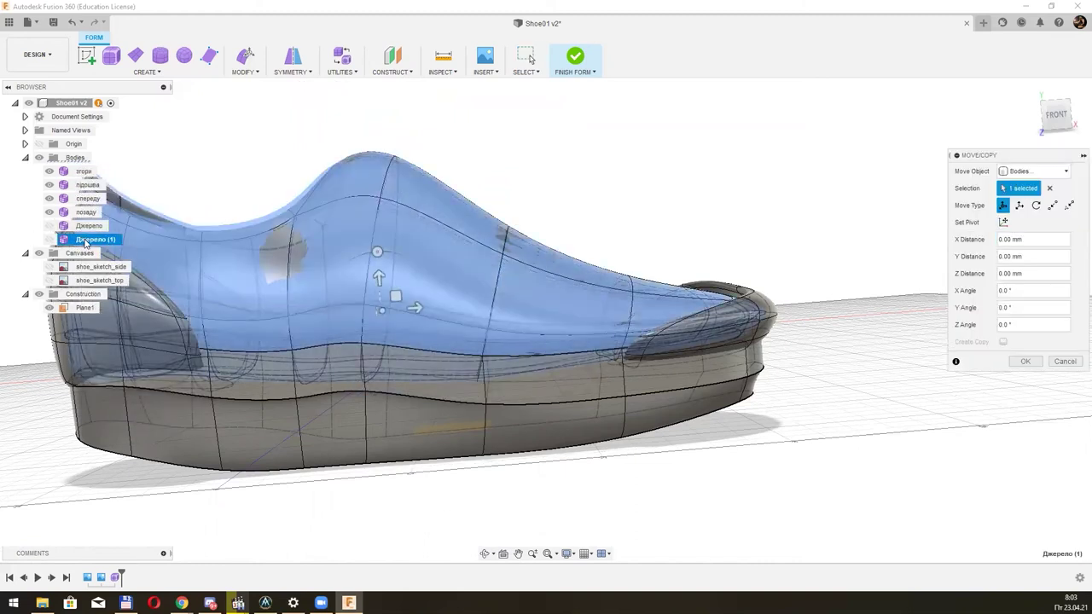
click(49, 184)
click(92, 239)
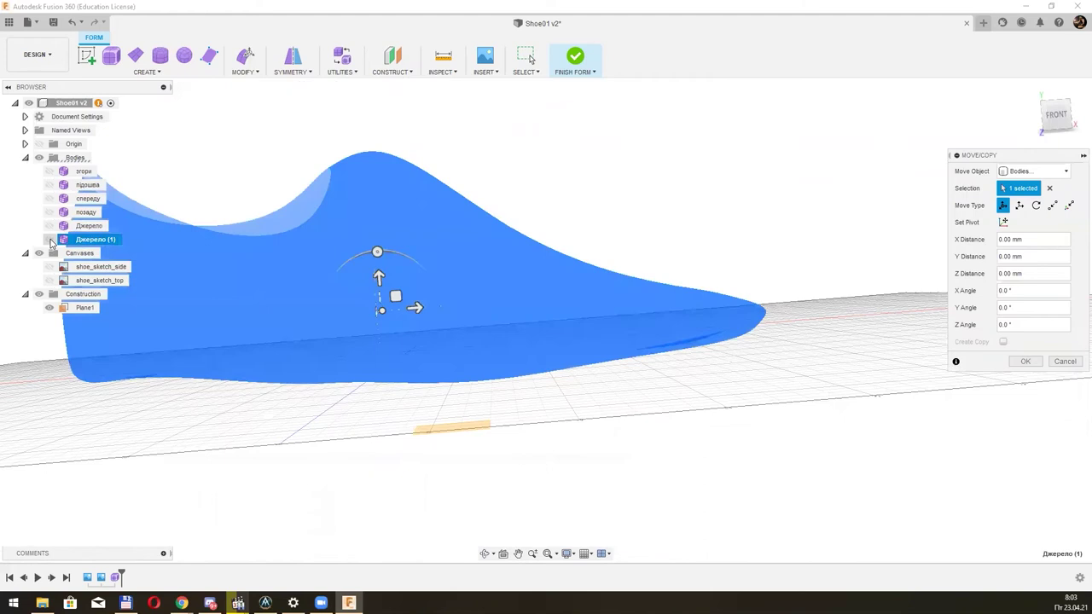
key(Return)
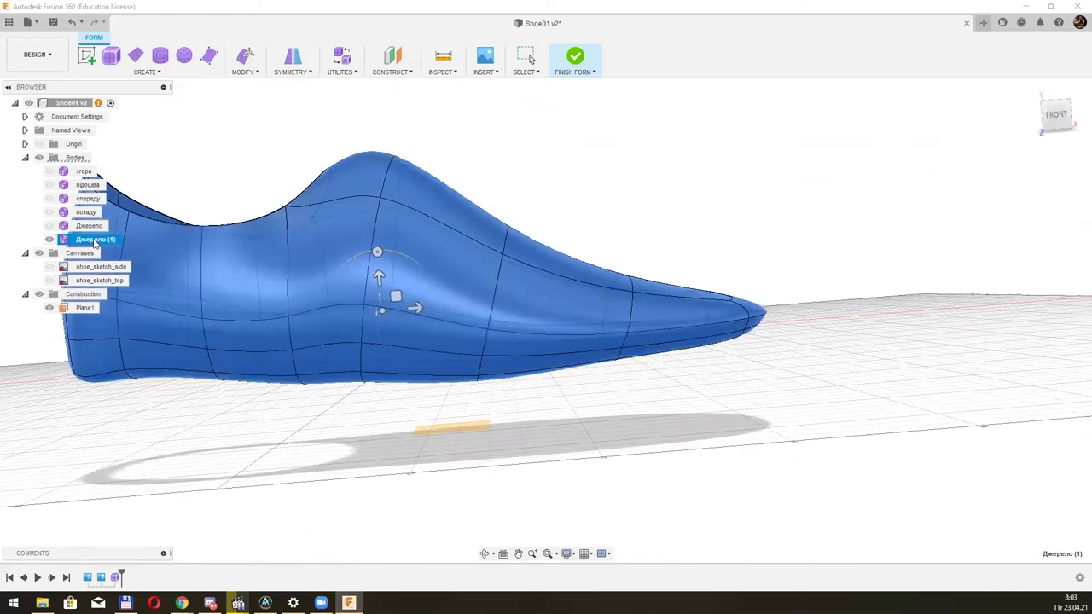
double_click(95, 240)
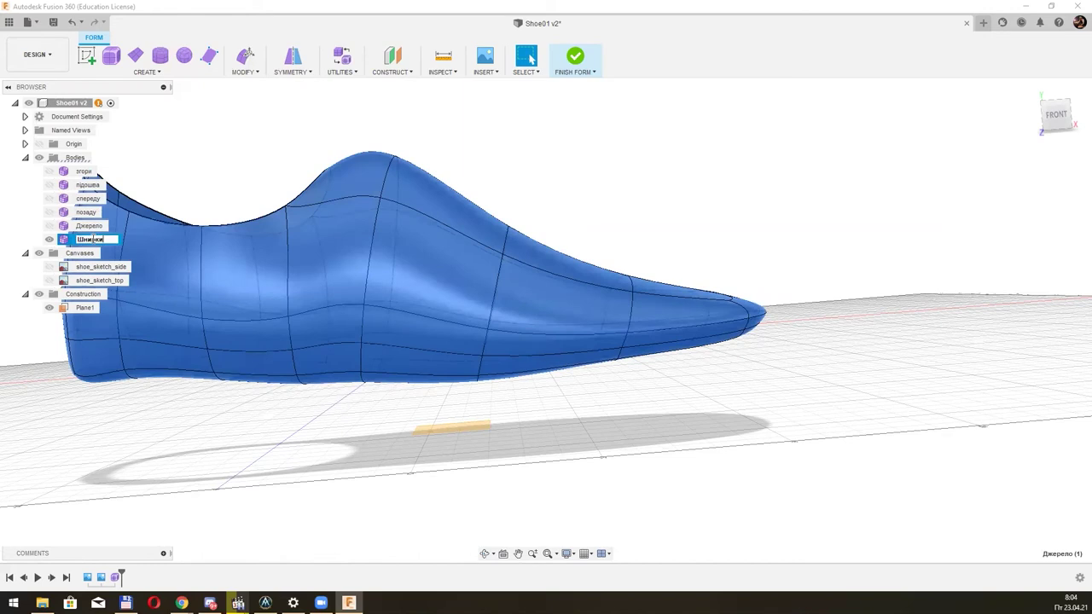
key(Return)
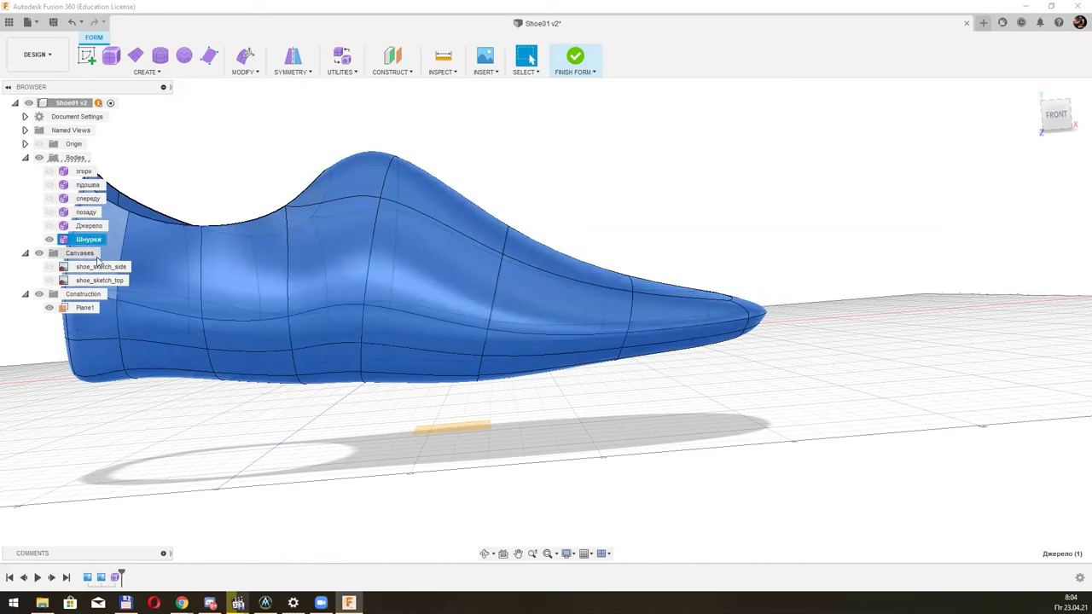
Delete the copy's toe and rear faces, leaving only its middle section.
click(674, 213)
drag(670, 264, 770, 403)
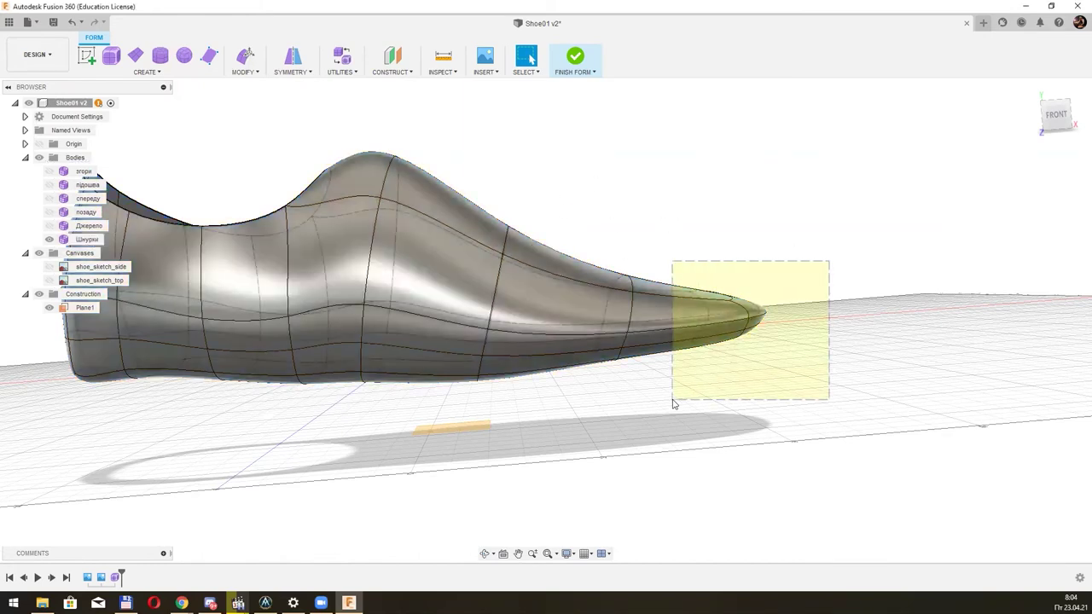
key(Delete)
drag(325, 130, 22, 513)
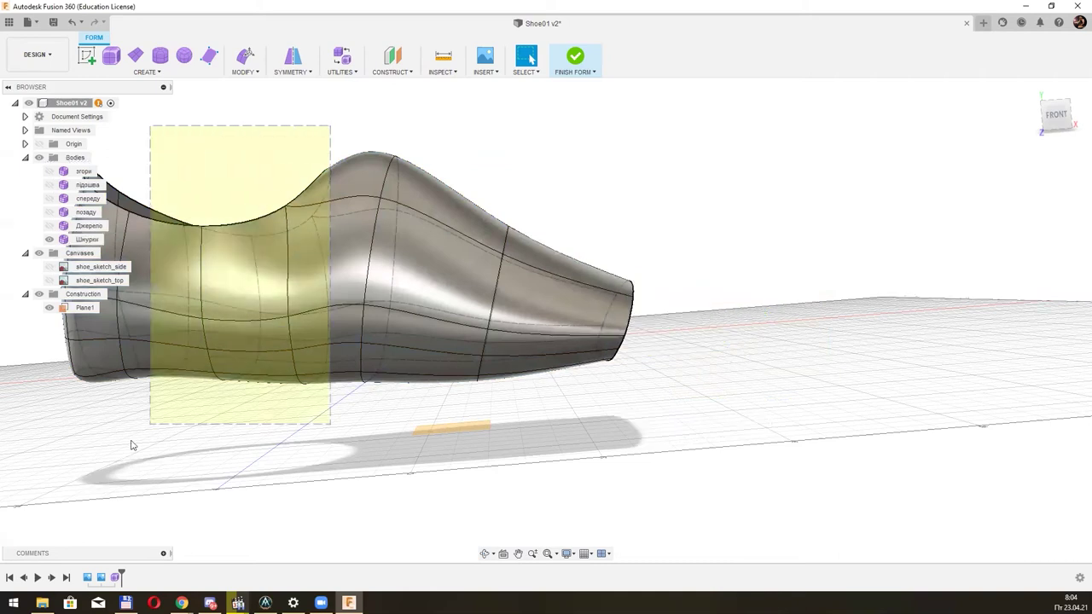
key(Delete)
shift+middle_drag(440, 262, 538, 201)
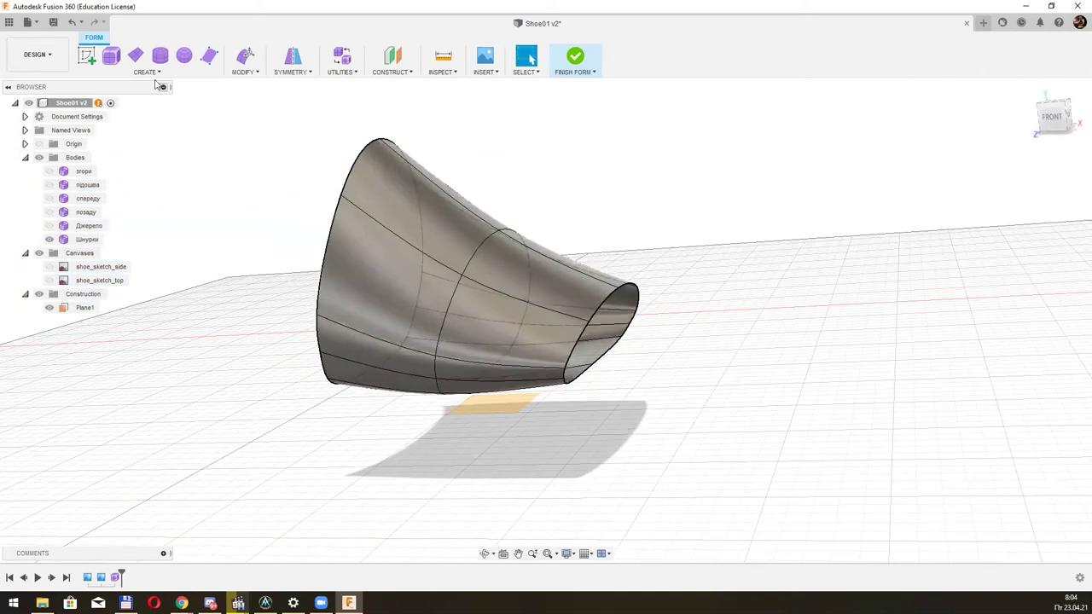
Insert two edge loops into the Шнурки tube, the first near its wide end.
click(245, 71)
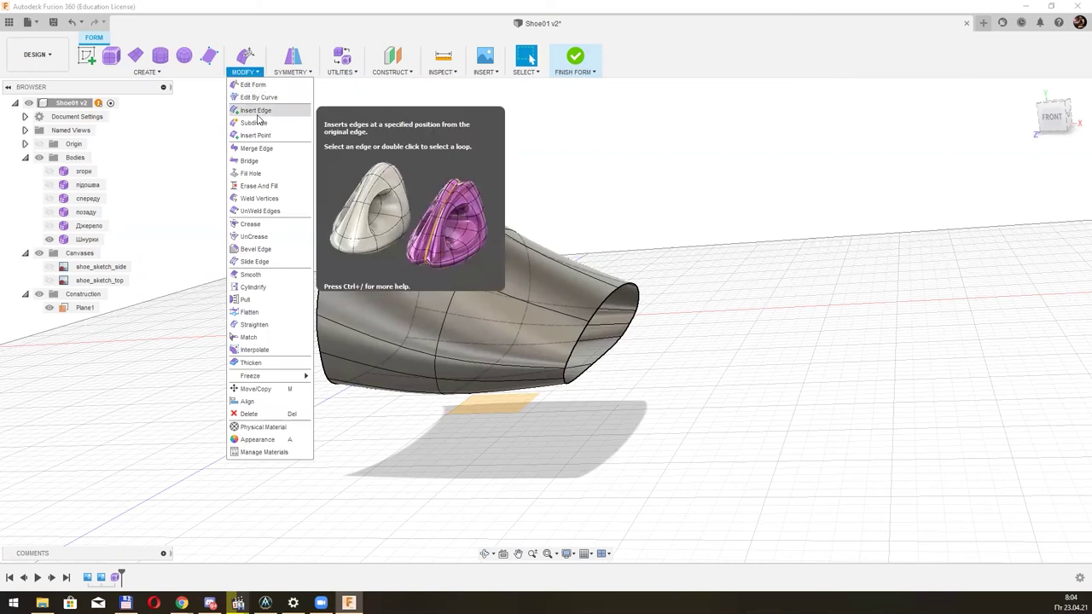
click(258, 111)
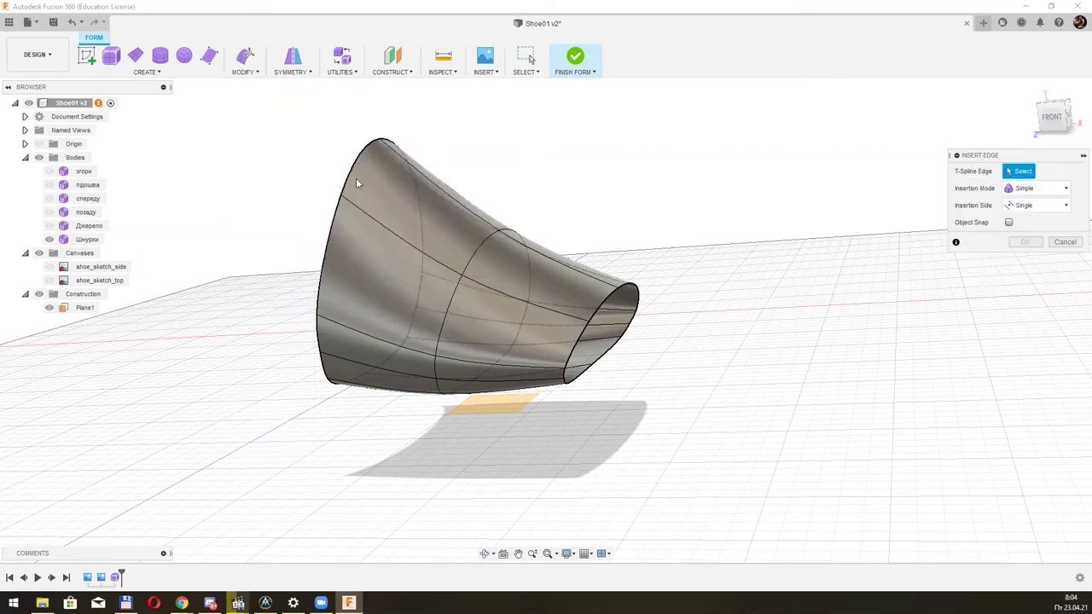
drag(360, 154, 344, 142)
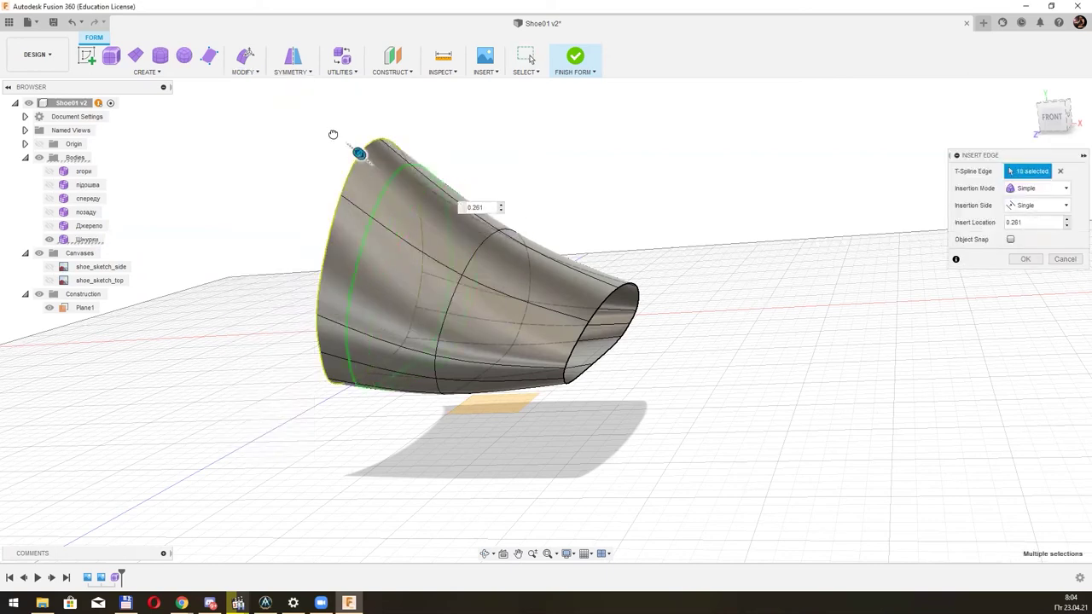
key(Return)
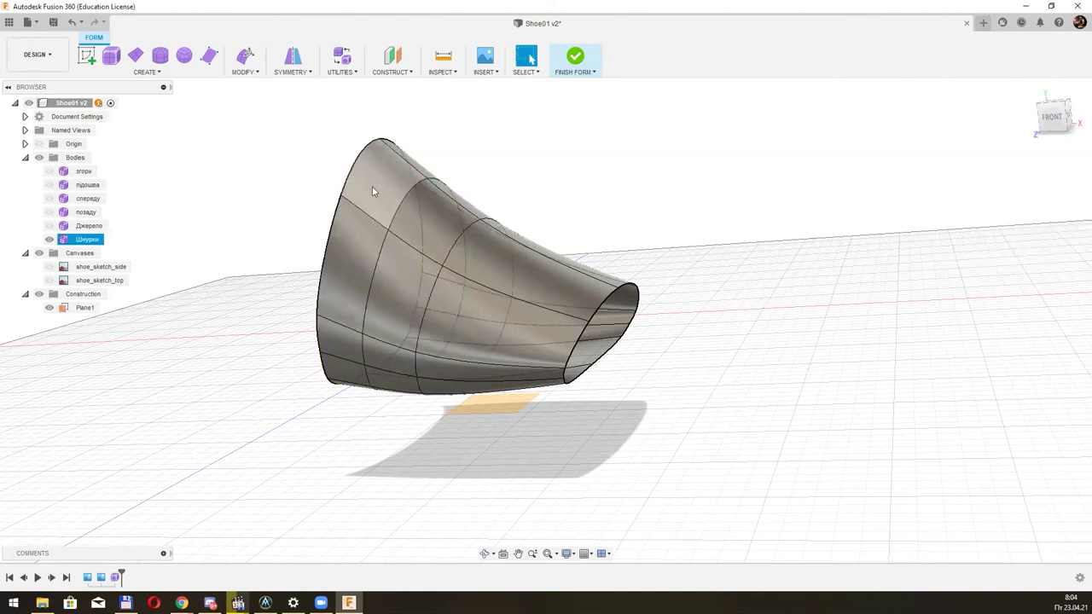
double_click(407, 196)
click(245, 61)
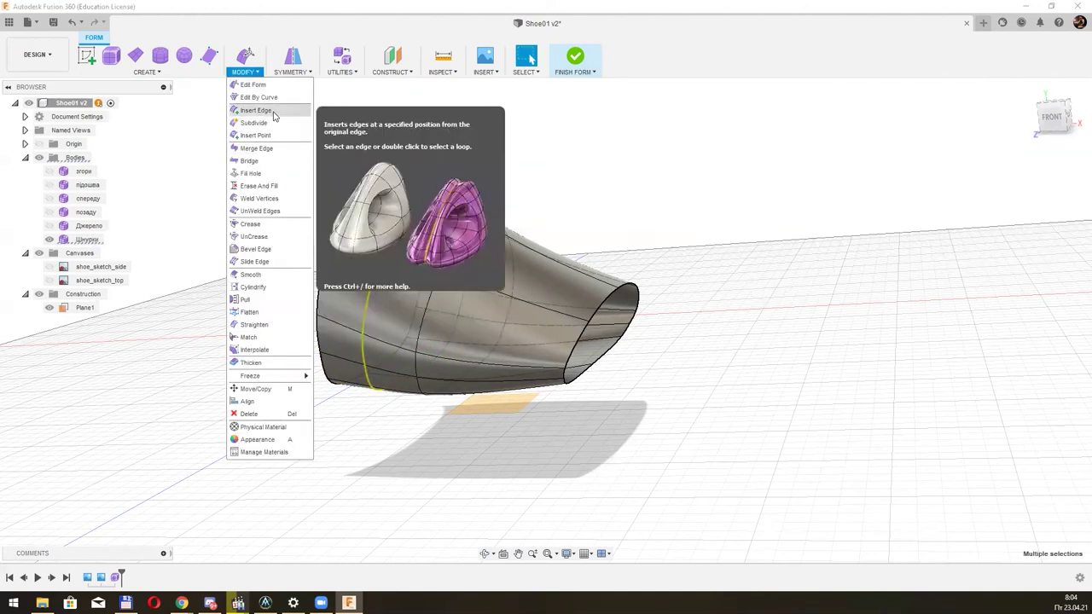
click(273, 114)
drag(387, 388, 324, 339)
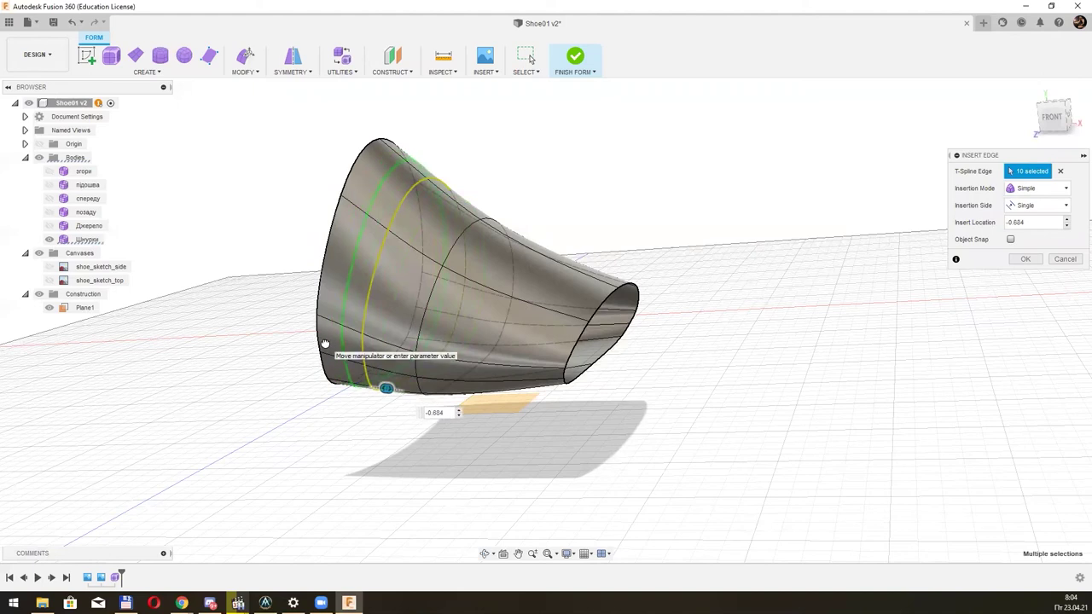
click(1023, 259)
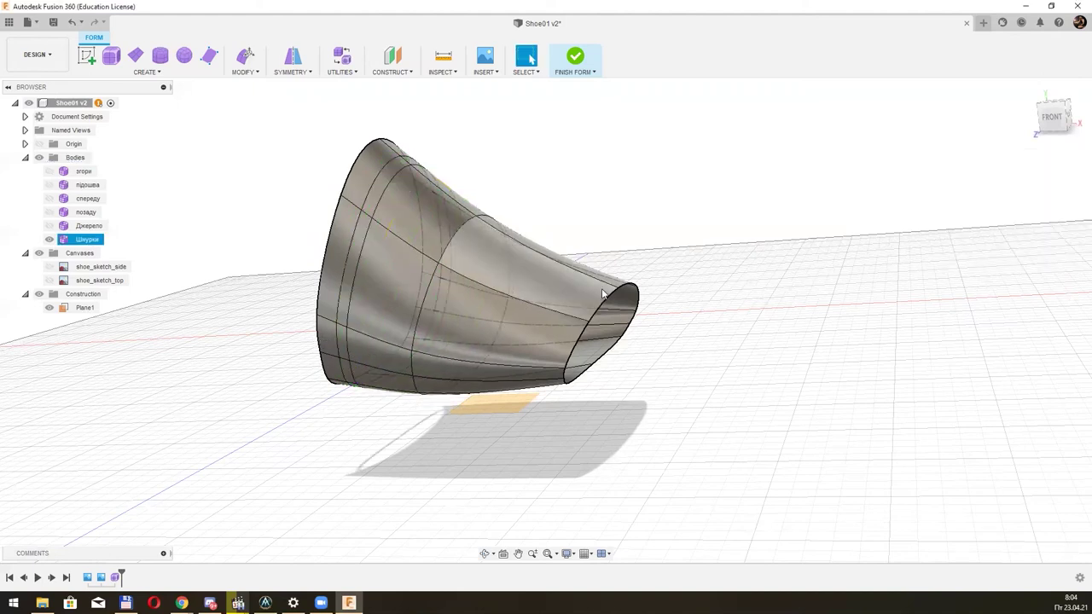
Insert four more edge loops beside the loop at the tube's narrow opening.
double_click(600, 293)
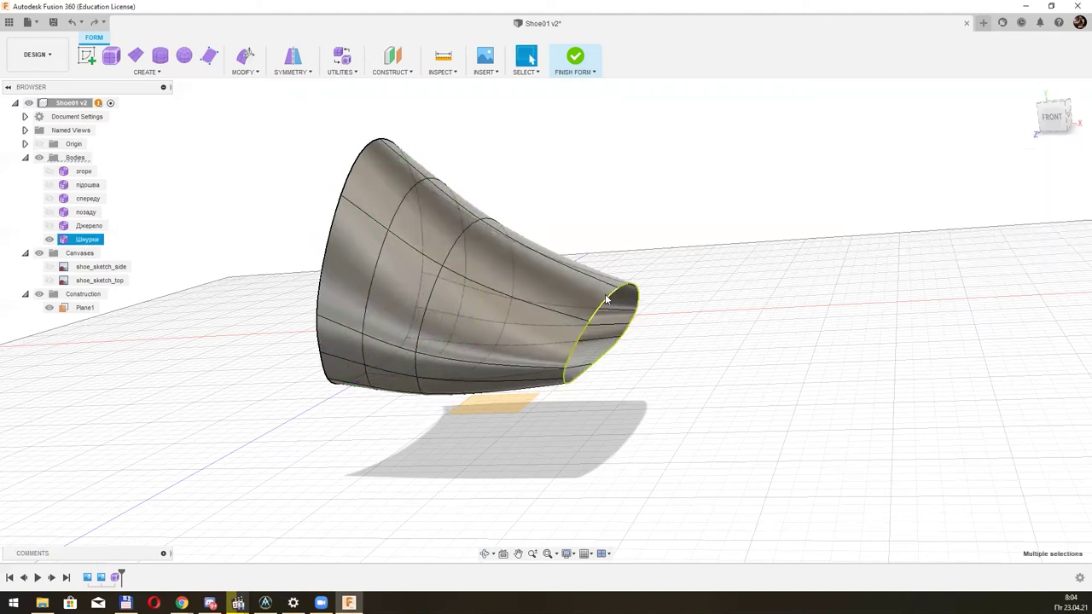
click(245, 72)
click(255, 110)
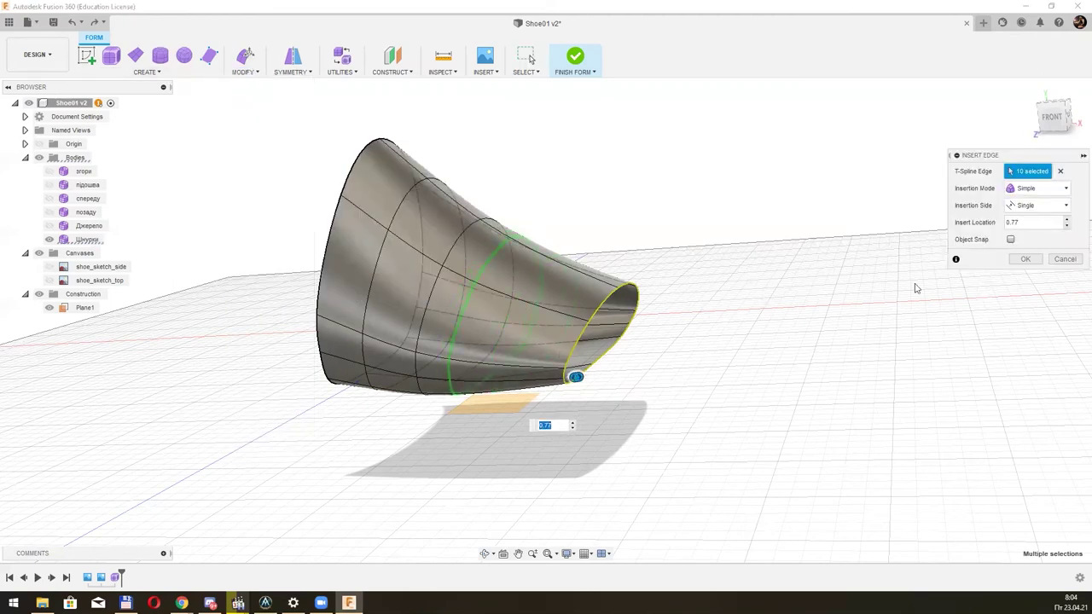
click(1025, 259)
double_click(635, 309)
click(244, 72)
click(255, 110)
click(1025, 260)
double_click(395, 224)
click(245, 72)
click(255, 110)
click(1026, 259)
click(245, 71)
click(255, 110)
double_click(597, 297)
click(1025, 259)
click(245, 72)
Start a Bridge from the opening rim face loop, then try and cancel Thicken on the strap body.
click(255, 165)
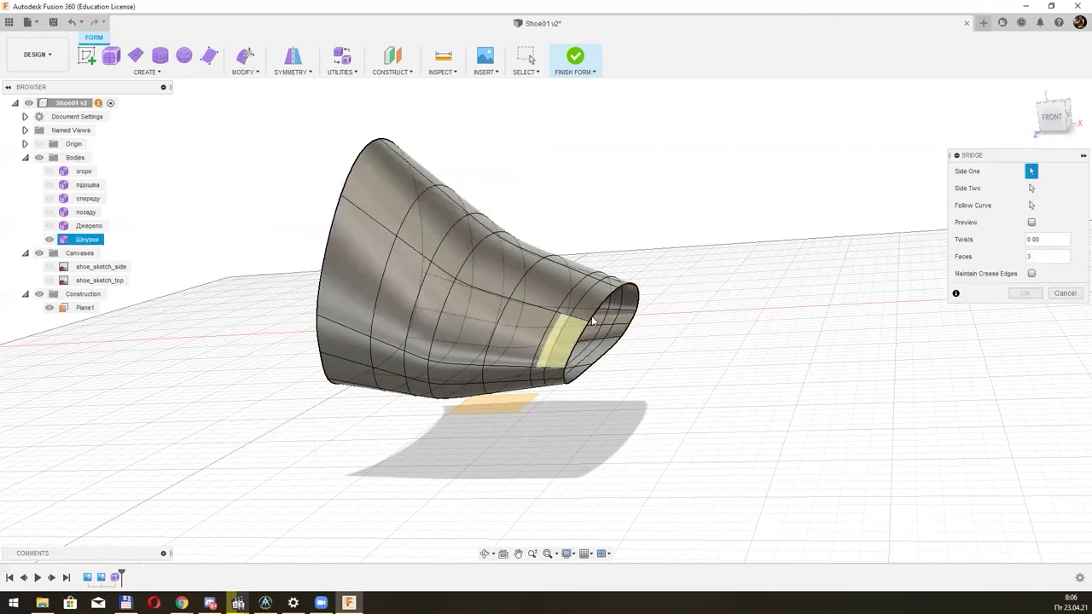
shift+middle_drag(597, 333, 527, 311)
scroll(527, 312, up, 5)
double_click(509, 418)
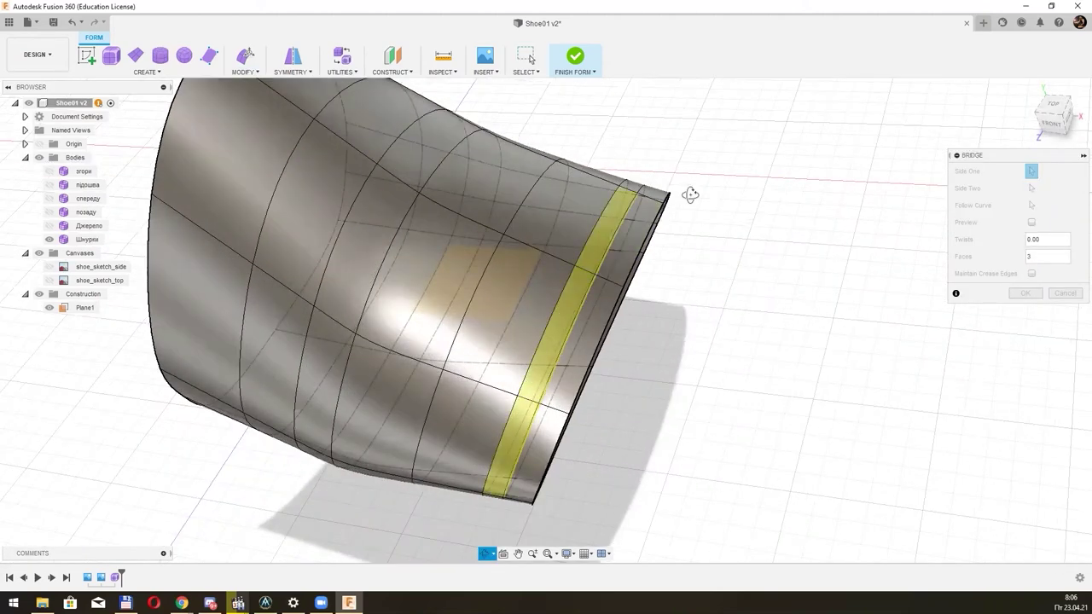
shift+middle_drag(690, 191, 533, 435)
shift+middle_drag(646, 244, 511, 299)
click(244, 72)
click(256, 362)
click(738, 306)
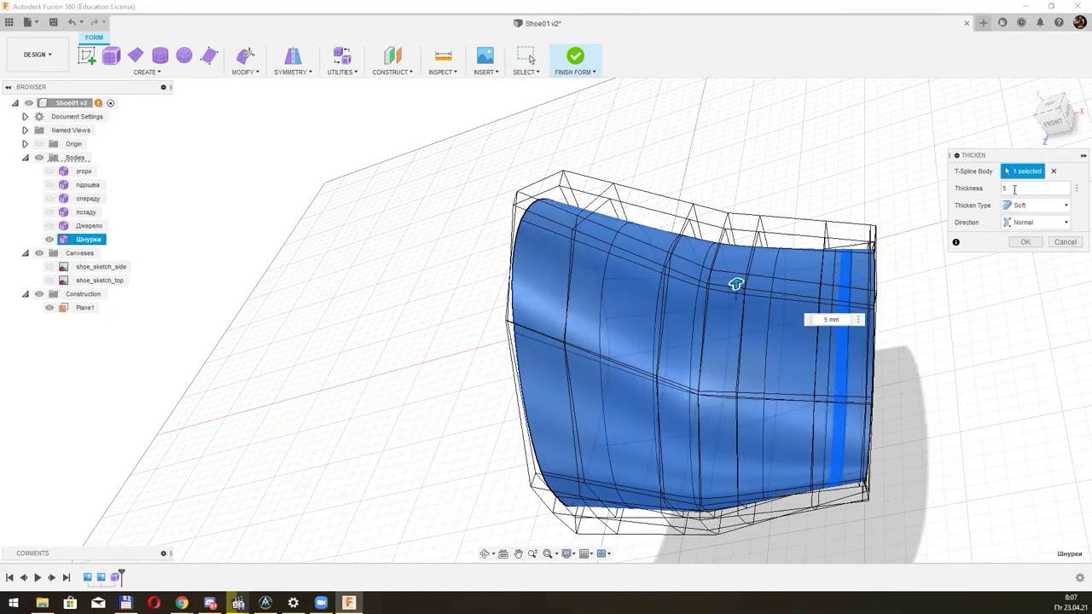
key(Escape)
Attempt bridging pairs of face loops twice, cancelling when the edges don't match.
click(245, 72)
click(255, 165)
mouse_move(717, 367)
shift+middle_down()
mouse_move(654, 361)
mouse_move(421, 254)
mouse_move(548, 167)
mouse_move(594, 383)
mouse_move(614, 299)
shift+middle_up()
click(421, 253)
click(547, 167)
key(Escape)
click(245, 72)
click(255, 152)
click(265, 299)
click(615, 299)
key(Escape)
Remove the faces between the straps to split Шнурки into separate bands.
mouse_move(1013, 321)
shift+middle_down()
mouse_move(485, 368)
mouse_move(548, 135)
shift+middle_up()
click(485, 368)
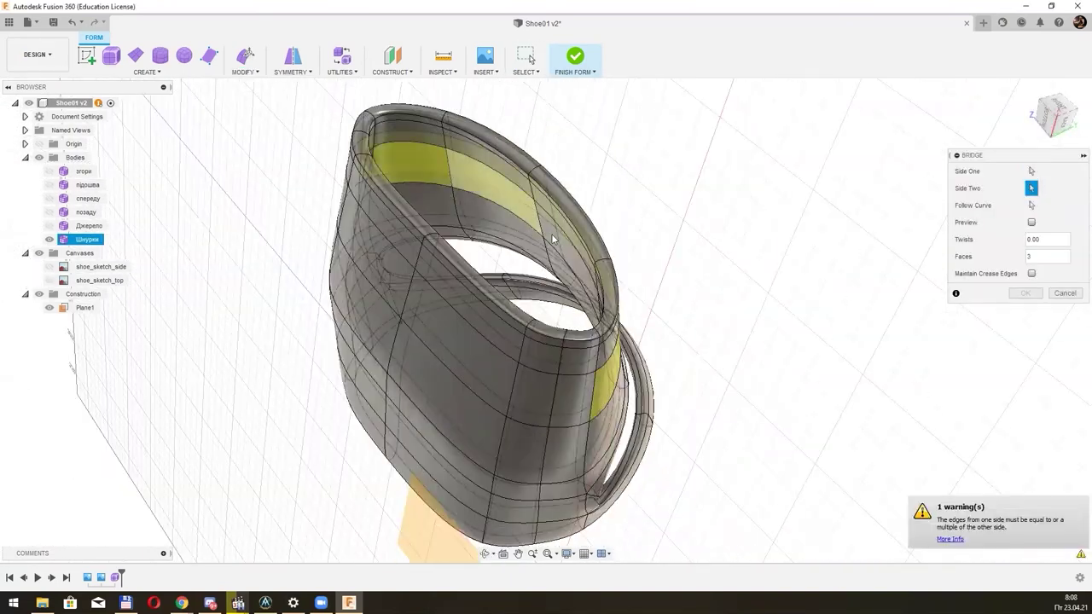
shift+middle_drag(443, 185, 849, 297)
key(Escape)
Show the згори, підошва, спереду, позаду and Джерело bodies again.
click(48, 170)
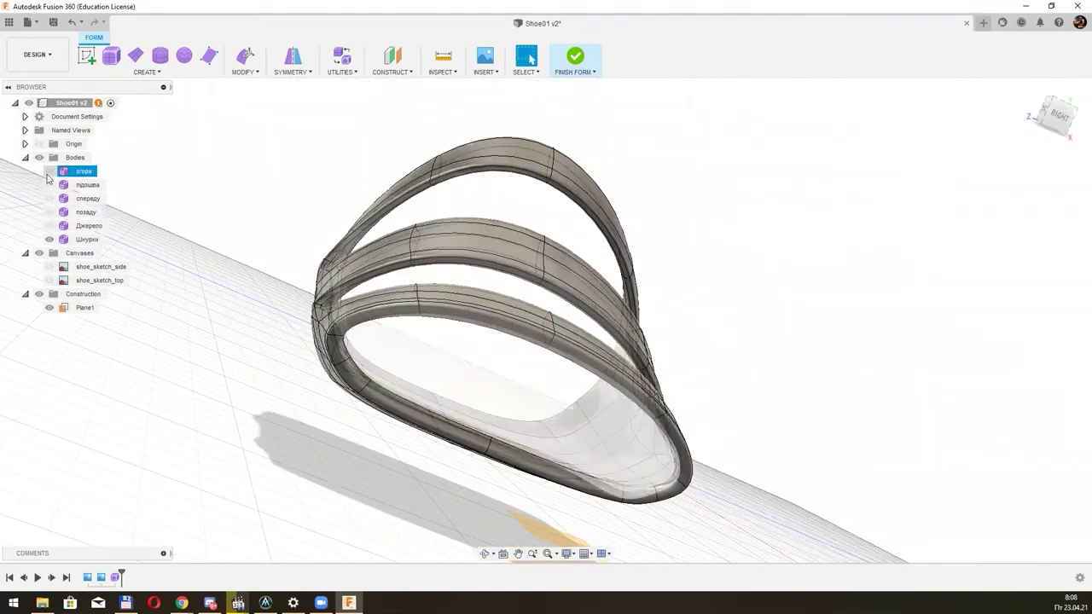
click(48, 184)
click(49, 198)
click(48, 211)
click(49, 225)
click(84, 171)
mouse_move(427, 256)
shift+middle_down()
mouse_move(544, 265)
mouse_move(592, 220)
mouse_move(560, 236)
mouse_move(593, 224)
mouse_move(665, 247)
mouse_move(667, 259)
mouse_move(677, 251)
shift+middle_up()
scroll(544, 265, down, 5)
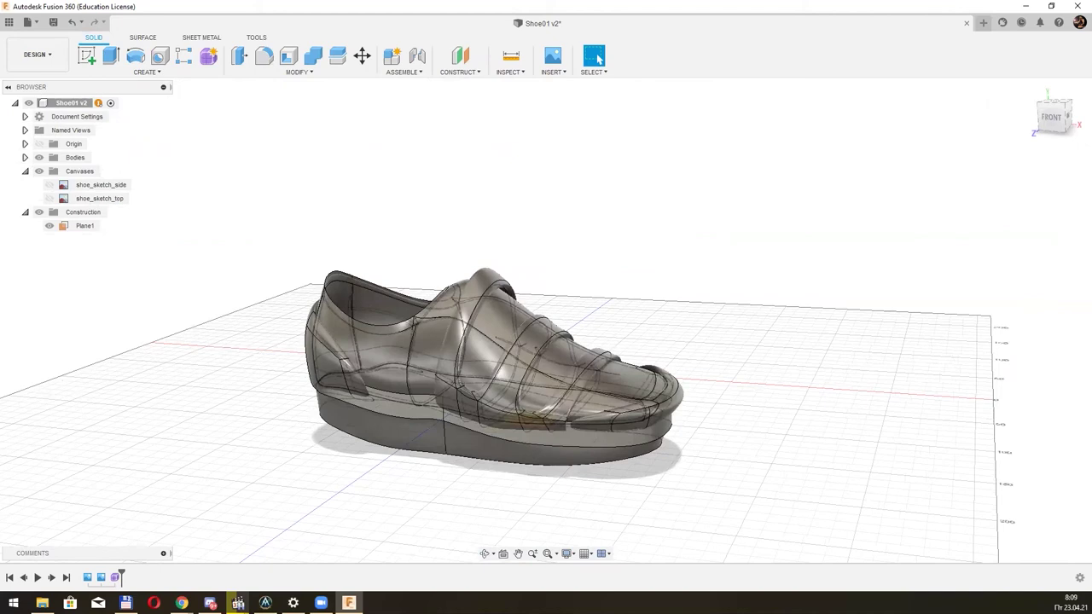
Hide згори, спереду, позаду, Джерело and Шнурки, leaving only the підошва sole visible.
click(26, 171)
click(24, 158)
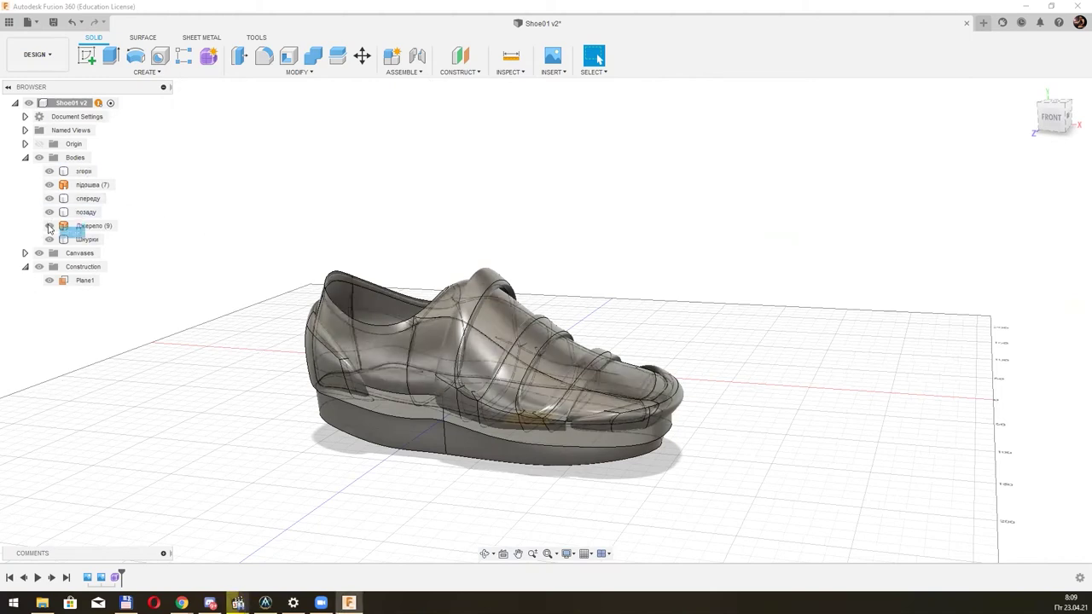
click(49, 171)
click(48, 198)
click(49, 211)
click(49, 225)
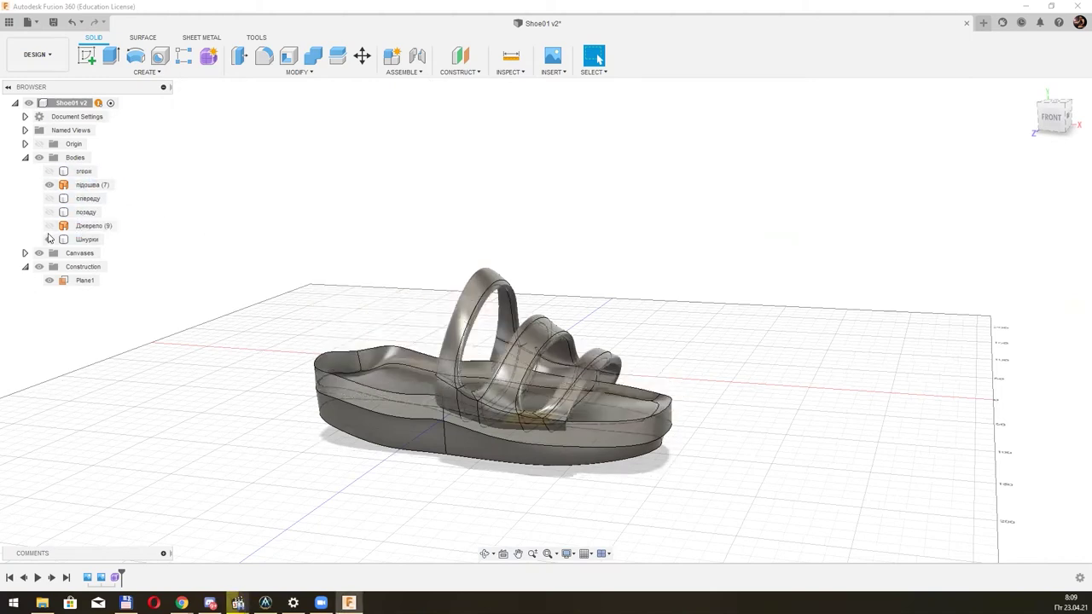
click(49, 238)
click(86, 185)
mouse_move(673, 277)
shift+middle_down()
mouse_move(444, 373)
mouse_move(424, 404)
mouse_move(448, 391)
mouse_move(485, 436)
shift+middle_up()
key(Escape)
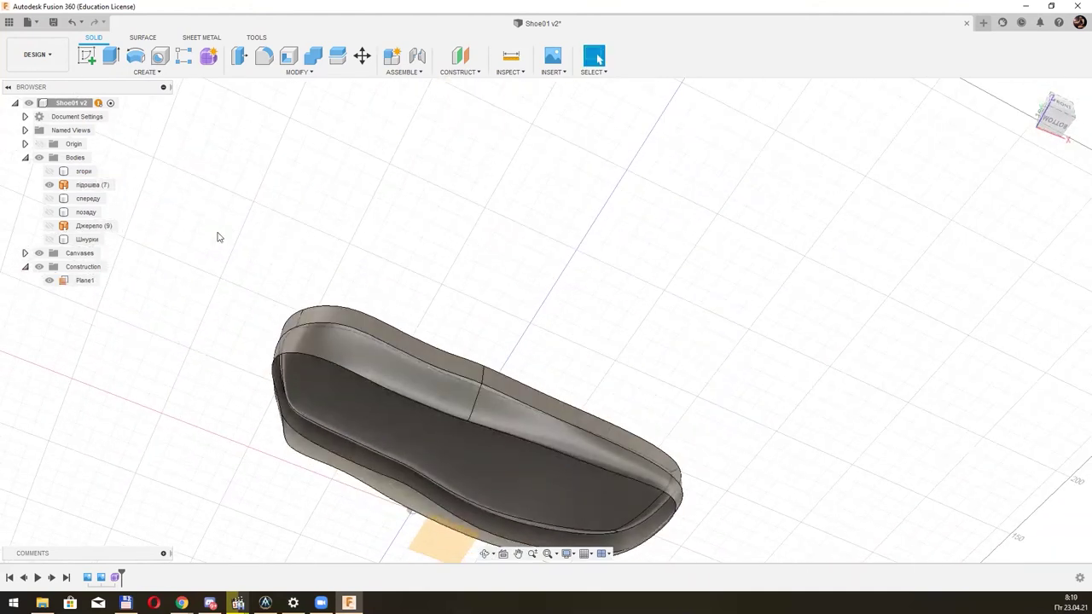
Create a Patch on the sole's open boundary edge as a new body, Body7.
click(150, 73)
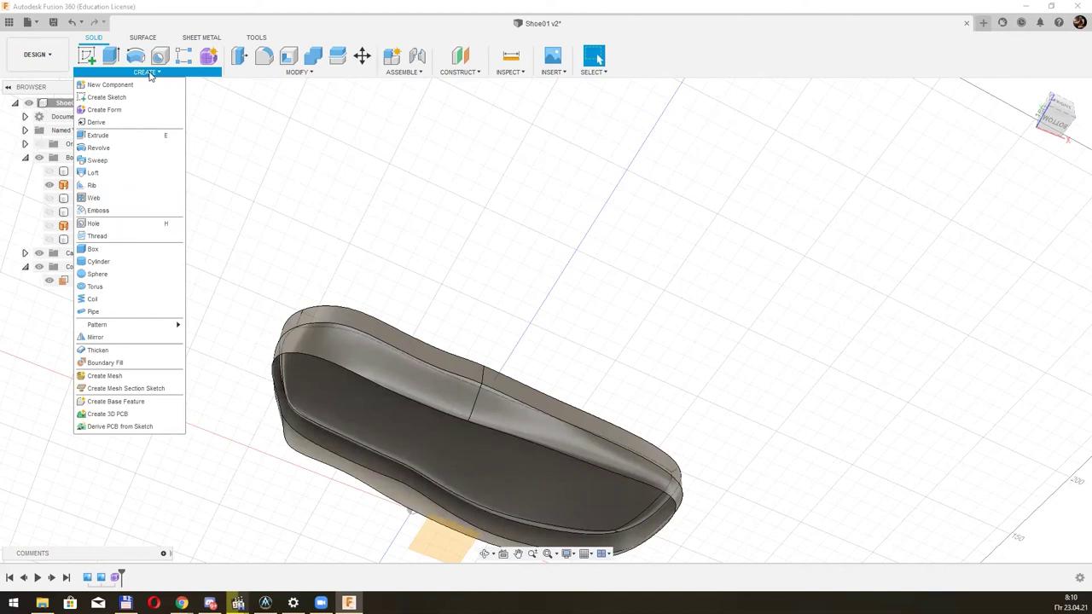
mouse_move(300, 71)
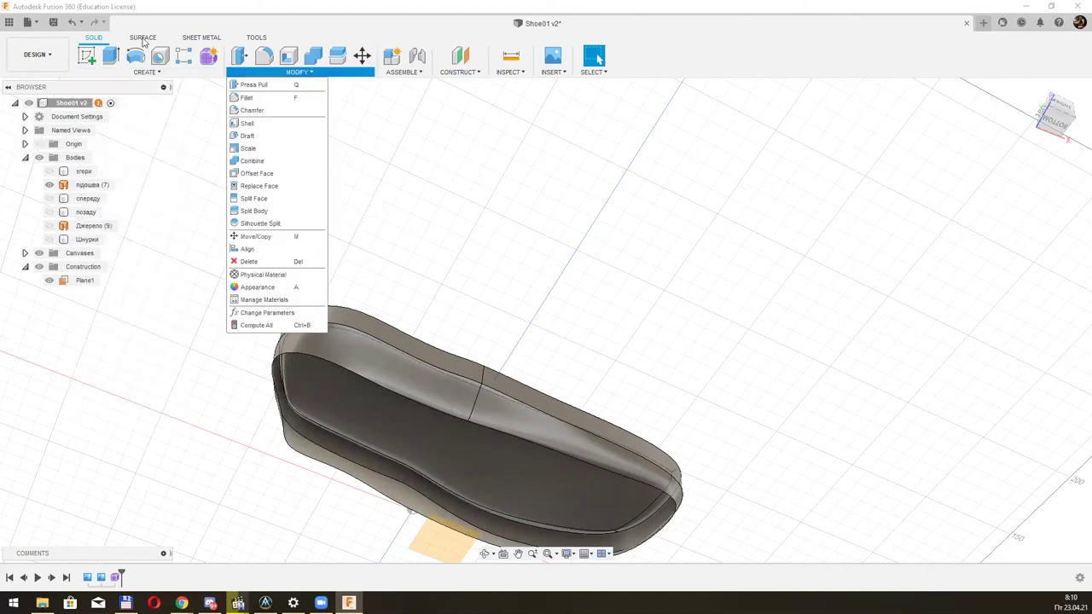
click(142, 37)
click(130, 71)
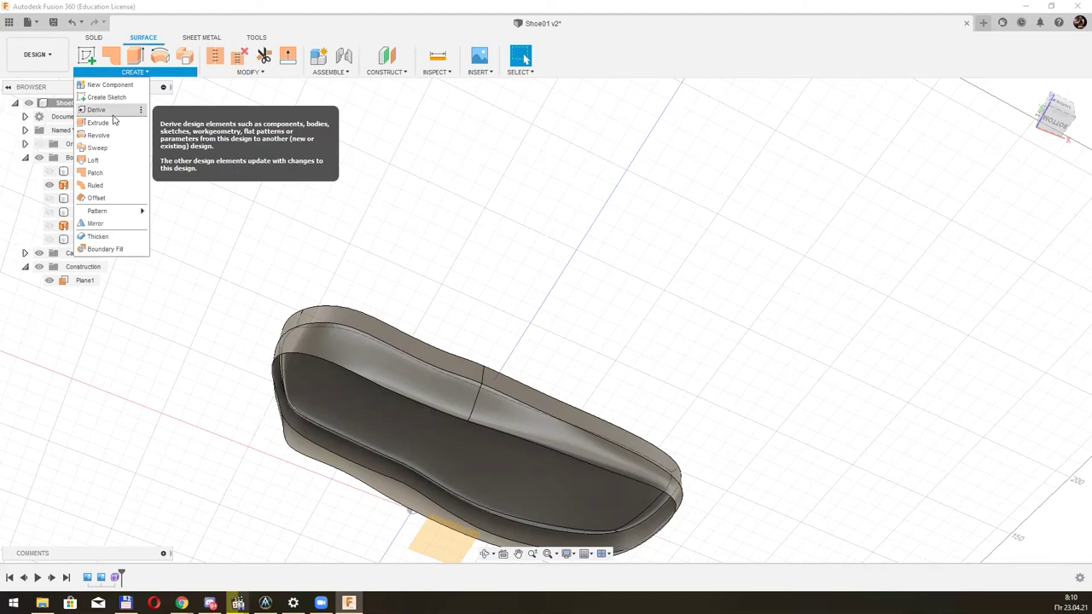
click(97, 173)
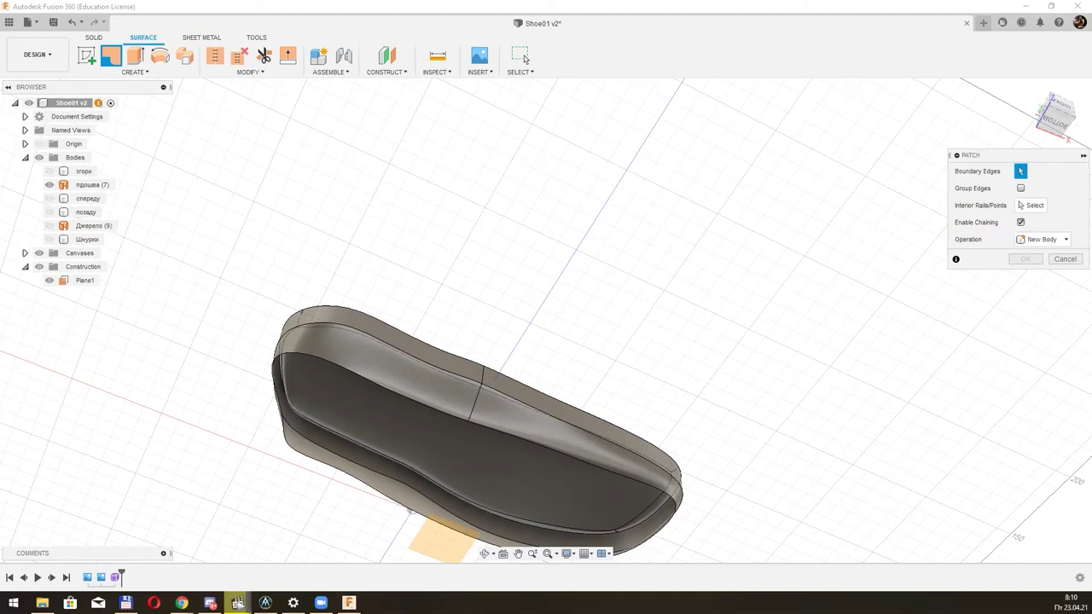
click(487, 433)
mouse_move(519, 385)
shift+middle_down()
mouse_move(532, 398)
mouse_move(488, 399)
shift+middle_up()
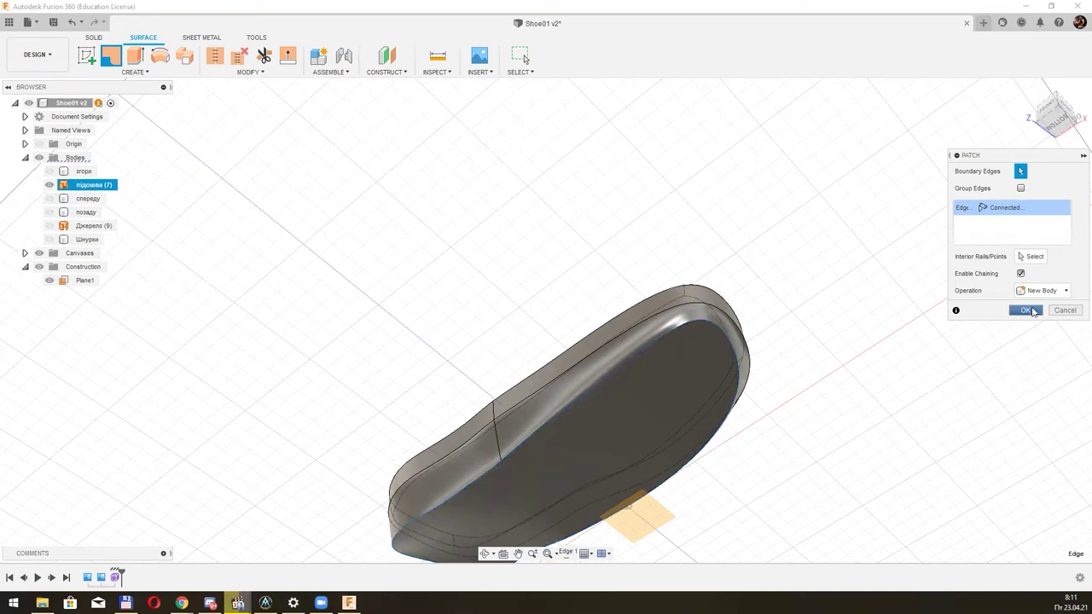
click(1043, 290)
click(1037, 290)
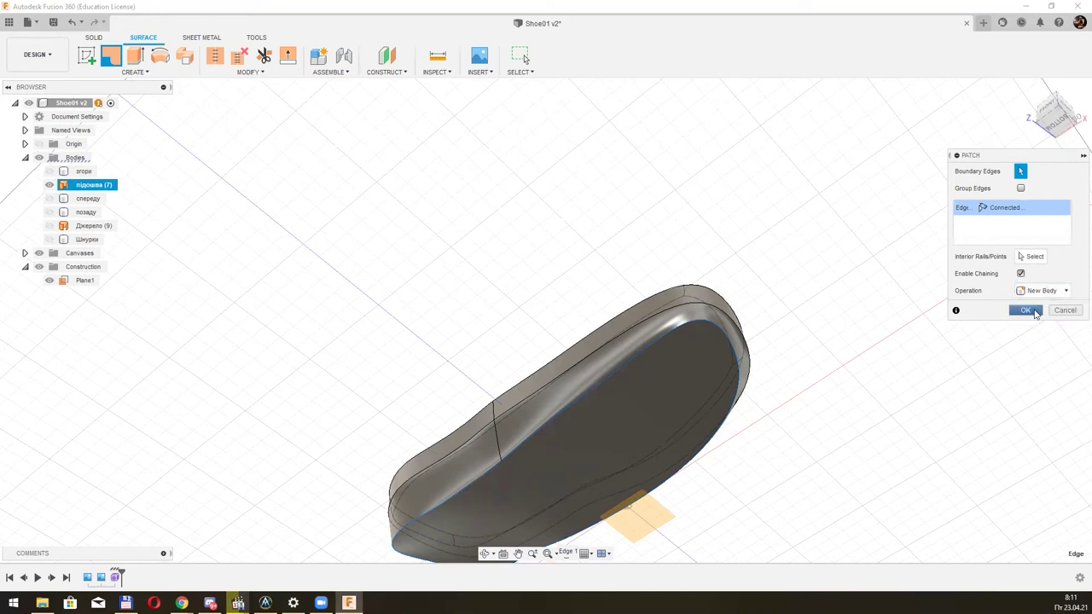
click(1026, 310)
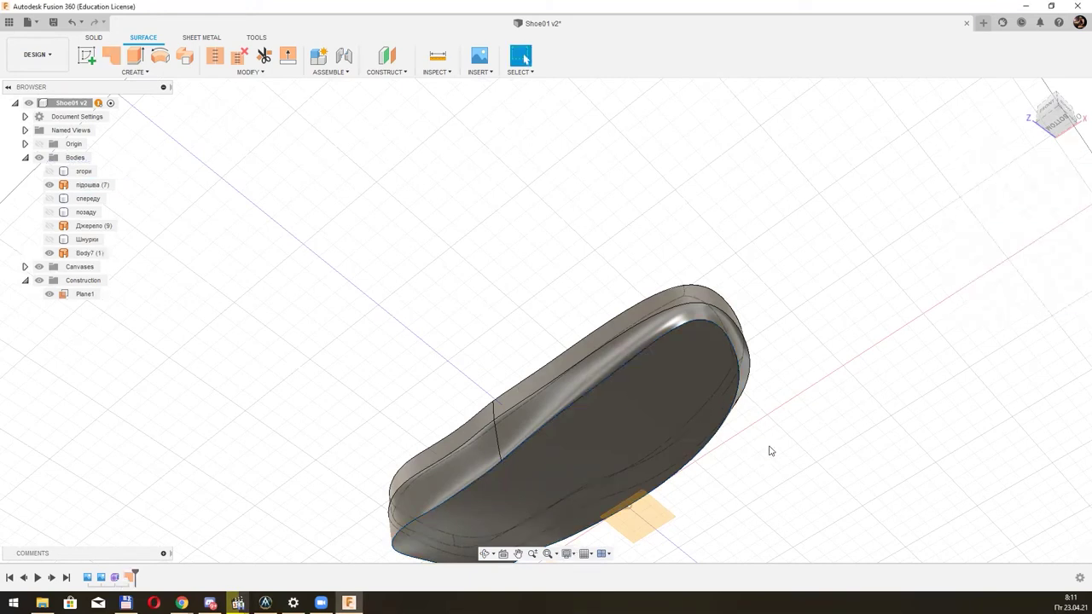
shift+middle_drag(770, 451, 702, 463)
Stitch the Body7 patch and the підошва sole wall into one body, Body8.
click(48, 186)
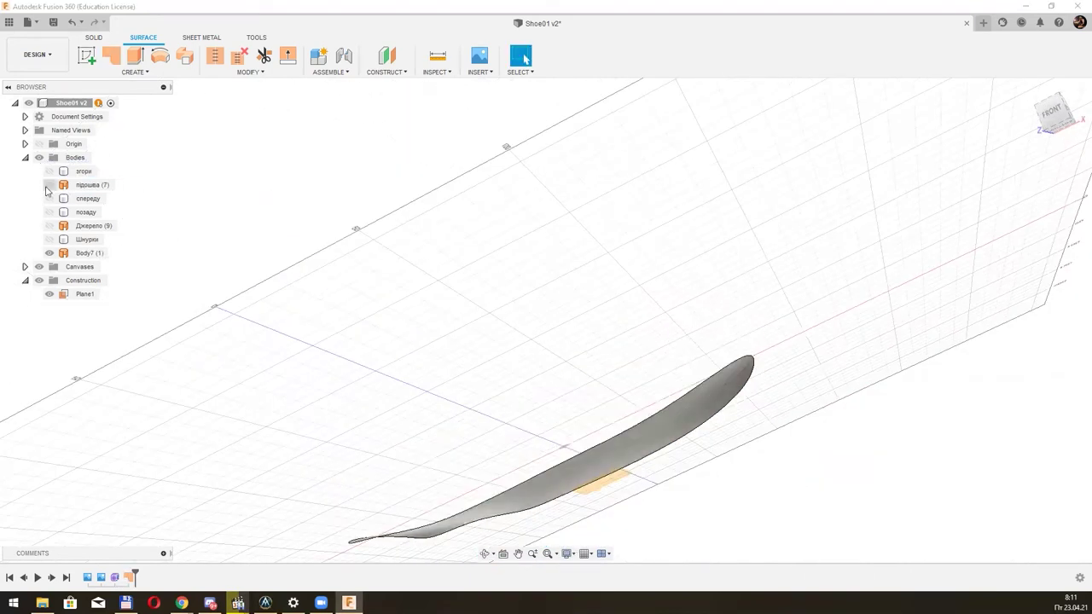
click(48, 186)
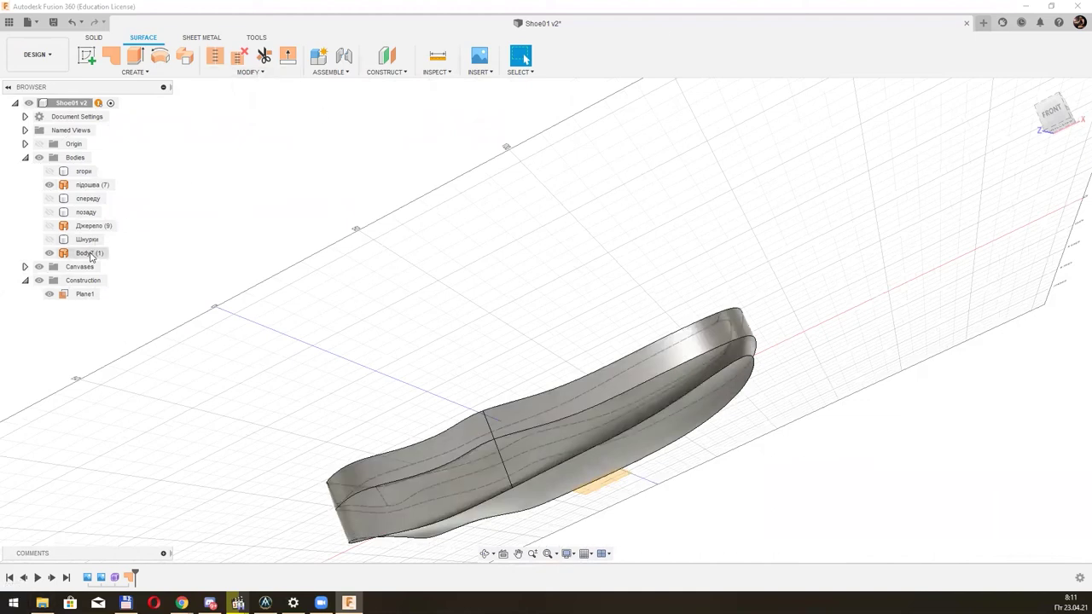
click(85, 253)
click(250, 71)
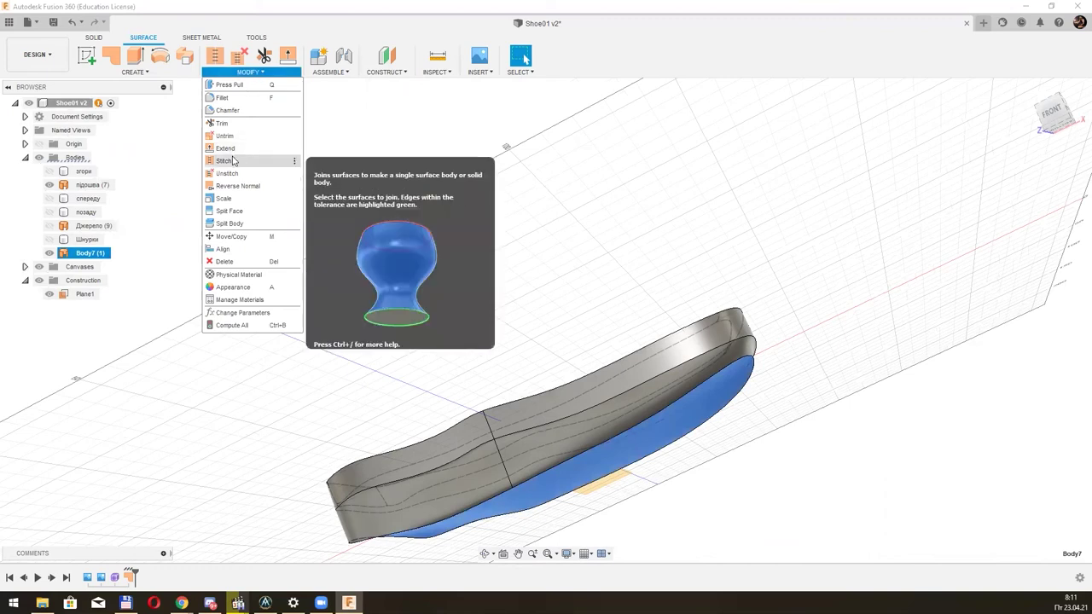
click(223, 160)
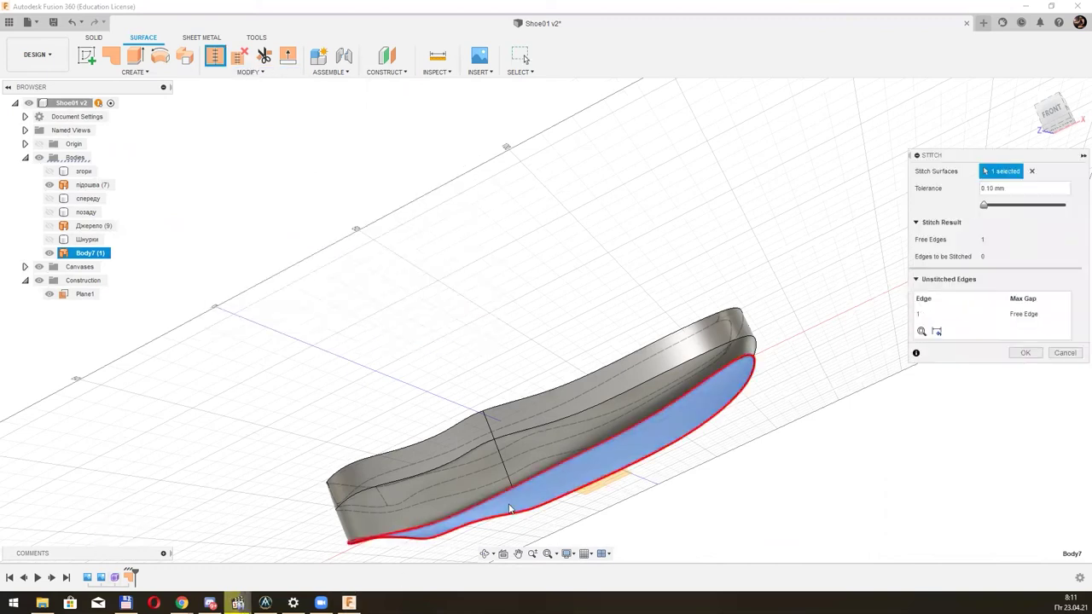
click(658, 365)
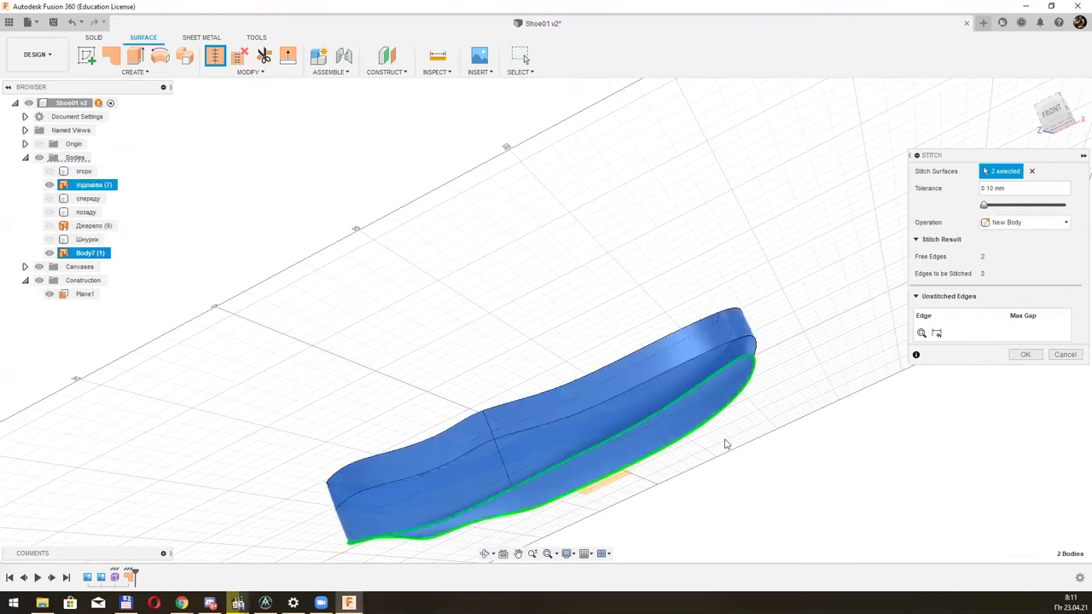
shift+middle_drag(716, 469, 864, 372)
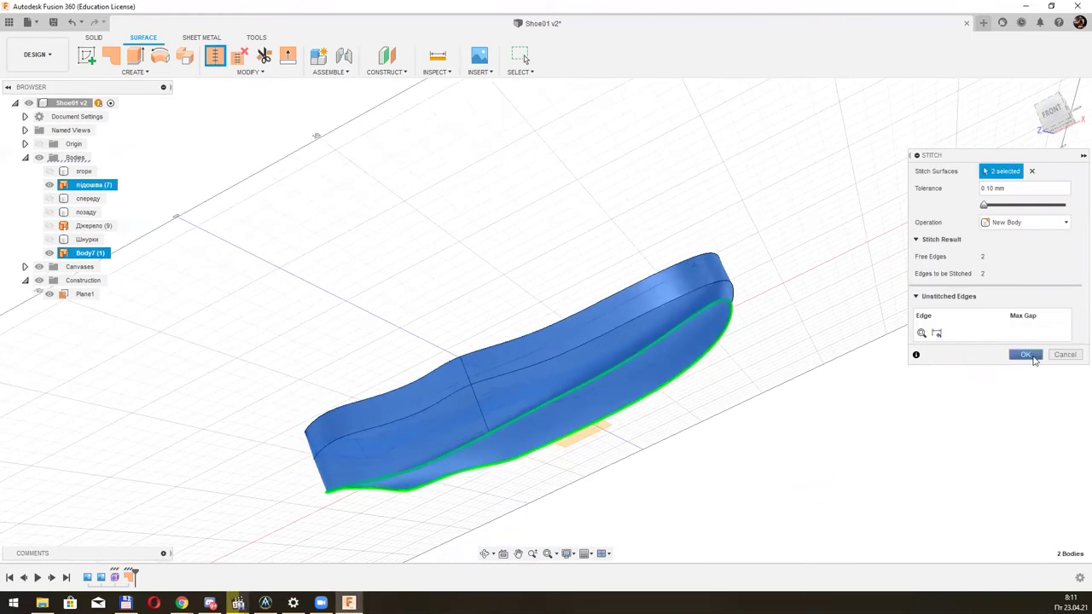
click(1027, 354)
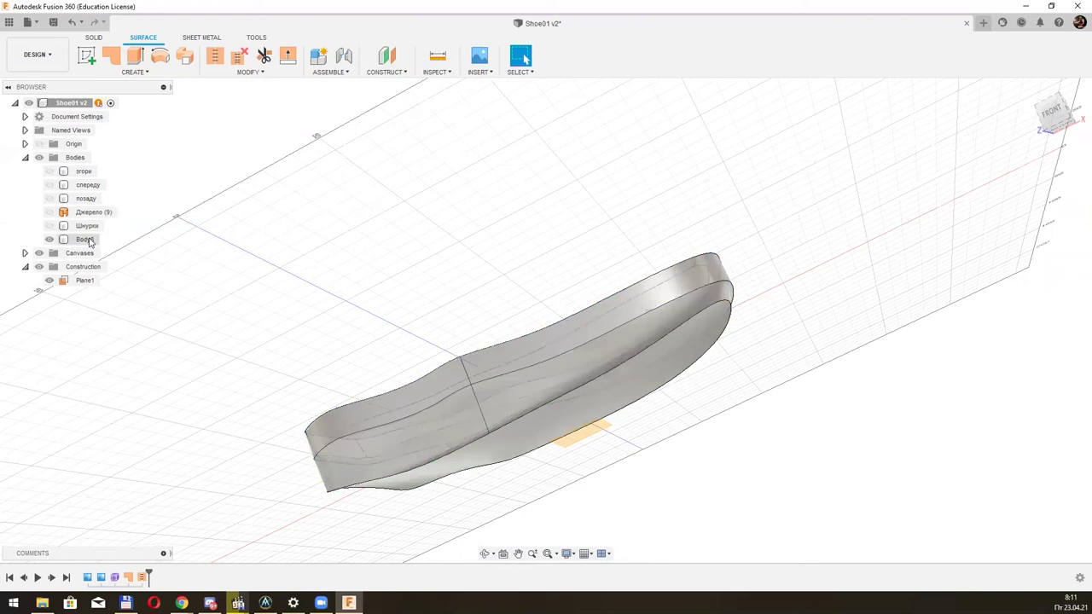
click(89, 240)
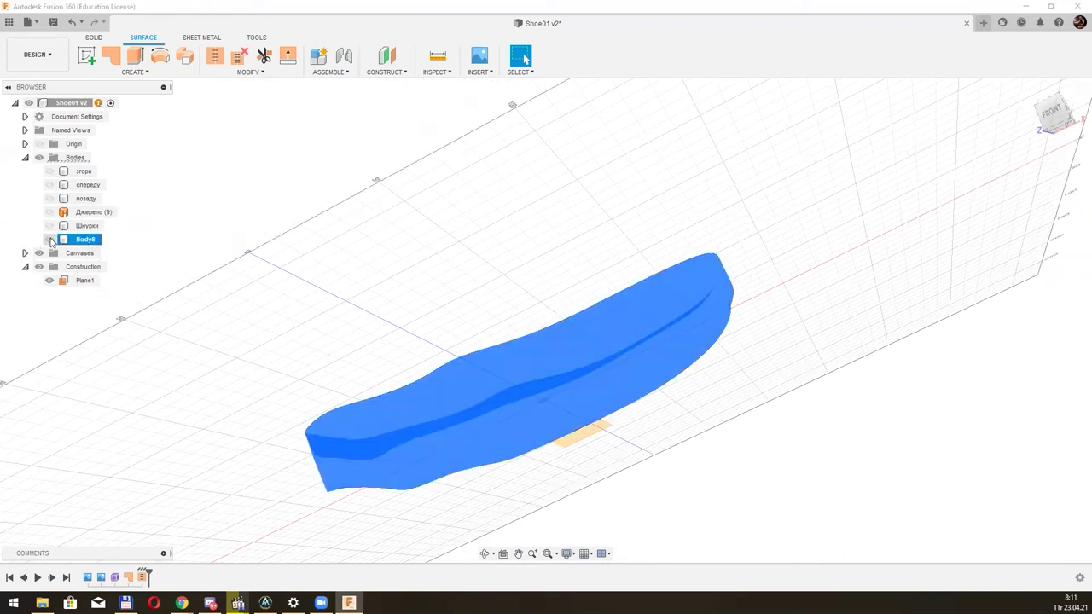
Rename the stitched Body8 to підошва and return to the SOLID tools.
double_click(87, 239)
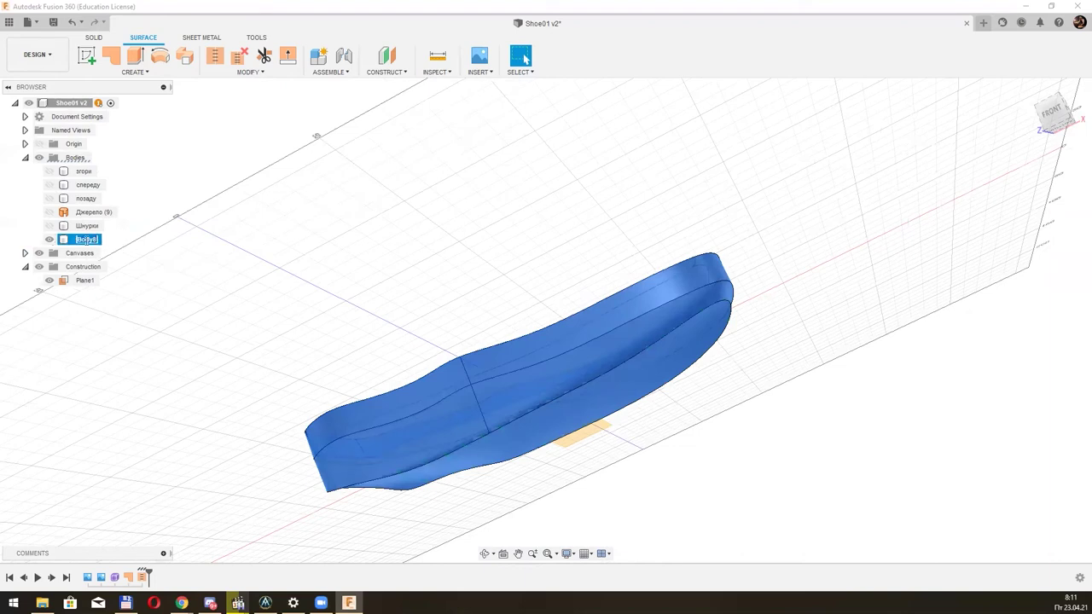
click(351, 270)
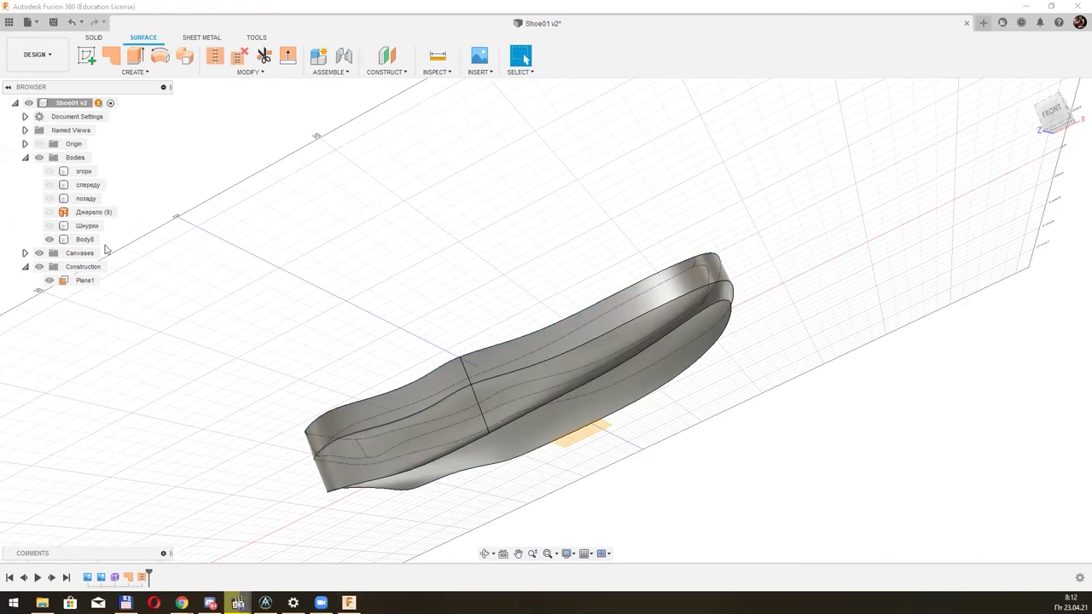
click(86, 240)
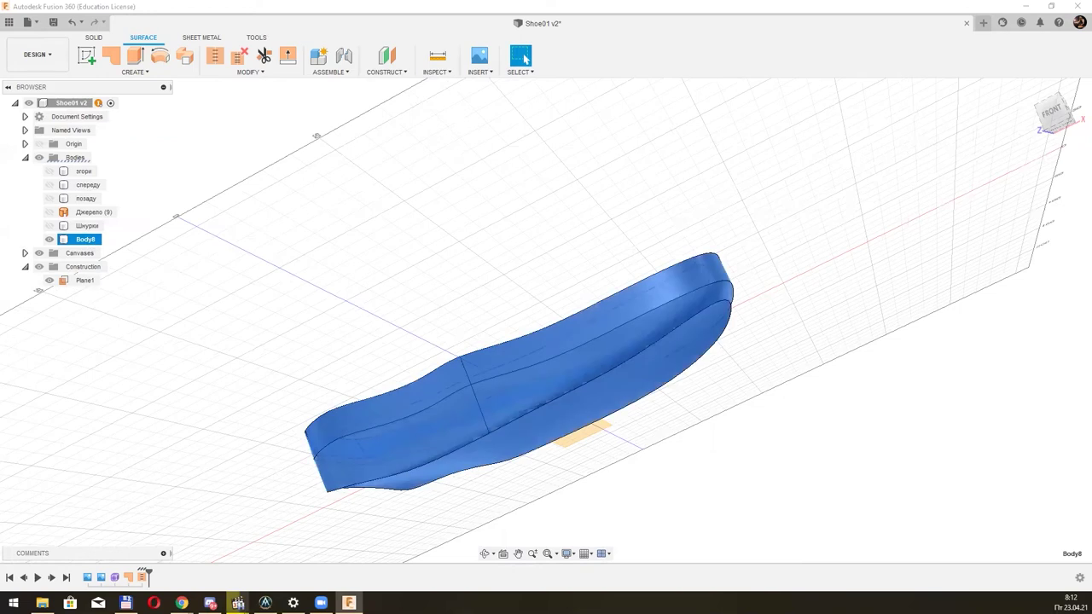
click(182, 603)
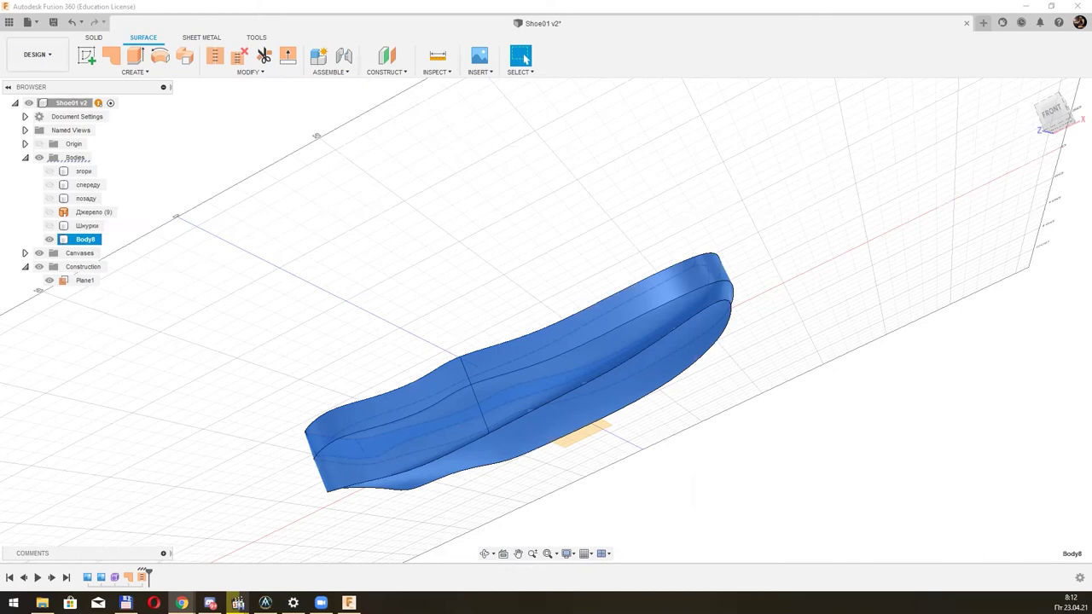
double_click(88, 239)
key(ctrl+v)
key(Return)
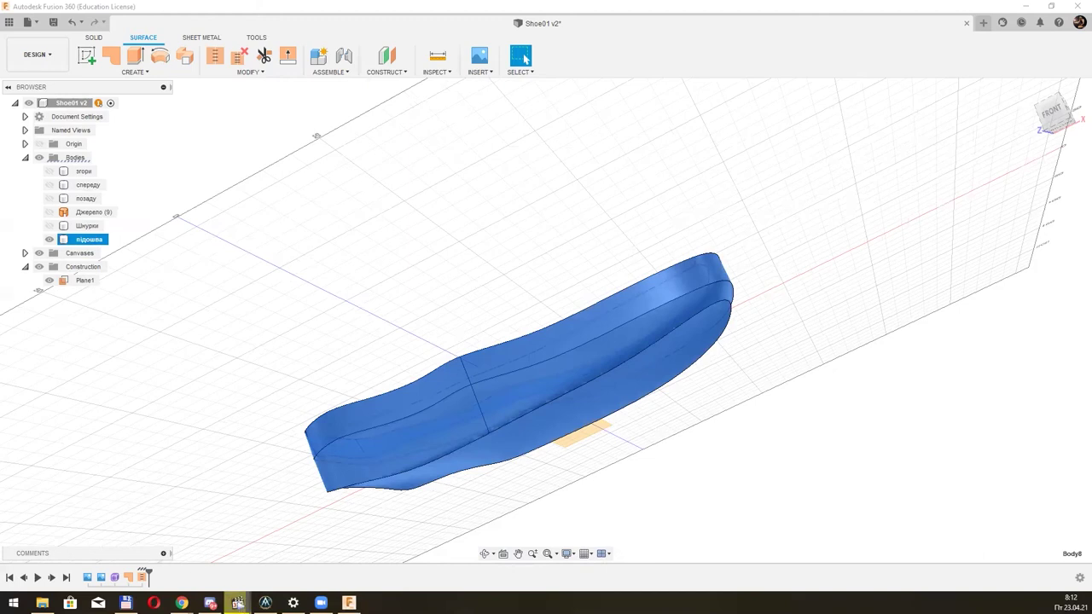
click(93, 39)
mouse_move(331, 197)
shift+middle_down()
mouse_move(478, 253)
mouse_move(506, 345)
mouse_move(554, 241)
mouse_move(580, 261)
mouse_move(597, 342)
mouse_move(495, 346)
mouse_move(628, 333)
mouse_move(653, 210)
shift+middle_up()
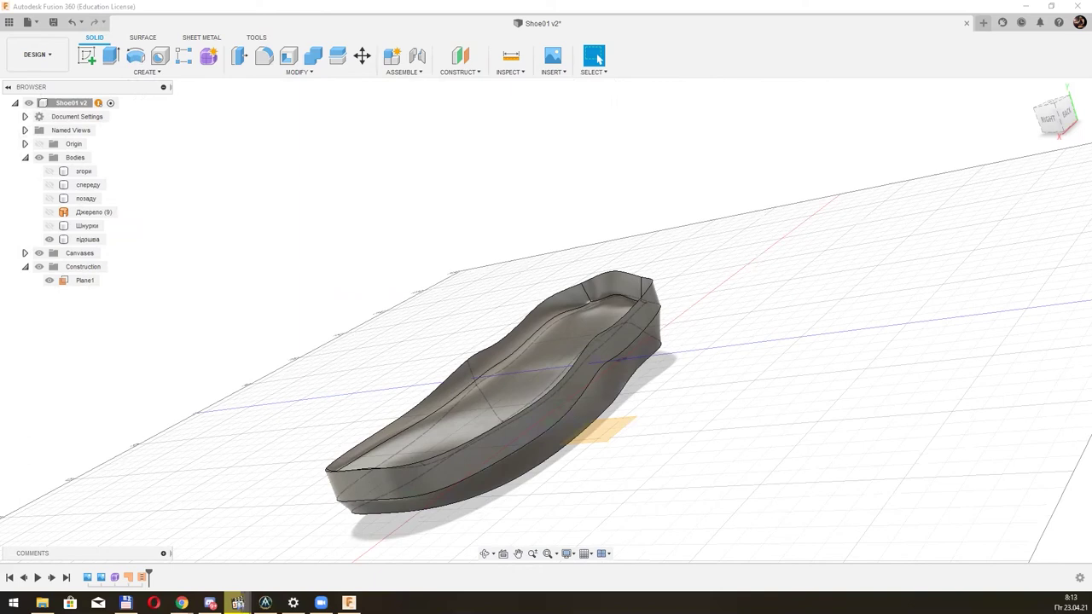
Create Plane2, an offset construction plane about 8 mm below Plane1.
click(461, 72)
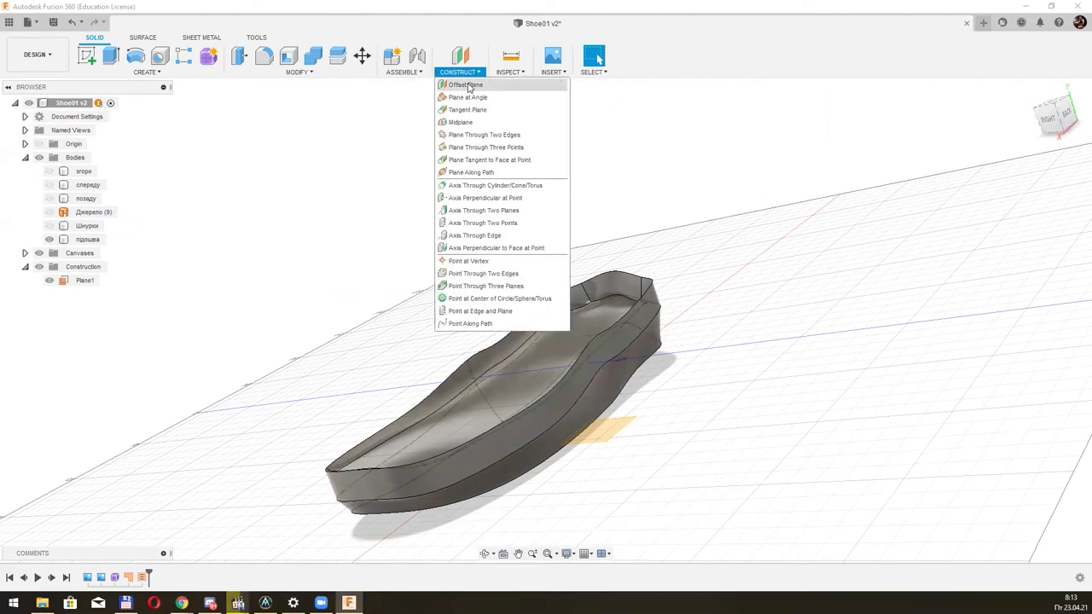
click(546, 83)
click(611, 429)
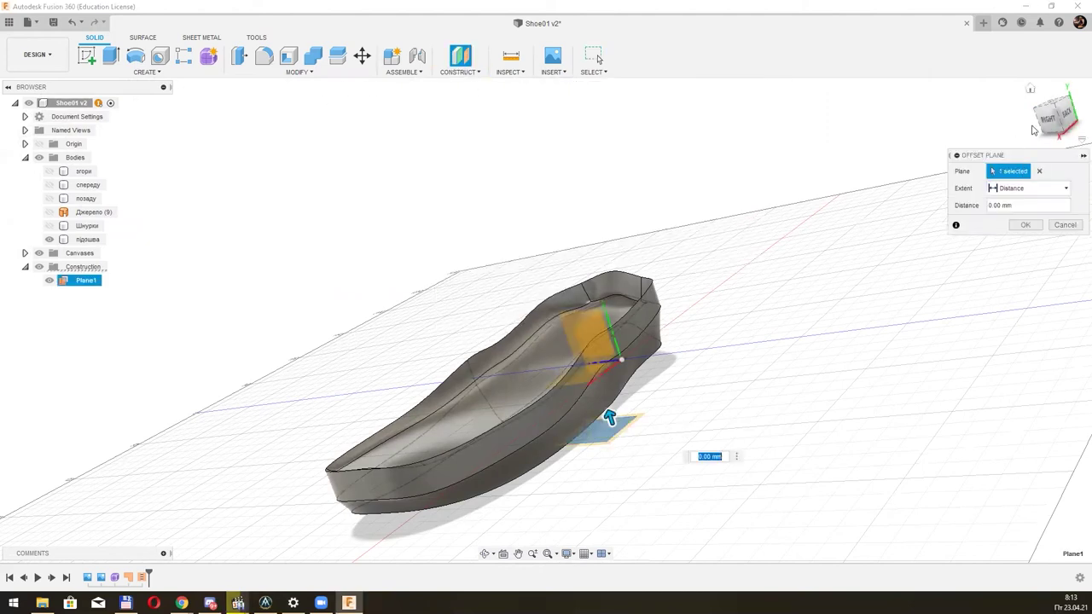
mouse_move(781, 349)
mouse_down()
mouse_move(780, 376)
mouse_move(717, 379)
mouse_up()
click(1034, 118)
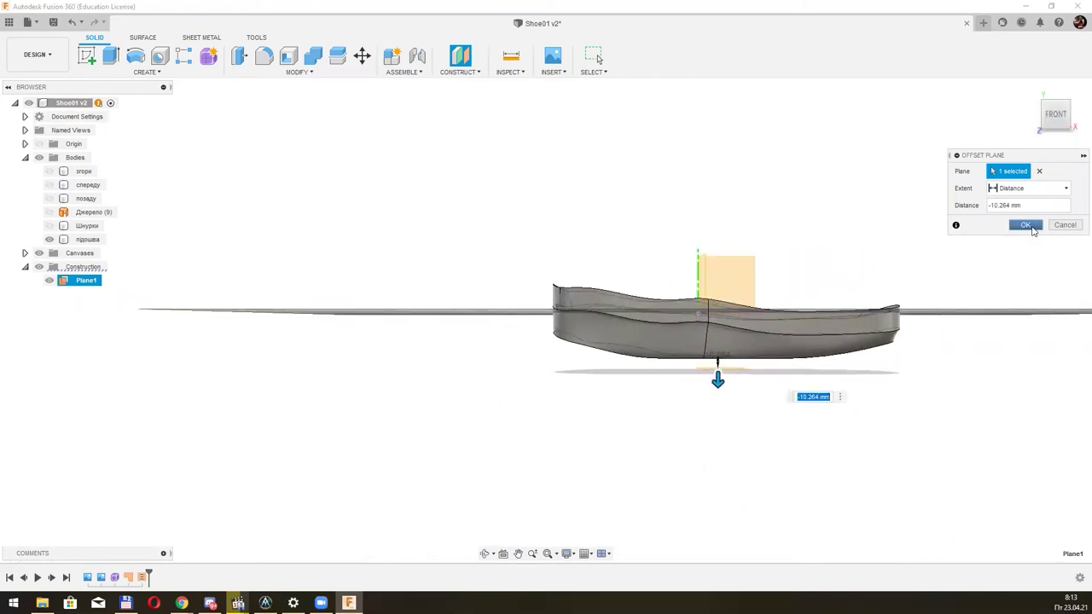
drag(718, 380, 717, 376)
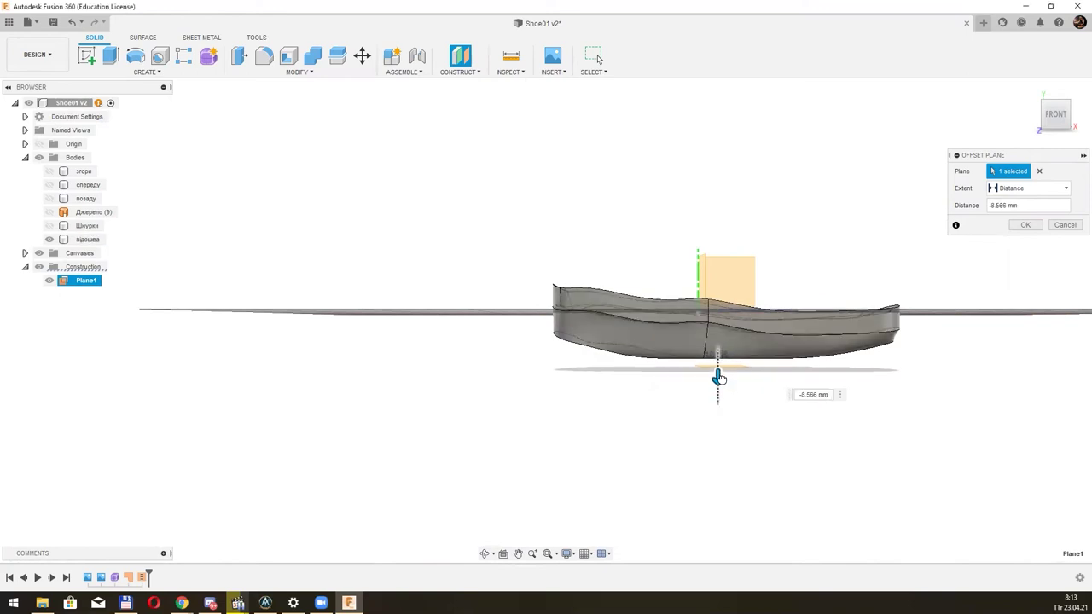
key(Return)
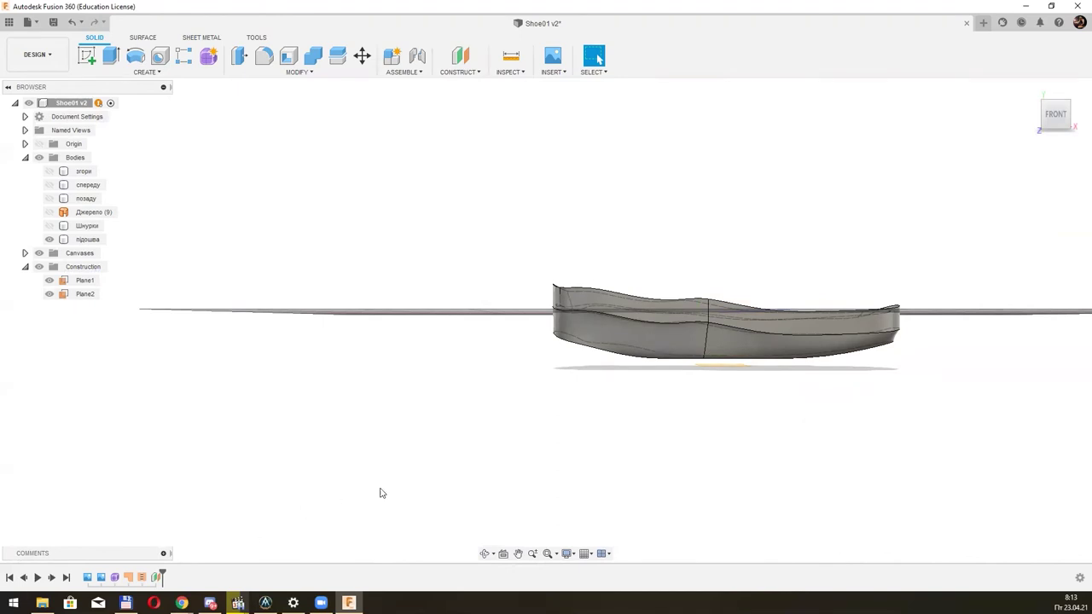
click(147, 72)
click(103, 278)
shift+middle_drag(646, 446, 633, 437)
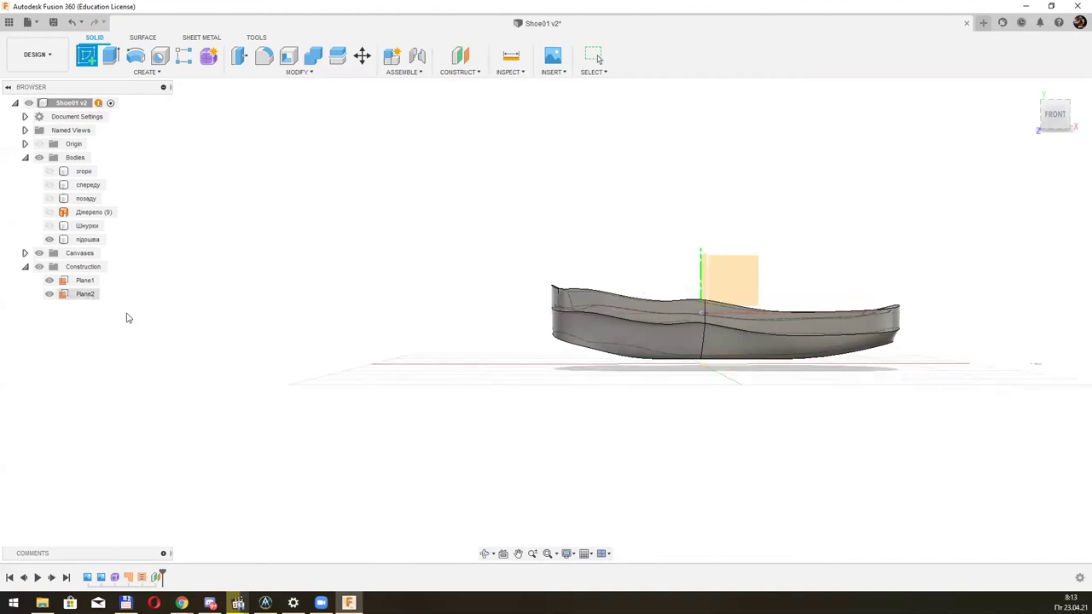
click(730, 370)
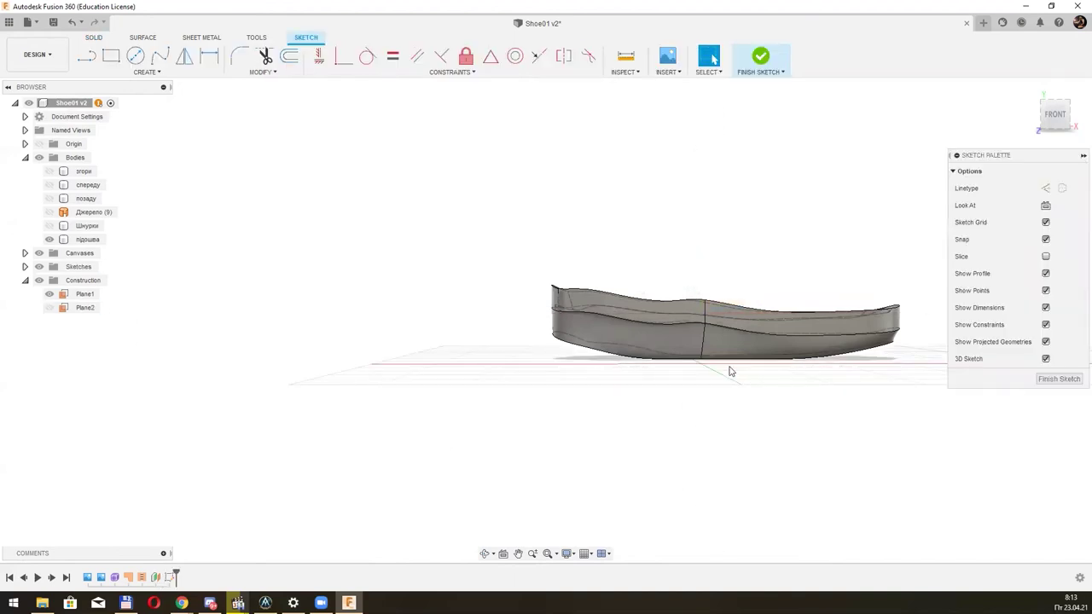
click(1055, 104)
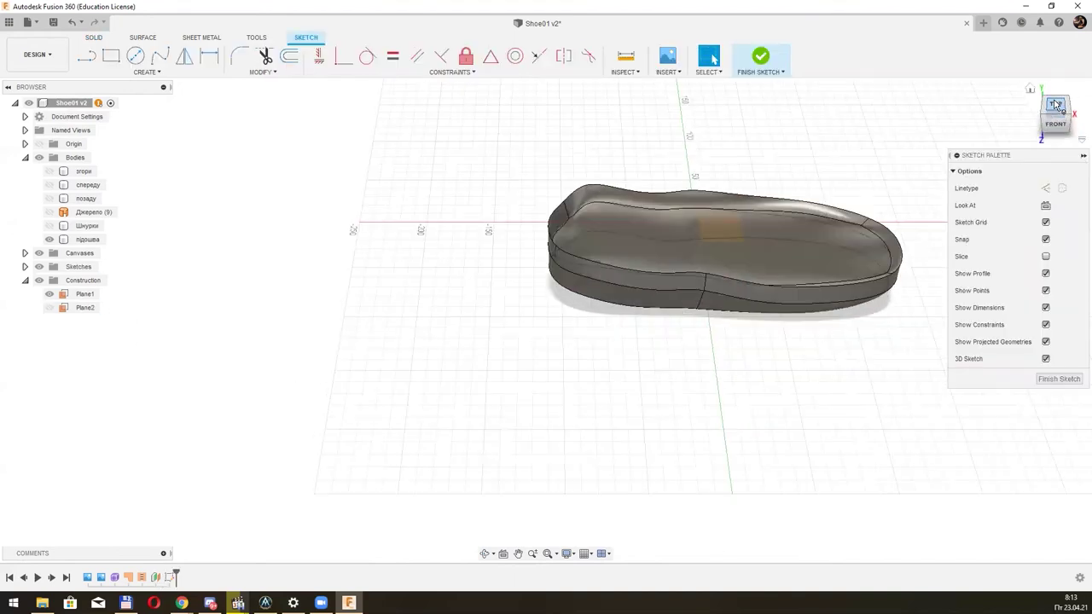
middle_drag(777, 341, 558, 475)
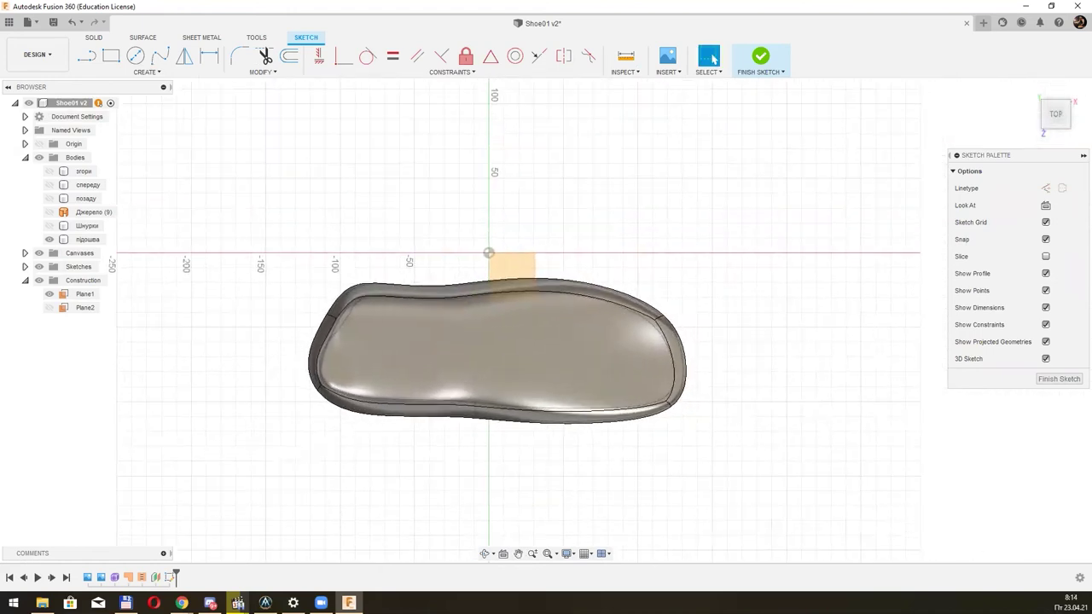
click(760, 56)
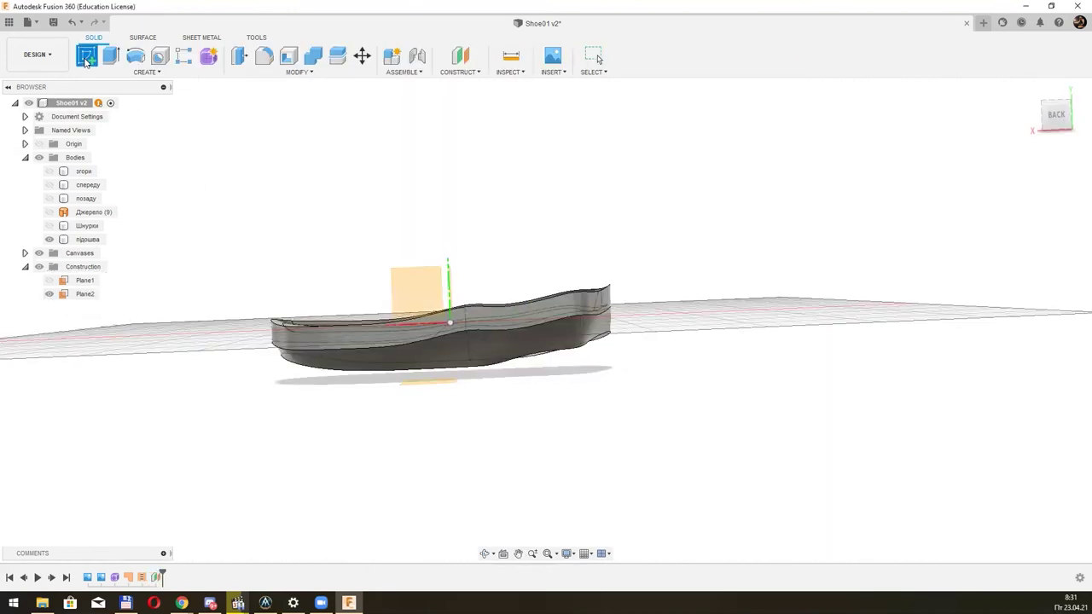
mouse_move(426, 384)
shift+middle_down()
mouse_move(529, 417)
mouse_move(435, 405)
shift+middle_up()
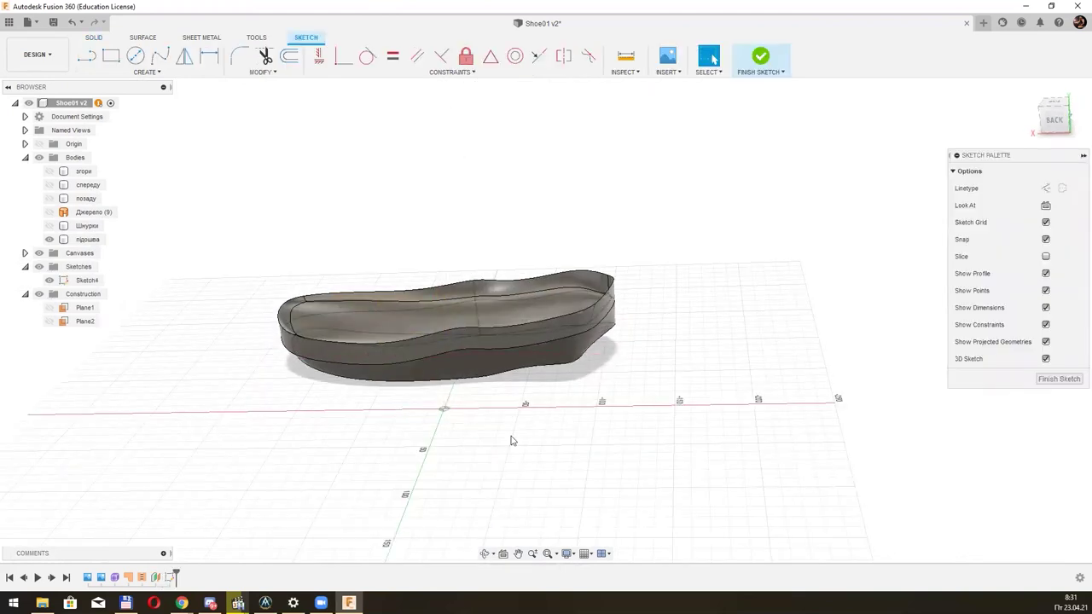
shift+middle_drag(512, 439, 636, 395)
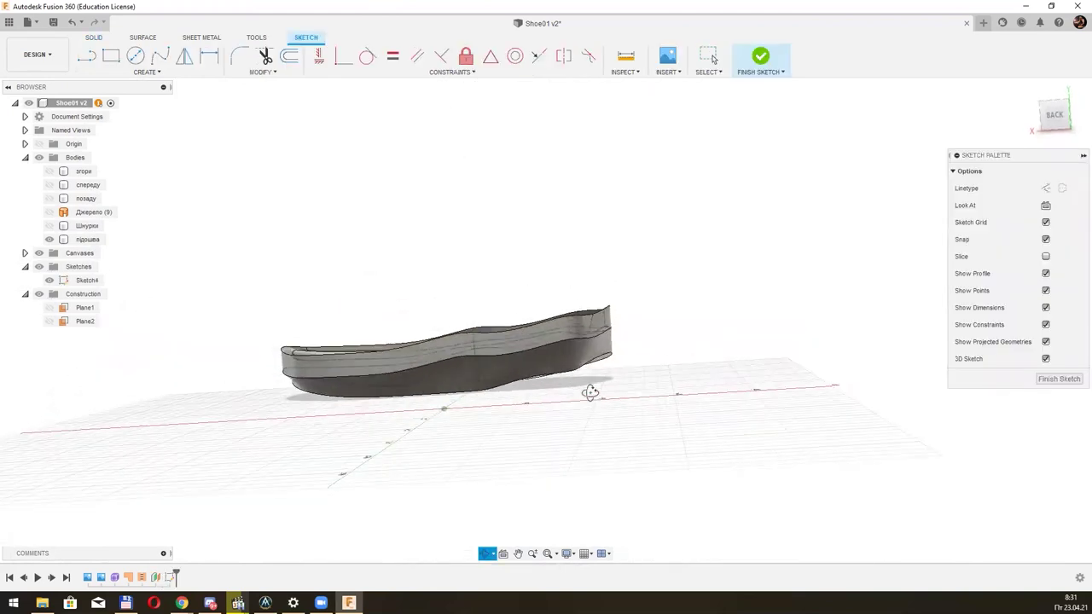
click(1055, 114)
scroll(482, 358, up, 3)
shift+middle_drag(476, 361, 494, 346)
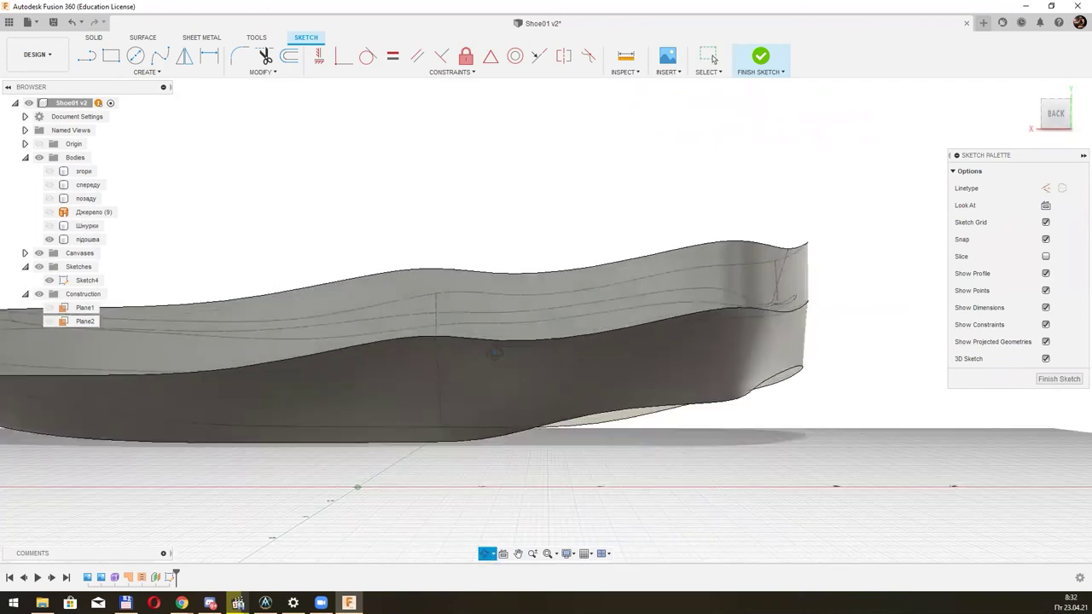
key(Escape)
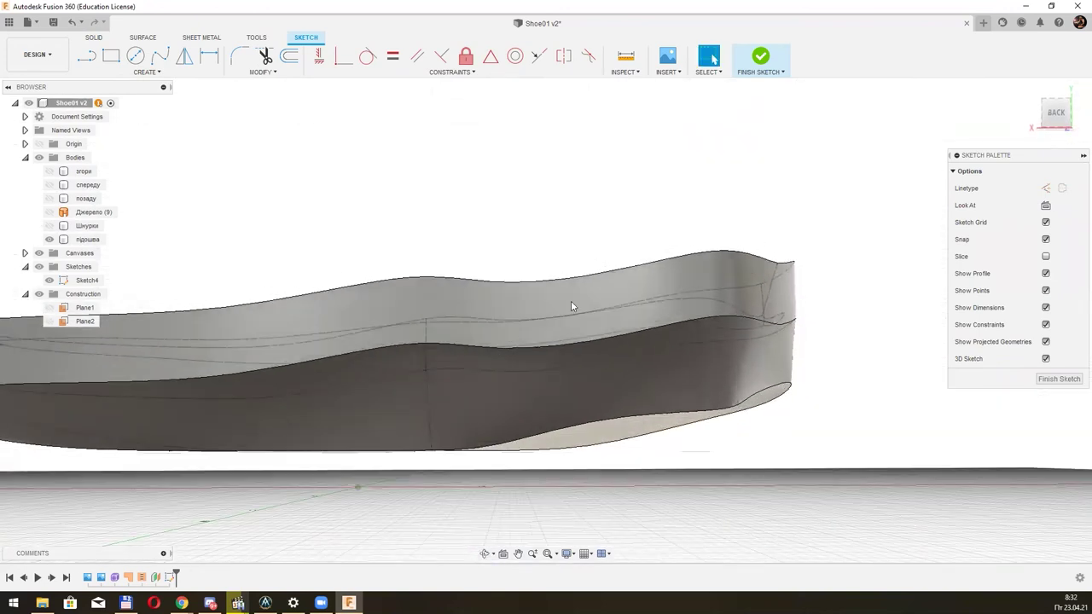
click(1056, 129)
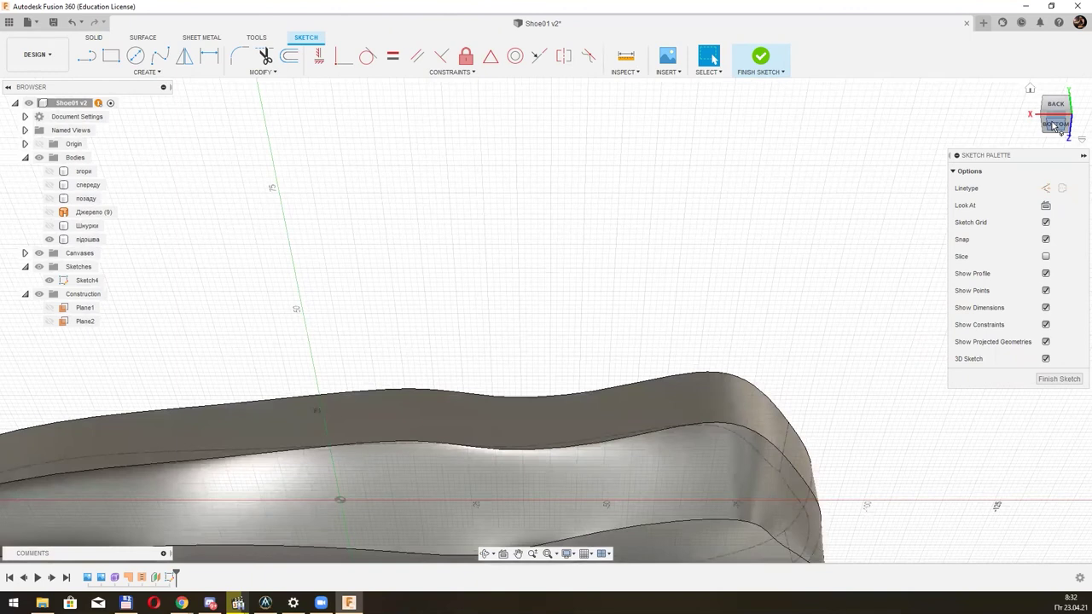
click(1055, 126)
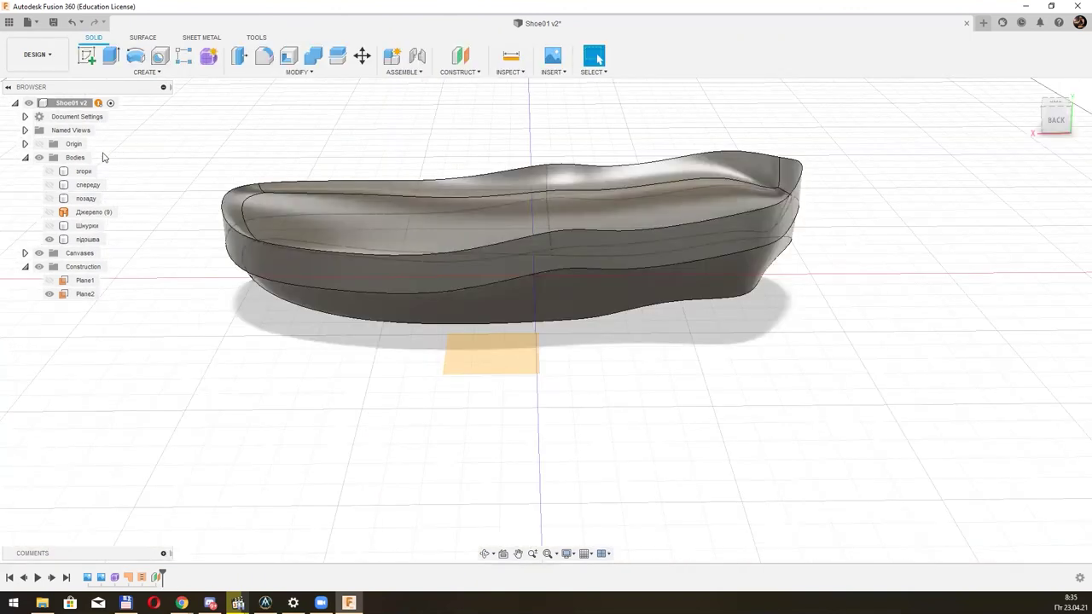
Start a flat 2D sketch on the offset plane beneath the sole.
click(85, 55)
click(490, 362)
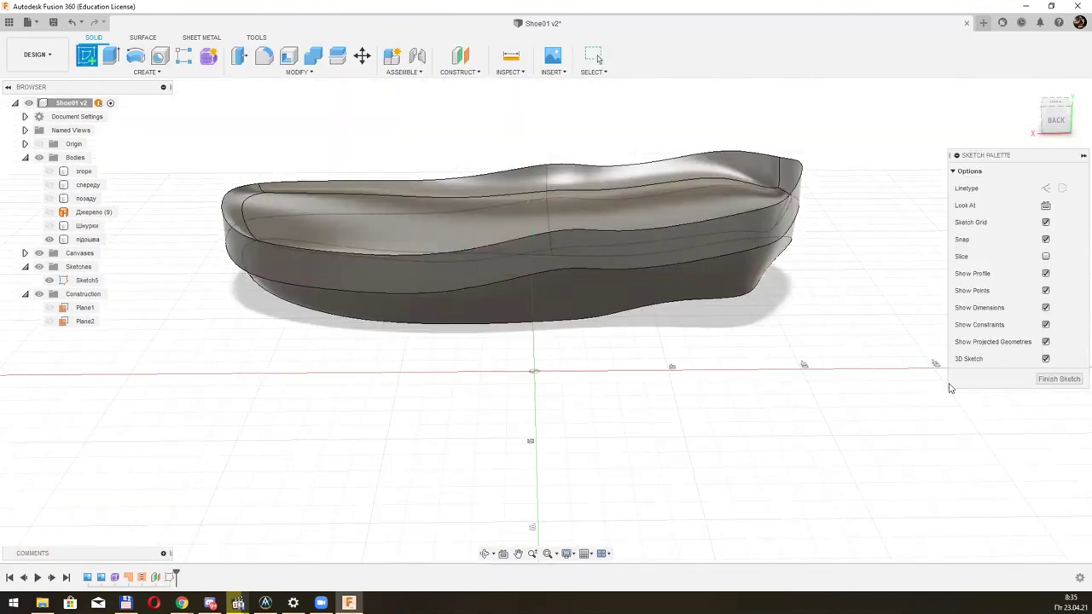
click(1046, 359)
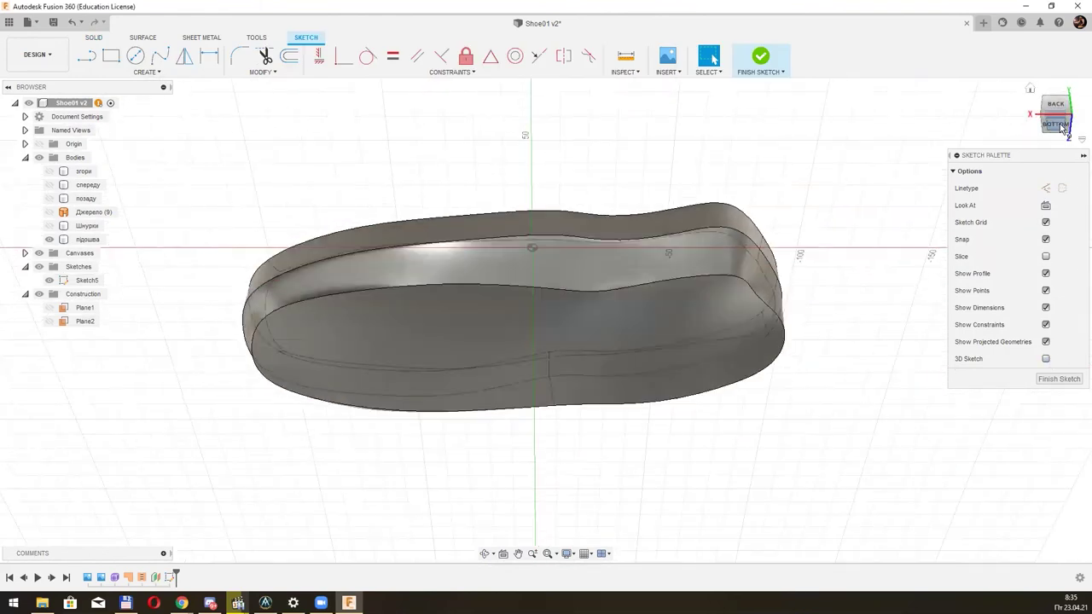
click(709, 73)
mouse_move(725, 161)
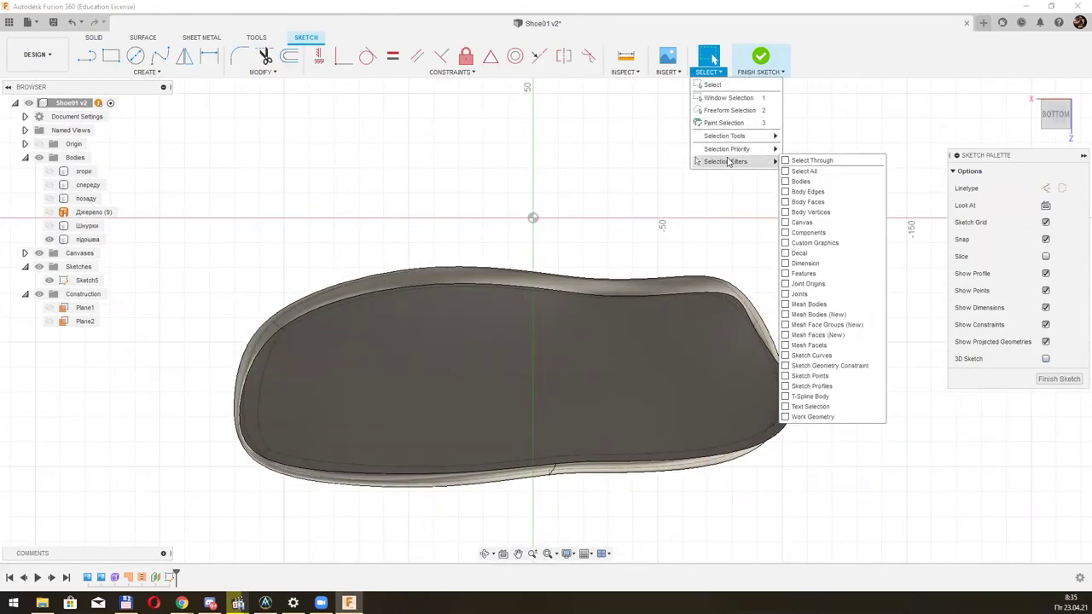
click(588, 11)
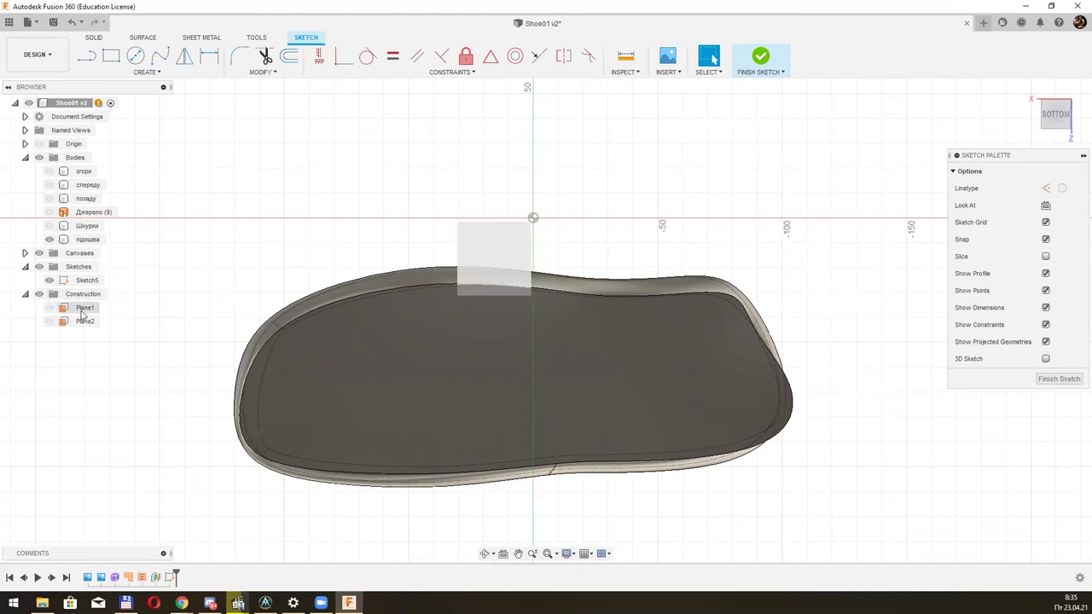
click(115, 72)
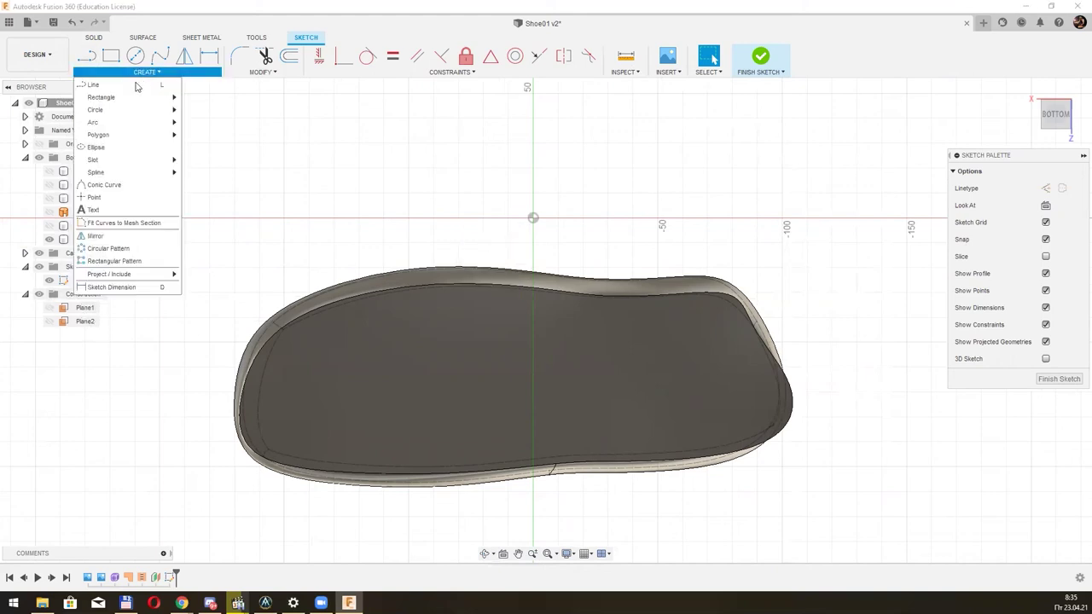
click(1046, 360)
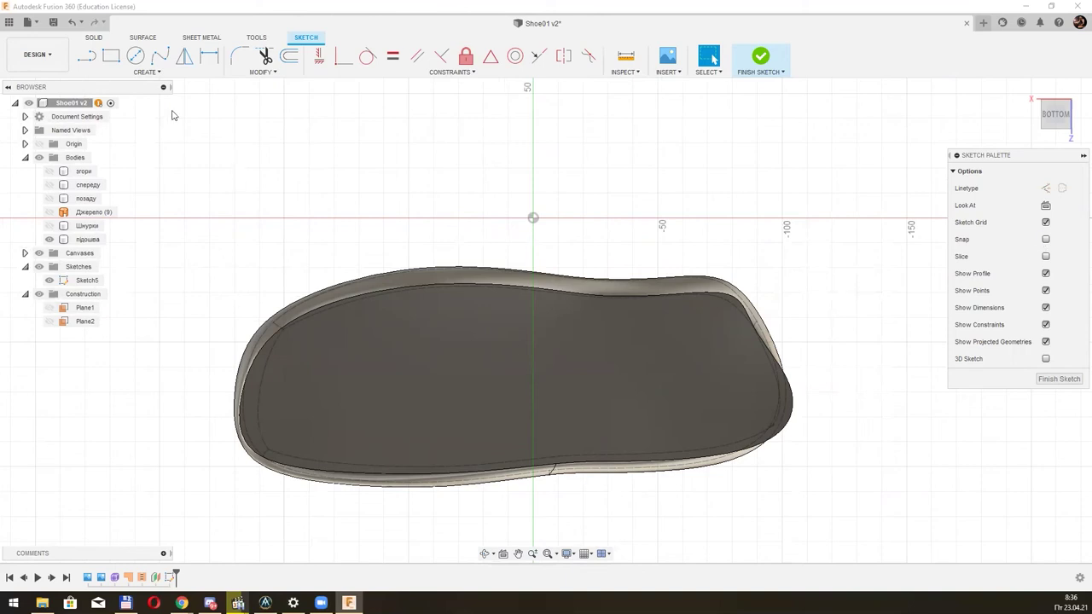
Draw a series of crosswise three-point arcs across the sole from heel to toe.
click(147, 72)
click(204, 117)
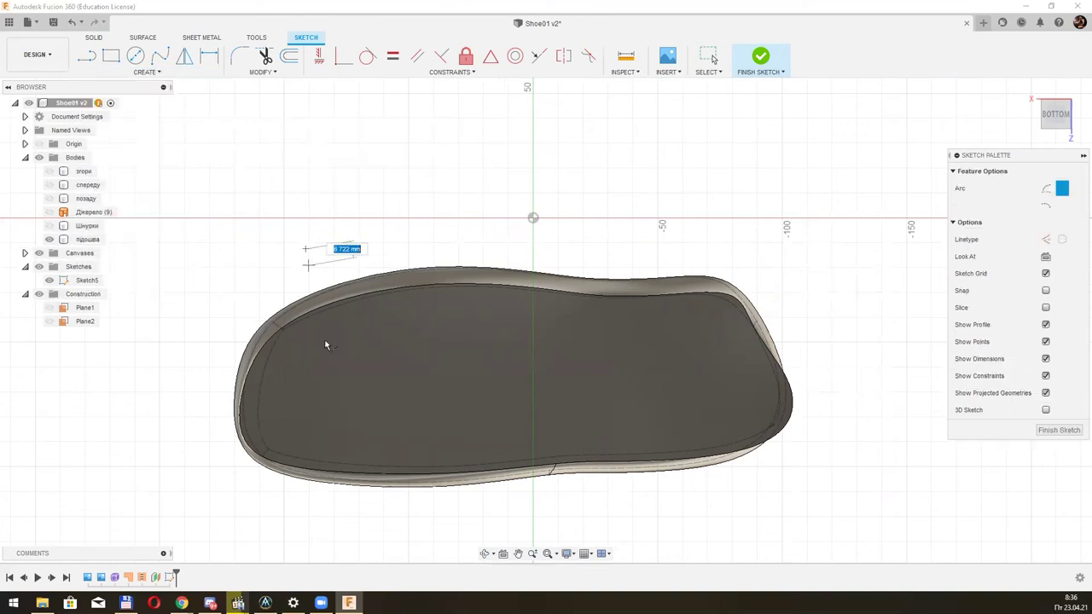
click(278, 515)
click(320, 527)
click(324, 402)
click(448, 224)
click(371, 522)
click(524, 231)
click(449, 520)
click(452, 427)
click(589, 223)
click(532, 530)
click(663, 224)
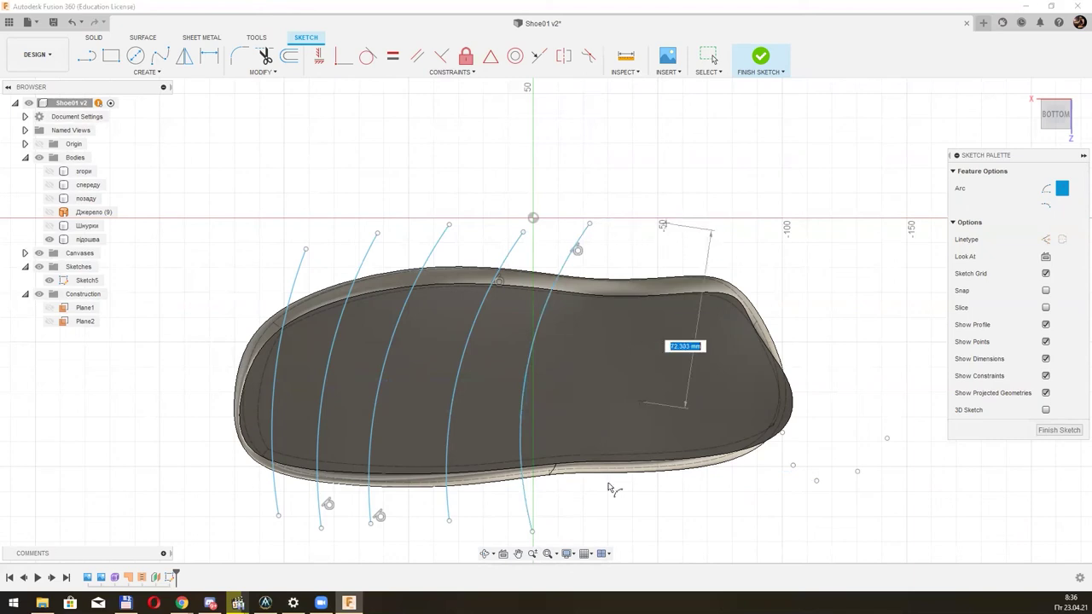
click(584, 522)
click(722, 233)
click(640, 515)
click(637, 435)
click(792, 246)
click(713, 506)
click(703, 435)
From the bottom view, add two lengthwise arcs along the sole, then begin projecting geometry.
shift+middle_drag(649, 357, 668, 299)
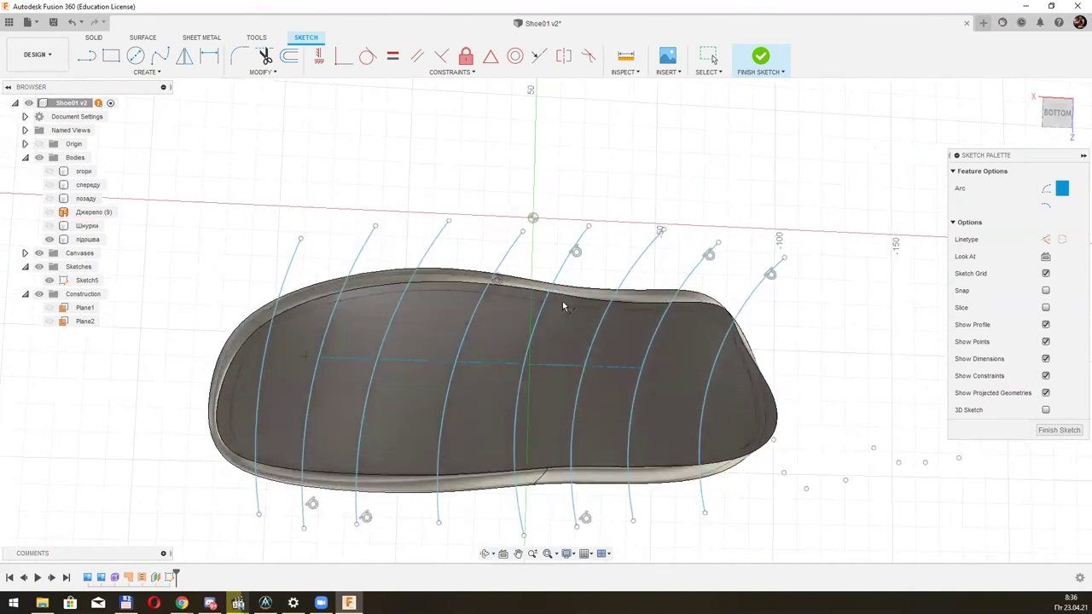
click(1057, 112)
click(192, 352)
click(826, 307)
click(546, 353)
click(180, 382)
click(829, 355)
click(781, 373)
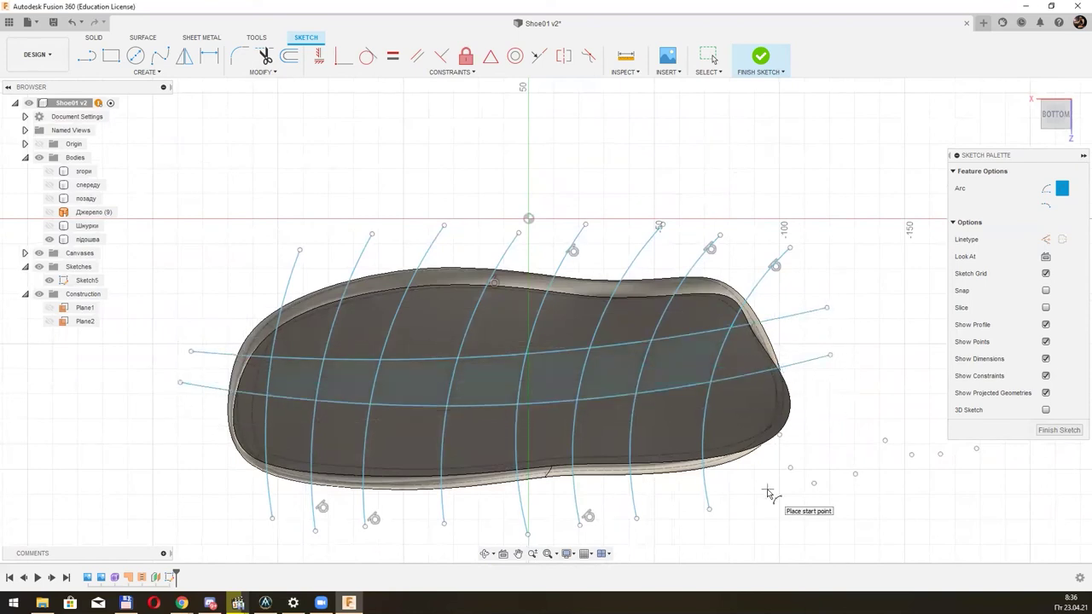
click(145, 73)
mouse_move(110, 274)
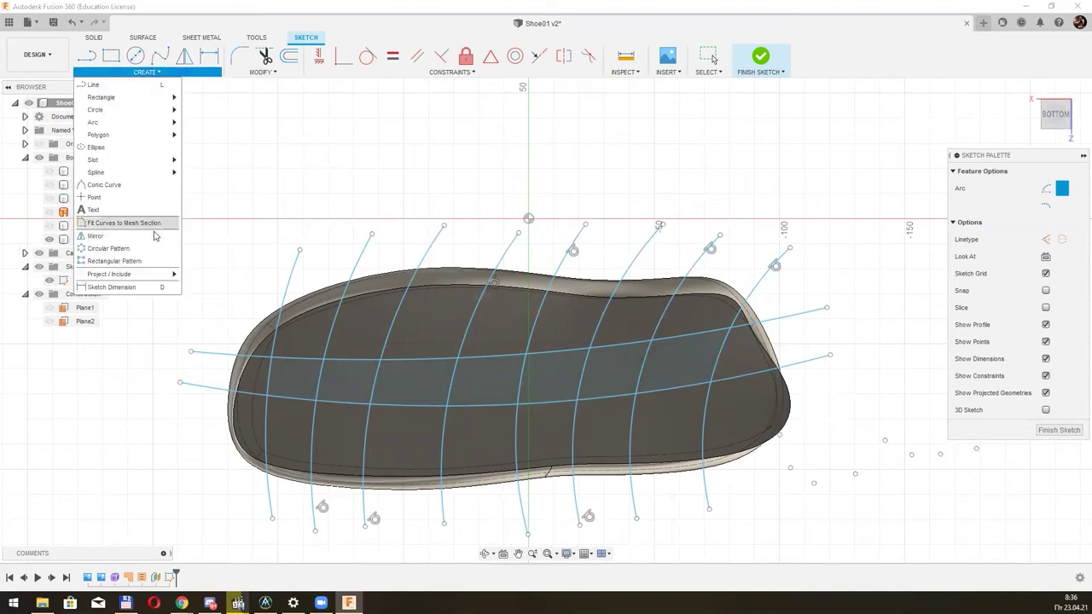
click(202, 274)
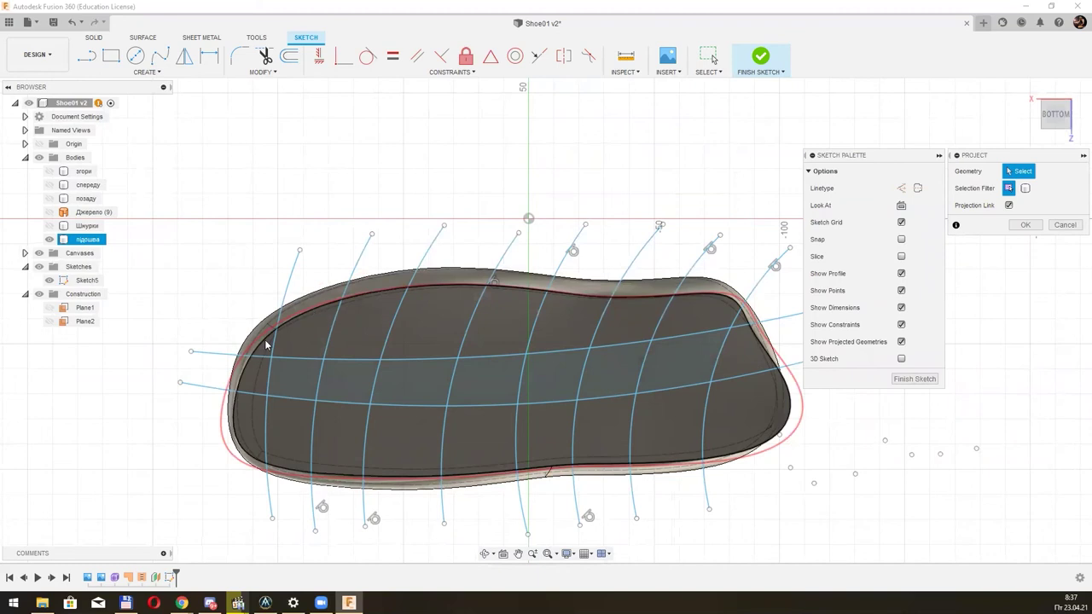
Project the sole's outer bottom edge into Sketch5 and finish the sketch.
click(317, 305)
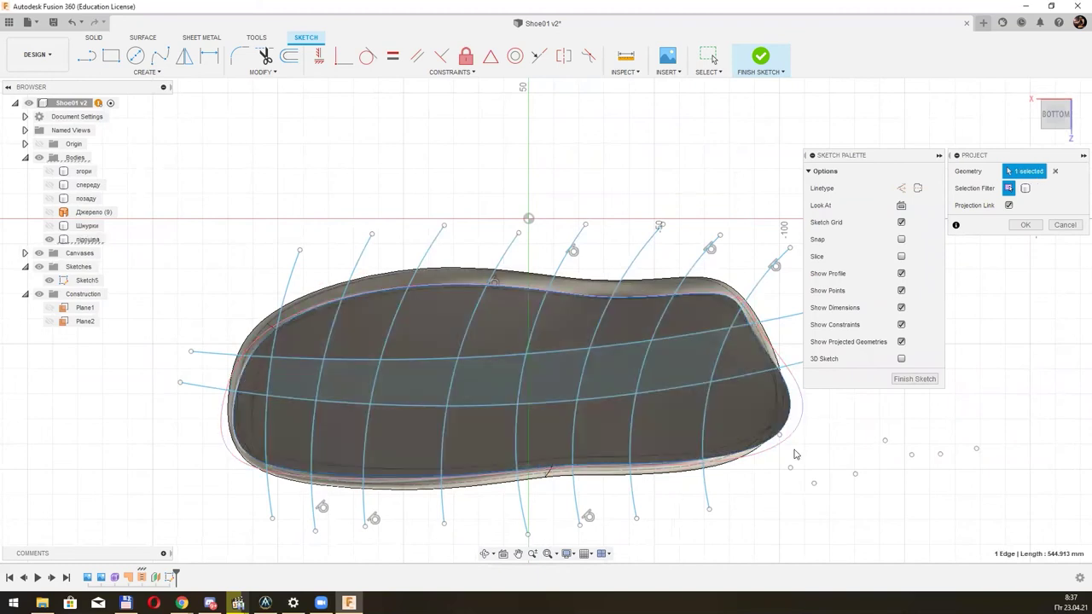
click(1026, 225)
mouse_move(693, 243)
shift+middle_down()
mouse_move(816, 354)
mouse_move(967, 222)
shift+middle_up()
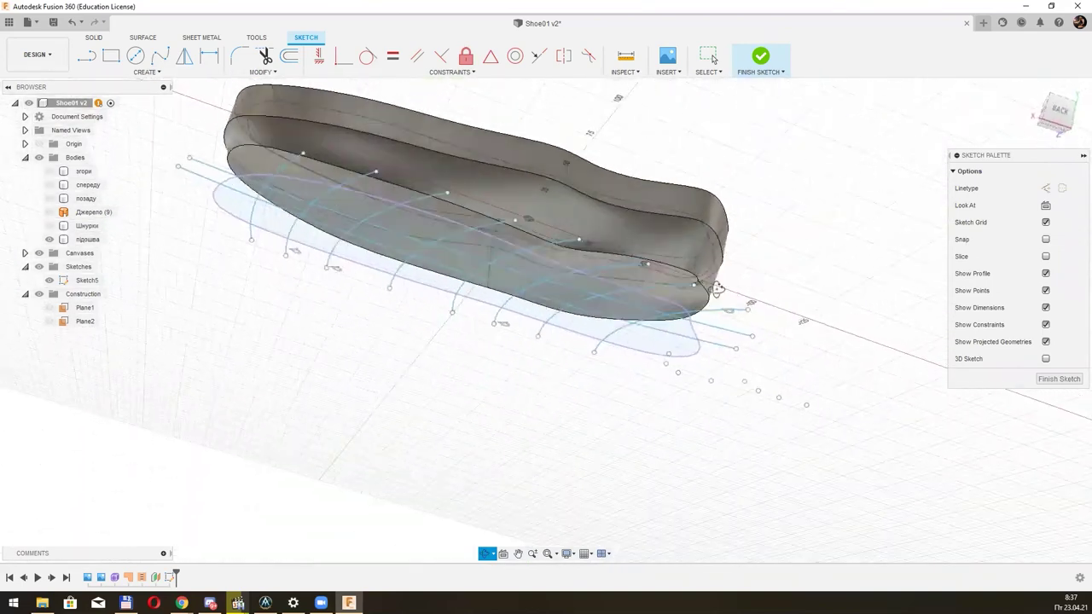
click(1059, 379)
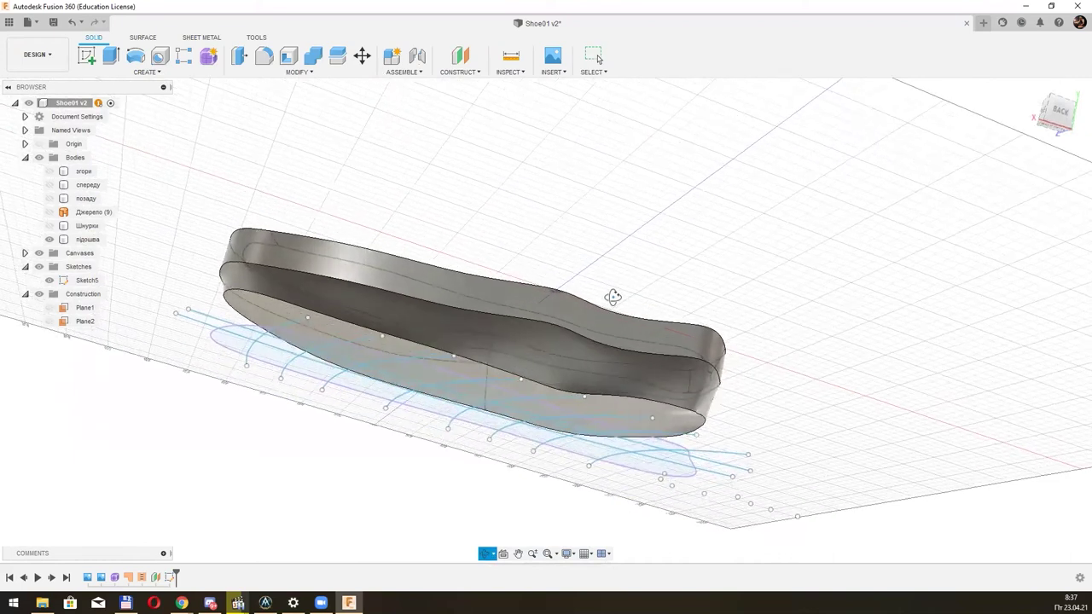
Start an extrusion, inspect the sole from underneath, then cancel it.
click(116, 63)
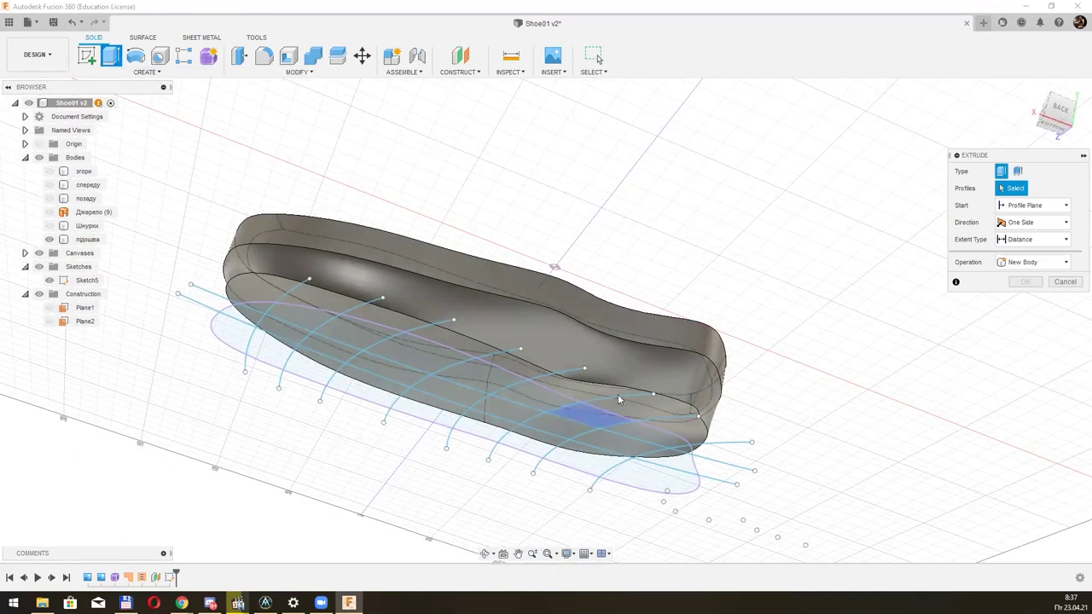
shift+middle_drag(620, 398, 674, 259)
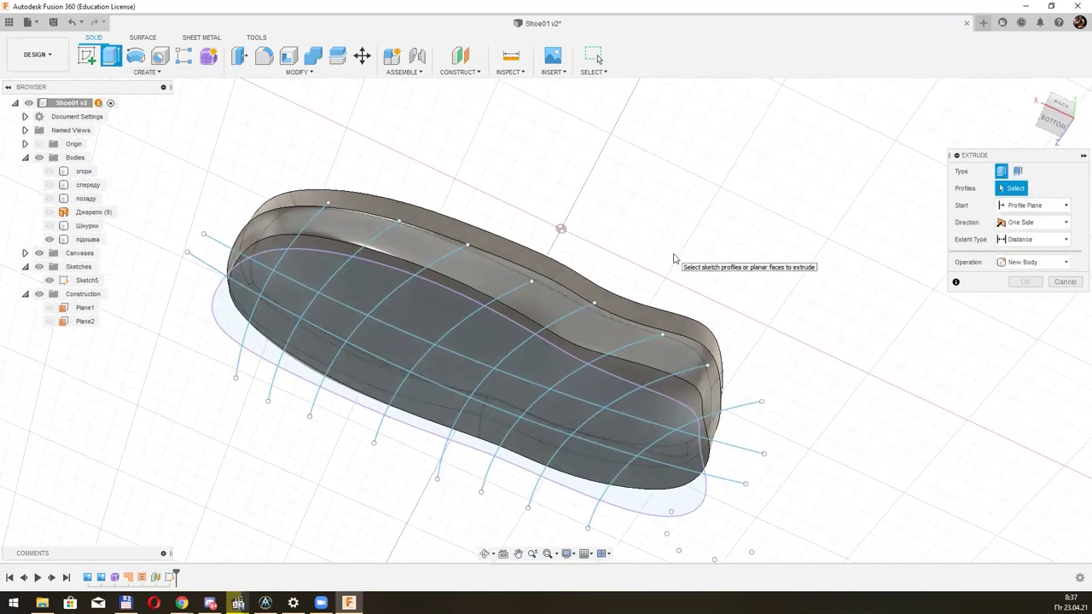
click(1065, 282)
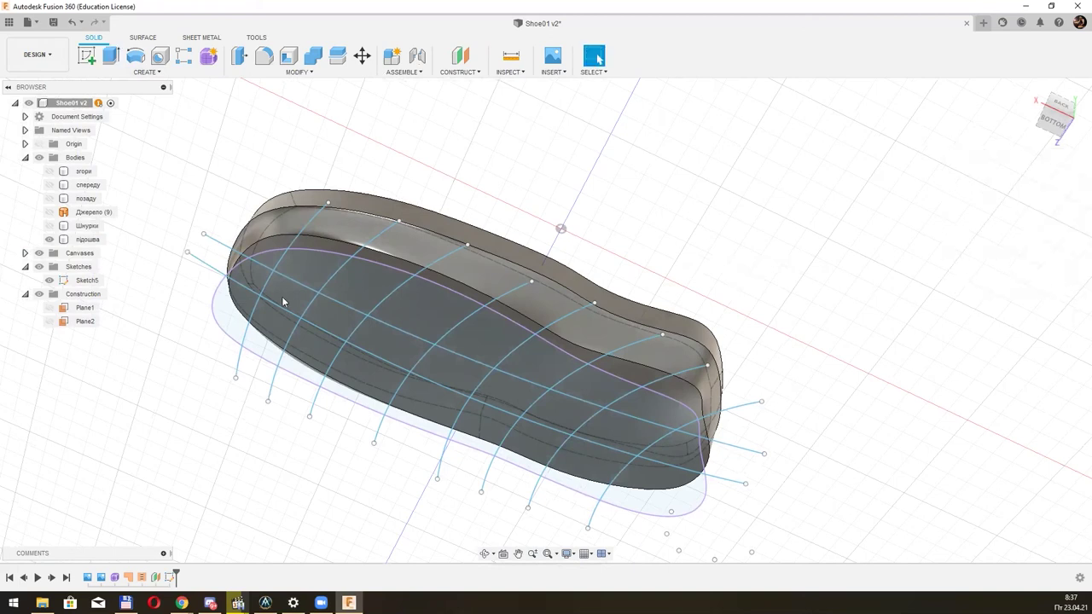
Reopen Sketch5 for editing and try sliding a cross arc, then cancel the move.
right_click(78, 279)
click(155, 325)
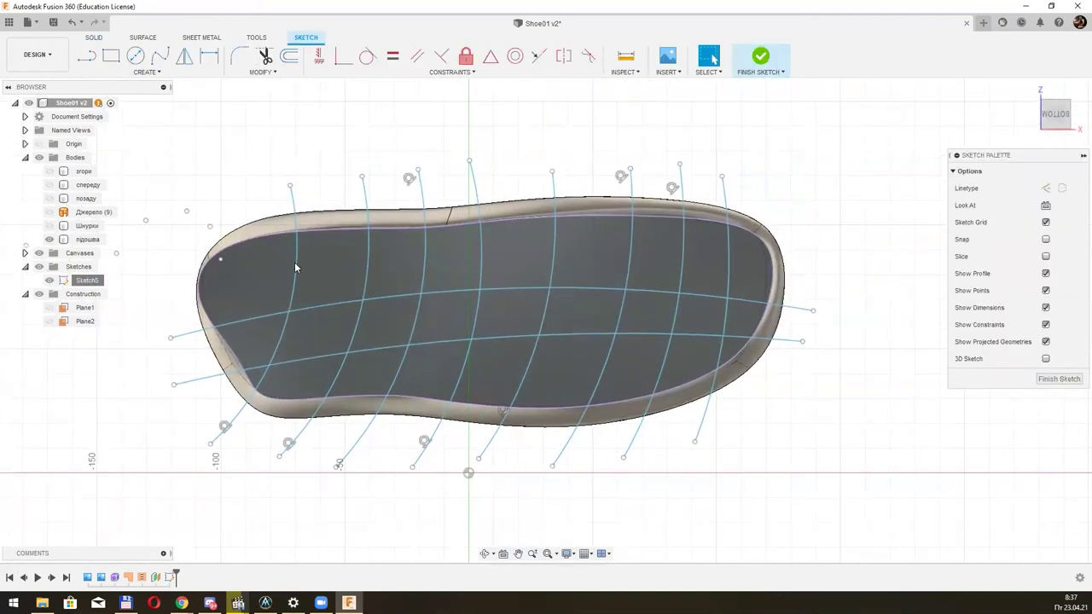
click(712, 75)
mouse_move(726, 162)
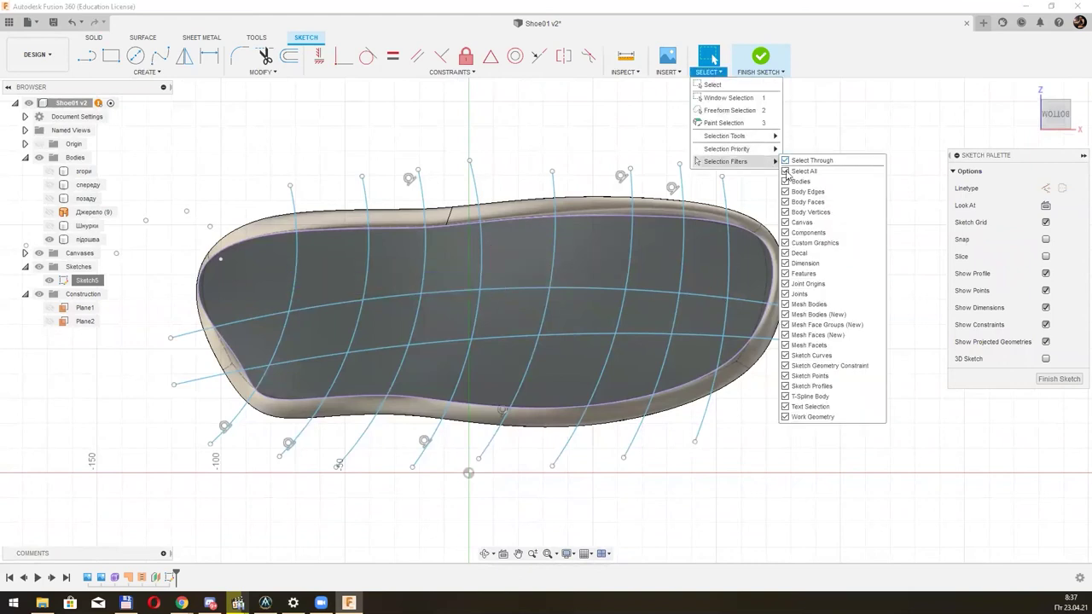
click(295, 250)
click(366, 256)
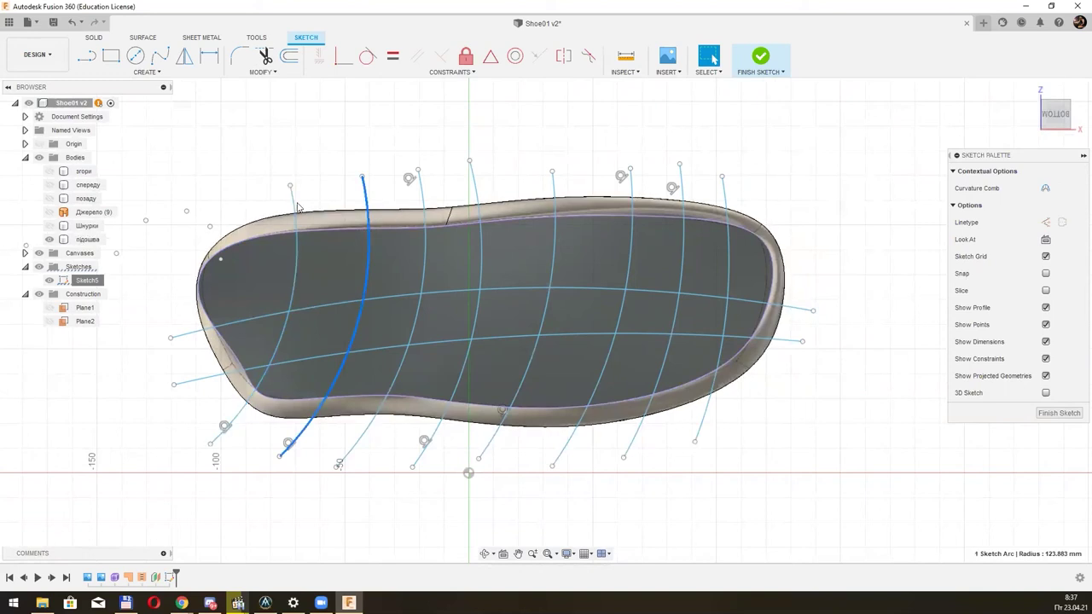
drag(298, 207, 551, 198)
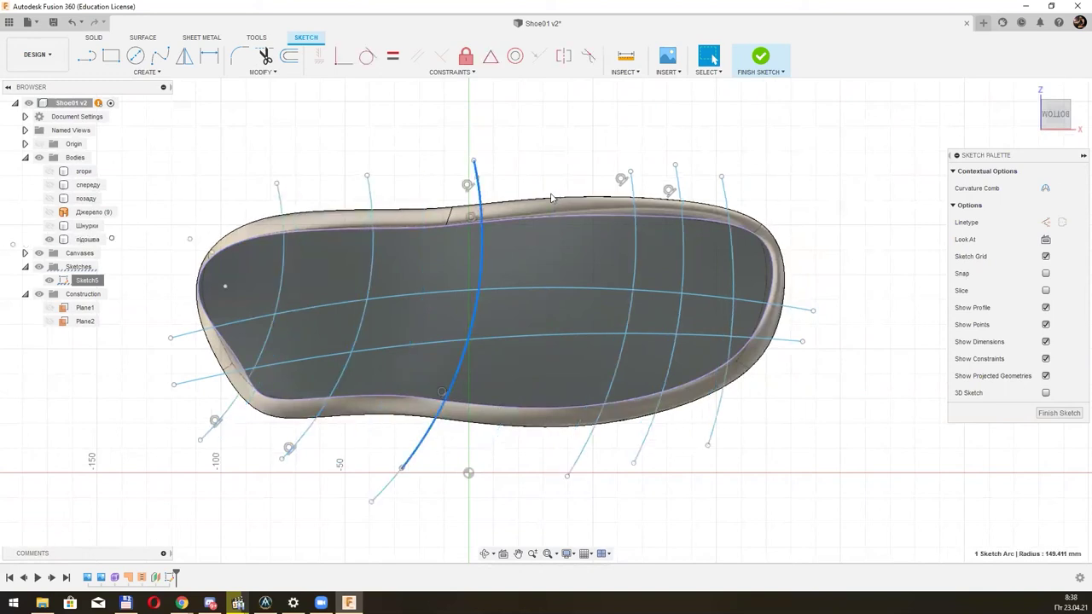
key(Escape)
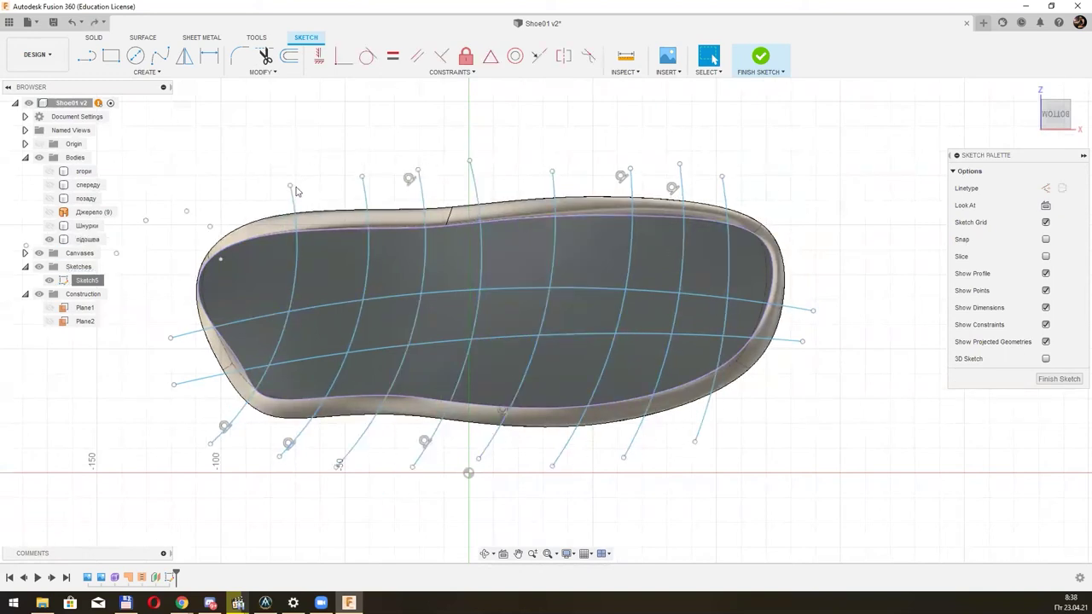
Move copies of eight cross arcs about 8 mm along X and finish the sketch.
click(292, 198)
click(364, 195)
click(421, 192)
click(475, 192)
click(554, 192)
click(635, 195)
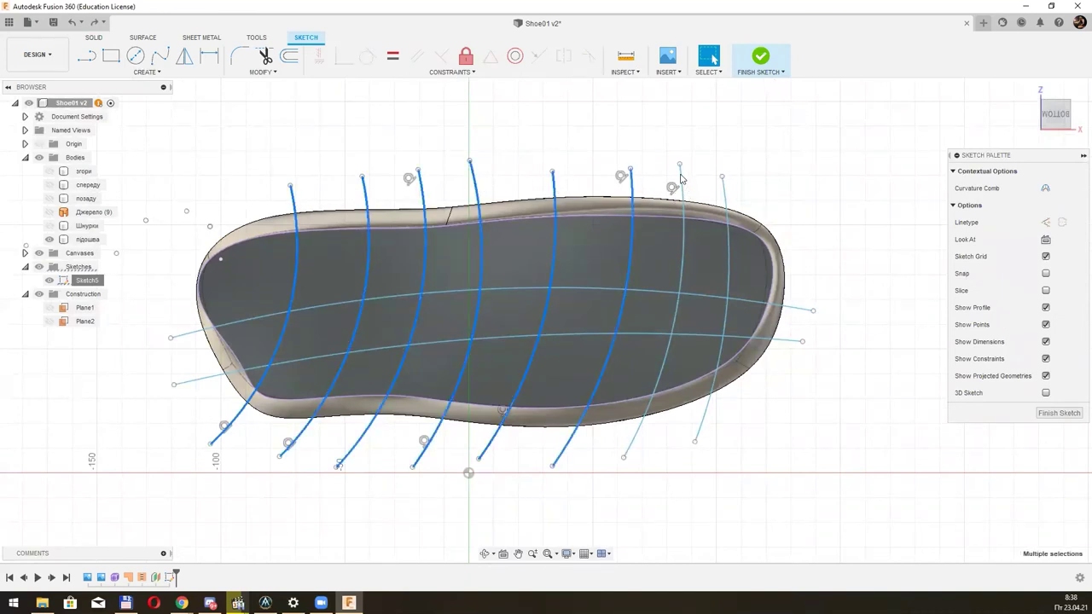
click(727, 202)
click(683, 200)
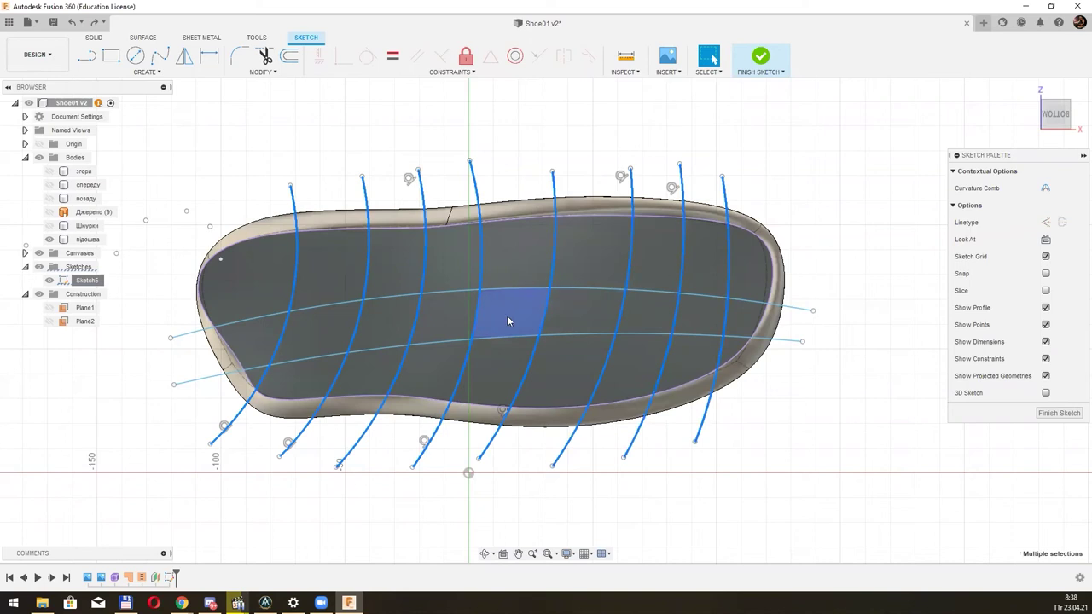
key(m)
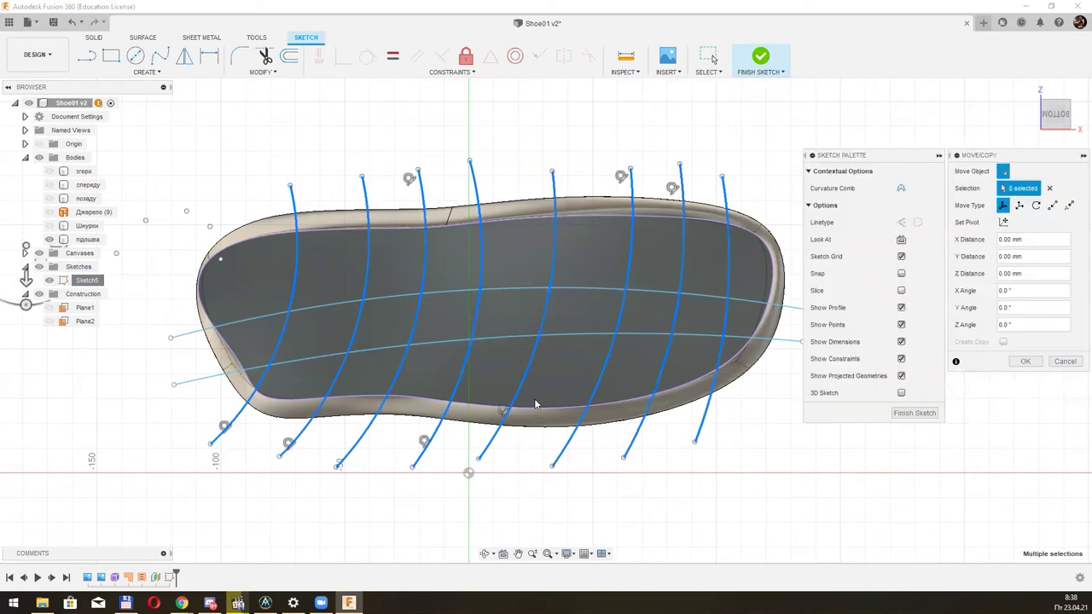
scroll(603, 360, down, 2)
drag(202, 271, 186, 272)
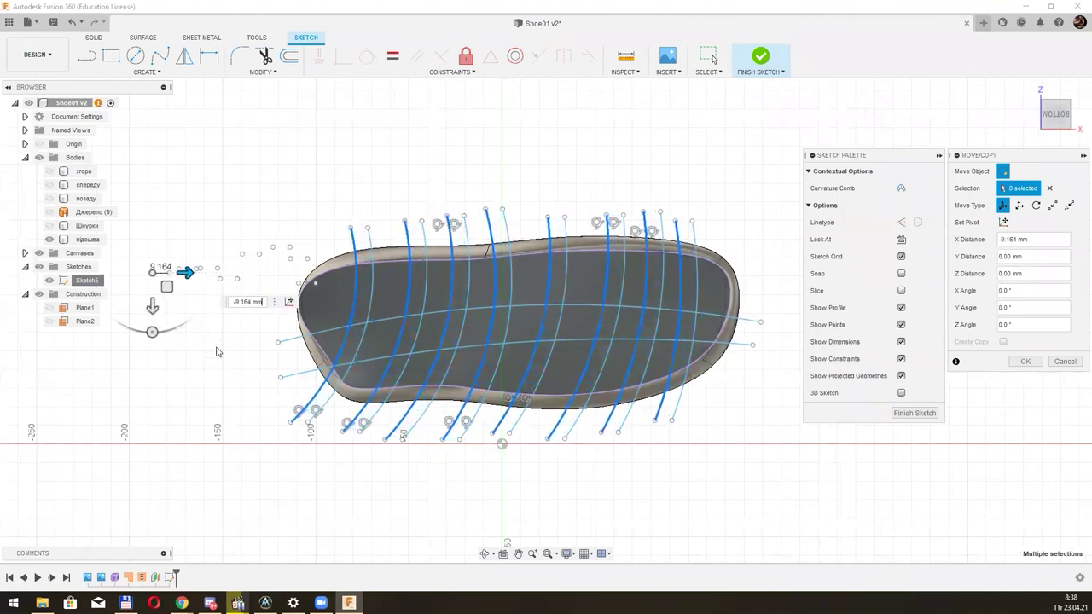
click(1026, 362)
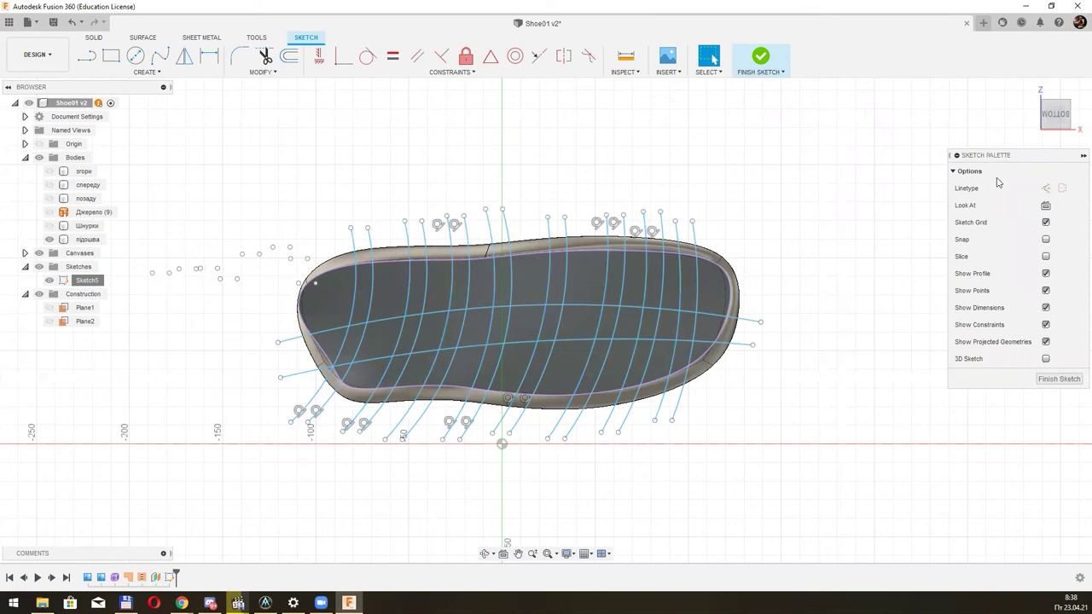
click(1058, 379)
Extrude the end strip profiles 17.373 mm with the Join operation.
click(111, 56)
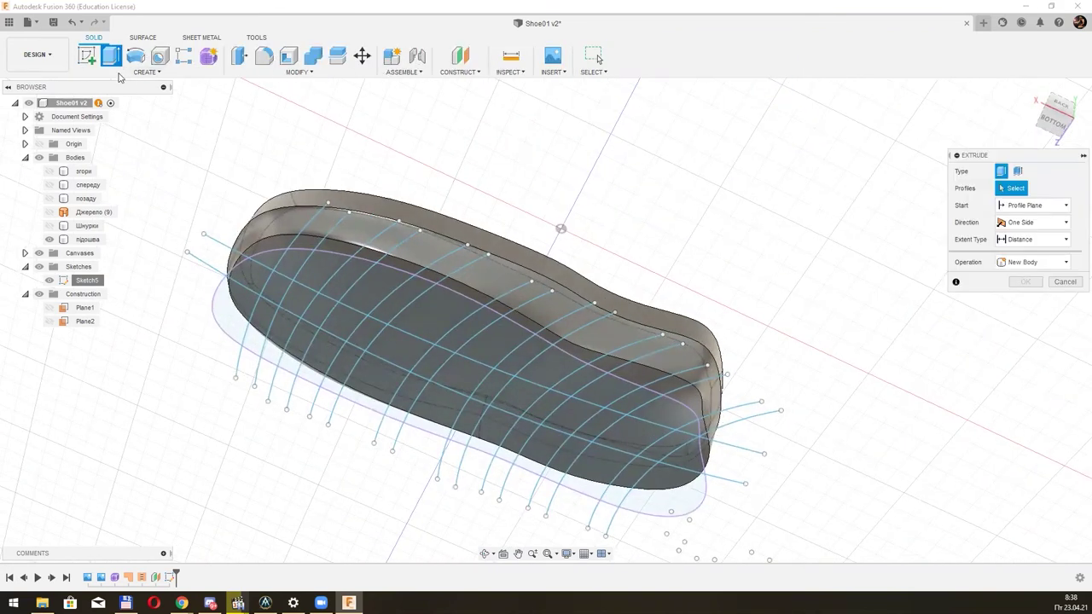
click(249, 303)
click(265, 263)
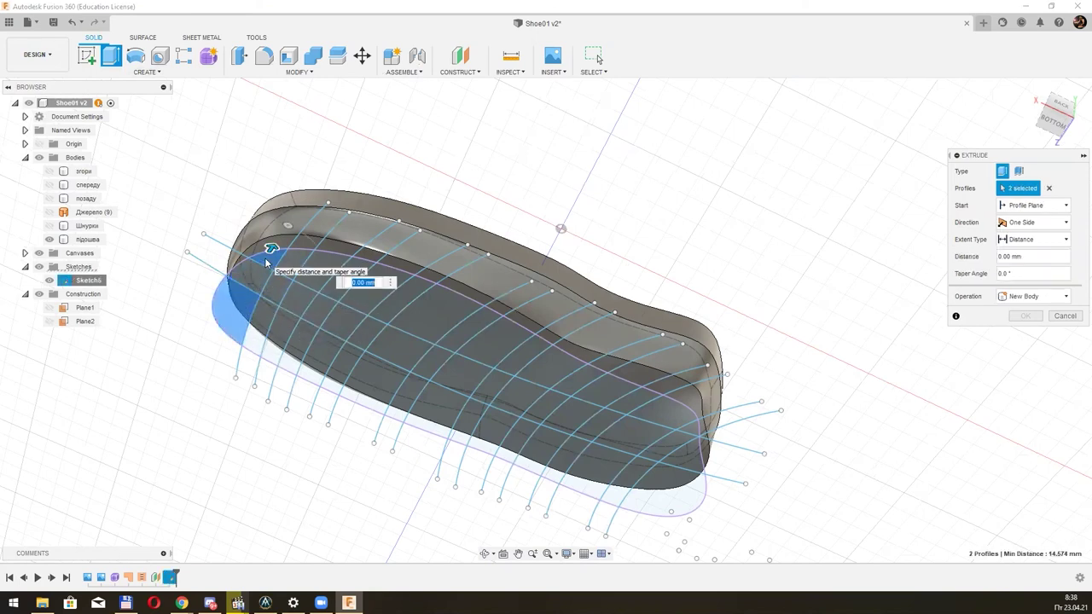
drag(271, 249, 285, 226)
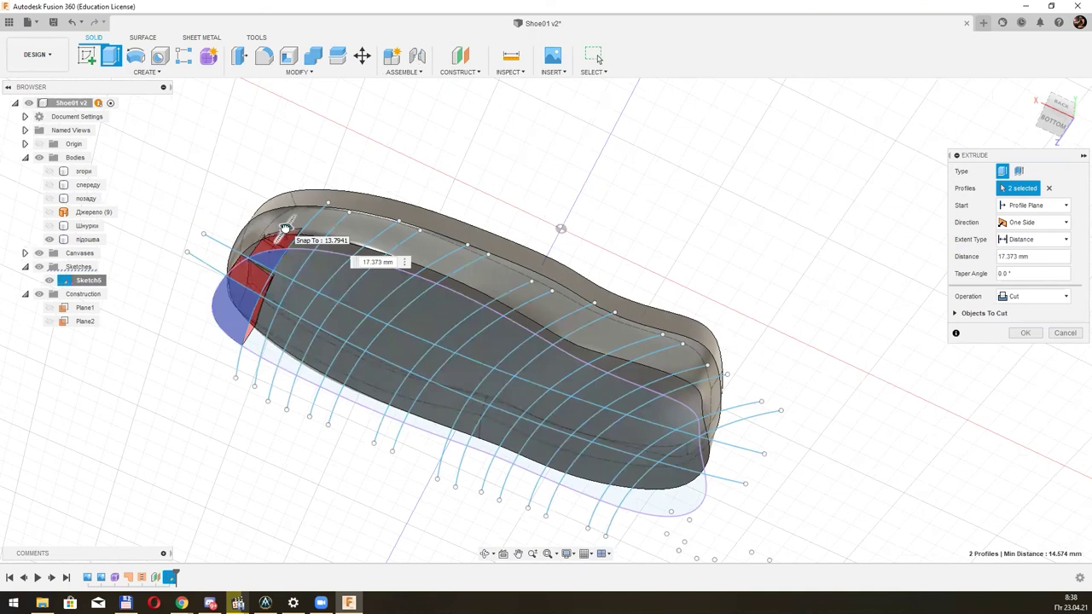
click(1033, 298)
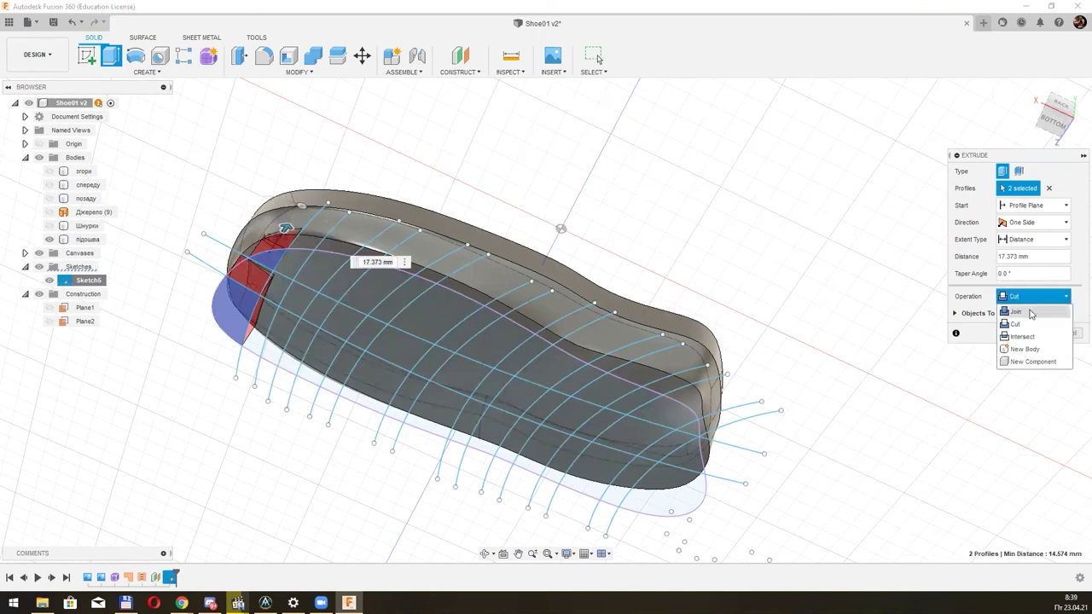
click(1029, 310)
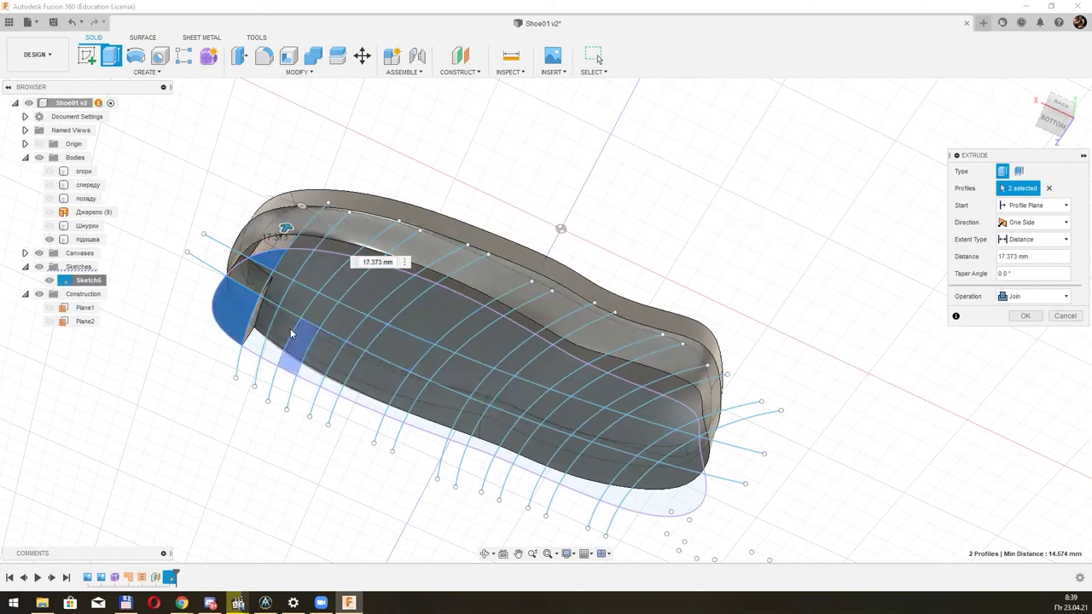
Add the remaining alternating strips toward the toe, totalling 17 profiles.
click(334, 284)
click(353, 285)
click(326, 341)
click(367, 350)
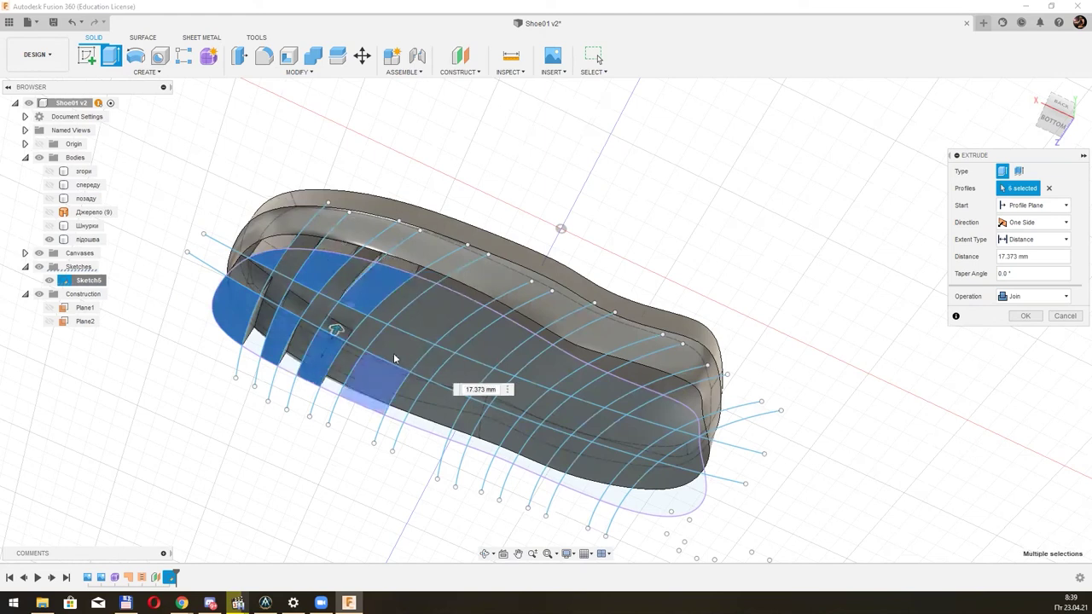
click(388, 363)
click(499, 345)
click(482, 376)
click(474, 410)
click(437, 403)
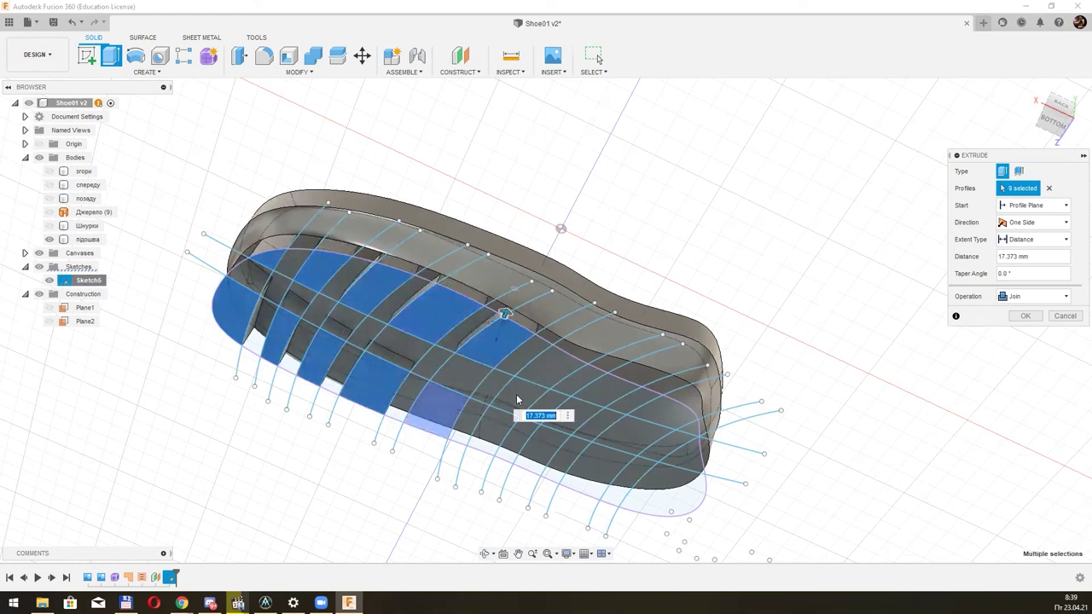
click(578, 377)
click(596, 394)
click(591, 439)
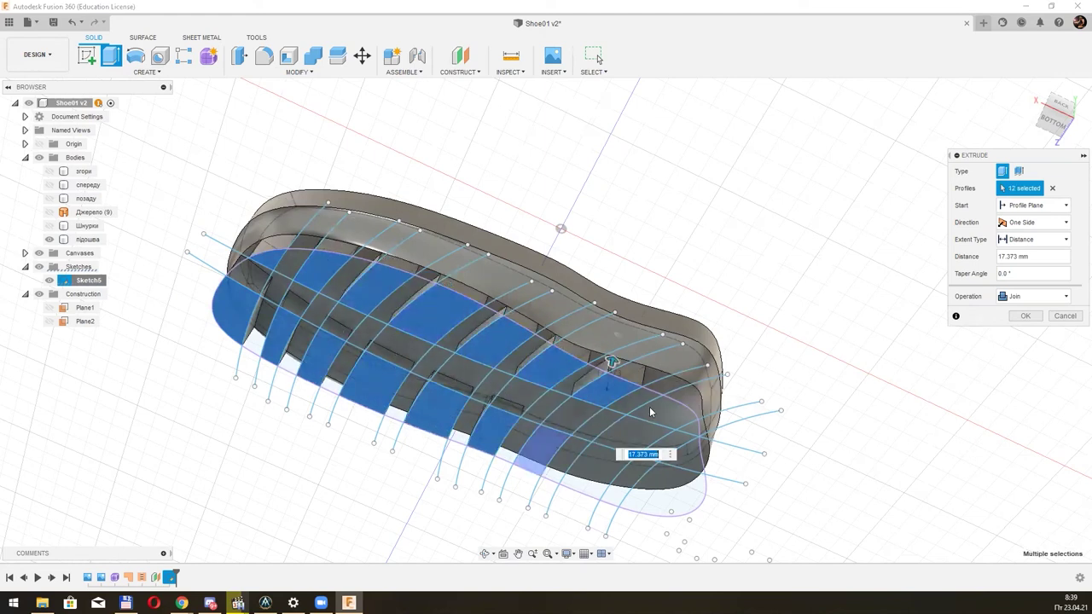
click(619, 450)
click(601, 460)
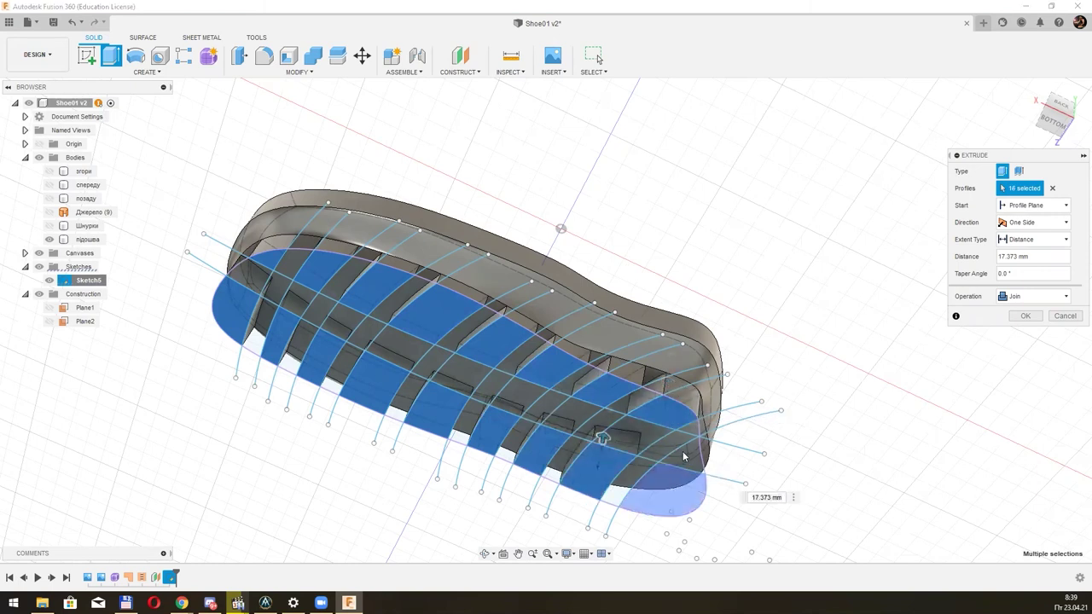
click(683, 469)
shift+middle_drag(721, 438, 773, 366)
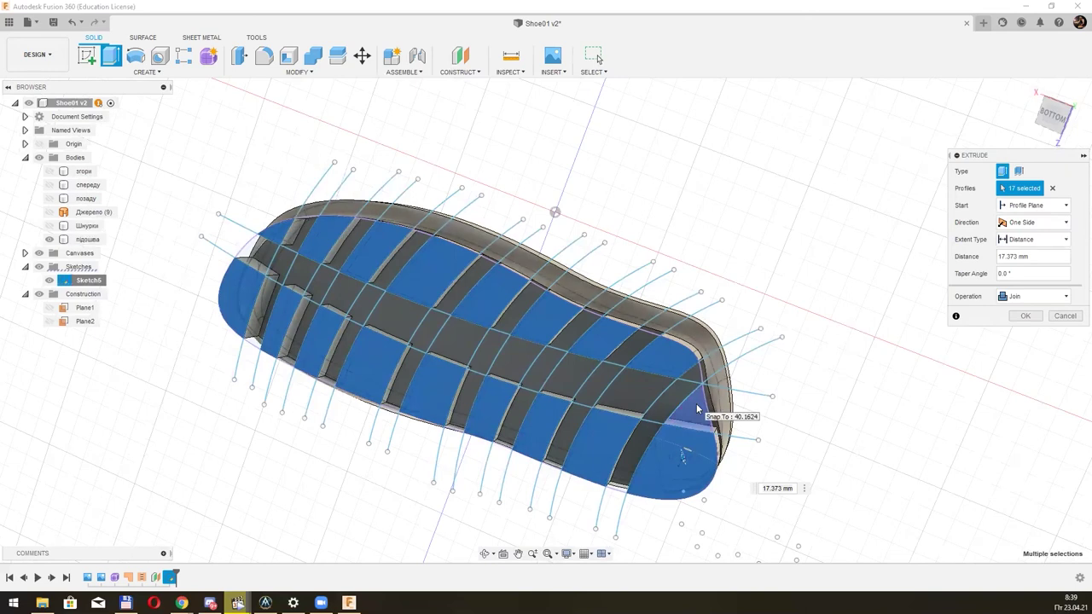
mouse_move(806, 349)
shift+middle_down()
mouse_move(782, 347)
mouse_move(949, 316)
shift+middle_up()
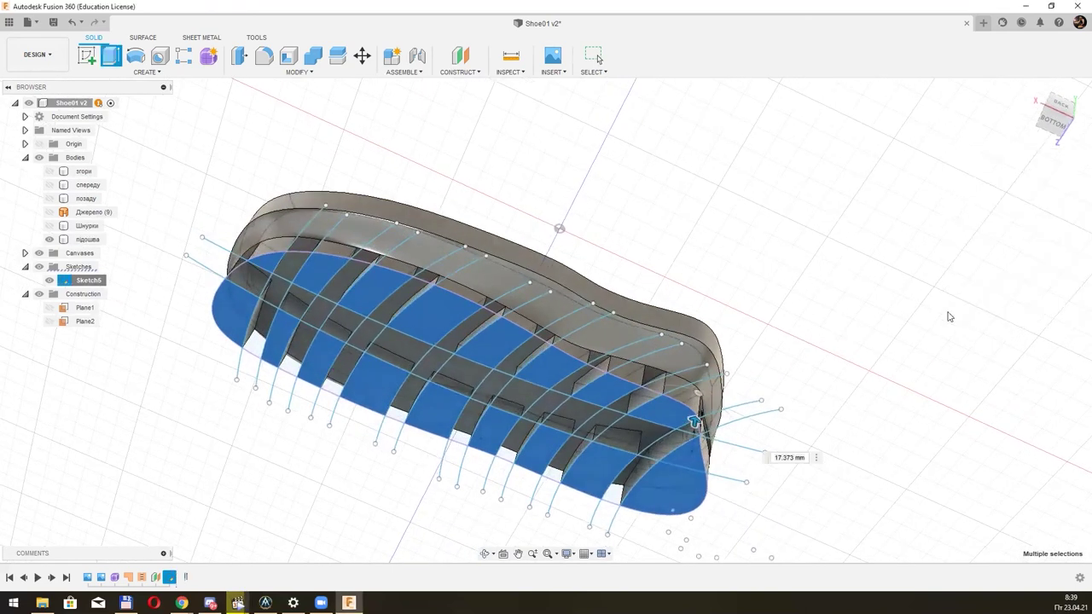
Commit the tread extrusion, then edit it to a depth of 28.328 mm.
key(Return)
shift+middle_drag(478, 185, 472, 231)
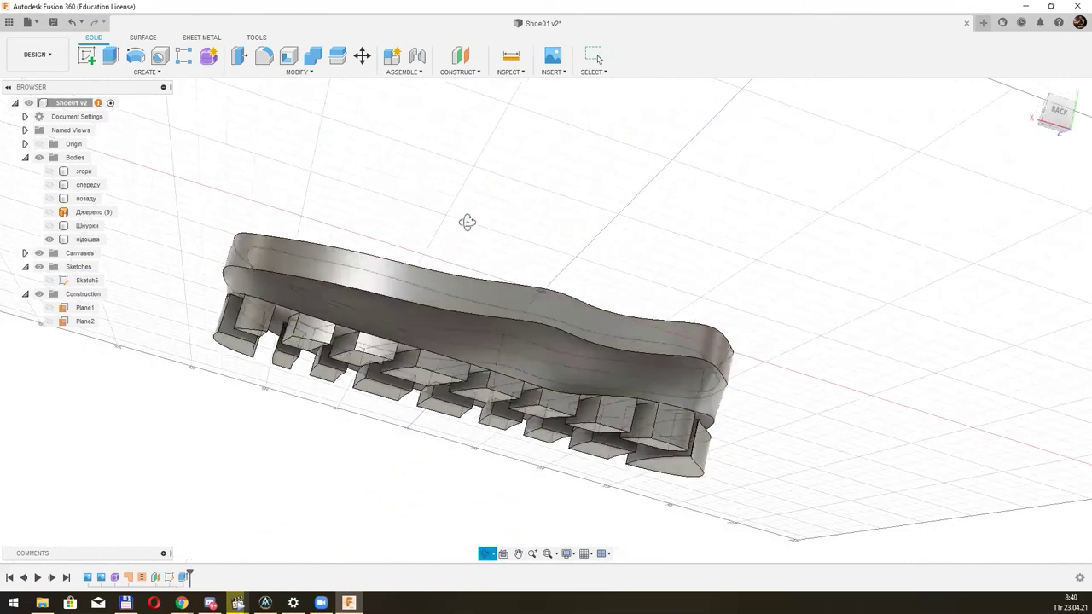
mouse_move(376, 221)
shift+middle_down()
mouse_move(615, 264)
mouse_move(714, 195)
mouse_move(651, 257)
shift+middle_up()
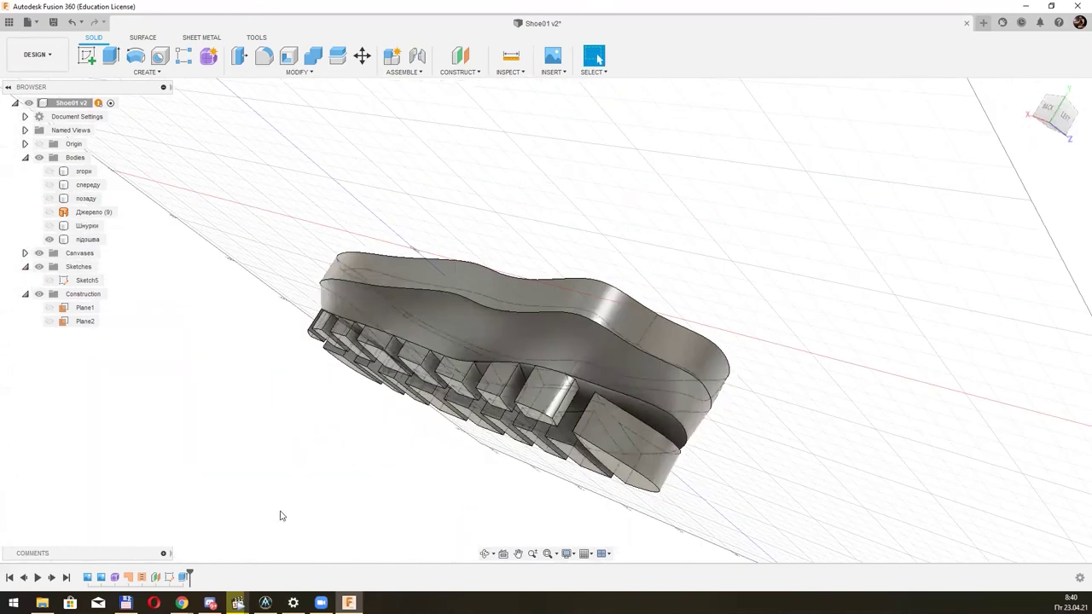
click(183, 577)
right_click(183, 578)
click(251, 467)
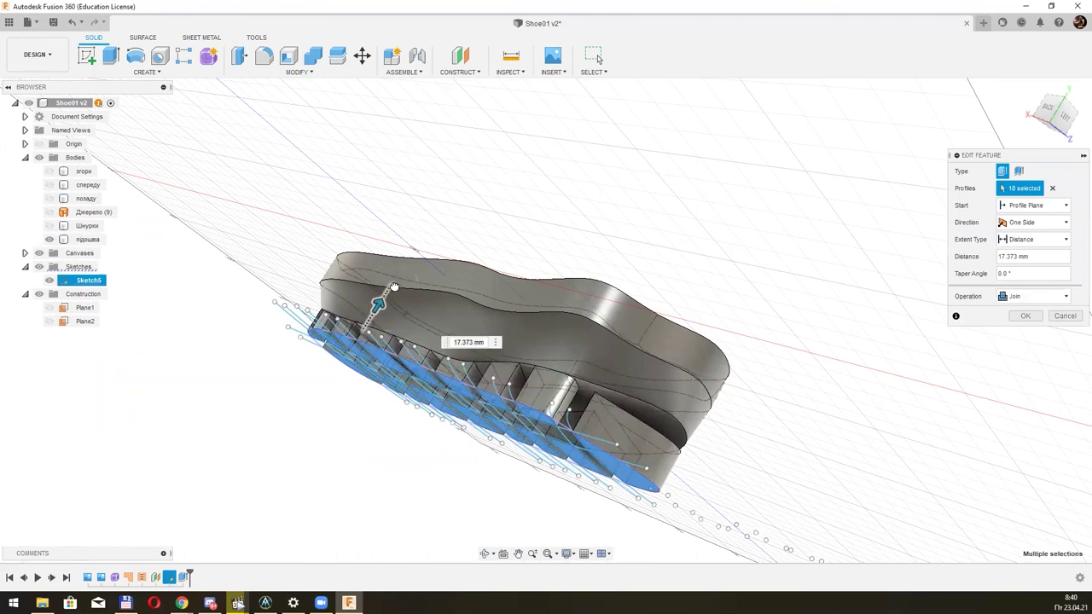
drag(394, 287, 405, 268)
click(1013, 317)
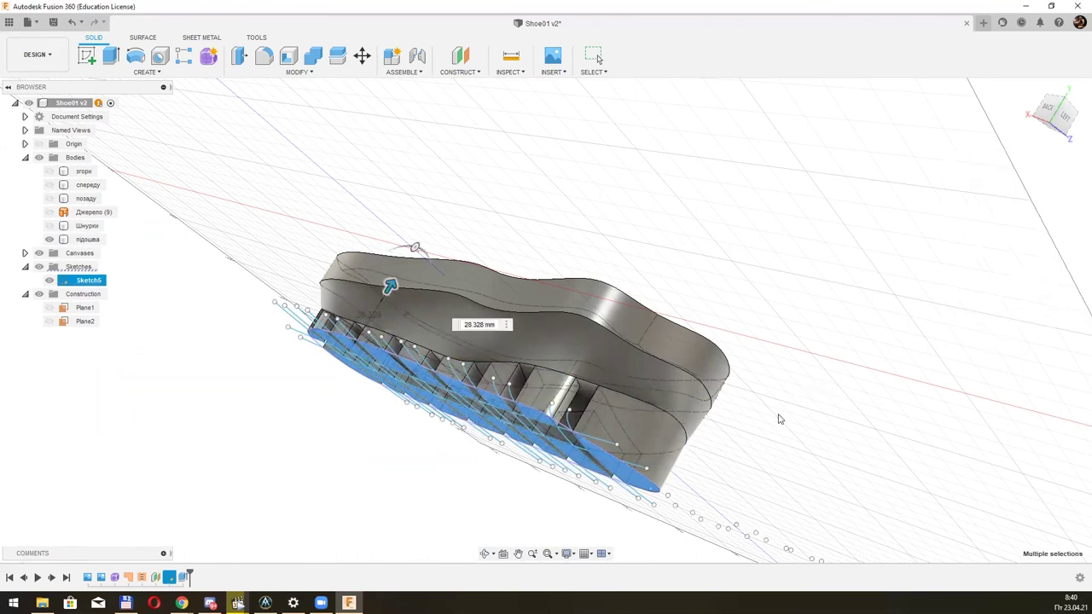
Make the згори, спереду, позаду and Шнурки bodies visible again.
mouse_move(763, 402)
shift+middle_down()
mouse_move(485, 320)
mouse_move(444, 282)
shift+middle_up()
click(49, 171)
click(49, 184)
click(49, 198)
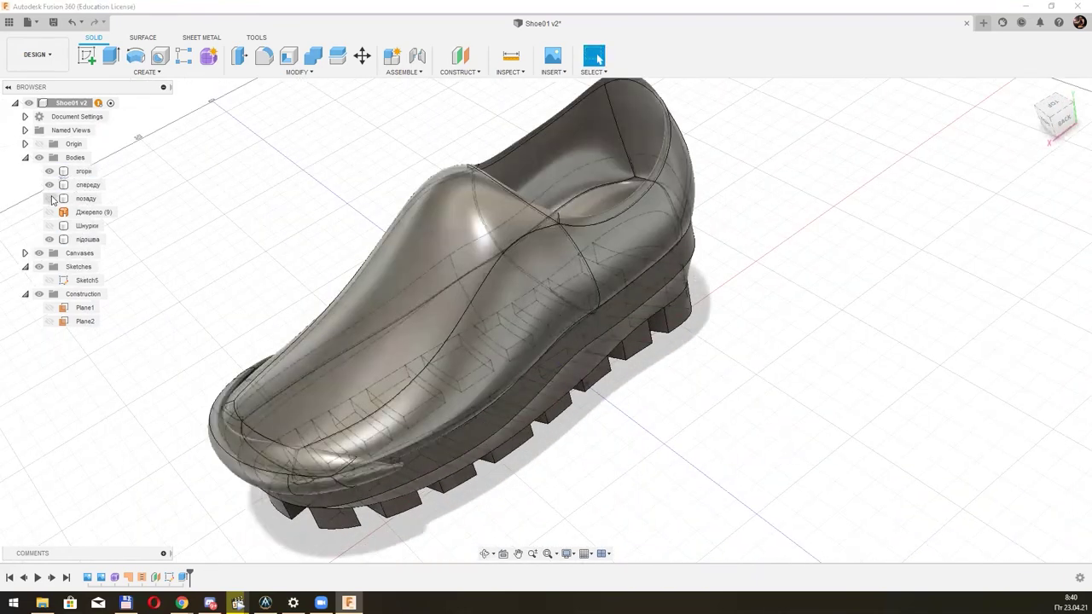
click(50, 226)
mouse_move(418, 437)
shift+middle_down()
mouse_move(554, 372)
mouse_move(512, 281)
shift+middle_up()
Save the shoe design as version v3.
click(52, 21)
click(544, 328)
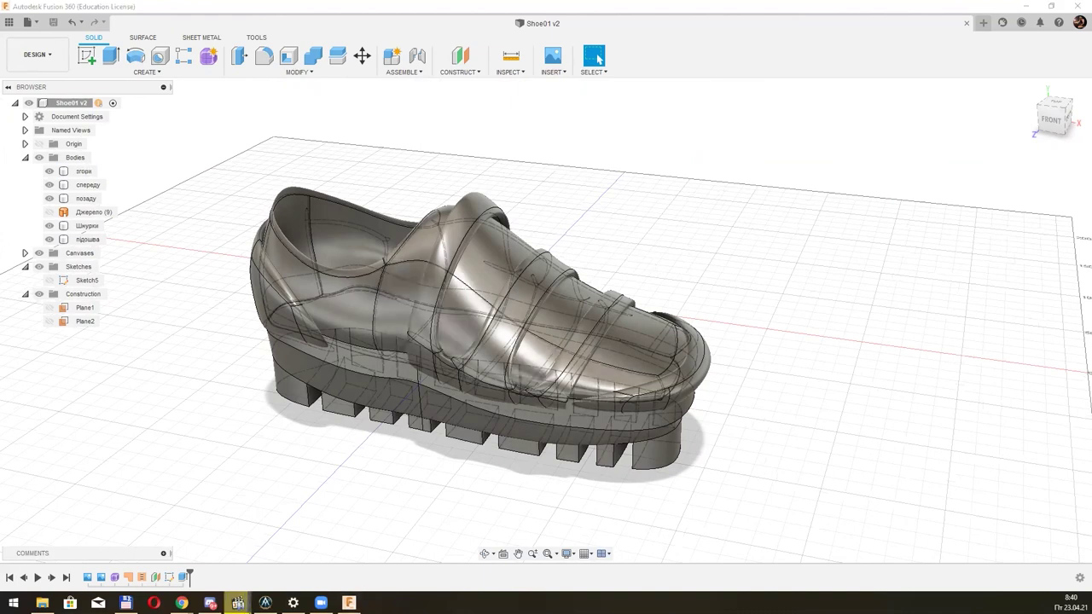
right_click(741, 173)
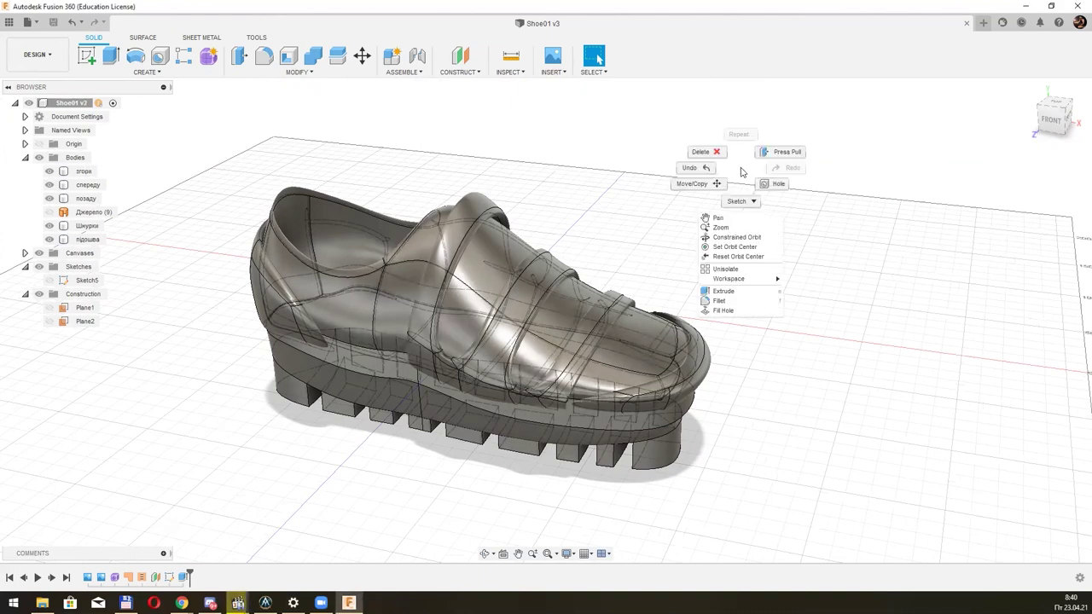
click(157, 74)
click(157, 74)
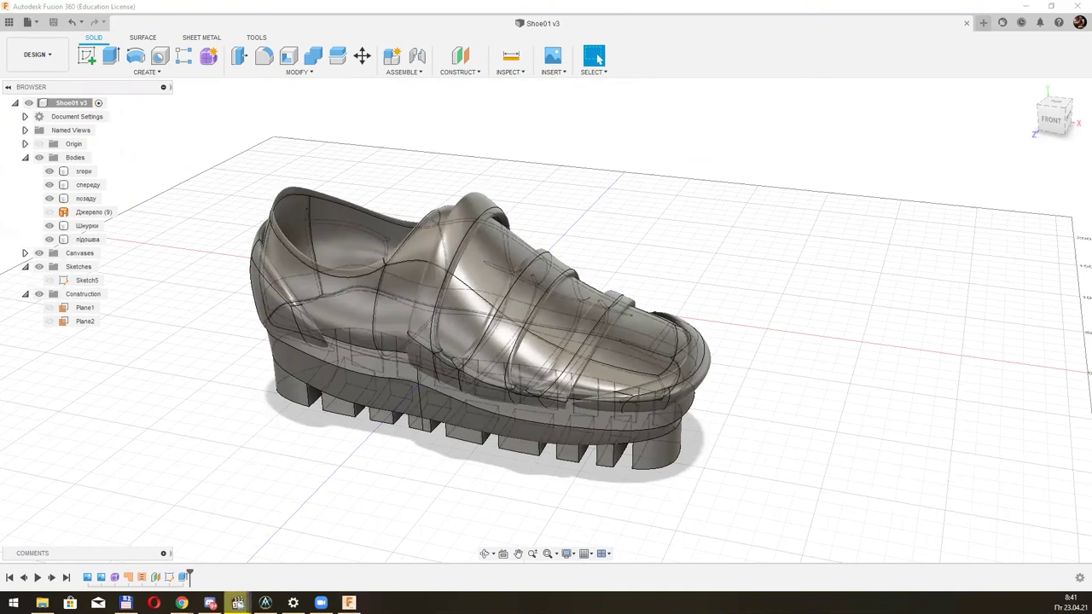
Select the підошва sole body in the browser.
click(551, 414)
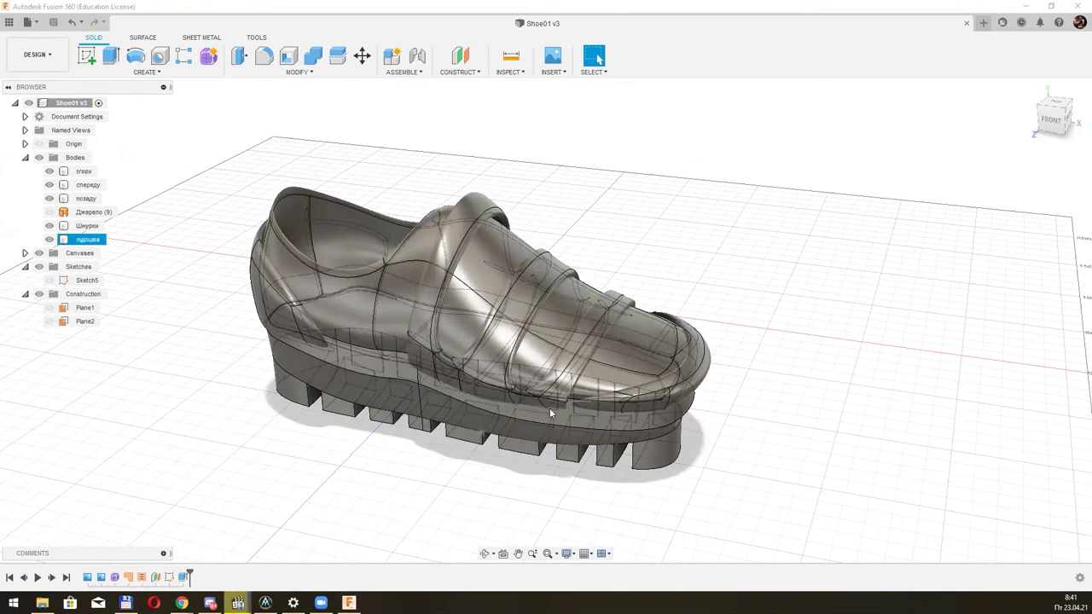
click(461, 224)
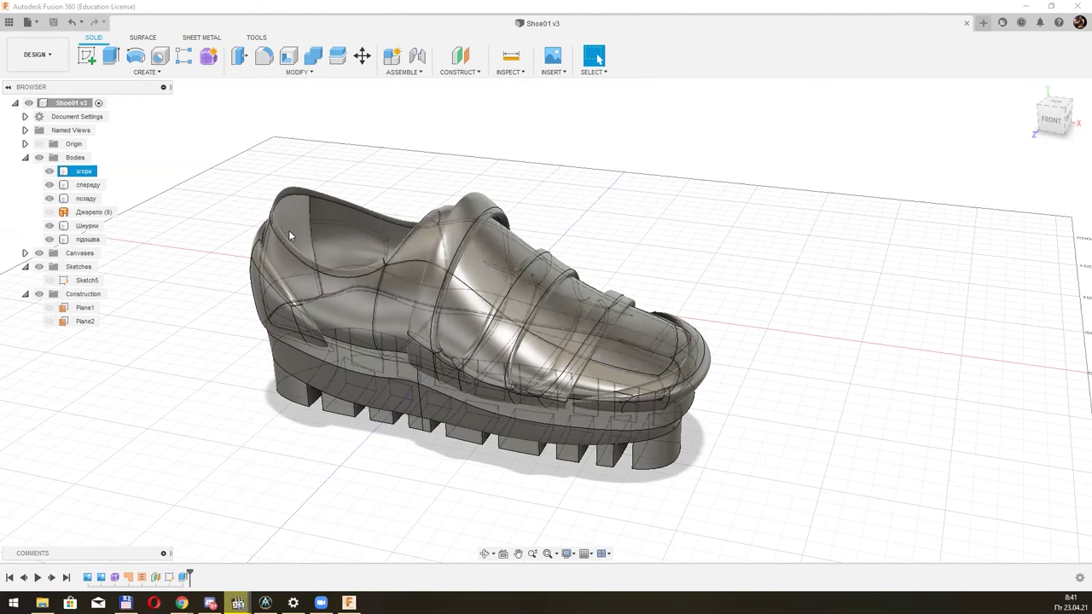
click(88, 240)
Apply Rubber - Weathered from Miscellaneous > Rubber to the sole.
right_click(88, 242)
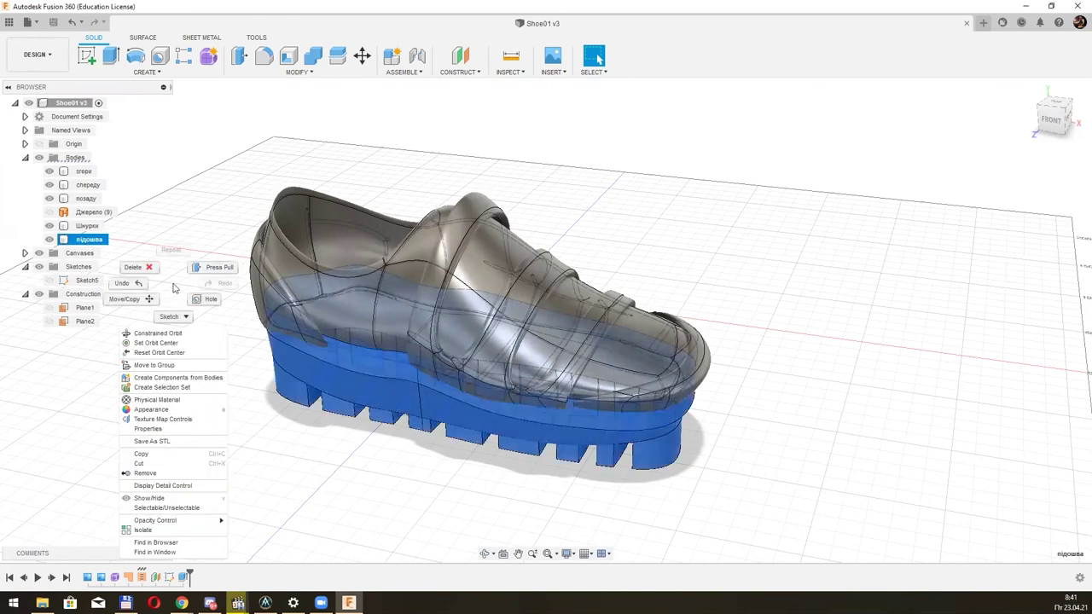
click(213, 411)
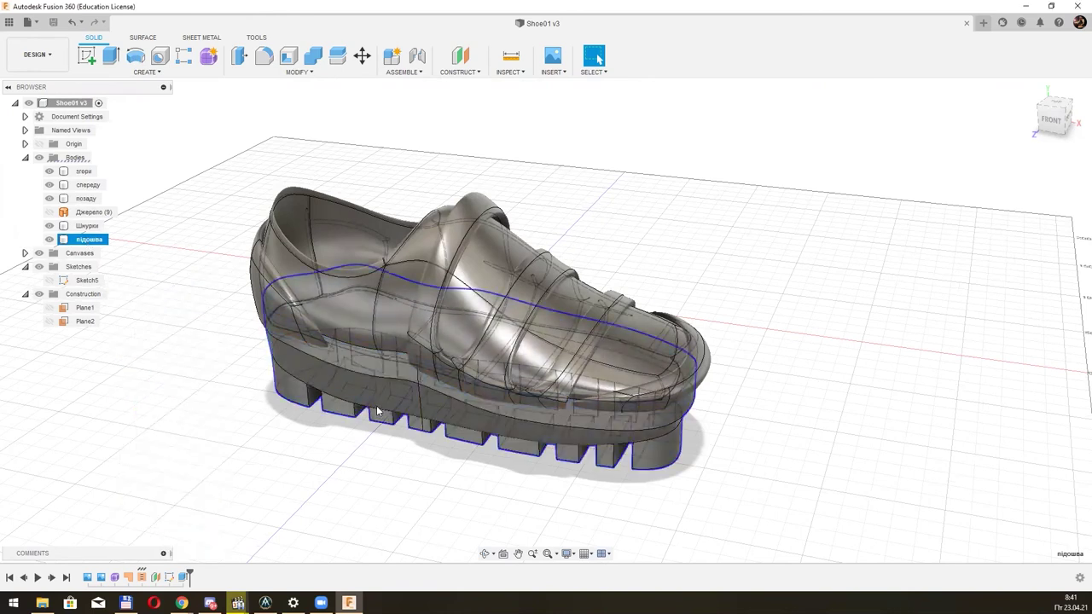
key(a)
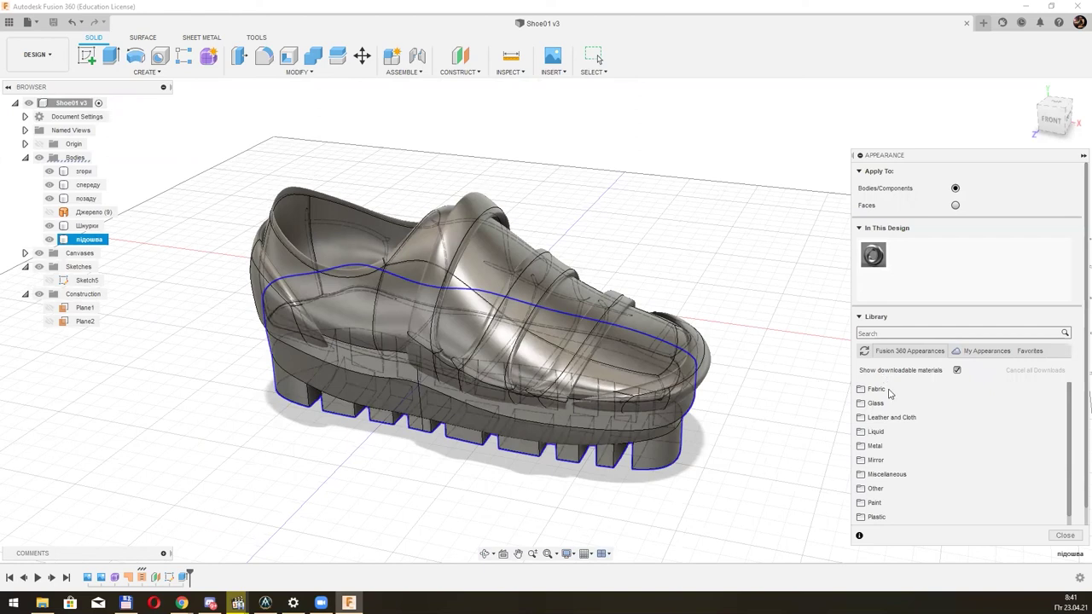
scroll(919, 426, down, 2)
scroll(919, 425, down, 1)
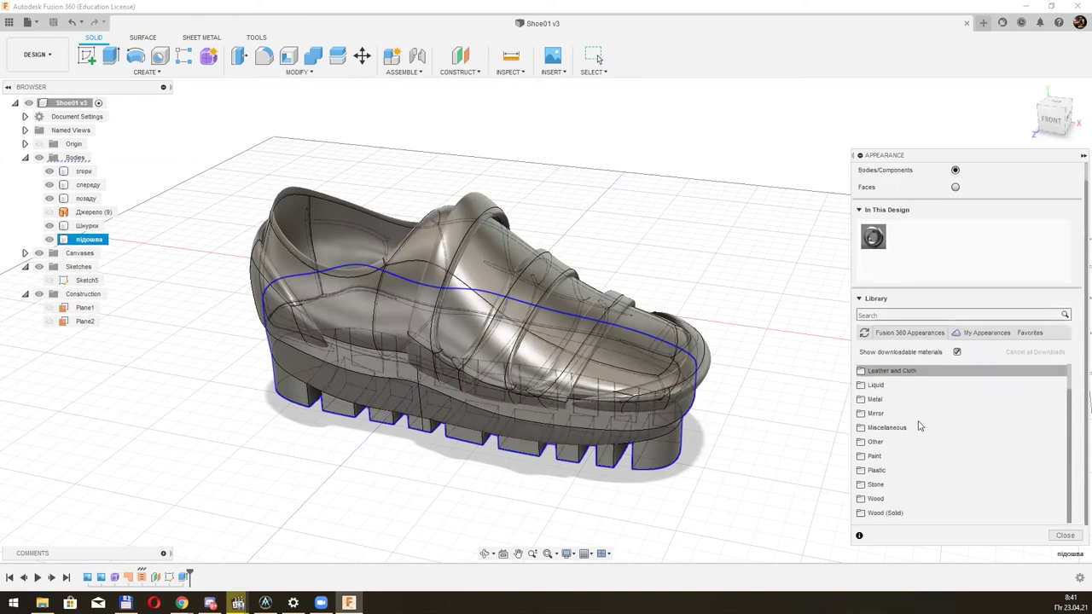
click(870, 470)
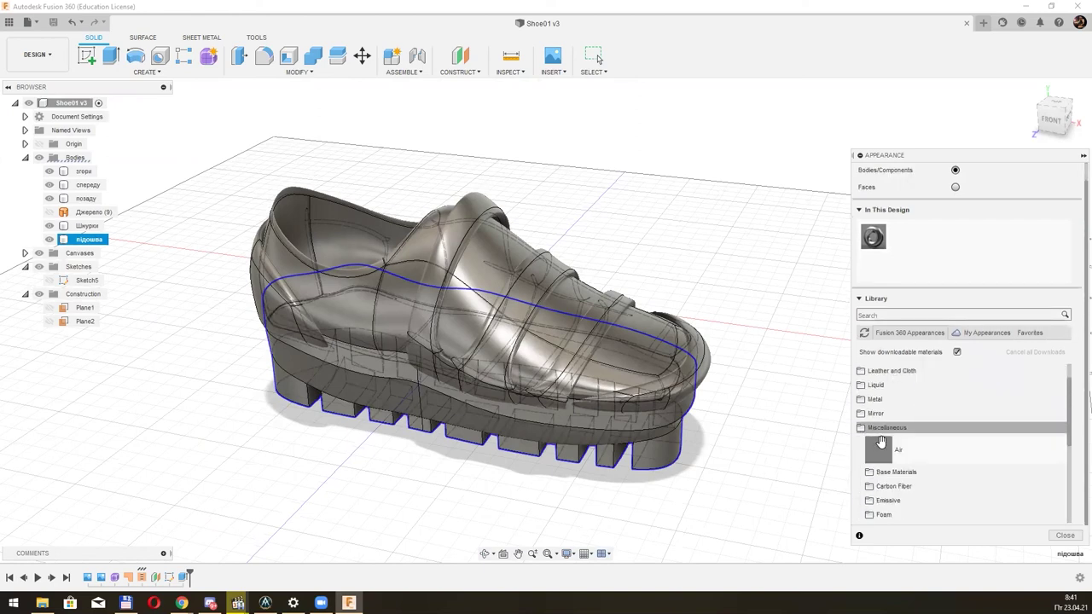
scroll(937, 471, down, 3)
scroll(937, 471, down, 2)
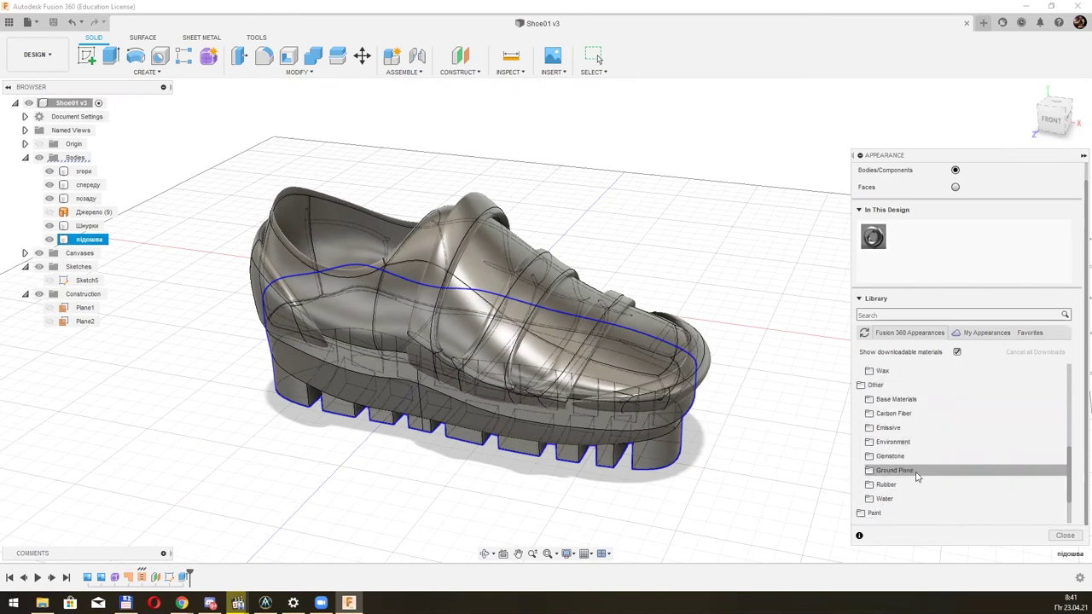
click(887, 483)
scroll(918, 449, down, 2)
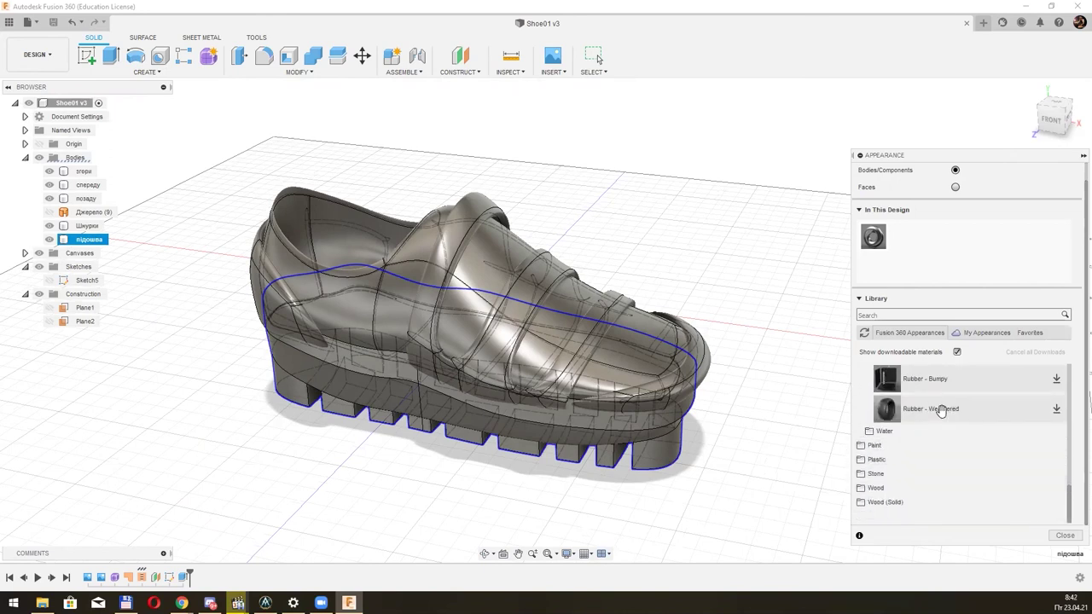
click(1056, 404)
click(891, 408)
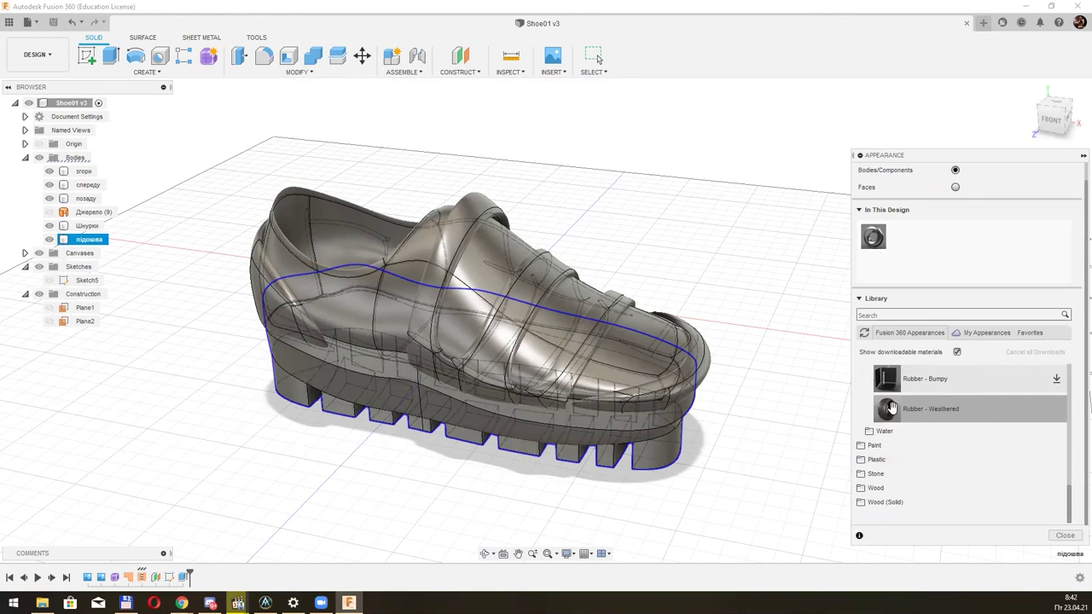
right_click(892, 413)
click(913, 418)
mouse_move(892, 409)
mouse_down()
mouse_move(665, 419)
mouse_move(659, 441)
mouse_up()
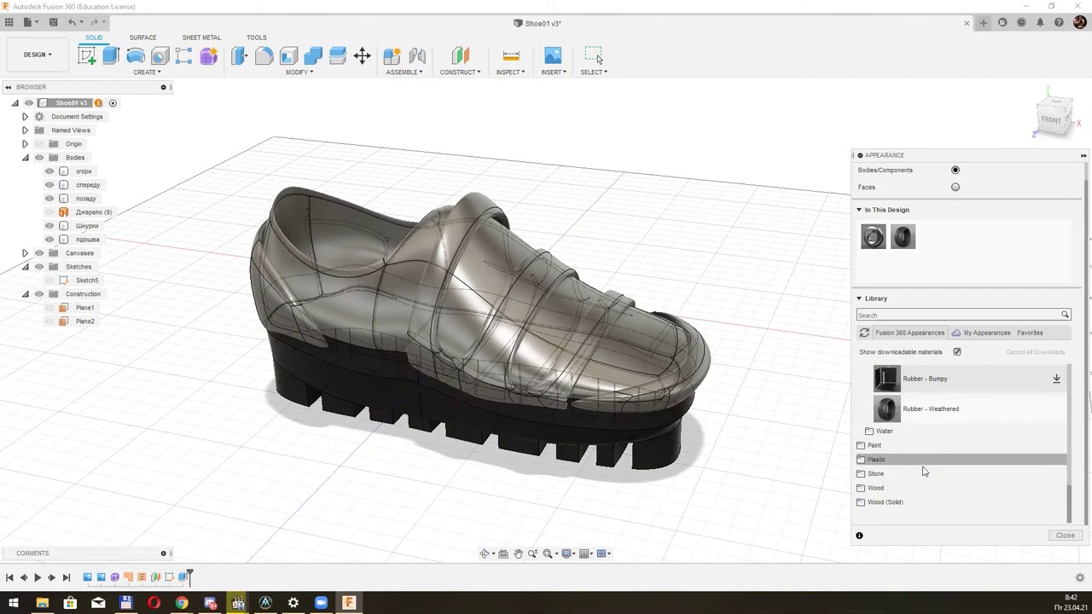
Replace it with Rubber - Soft, turning the sole black.
scroll(923, 471, up, 2)
scroll(919, 460, up, 1)
scroll(920, 444, up, 2)
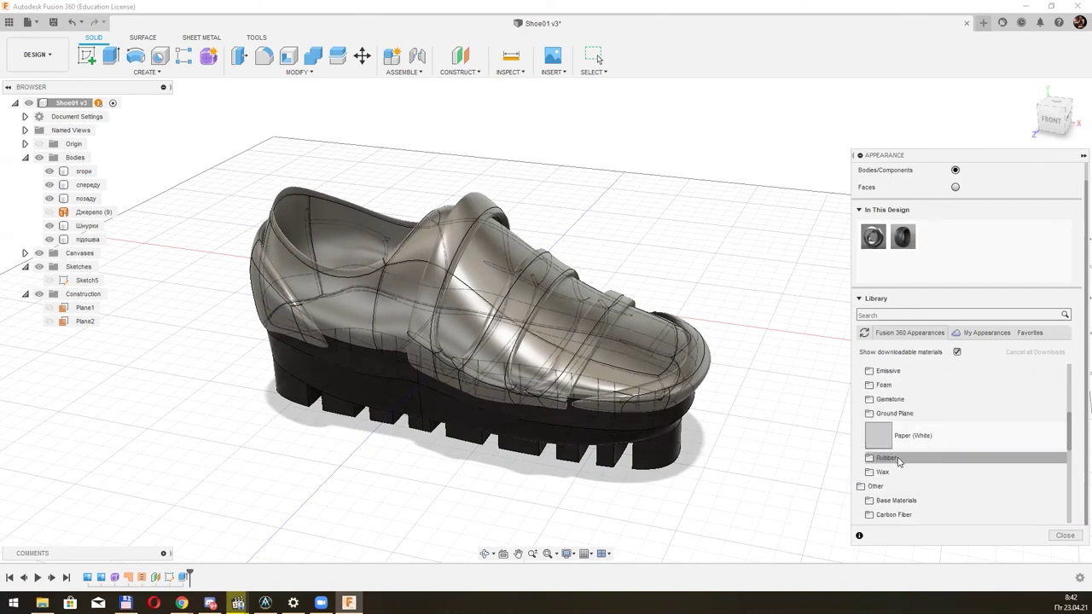
scroll(921, 440, down, 1)
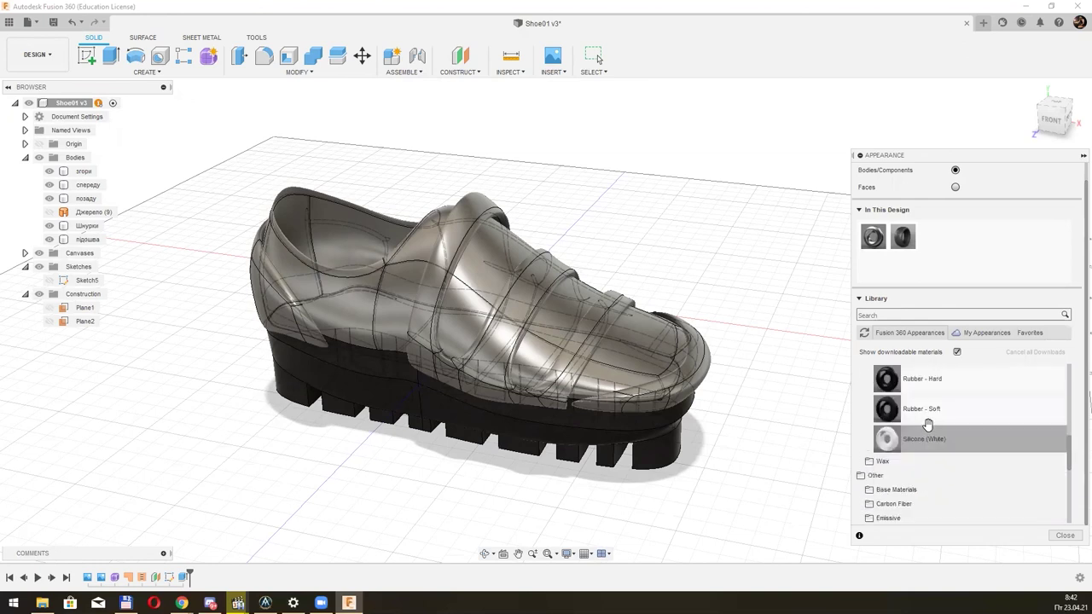
drag(887, 409, 662, 434)
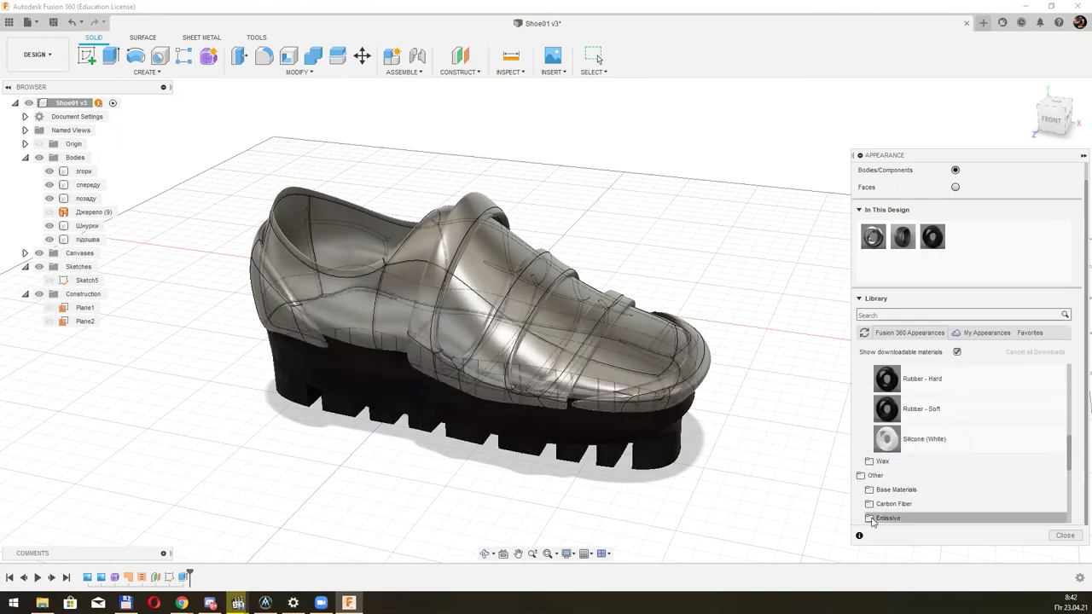
scroll(921, 417, up, 3)
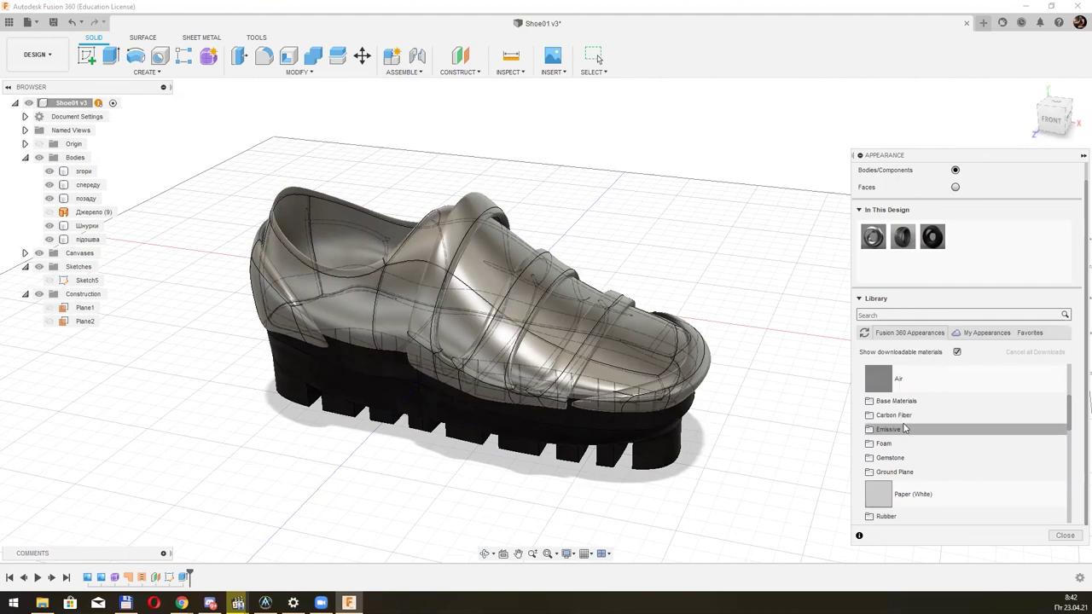
click(896, 385)
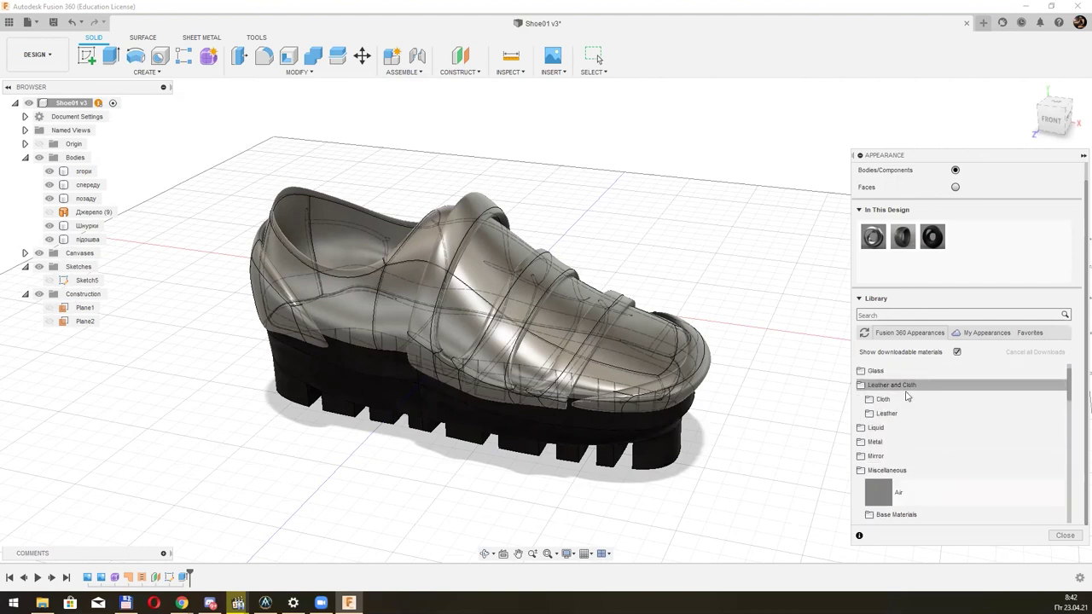
Download Leather - Matte (Tan) and apply it to the Шнурки straps.
click(892, 414)
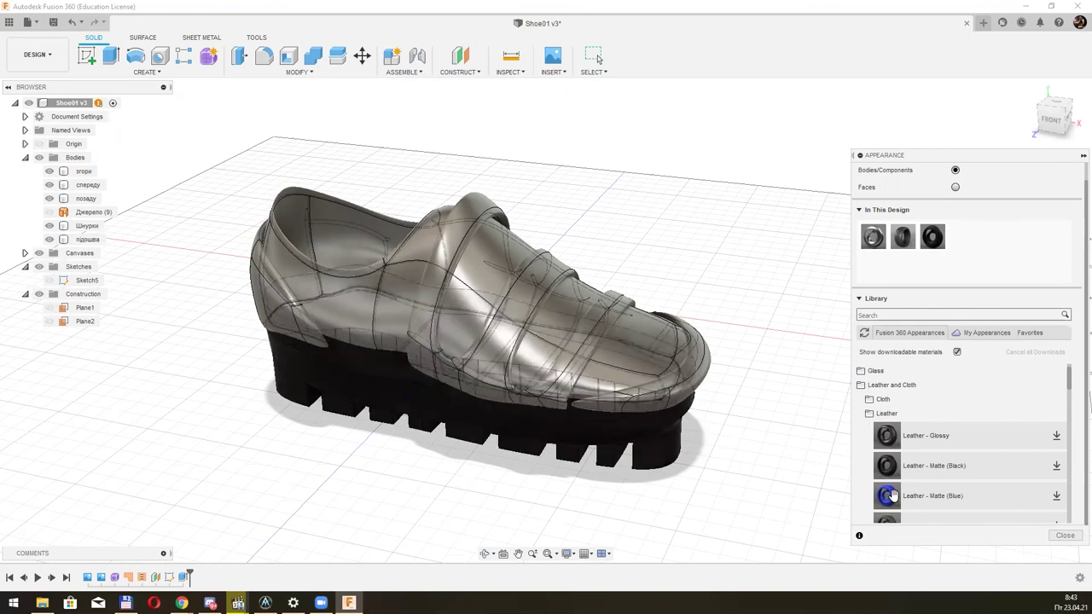
scroll(987, 479, down, 3)
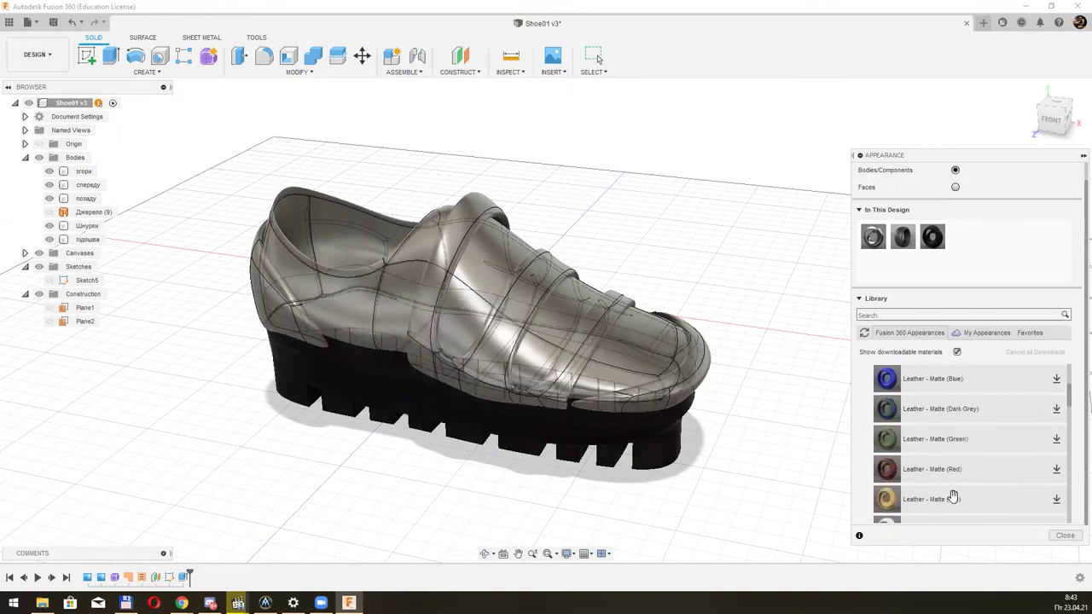
click(1056, 499)
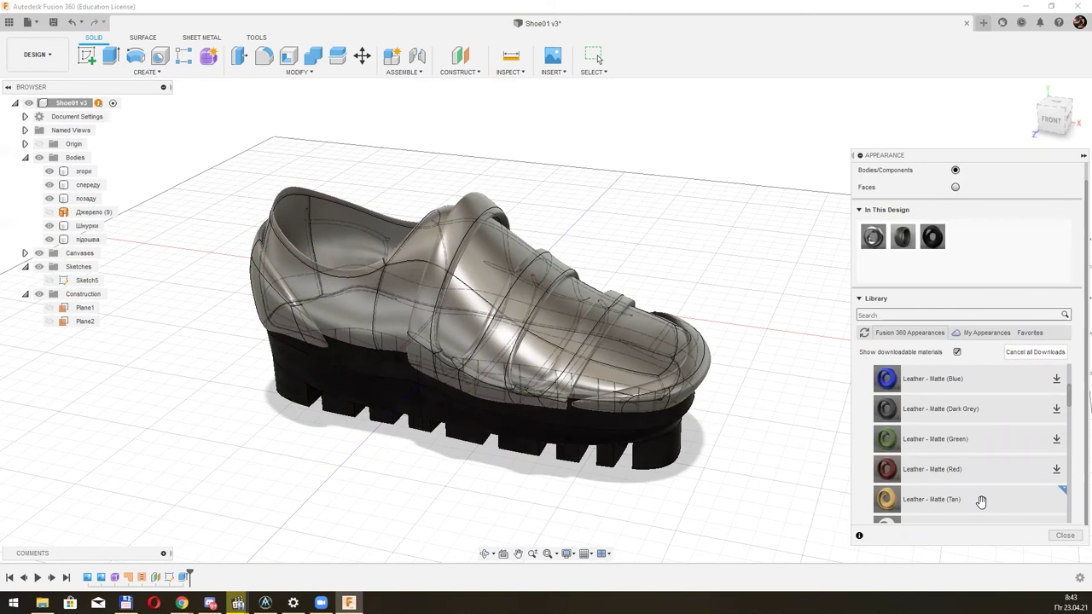
drag(981, 501, 605, 333)
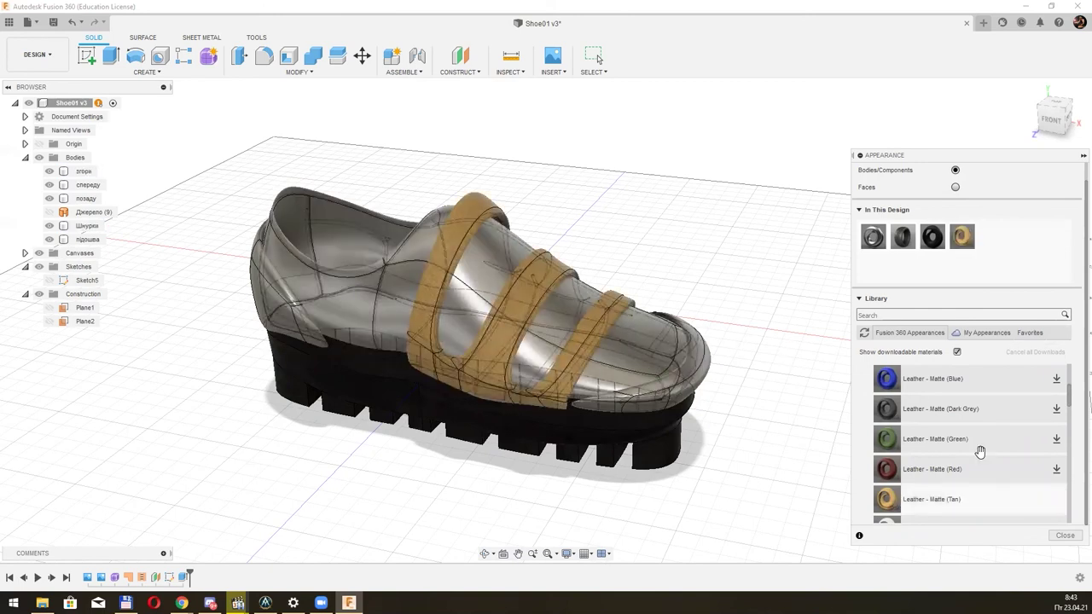
Download Leather - Perforated (White) and apply it to the shoe upper.
scroll(970, 437, down, 3)
scroll(970, 437, down, 2)
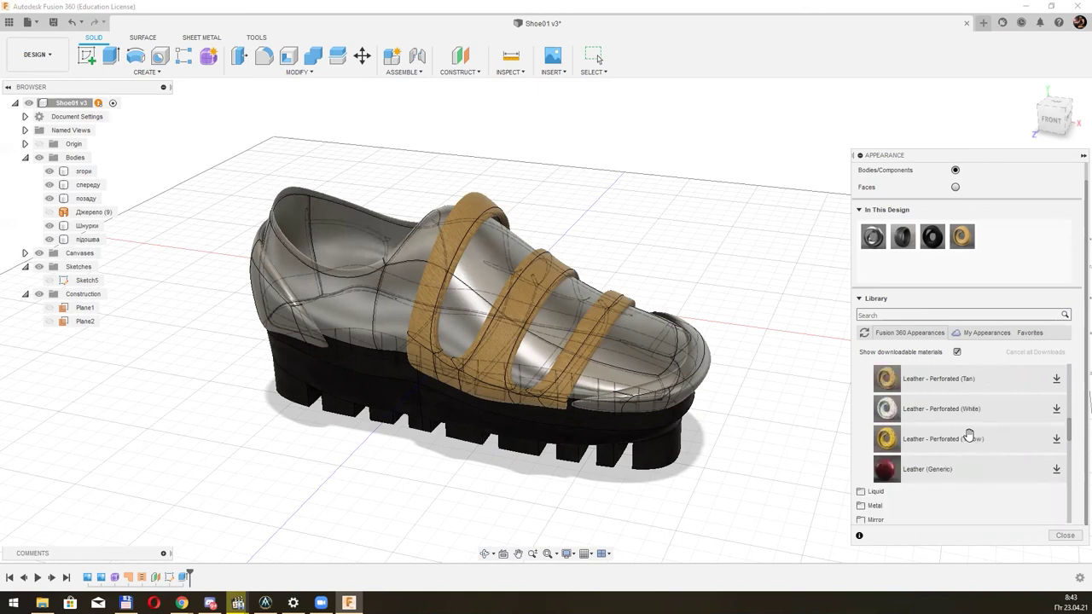
scroll(970, 437, up, 2)
click(1056, 499)
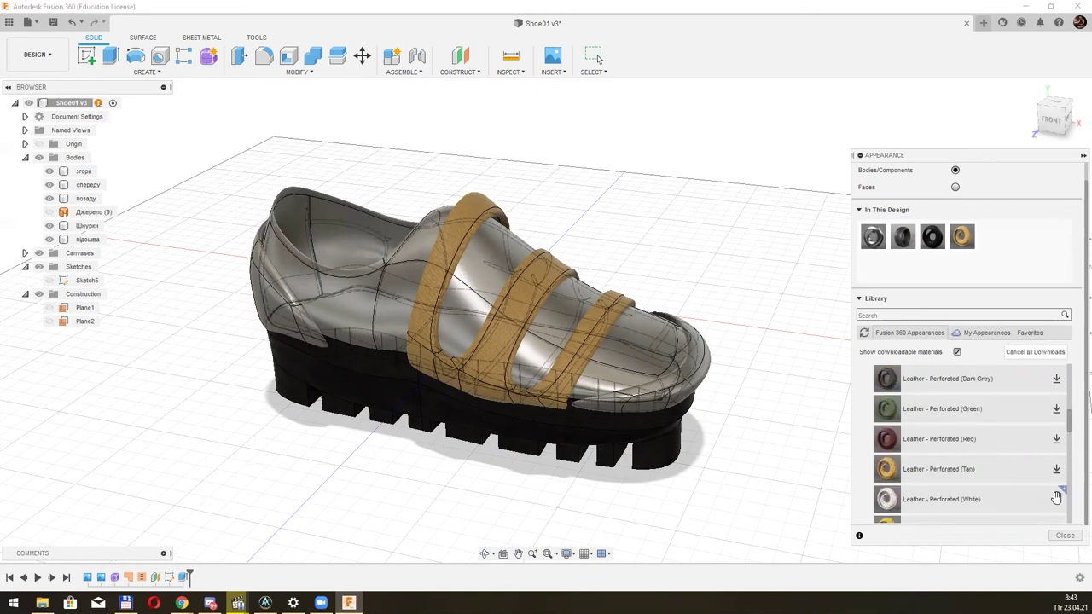
drag(886, 501, 638, 335)
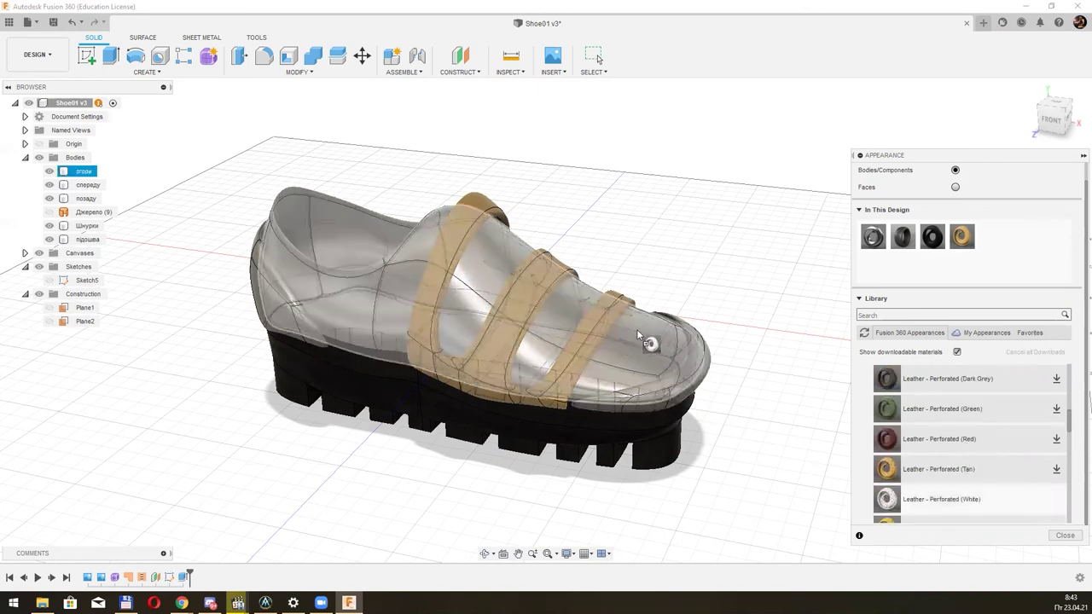
Apply the tan leather to the toe cap and heel counter, then inspect the materials.
mouse_move(961, 236)
mouse_down()
mouse_move(704, 352)
mouse_move(693, 375)
mouse_up()
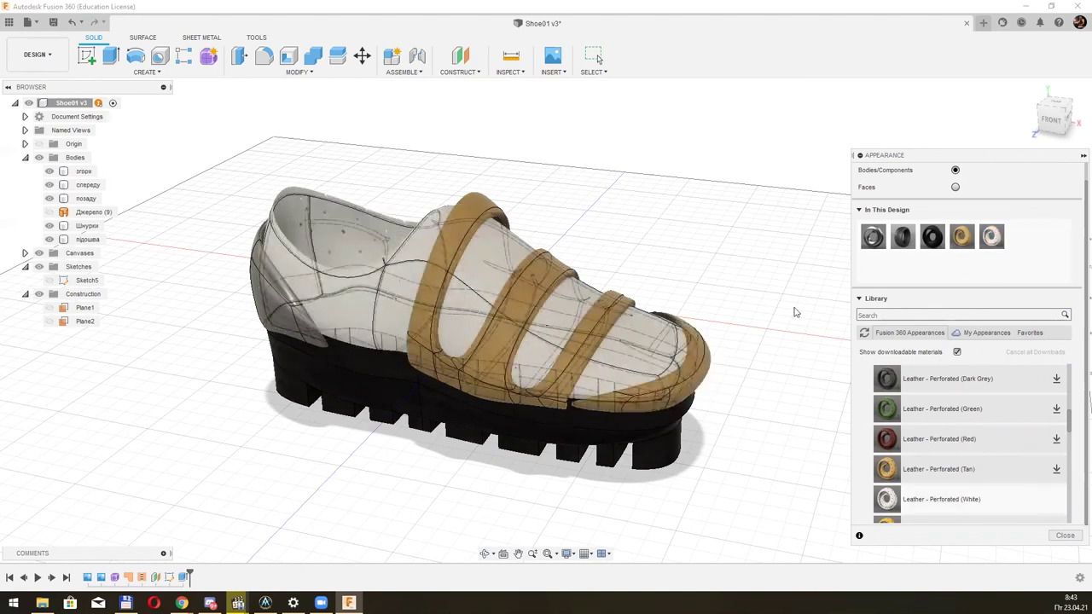
drag(961, 238, 285, 314)
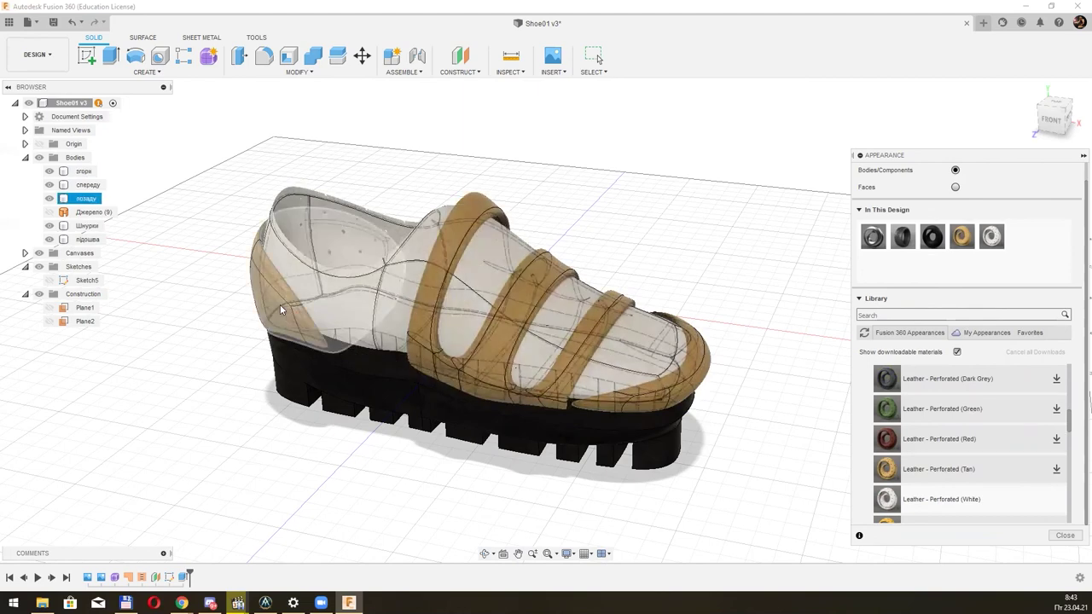
mouse_move(668, 280)
shift+middle_down()
mouse_move(694, 214)
mouse_move(682, 239)
mouse_move(660, 217)
shift+middle_up()
mouse_move(707, 254)
shift+middle_down()
mouse_move(685, 293)
mouse_move(761, 320)
shift+middle_up()
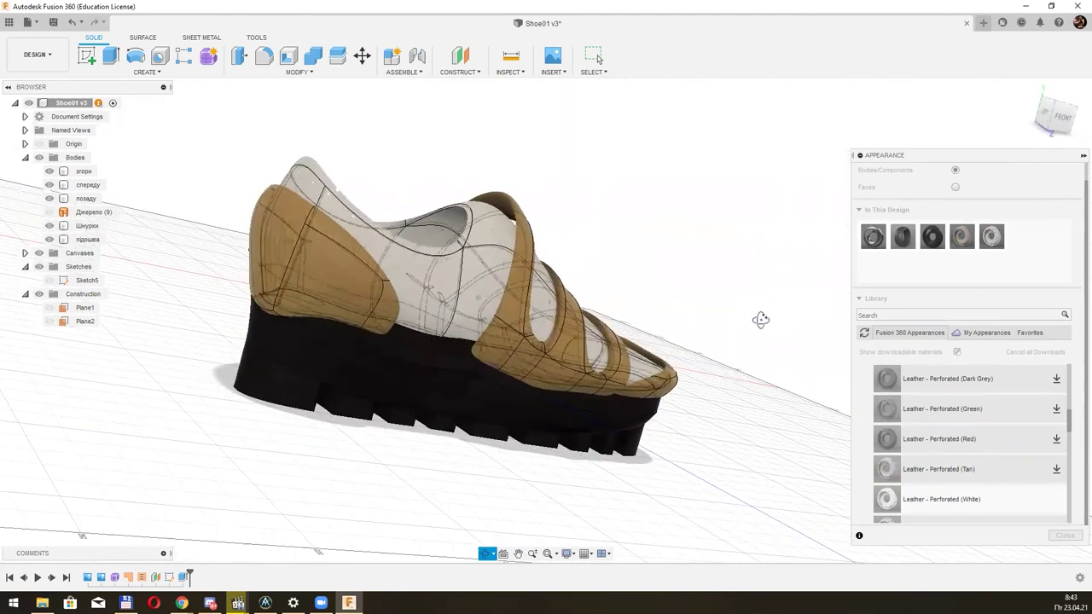
shift+middle_drag(586, 251, 547, 254)
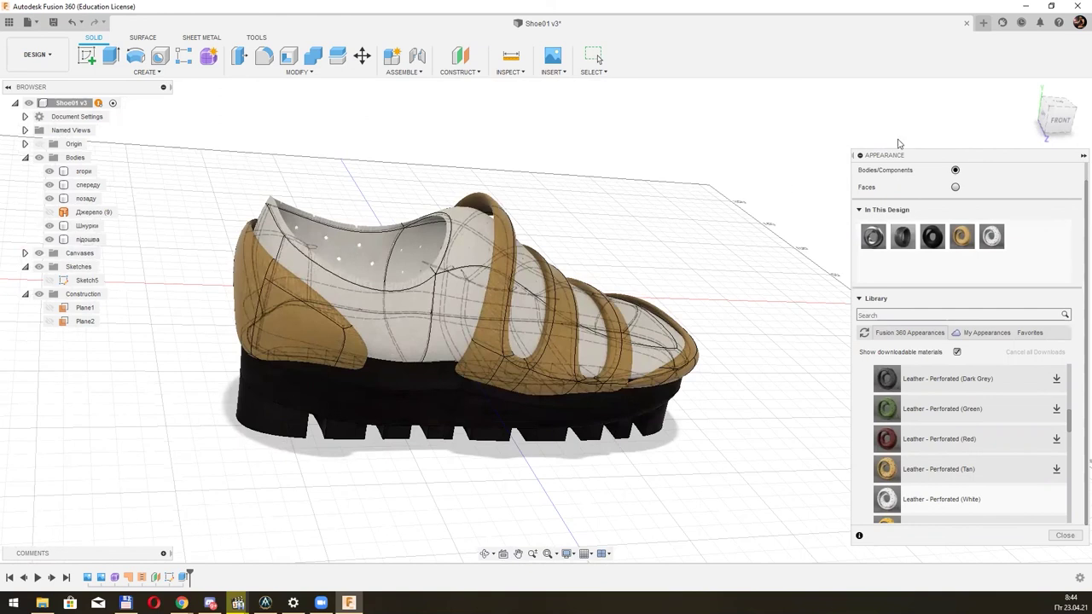
Switch to the RENDER workspace and start an In-canvas Render of the shoe.
click(37, 55)
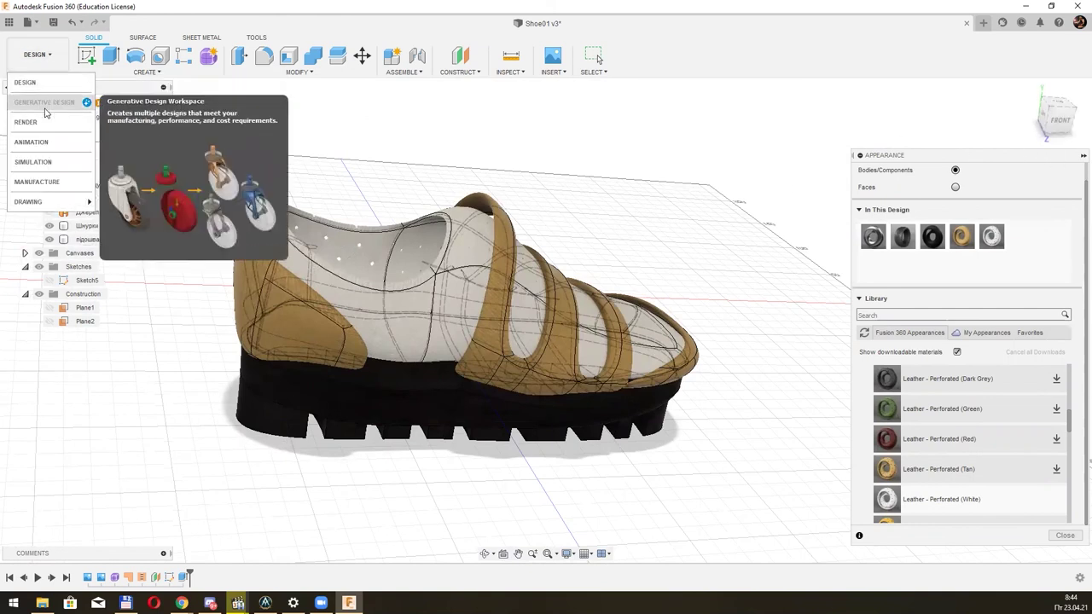
click(38, 125)
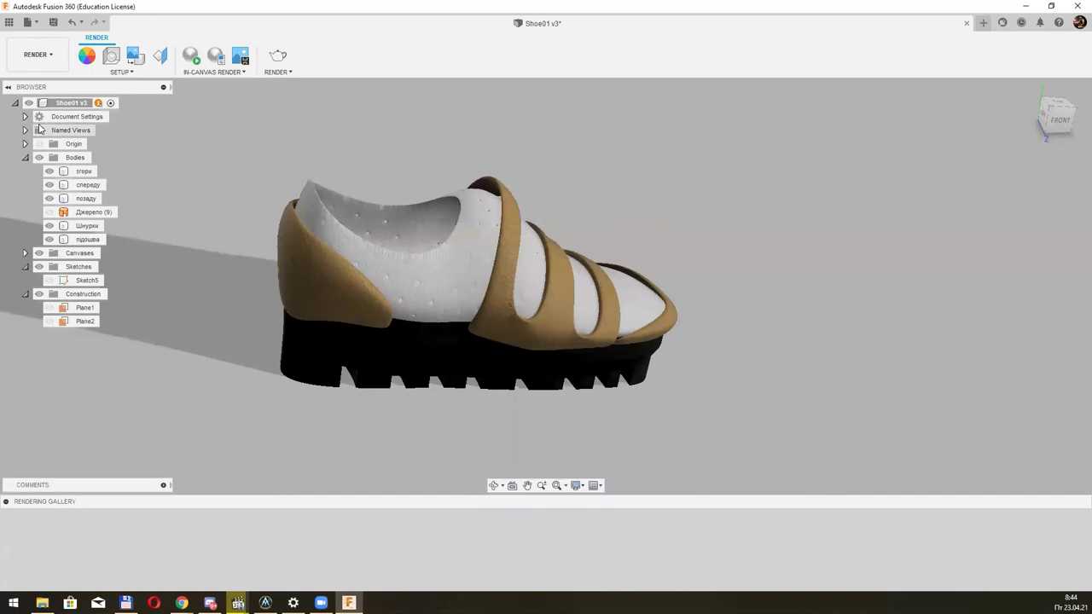
click(84, 171)
mouse_move(546, 256)
shift+middle_down()
mouse_move(614, 262)
mouse_move(675, 205)
mouse_move(793, 254)
mouse_move(692, 370)
mouse_move(666, 303)
mouse_move(493, 446)
mouse_move(561, 428)
mouse_move(472, 276)
mouse_move(318, 230)
shift+middle_up()
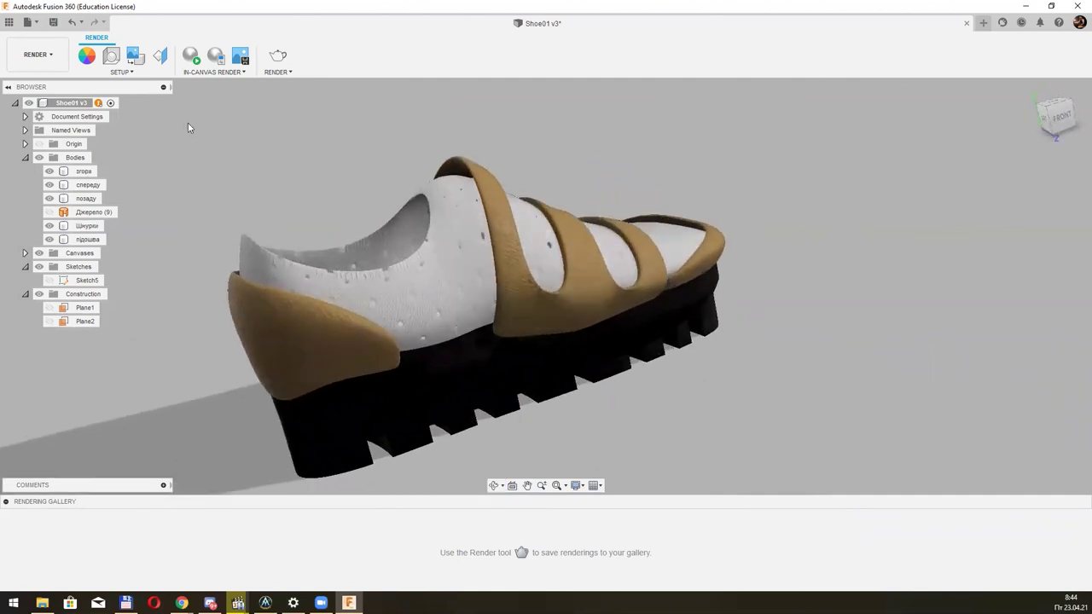
Start a new decal from SETUP, inserting an image from the computer.
click(121, 74)
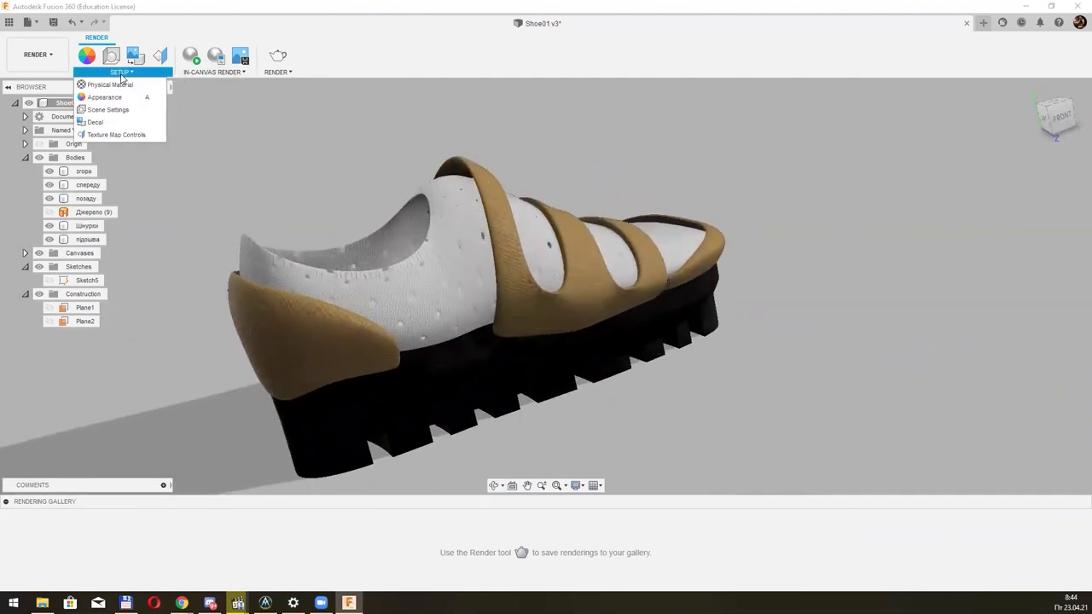
click(106, 120)
click(428, 408)
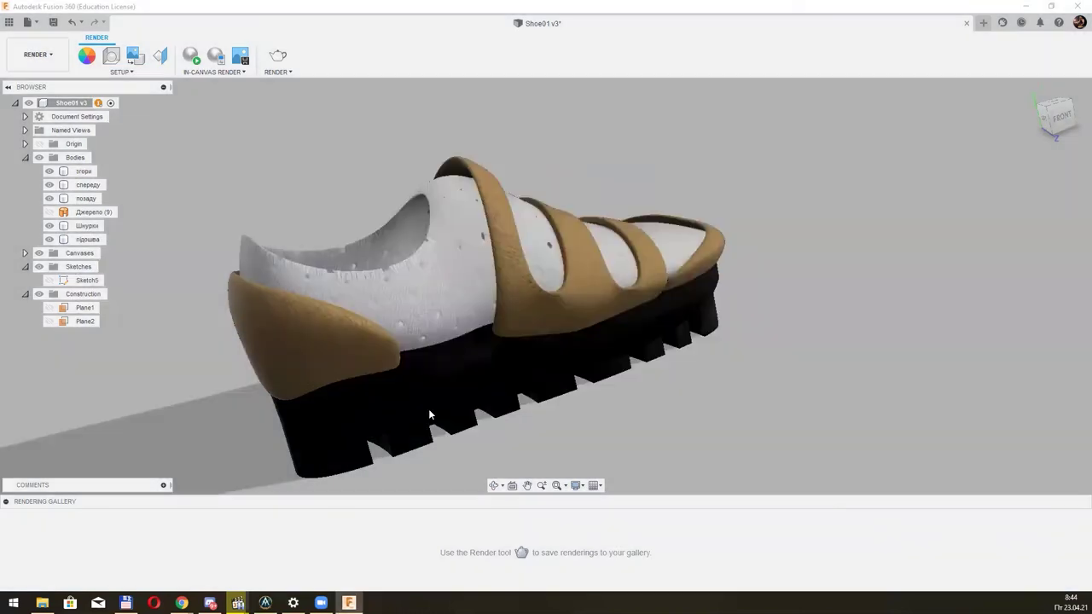
Browse to the Pictures folder on the E: Documents drive.
click(237, 110)
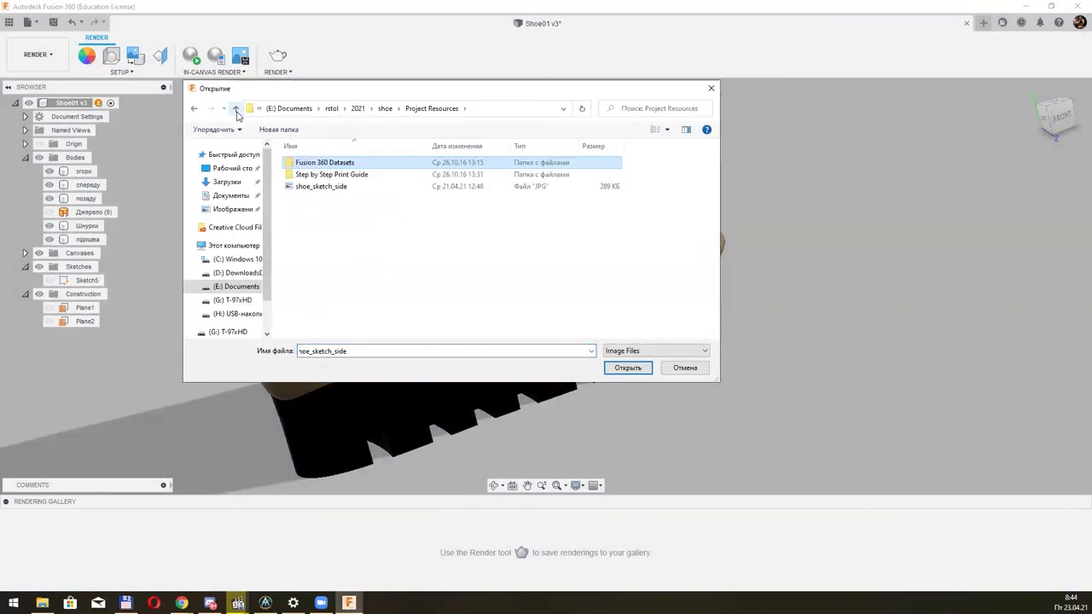
click(236, 110)
click(236, 273)
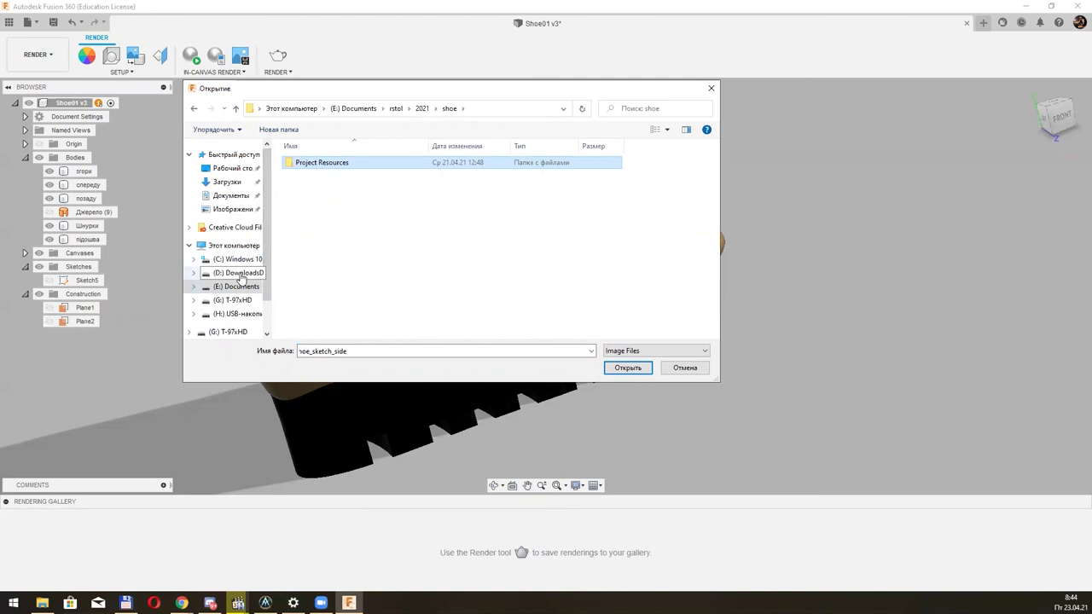
key(Down)
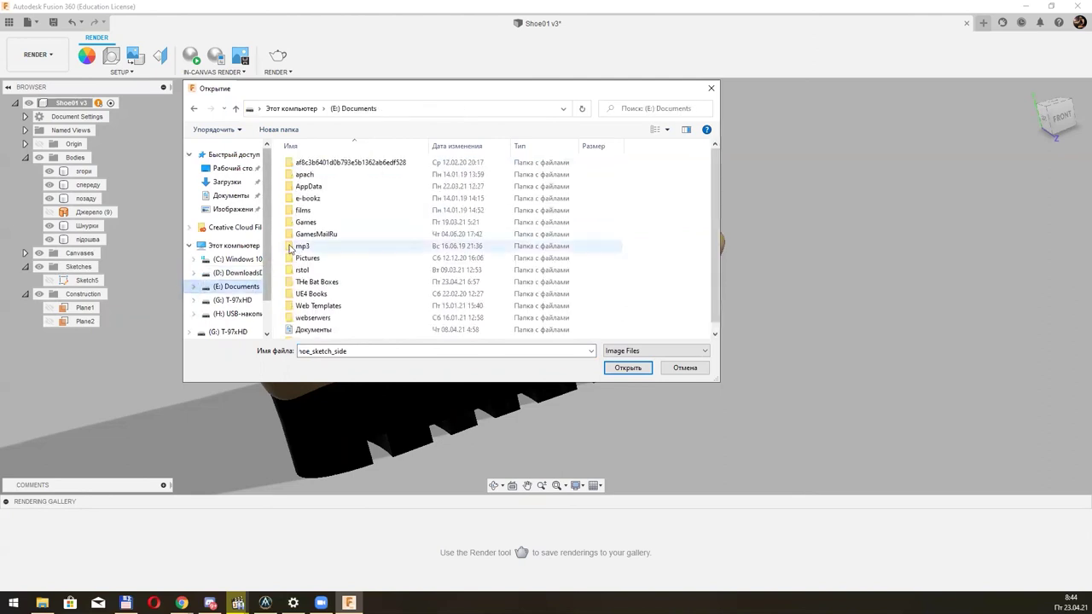
double_click(350, 257)
Open НГУ > OKMM > KTED and load the Kted image as the decal.
scroll(361, 276, down, 5)
scroll(359, 280, down, 4)
scroll(359, 290, down, 2)
double_click(358, 332)
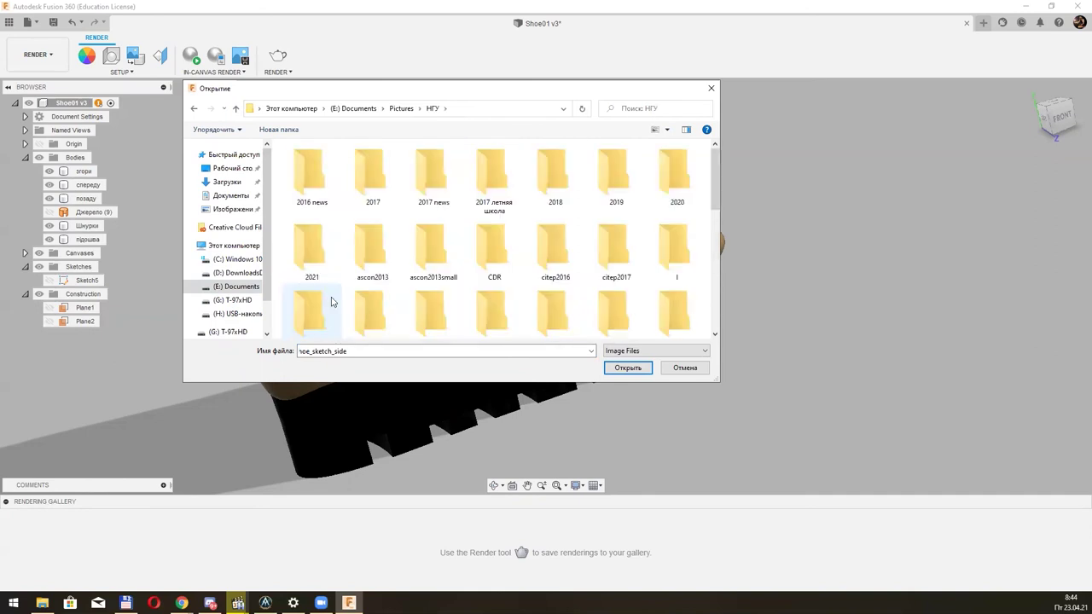
double_click(616, 213)
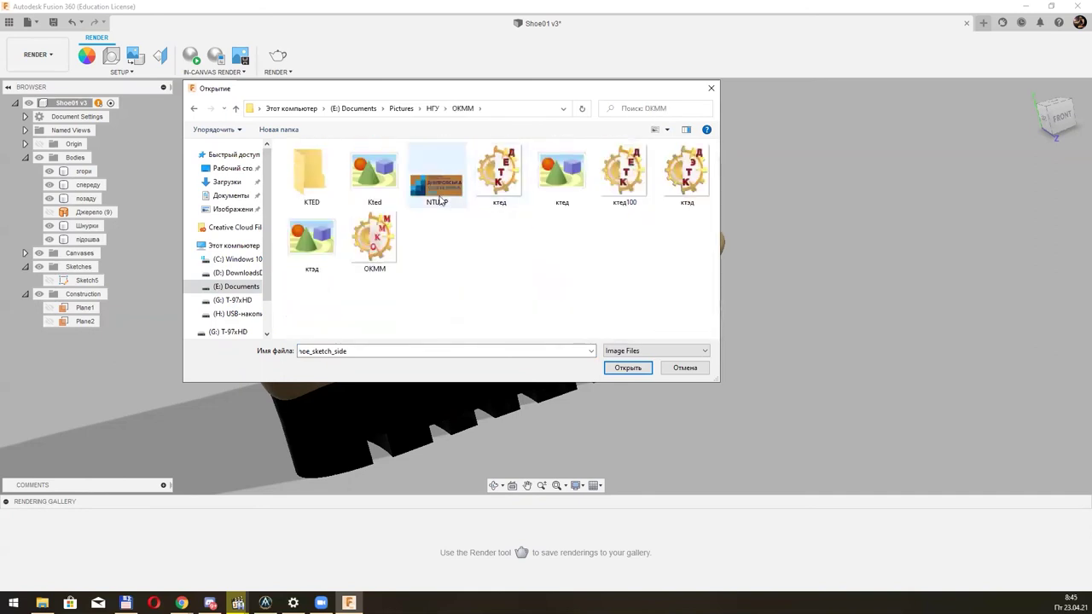
double_click(318, 184)
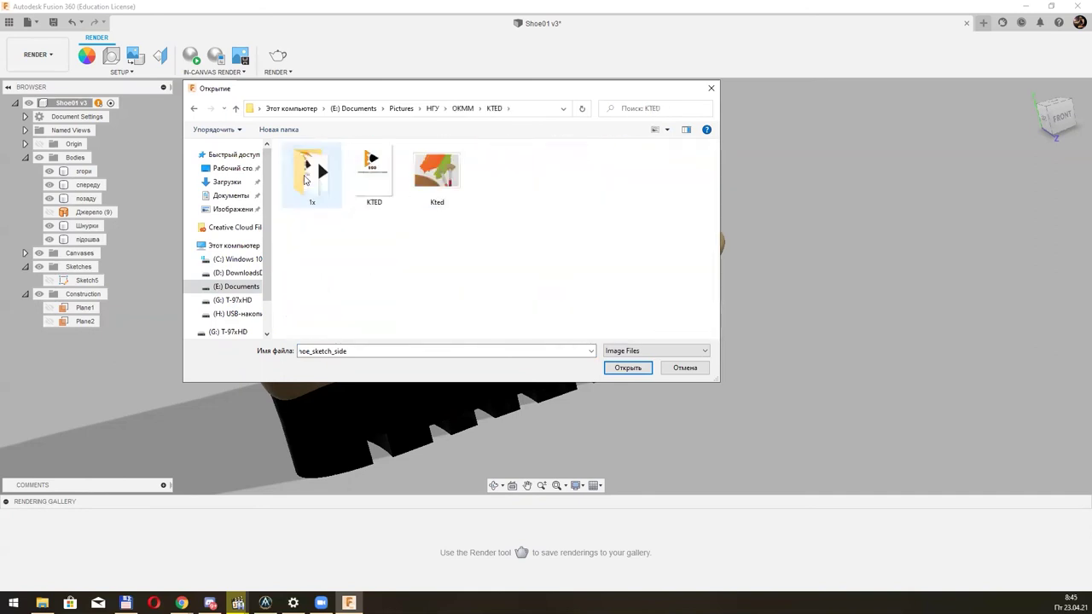
double_click(437, 179)
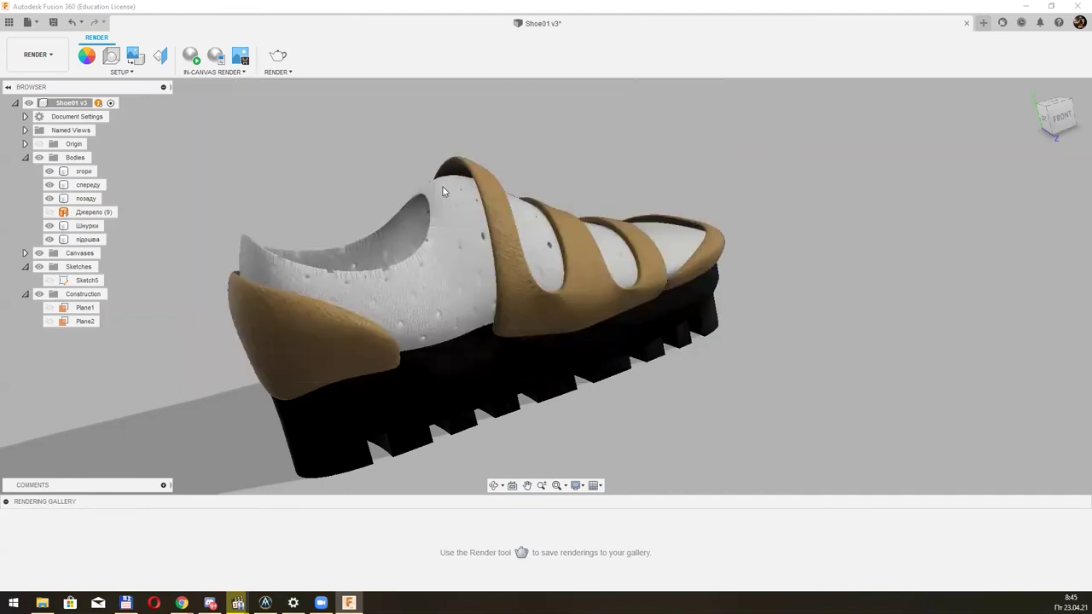
Place the Kted decal on the upper's side face at a -6.8° Z angle and confirm.
click(435, 294)
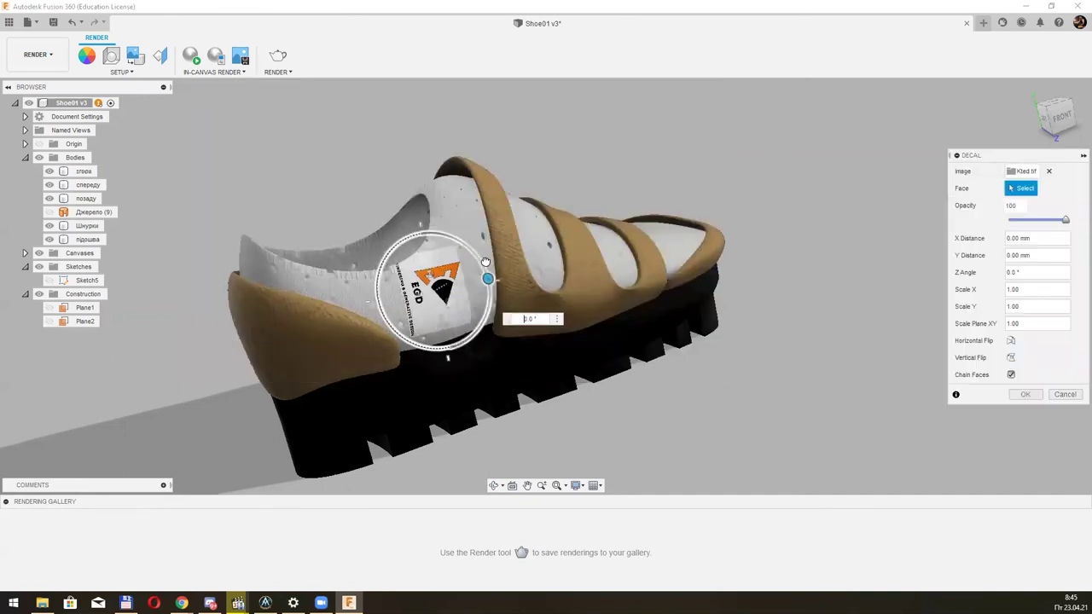
drag(415, 235, 462, 287)
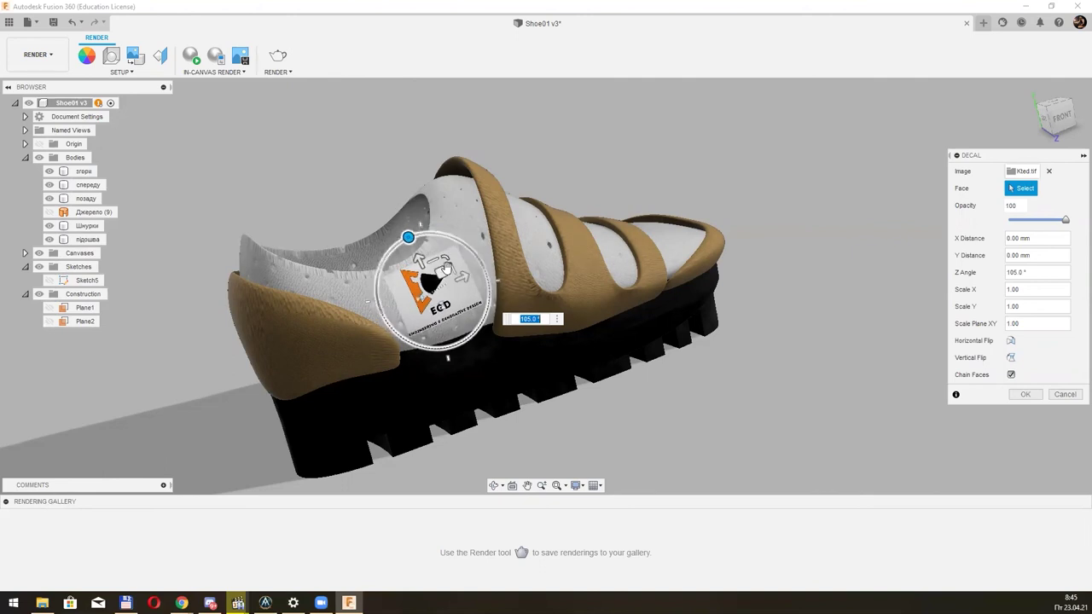
key(Tab)
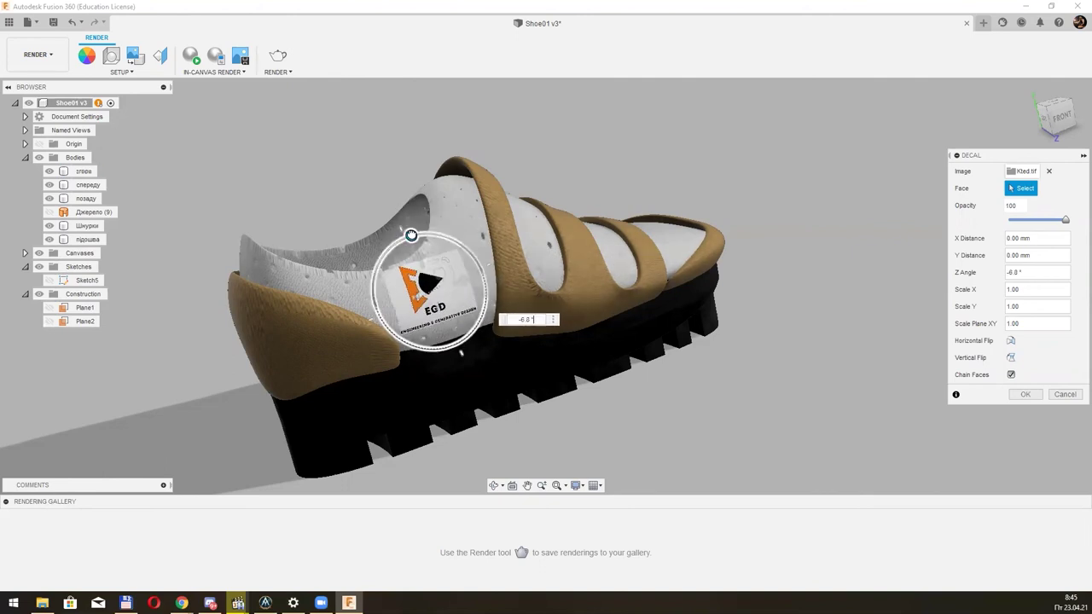
click(1023, 395)
shift+middle_drag(597, 281, 656, 275)
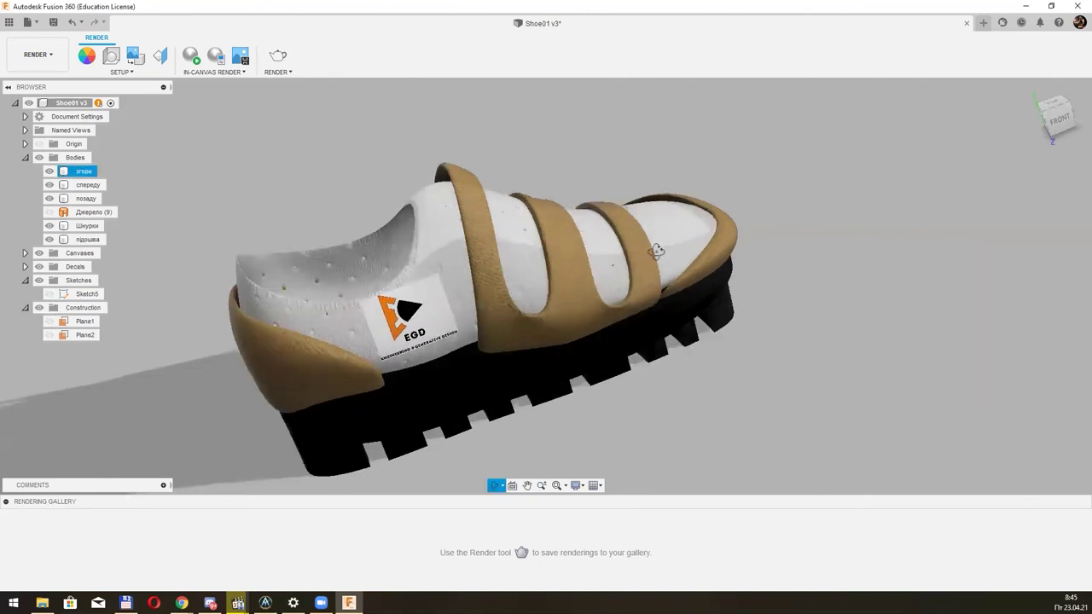
click(568, 415)
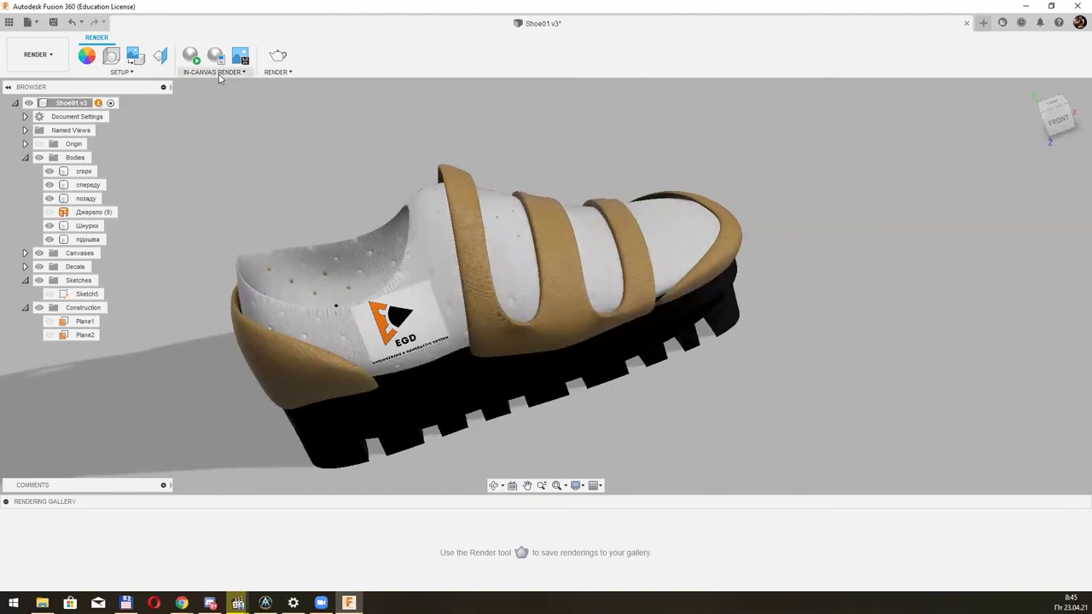
shift+middle_drag(399, 307, 408, 296)
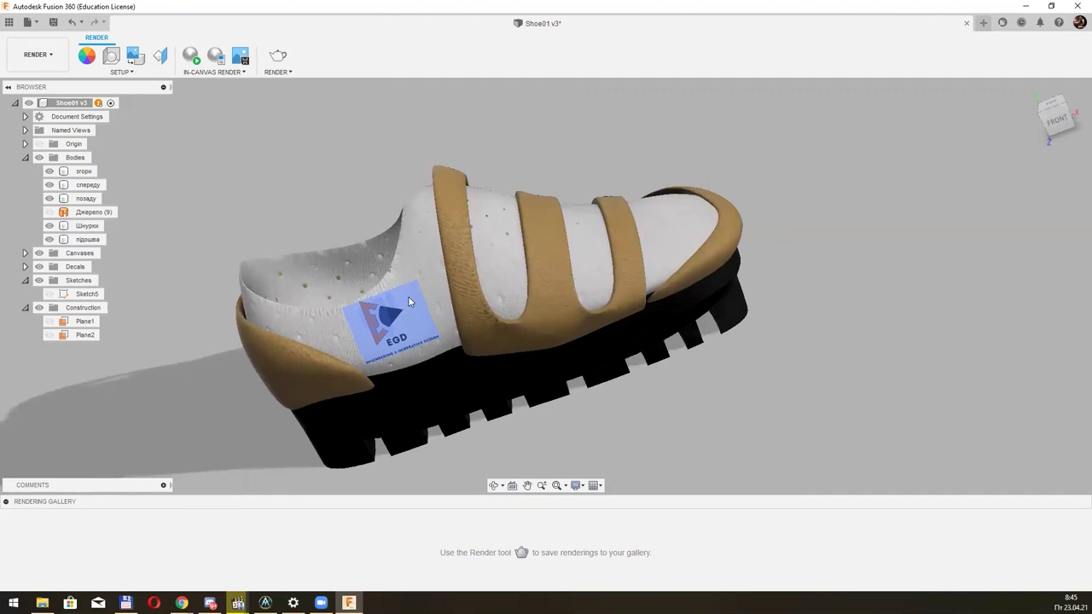
Queue a final-quality 1920×733 cloud render and view the job in the Rendering Gallery.
click(238, 72)
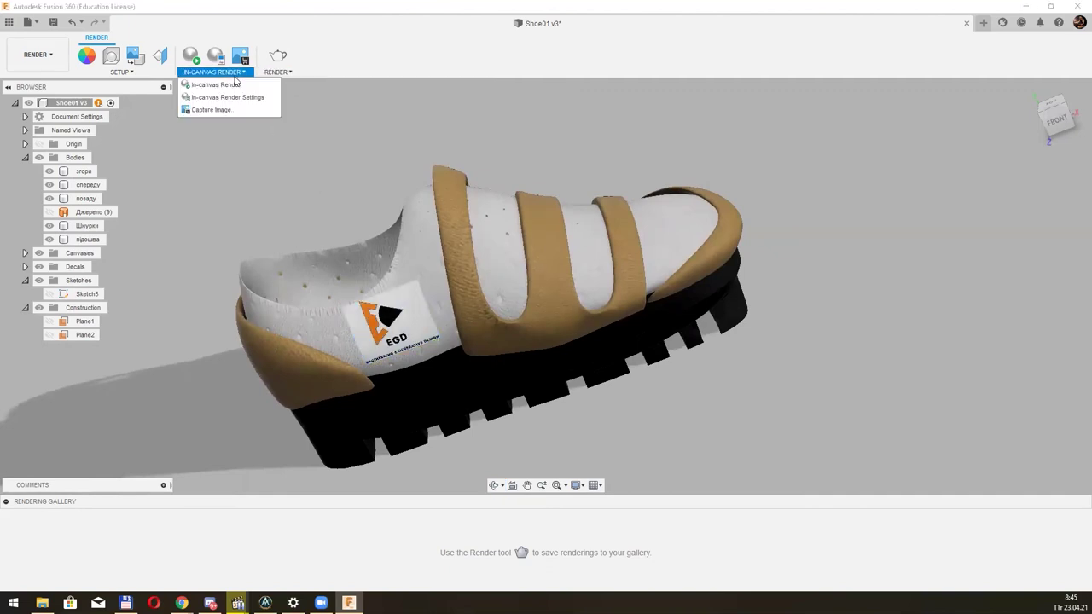
click(278, 58)
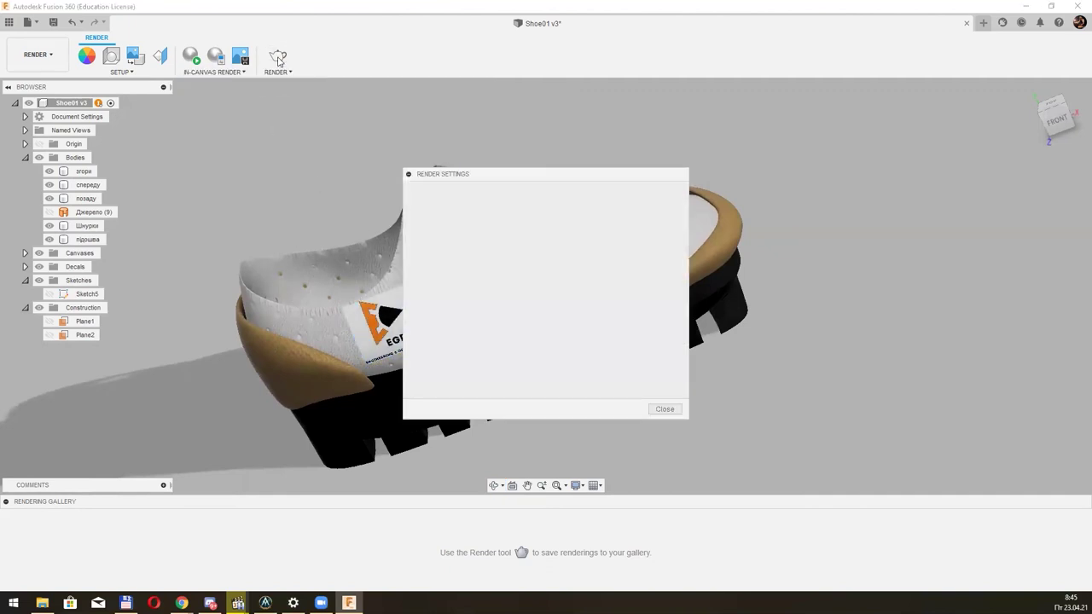
click(631, 390)
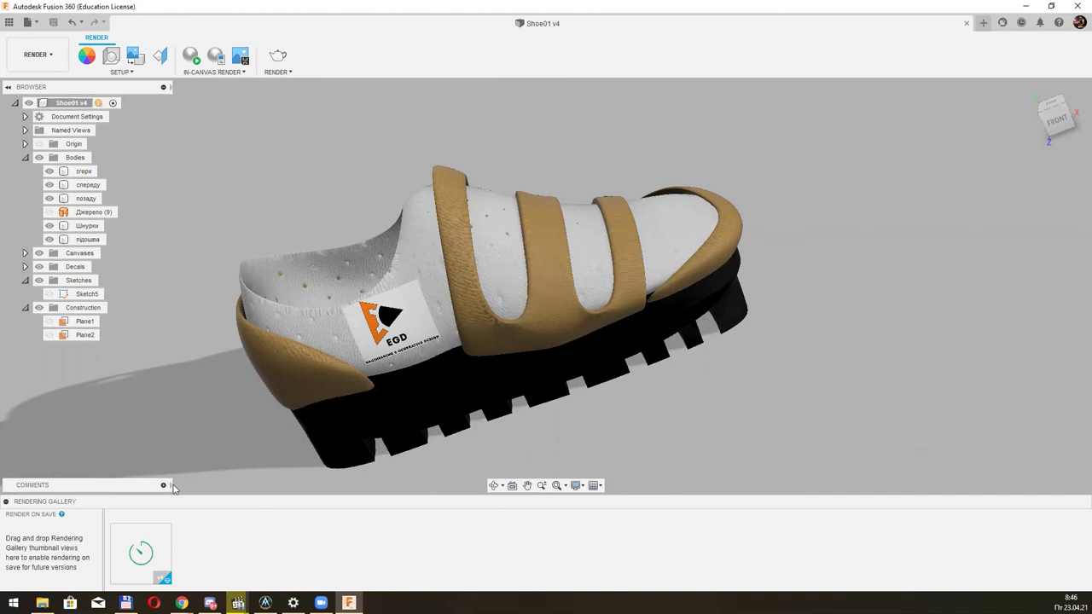
click(138, 555)
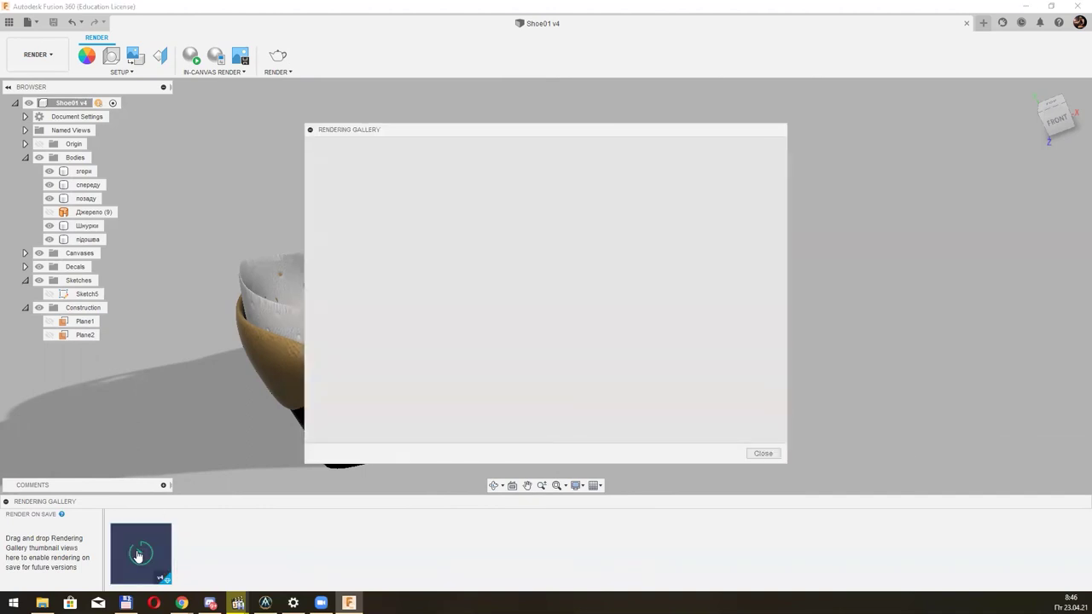
drag(497, 129, 793, 123)
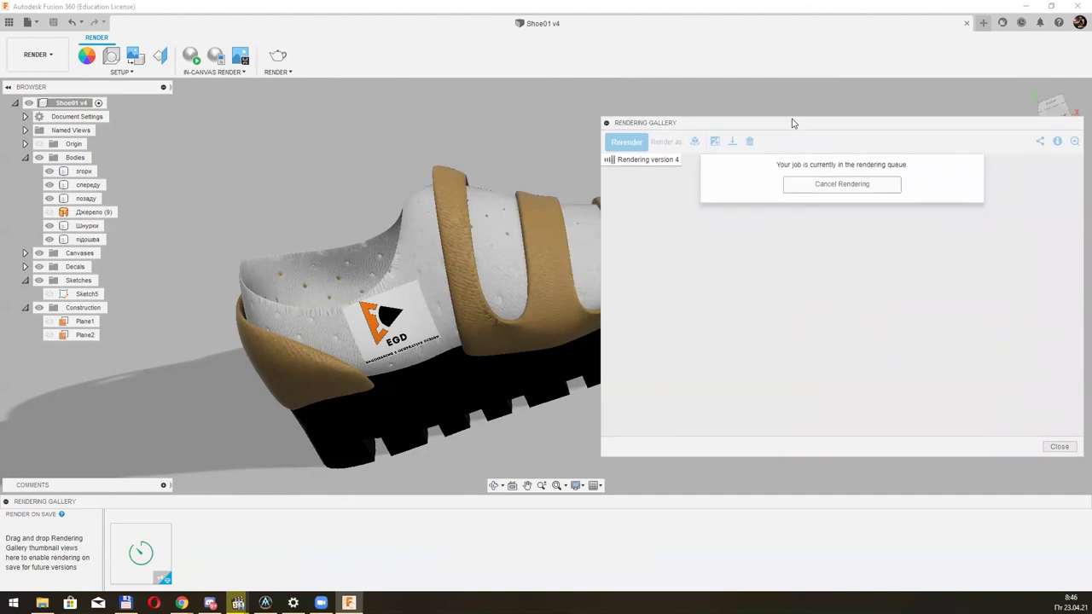